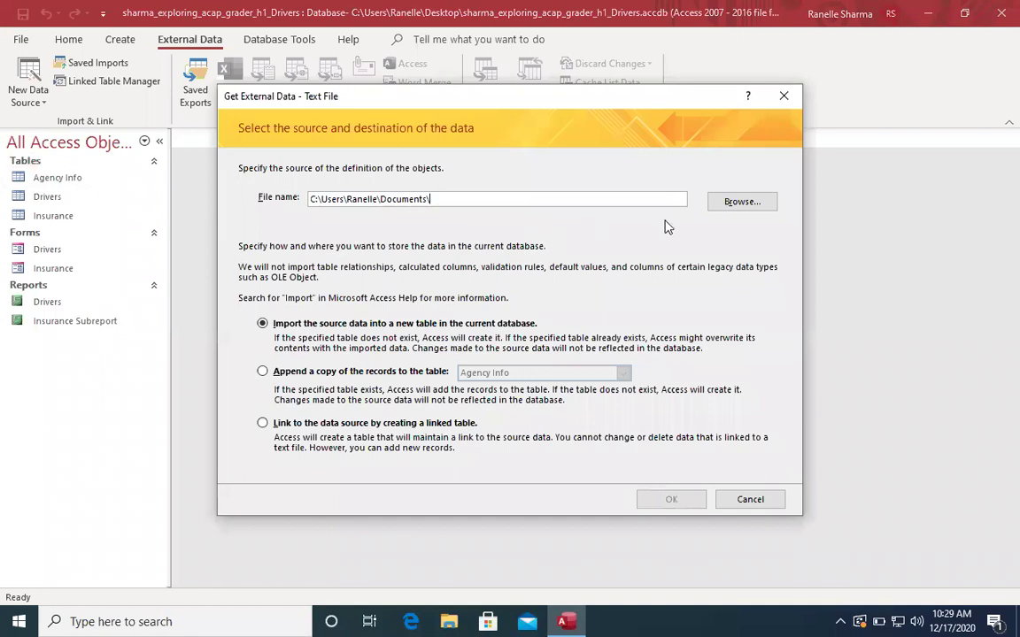
- Choose the Insurance_Text(1) file on the Desktop as the source and start importing it into a new table
{"action": "left_click", "coordinate": [742, 202]}
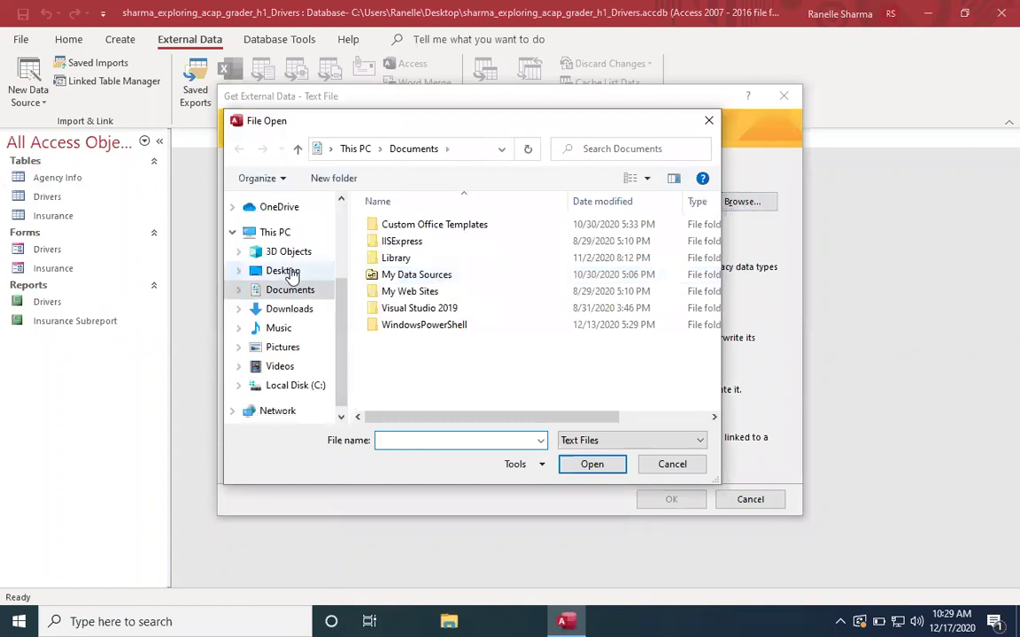
{"action": "left_click", "coordinate": [285, 271]}
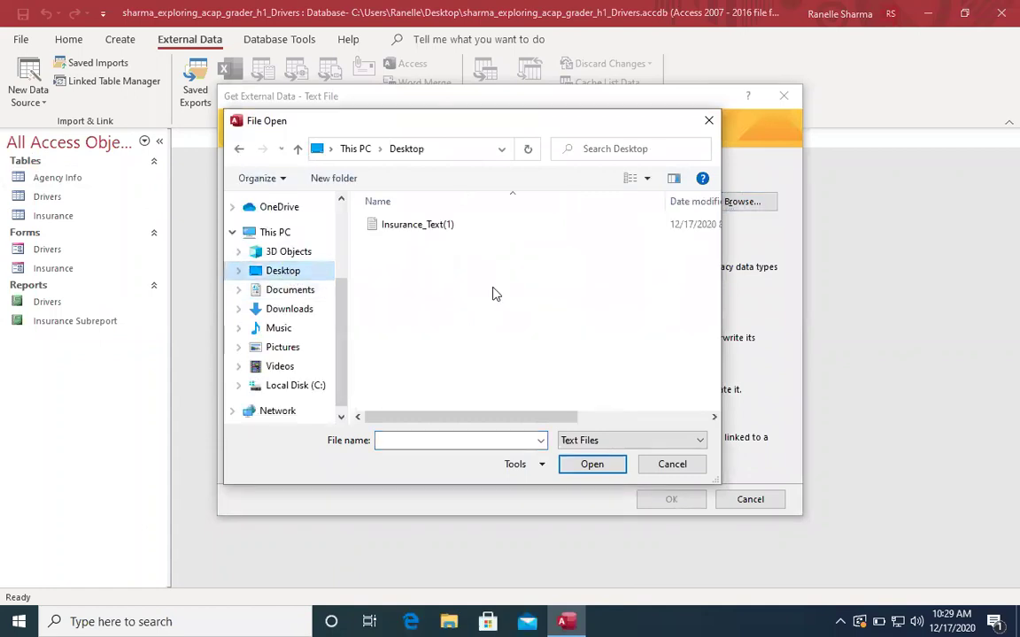
{"action": "left_click", "coordinate": [414, 225]}
{"action": "left_click", "coordinate": [590, 464]}
{"action": "left_click", "coordinate": [673, 497]}
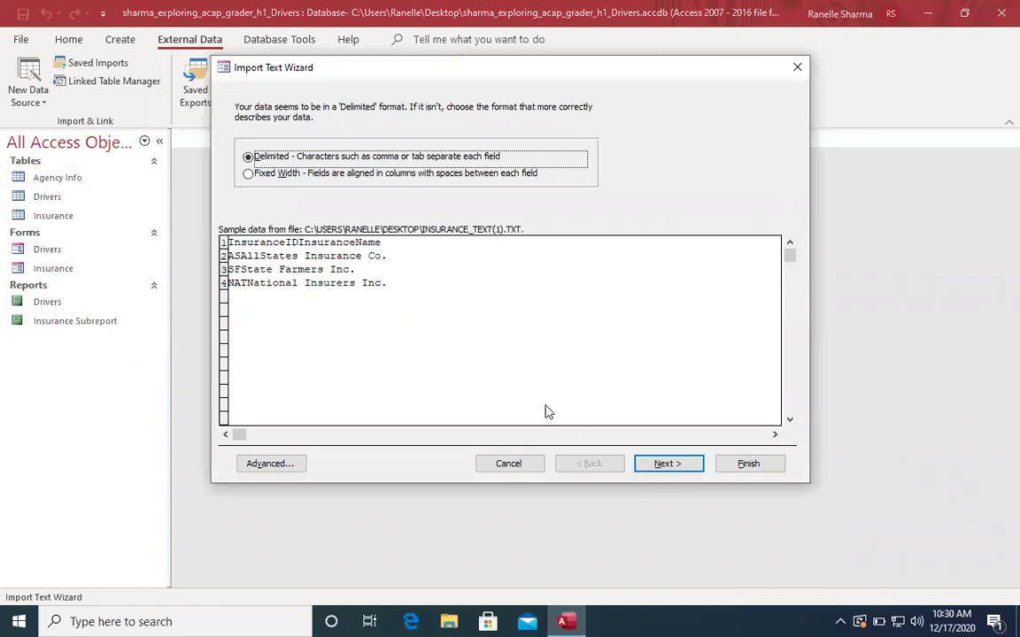
- Treat the text as Tab-delimited and use the first row as field names
{"action": "left_click", "coordinate": [656, 466]}
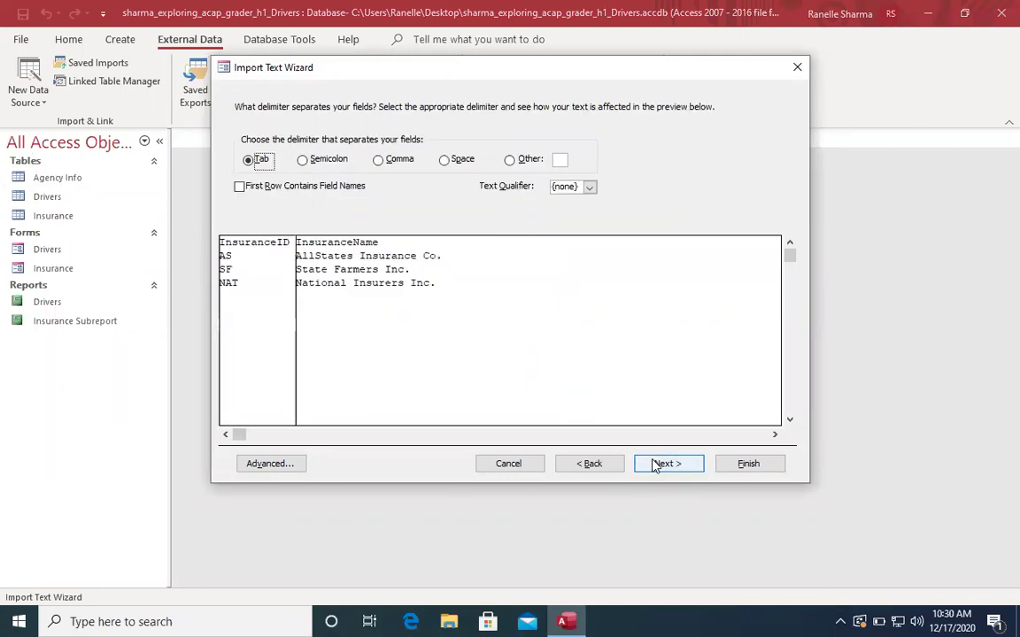
{"action": "left_click", "coordinate": [656, 466]}
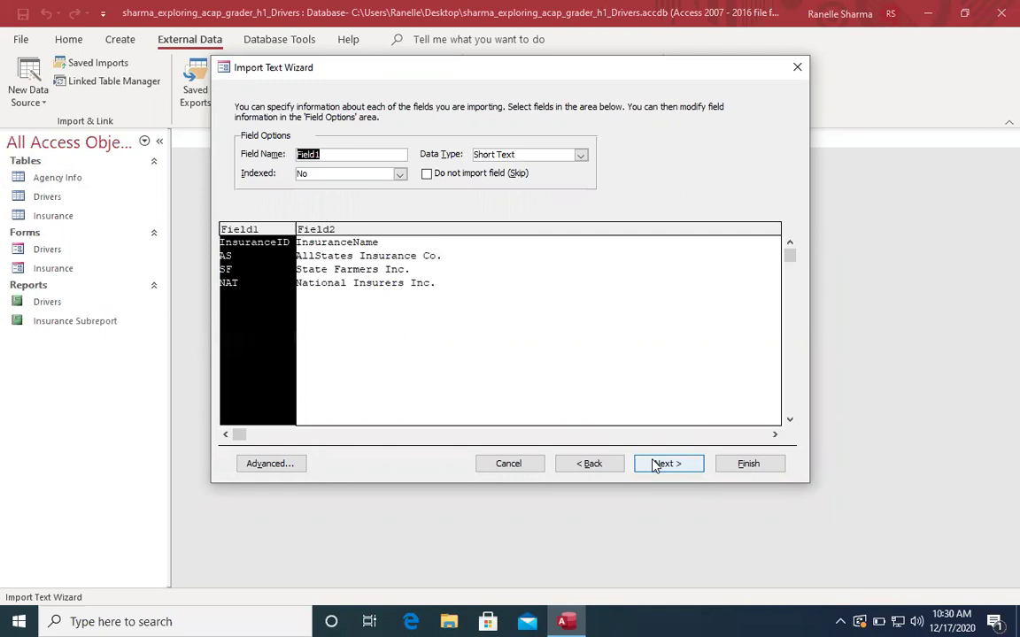
{"action": "left_click", "coordinate": [656, 465]}
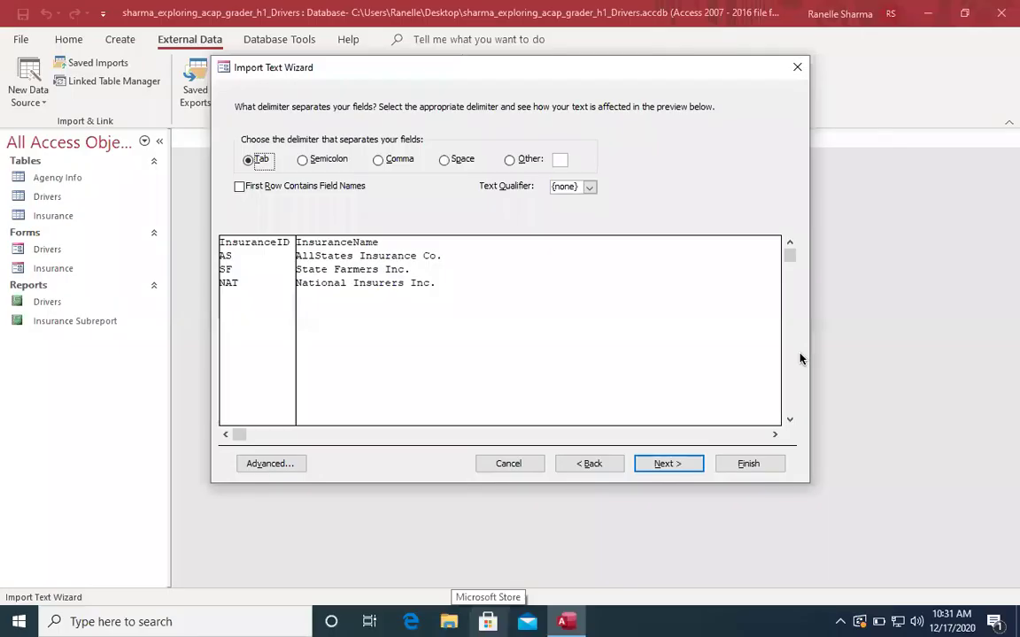
{"action": "left_click", "coordinate": [240, 187]}
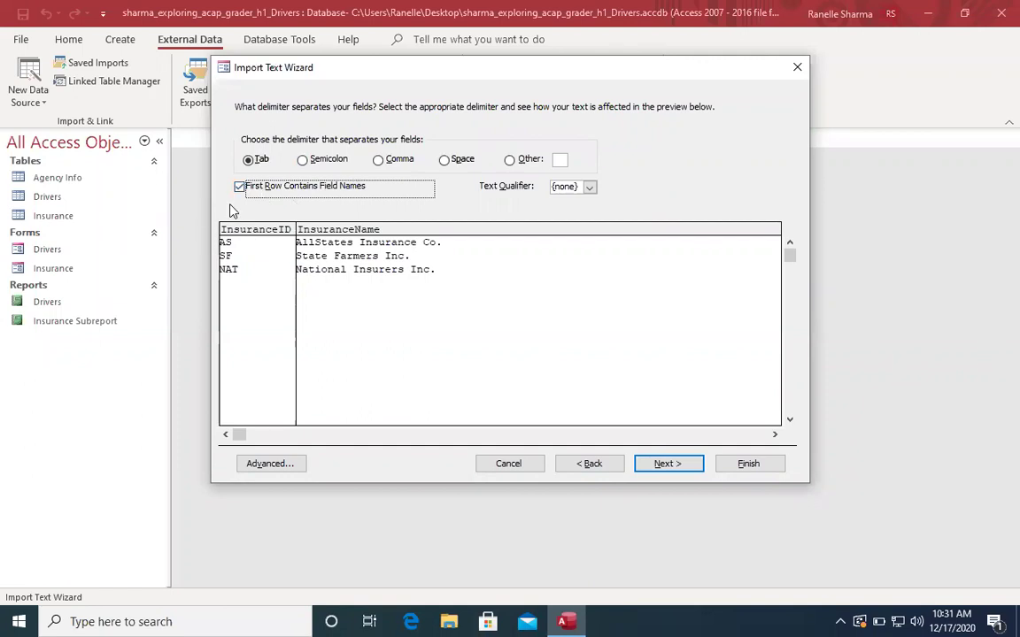
{"action": "left_click", "coordinate": [239, 188]}
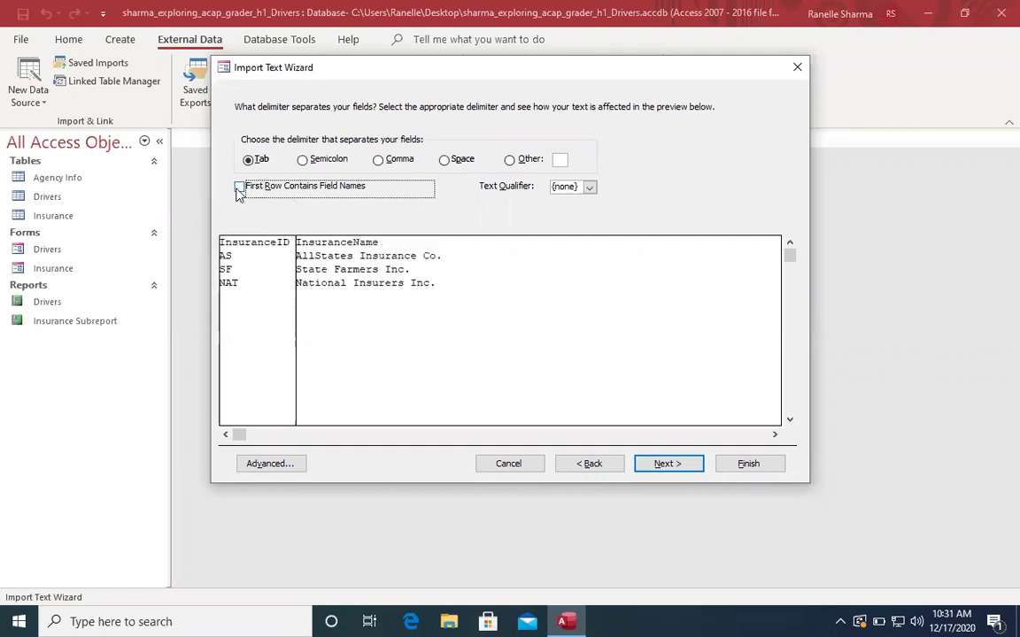
{"action": "left_click", "coordinate": [239, 188]}
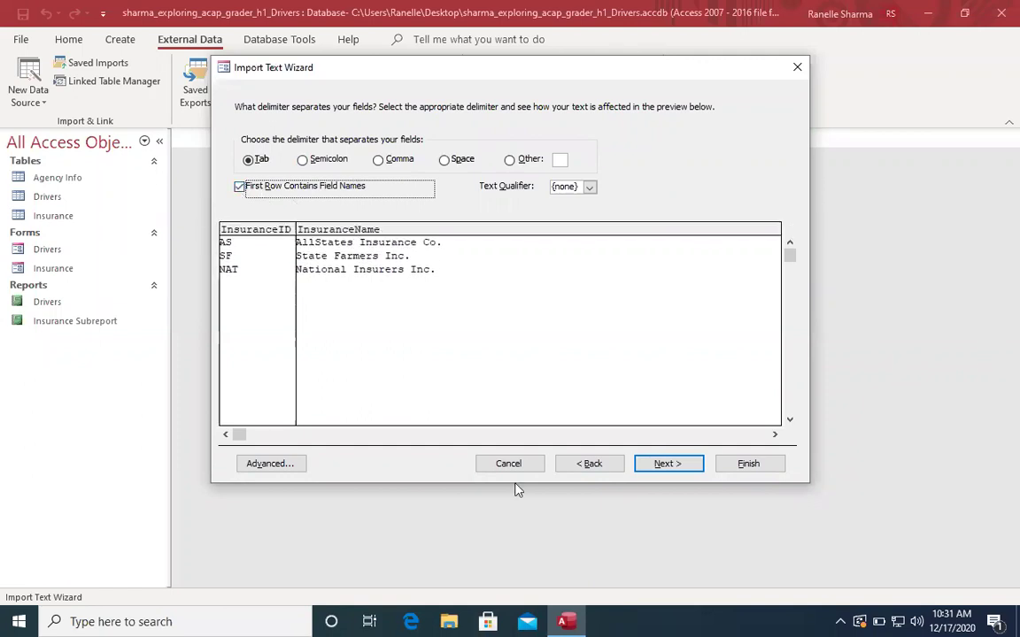
{"action": "left_click", "coordinate": [667, 464]}
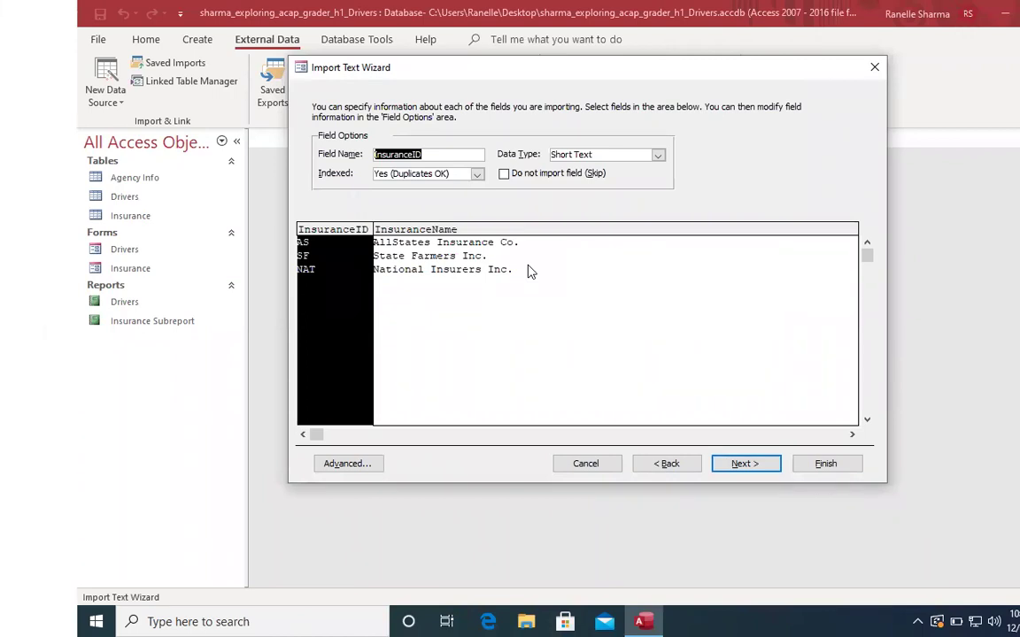
- Keep InsuranceID as the primary key and finish the import into a table named InsuranceCos_Text without saving the import steps
{"action": "left_click", "coordinate": [733, 463]}
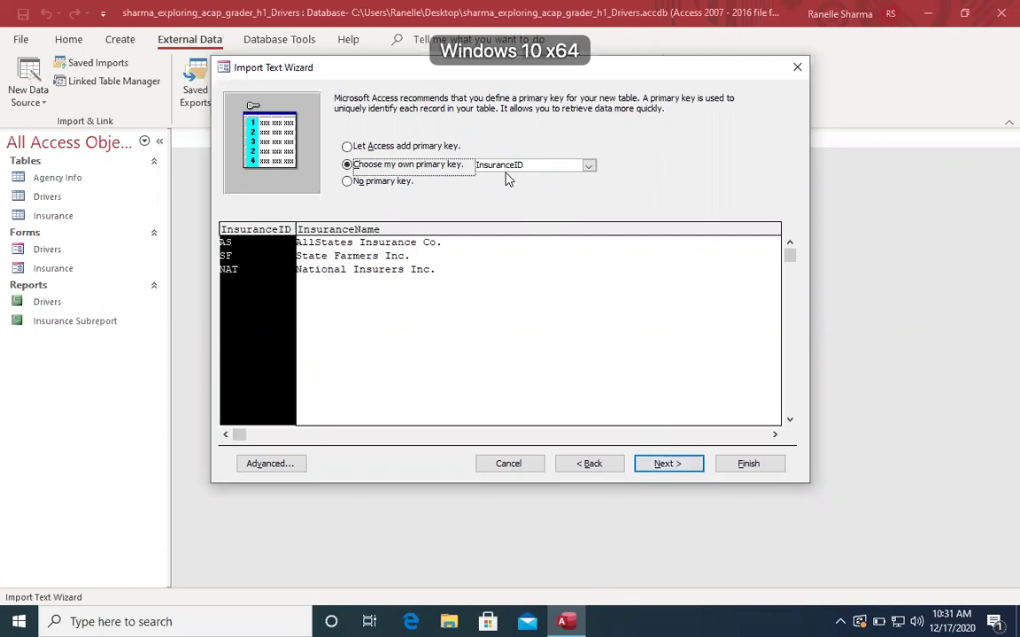
{"action": "left_click", "coordinate": [661, 463]}
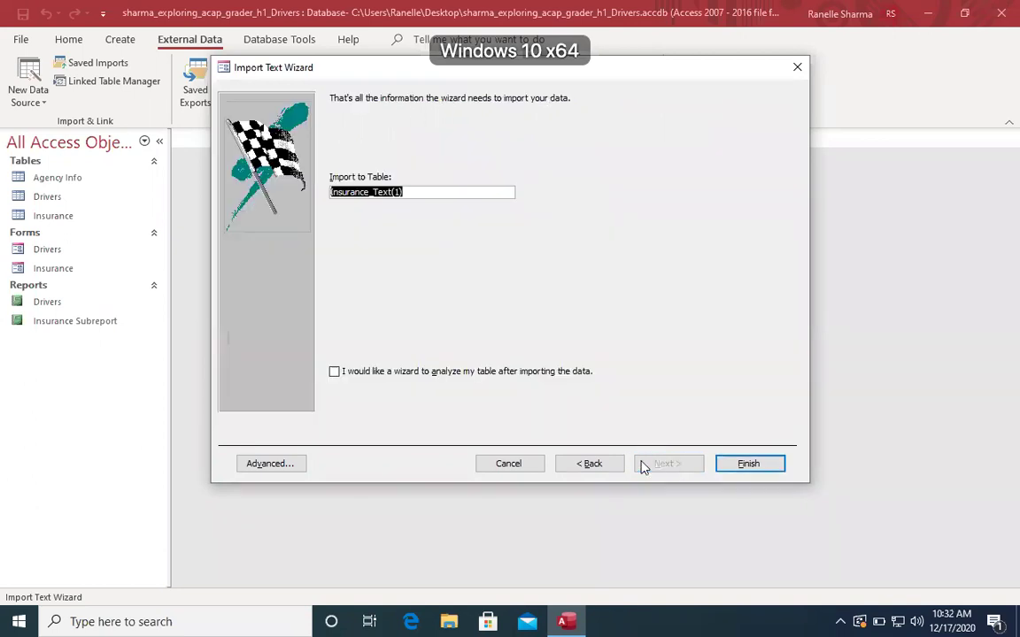
{"action": "type", "text": "InsuranceCos_Text"}
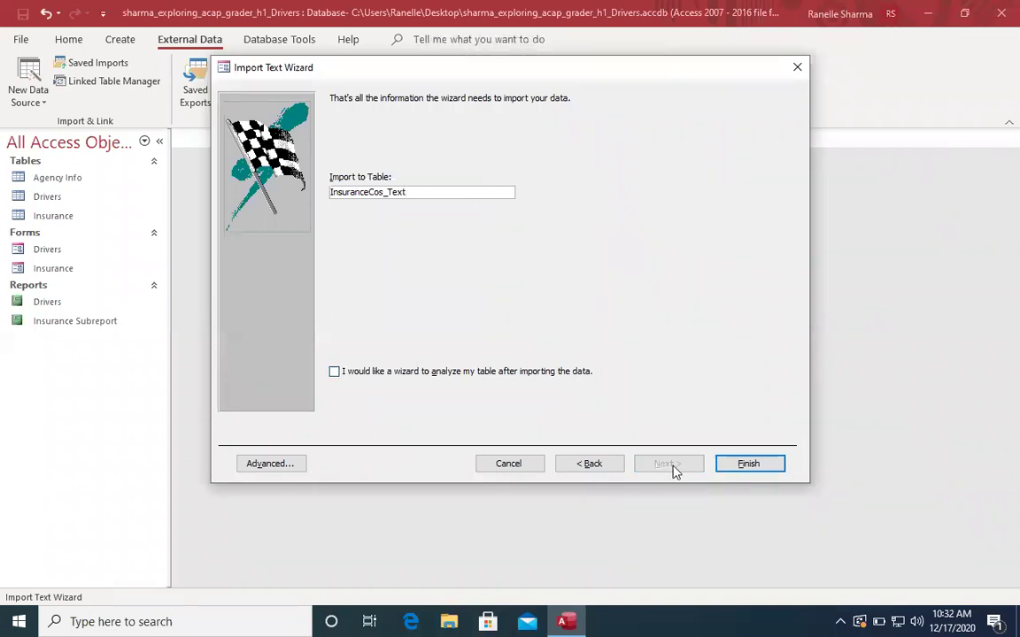
{"action": "left_click", "coordinate": [726, 463]}
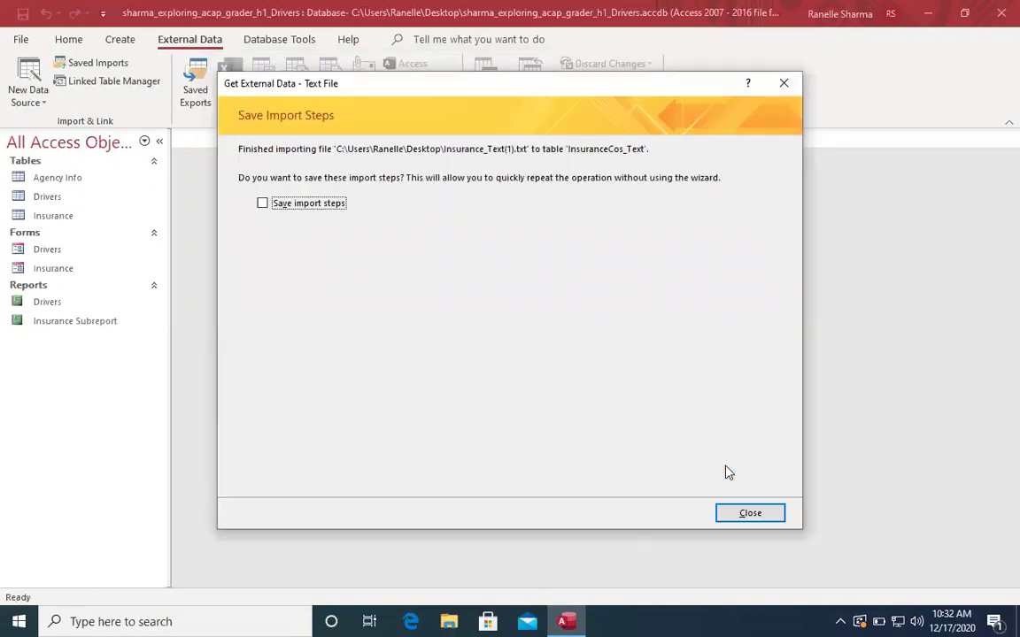
{"action": "left_click", "coordinate": [749, 513]}
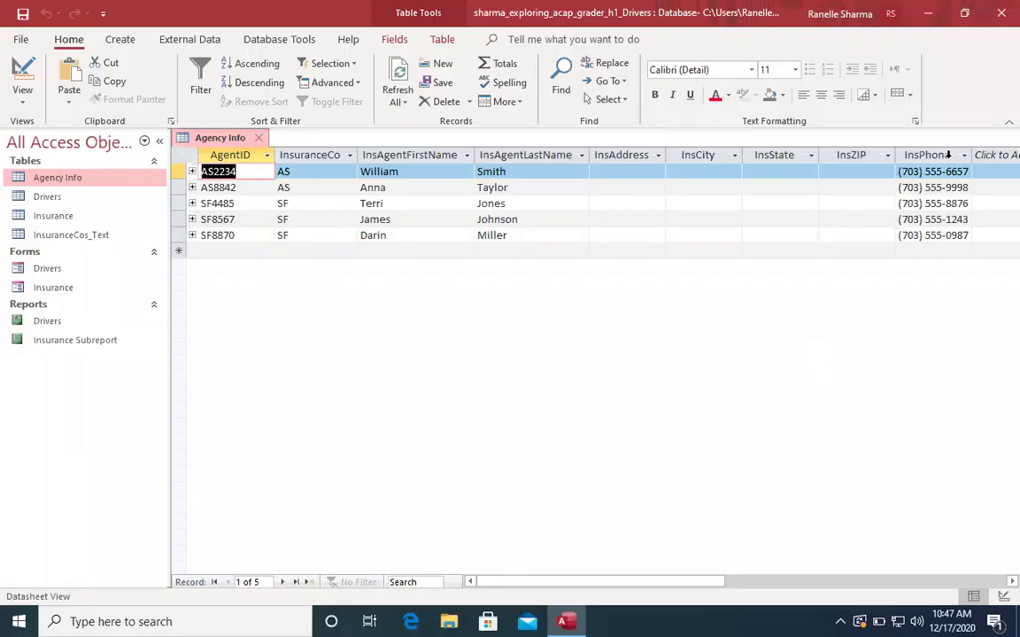
- Insert a new field before InsPhone in the Agency Info table
{"action": "left_click", "coordinate": [979, 155]}
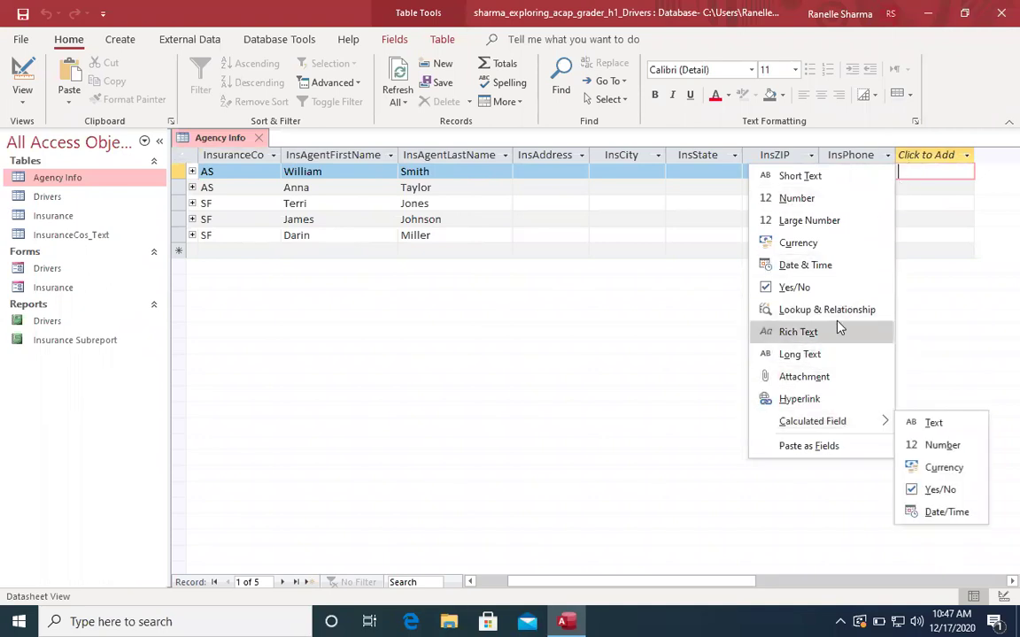
{"action": "left_click", "coordinate": [902, 163]}
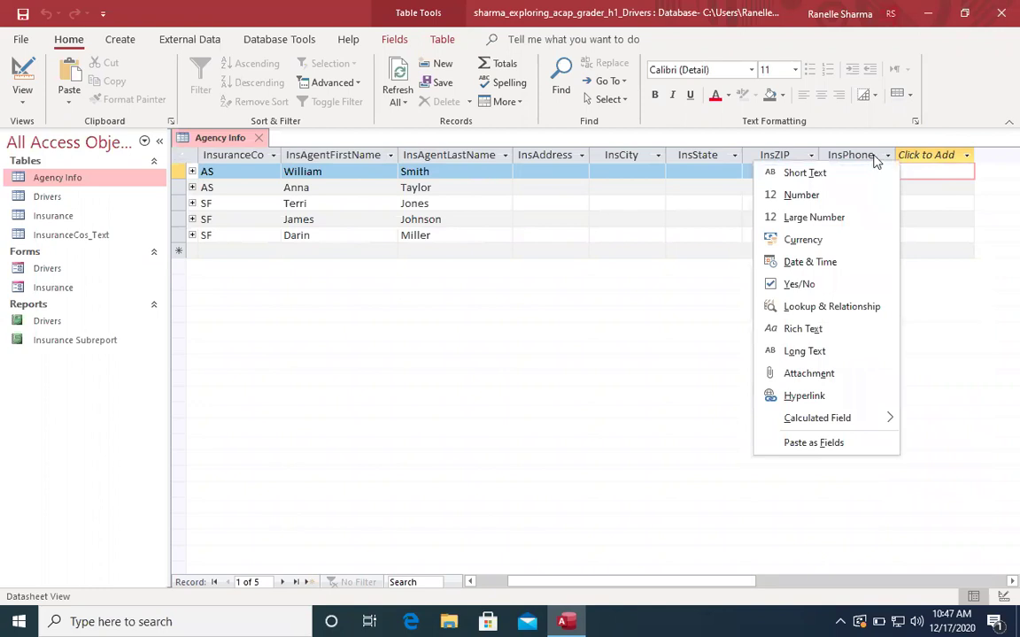
{"action": "right_click", "coordinate": [875, 159]}
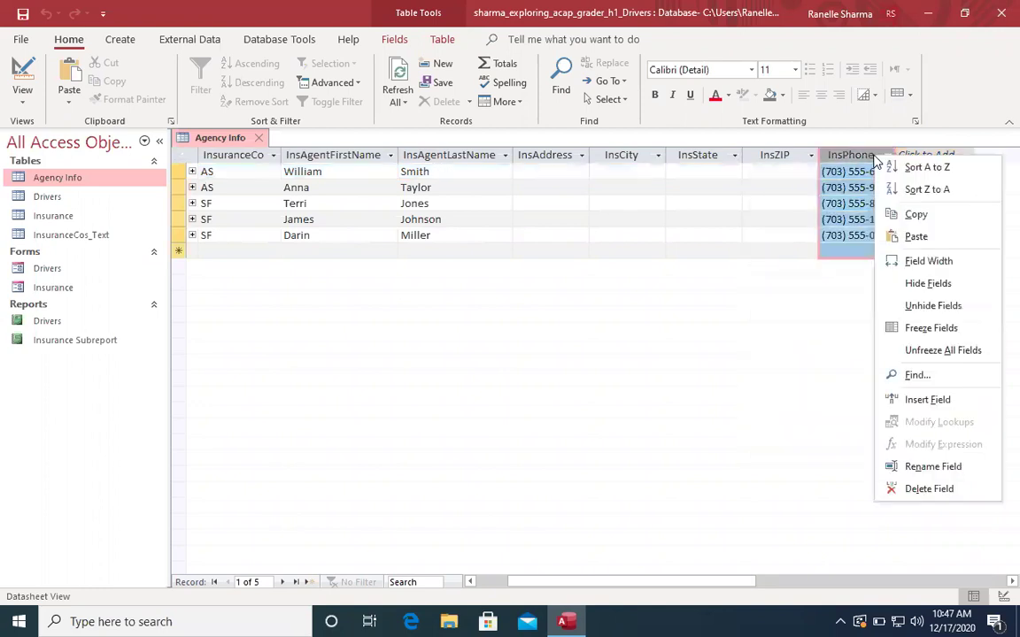
{"action": "left_click", "coordinate": [927, 400]}
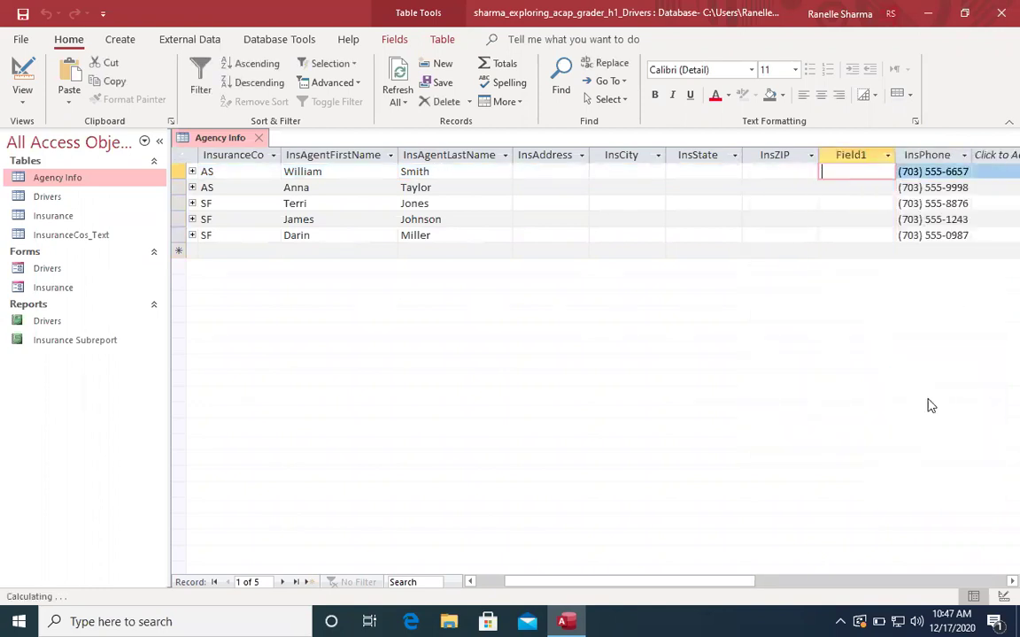
- Try to rename the newly inserted field as "Web site" or "Website", and cancel the name entry
{"action": "left_click", "coordinate": [849, 155]}
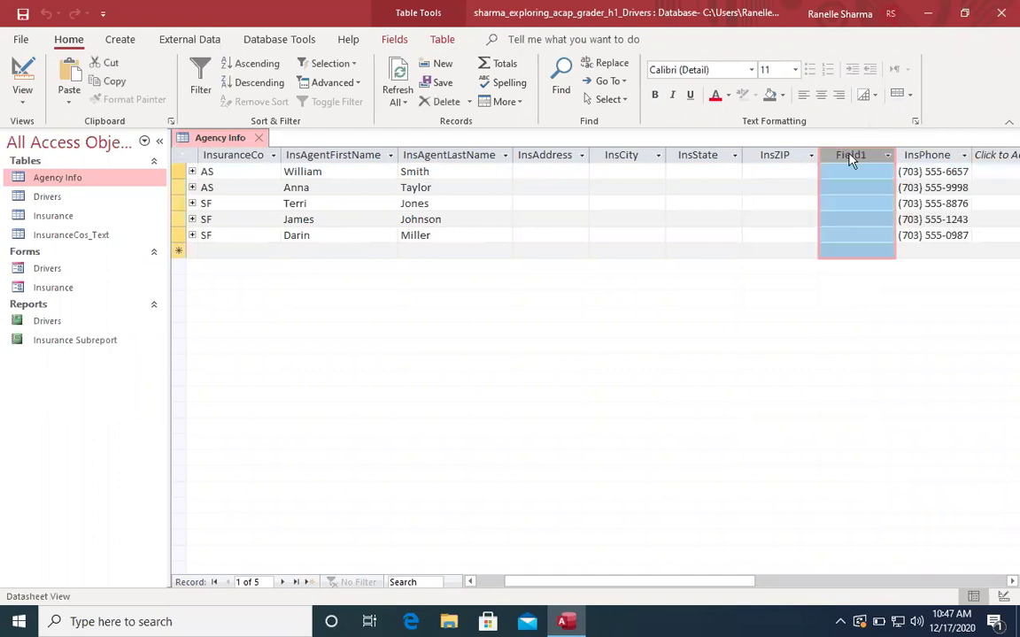
{"action": "right_click", "coordinate": [850, 157]}
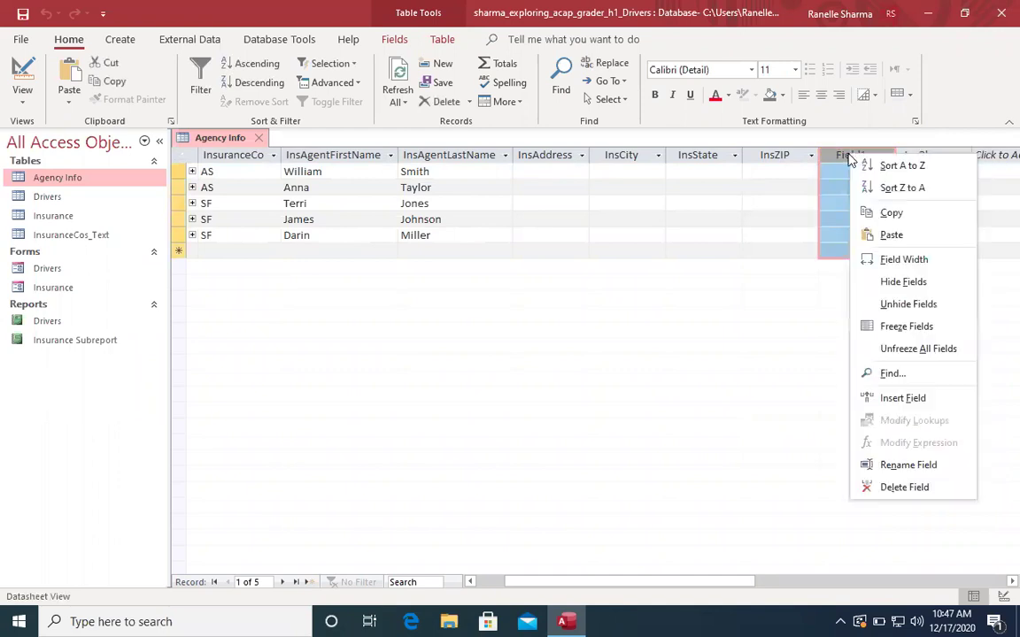
{"action": "left_click", "coordinate": [903, 469]}
{"action": "type", "text": "site"}
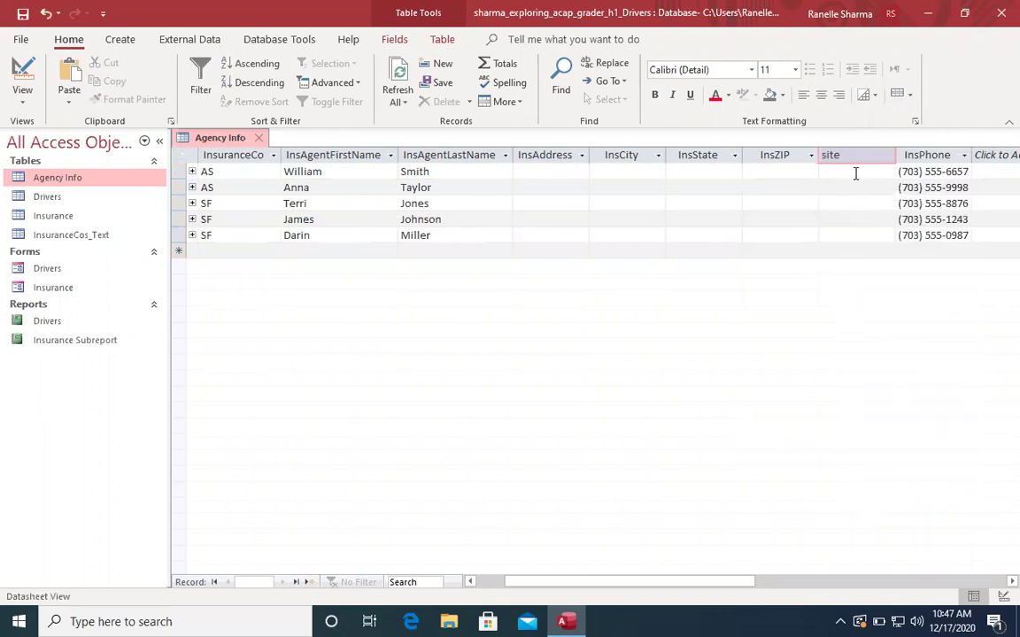
{"action": "key", "text": "Return"}
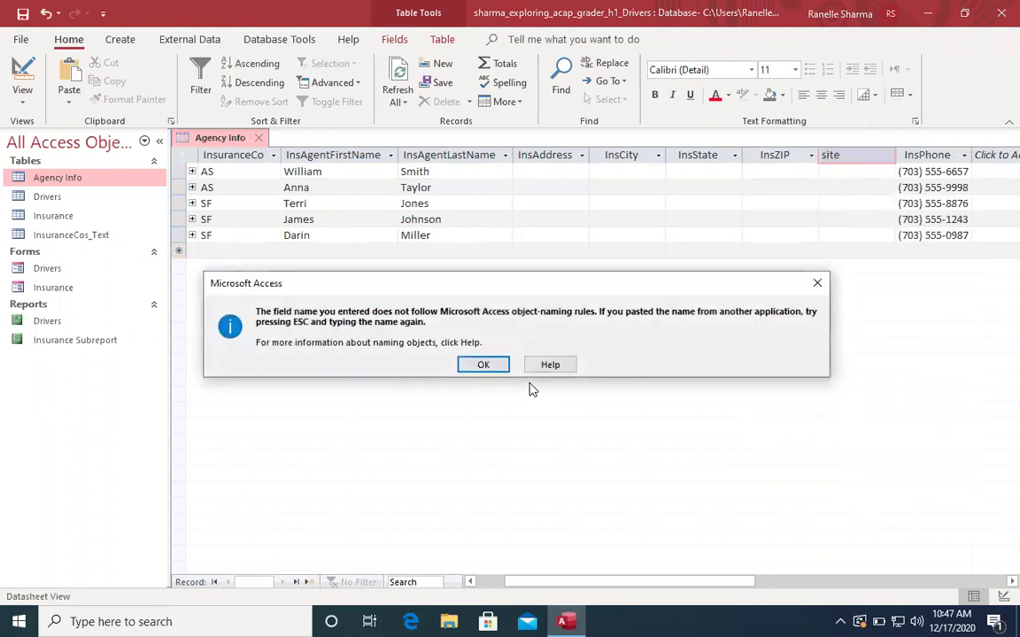
{"action": "left_click", "coordinate": [503, 369]}
{"action": "type", "text": "Web"}
{"action": "key", "text": "Return"}
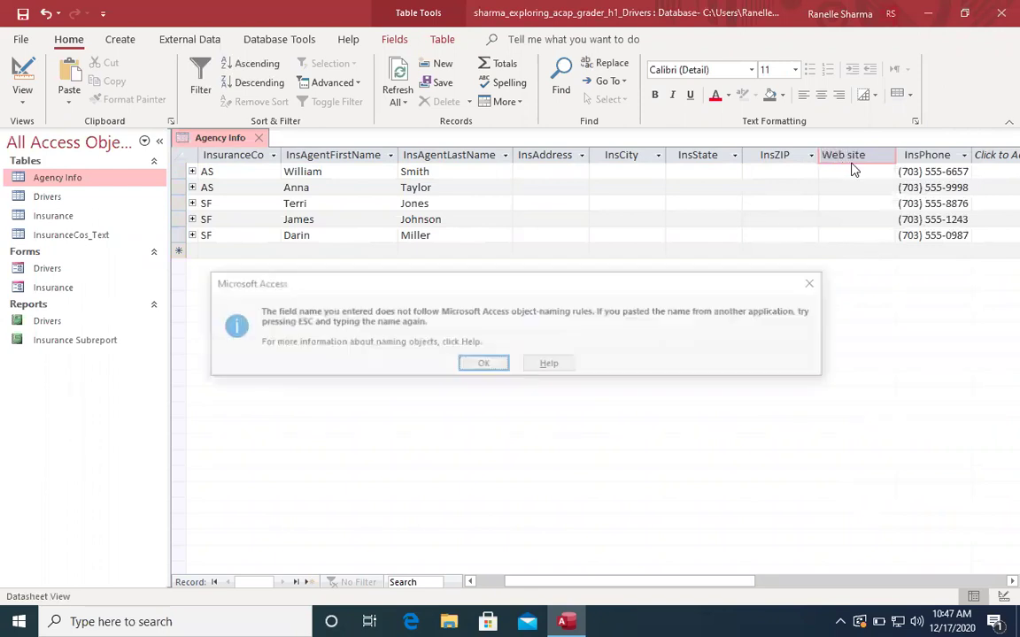
{"action": "left_click", "coordinate": [485, 364]}
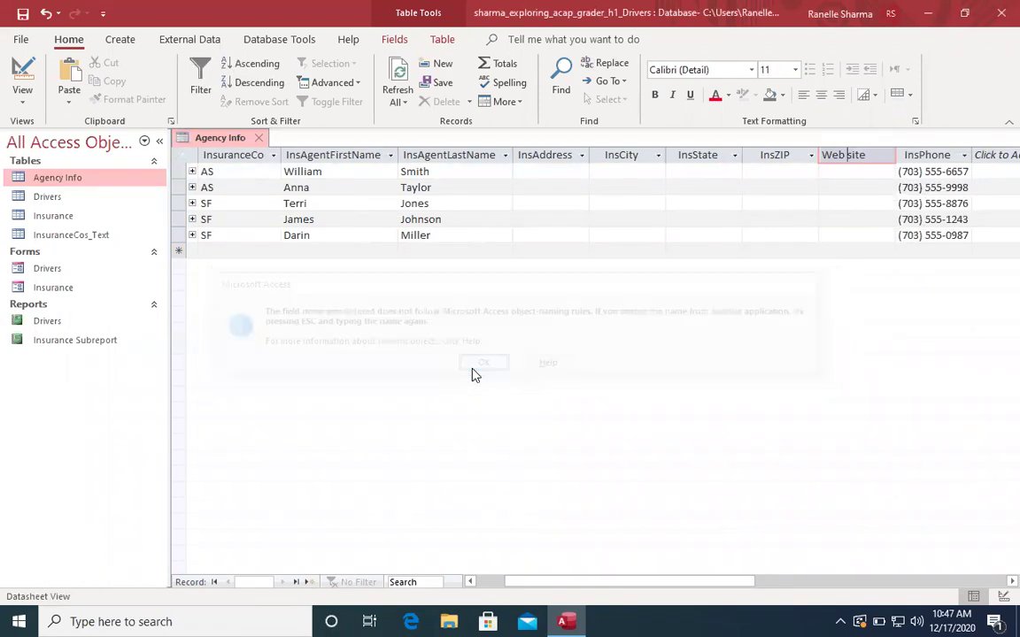
{"action": "key", "text": "BackSpace"}
{"action": "key", "text": "Return"}
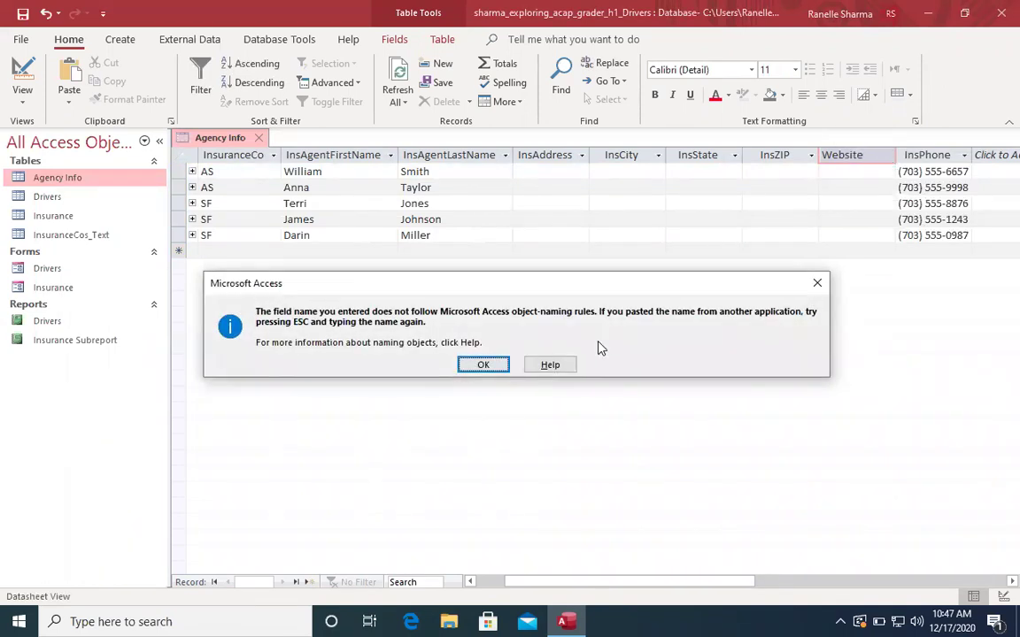
{"action": "left_click", "coordinate": [485, 365]}
{"action": "key", "text": "Escape"}
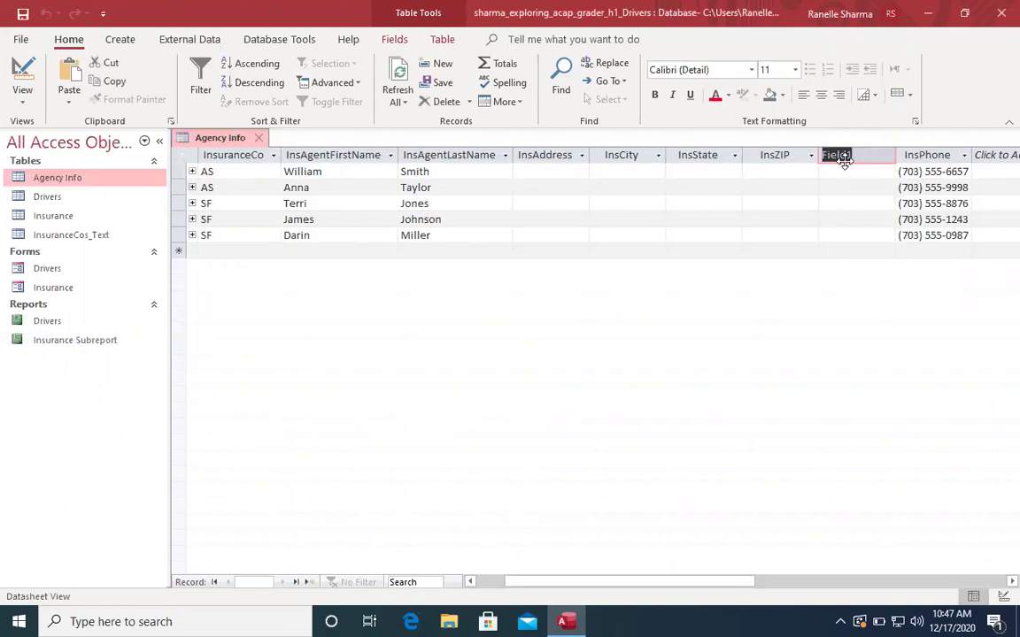
- Name the new field before InsPhone Website and paste the agent's web address into it for the first record
{"action": "type", "text": "Website"}
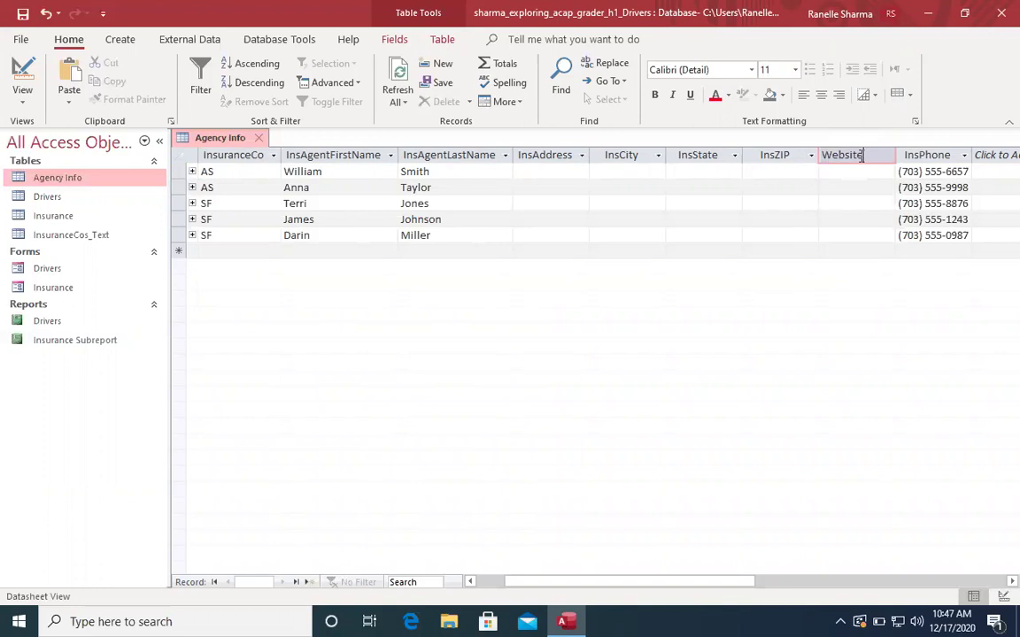
{"action": "key", "text": "Return"}
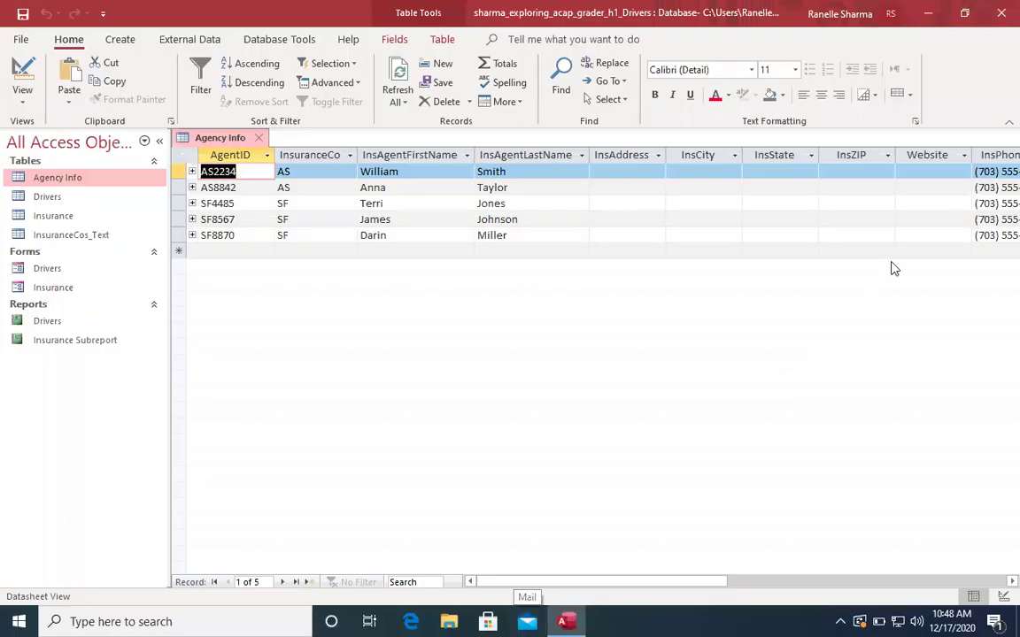
{"action": "left_click", "coordinate": [921, 172]}
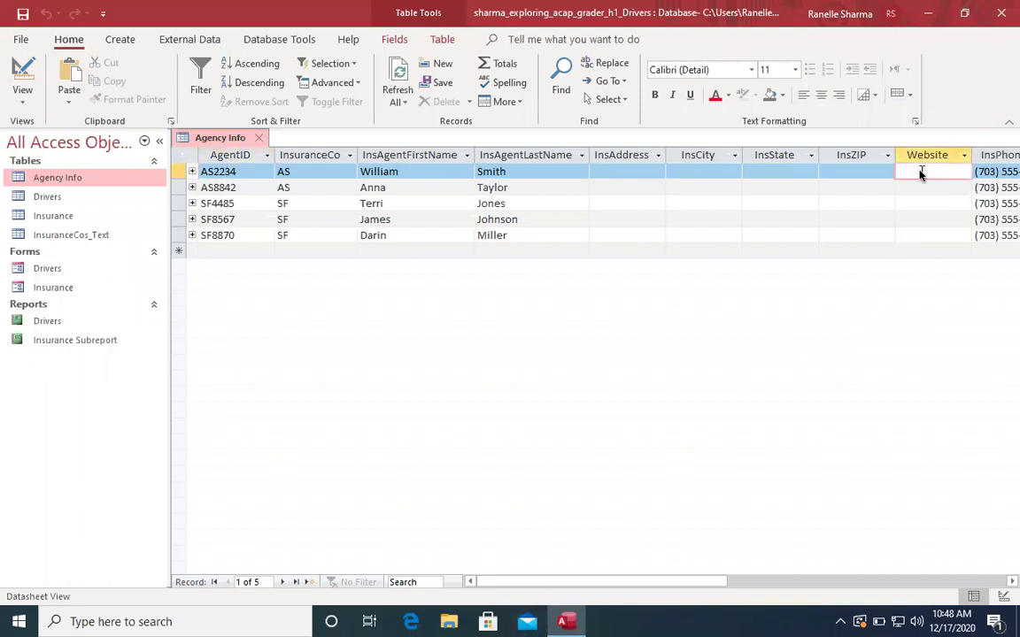
{"action": "key", "text": "ctrl+v"}
{"action": "key", "text": "Tab"}
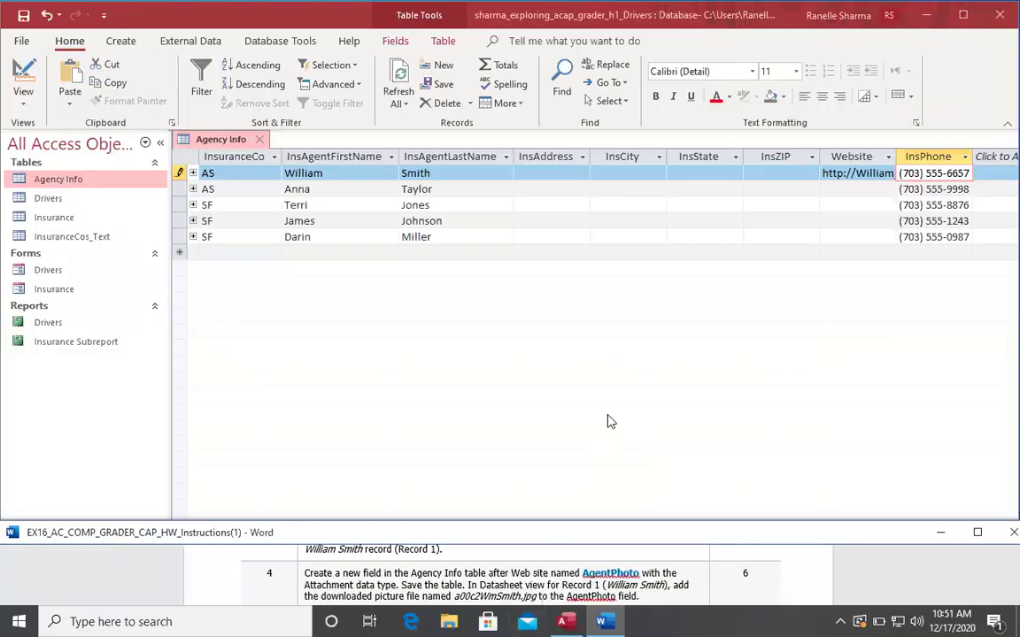
- Insert a new field before Website in the Agency Info table, name it AgentPhoto and save the table
{"action": "right_click", "coordinate": [865, 159]}
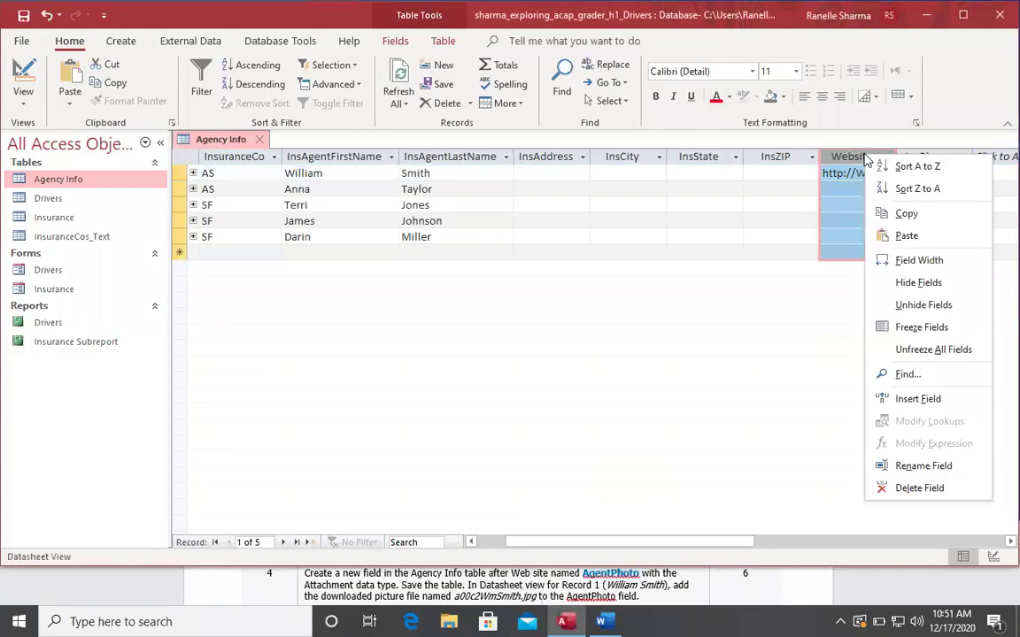
{"action": "left_click", "coordinate": [915, 398]}
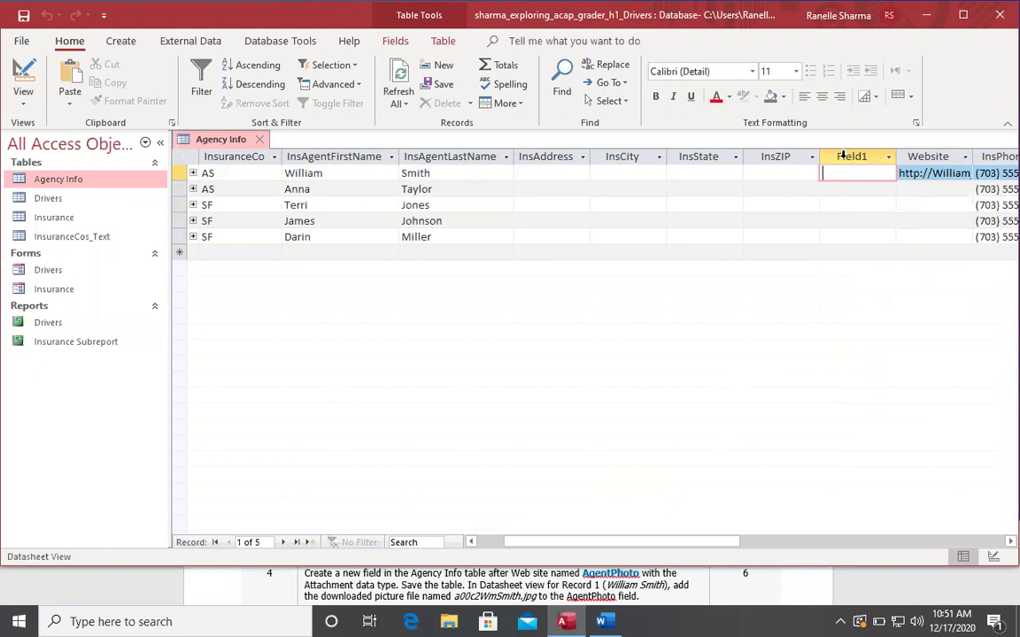
{"action": "left_click", "coordinate": [845, 156]}
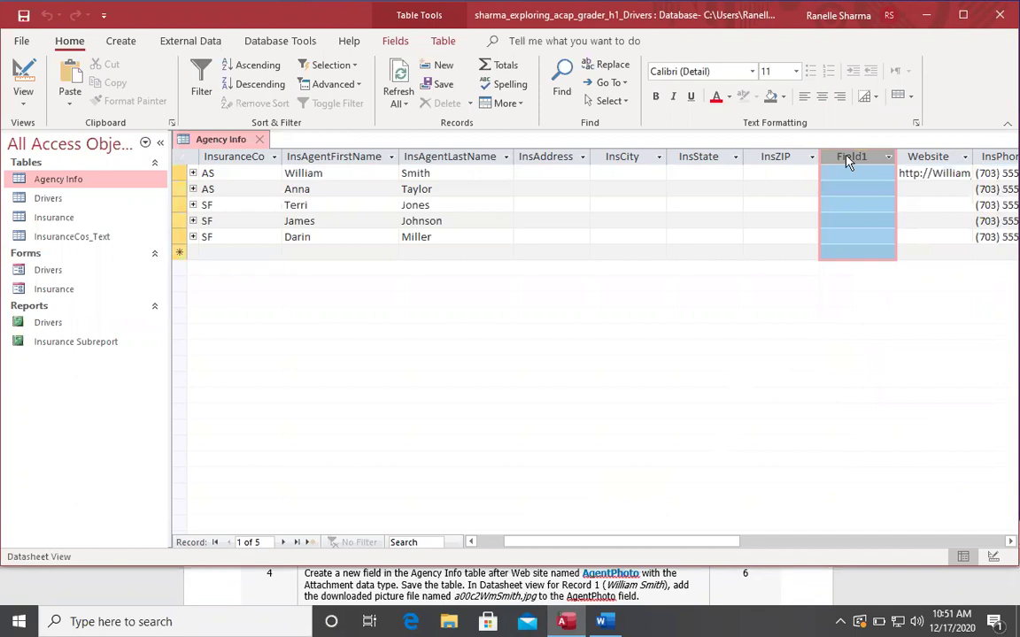
{"action": "right_click", "coordinate": [846, 158]}
{"action": "left_click", "coordinate": [896, 465]}
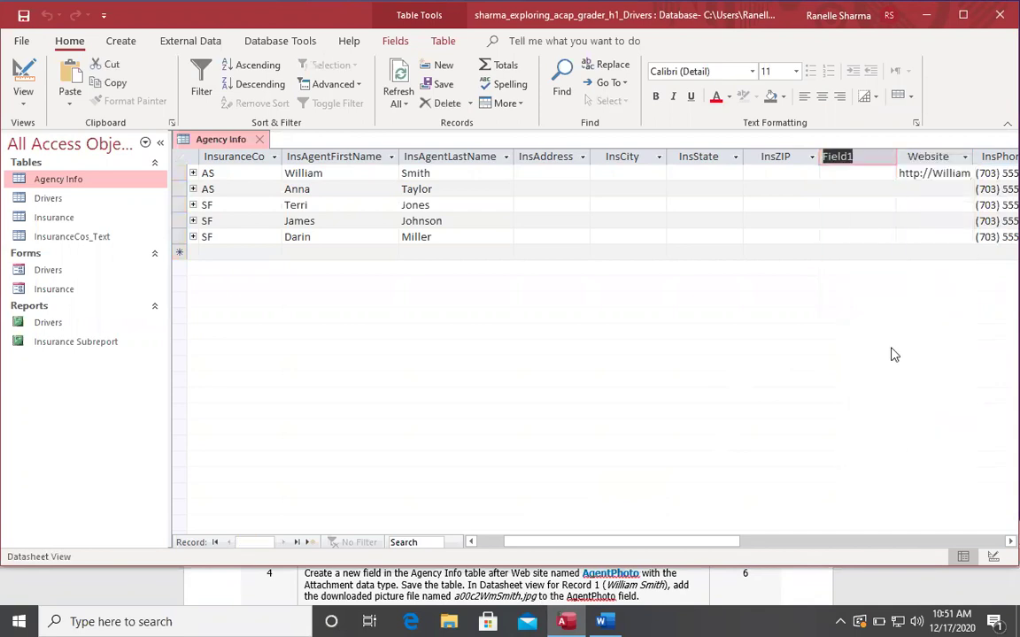
{"action": "type", "text": "AgentPhoto"}
{"action": "key", "text": "ctrl+s"}
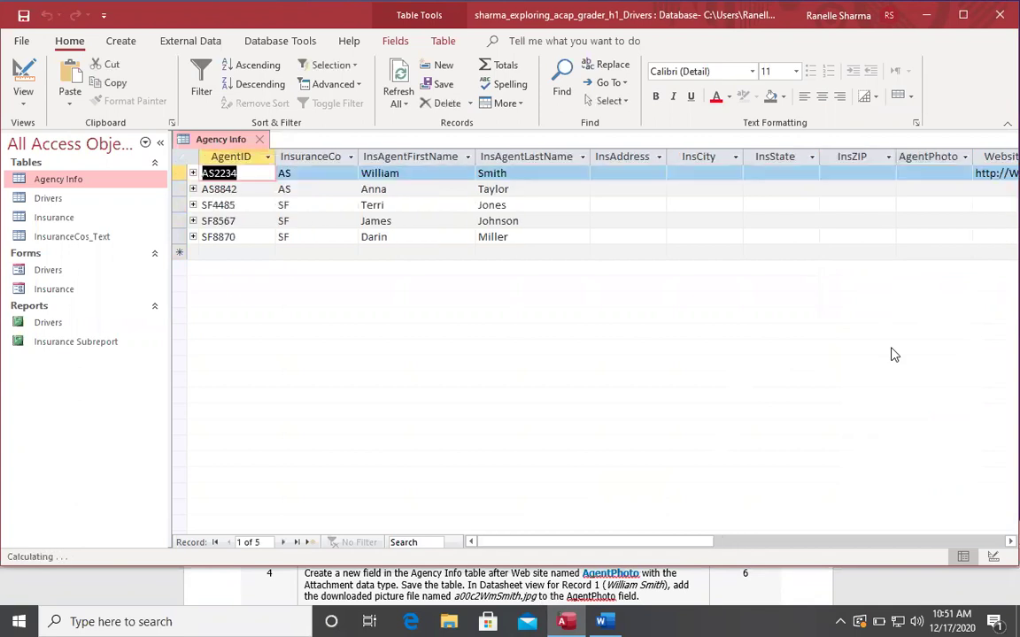
- Move the InsPhone field ahead of AgentPhoto and set the Website field's data type to Hyperlink
{"action": "left_click_drag", "start_coordinate": [677, 542], "coordinate": [762, 541]}
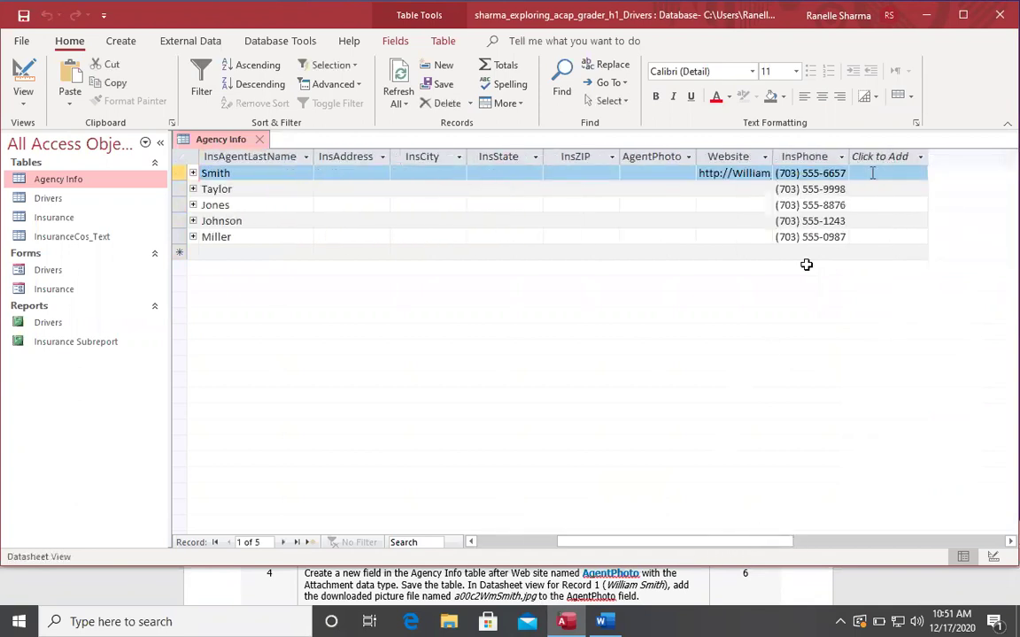
{"action": "left_click", "coordinate": [717, 595]}
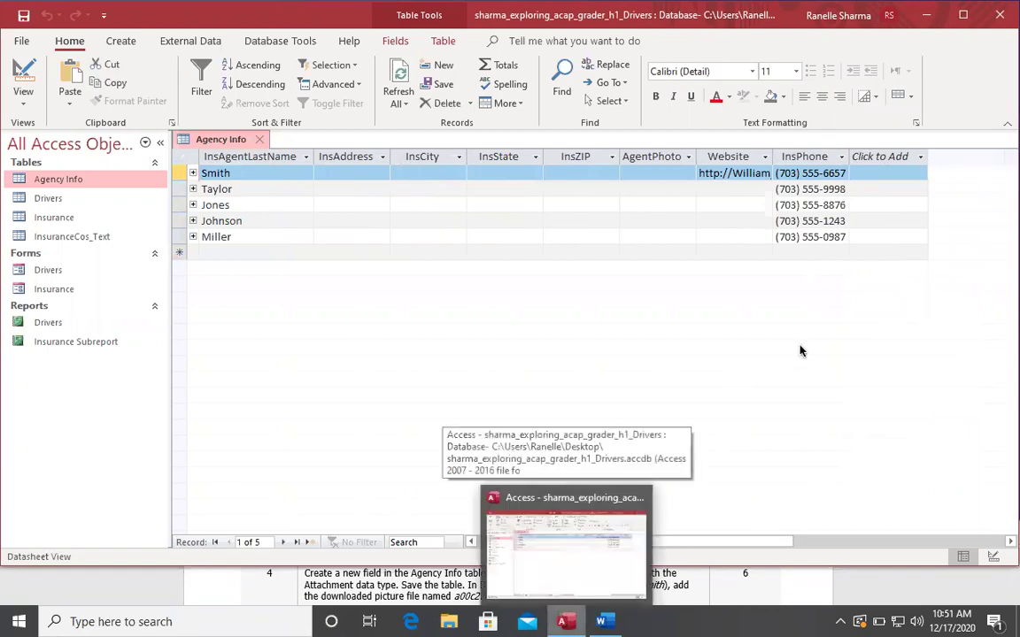
{"action": "mouse_move", "coordinate": [806, 156]}
{"action": "left_mouse_down"}
{"action": "mouse_move", "coordinate": [674, 156]}
{"action": "mouse_move", "coordinate": [801, 157]}
{"action": "left_mouse_up"}
{"action": "left_click_drag", "start_coordinate": [801, 156], "coordinate": [668, 182]}
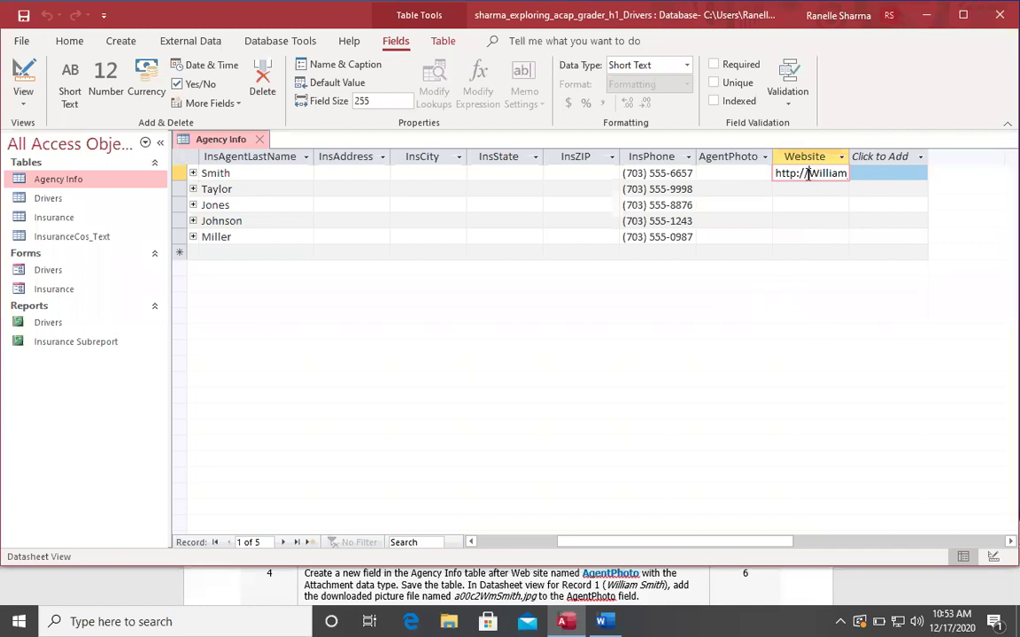
{"action": "left_click", "coordinate": [622, 66]}
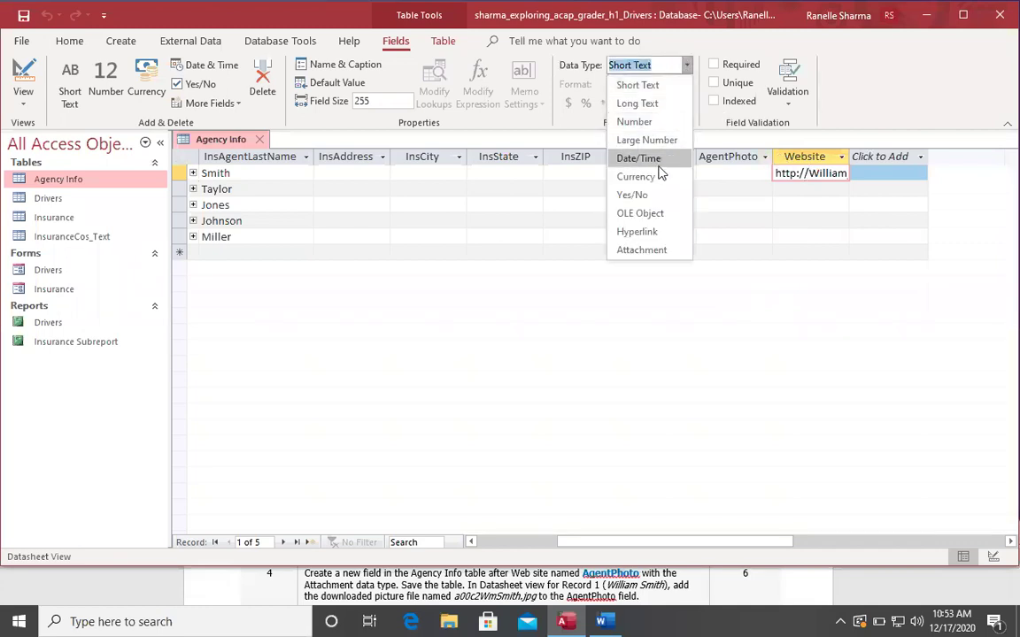
{"action": "left_click", "coordinate": [639, 231]}
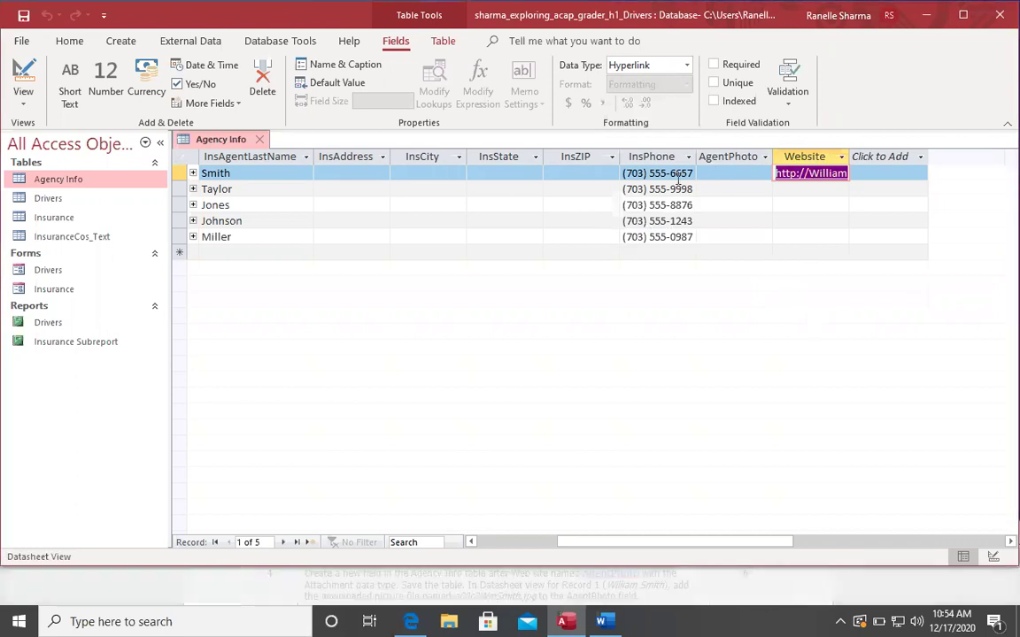
- Switch to Edge and close both open web search tabs, returning to the Agency Info table in Access
{"action": "left_click", "coordinate": [729, 174]}
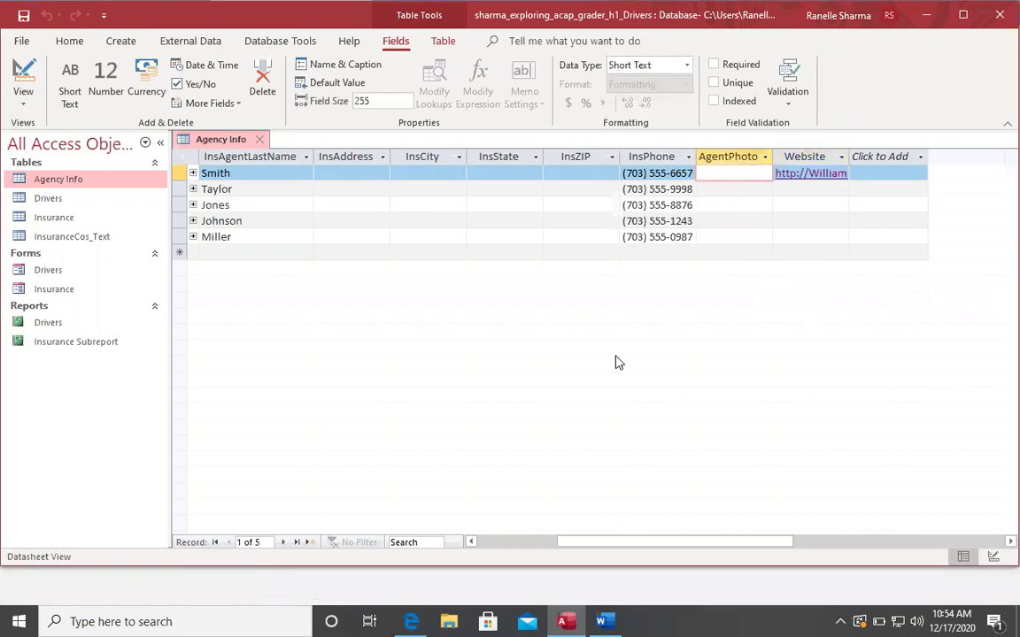
{"action": "left_click", "coordinate": [498, 591]}
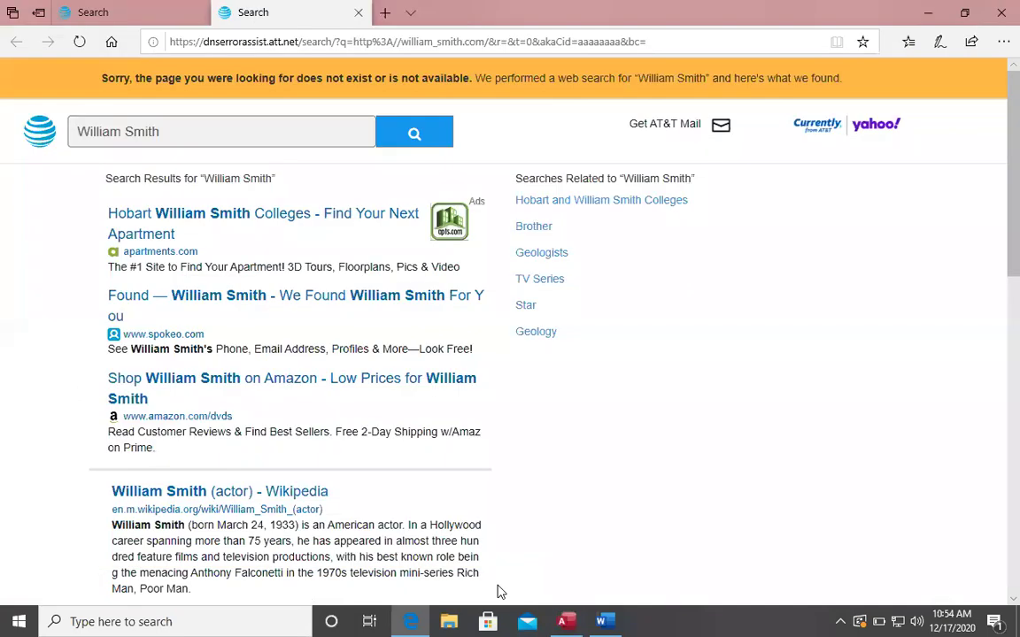
{"action": "left_click", "coordinate": [358, 12]}
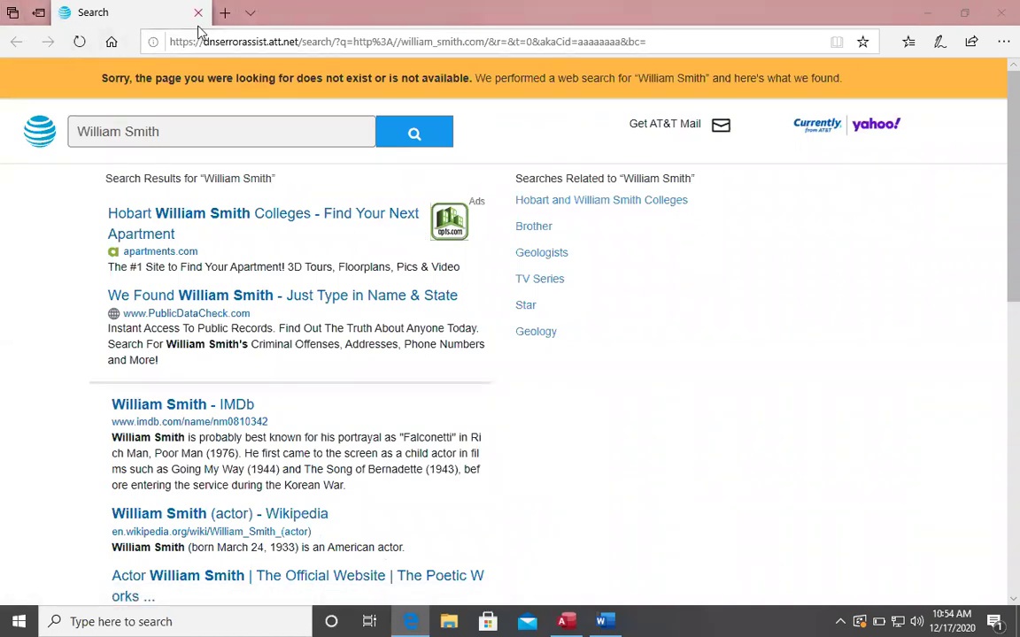
{"action": "key", "text": "ctrl+w"}
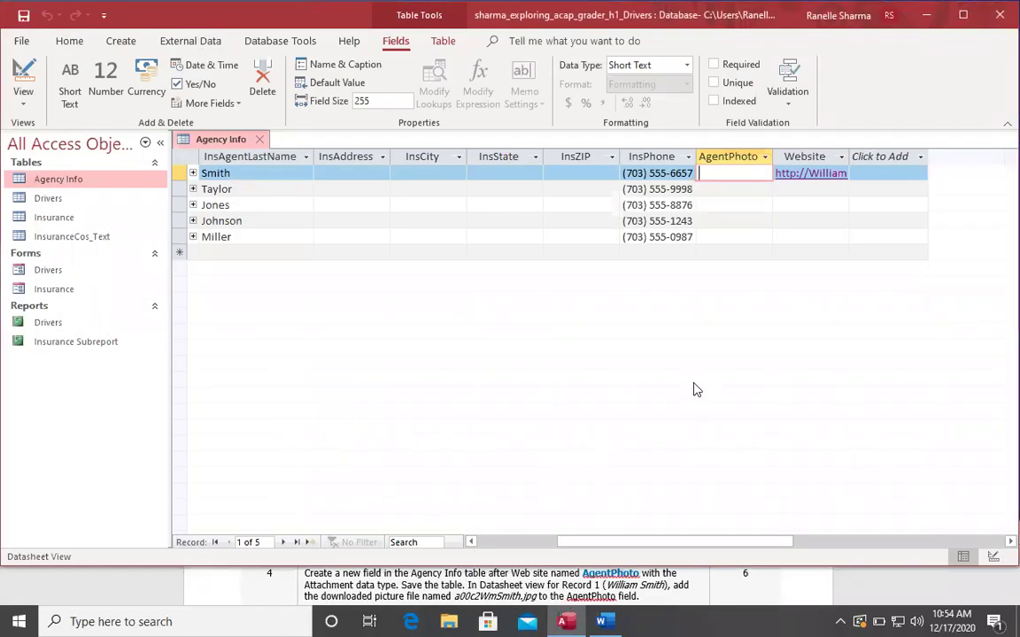
- Try to set the AgentPhoto field's data type to Attachment, and undo the change
{"action": "left_click", "coordinate": [685, 69]}
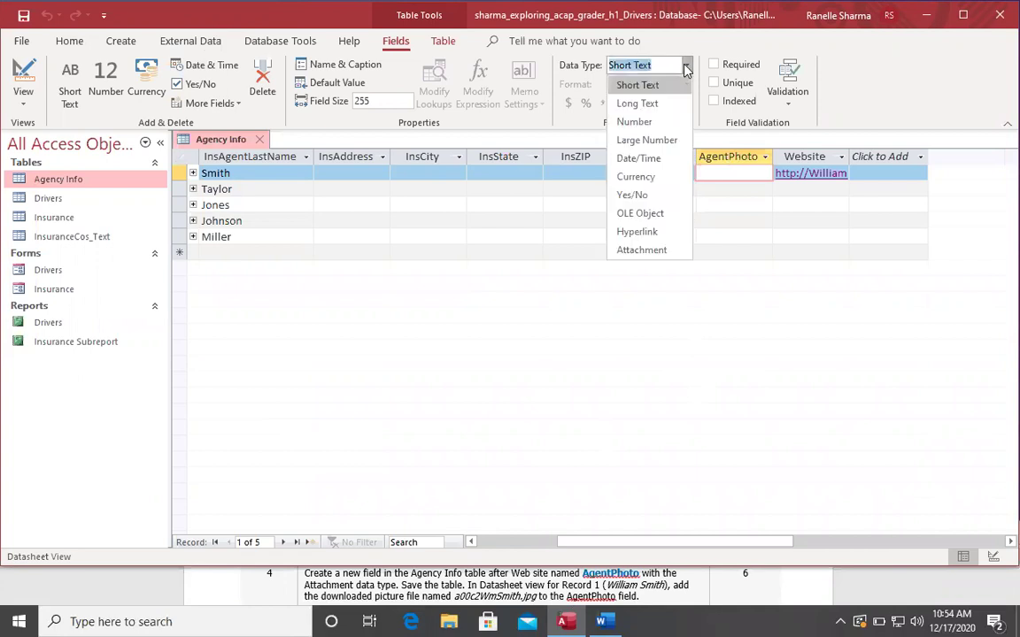
{"action": "left_click", "coordinate": [643, 250]}
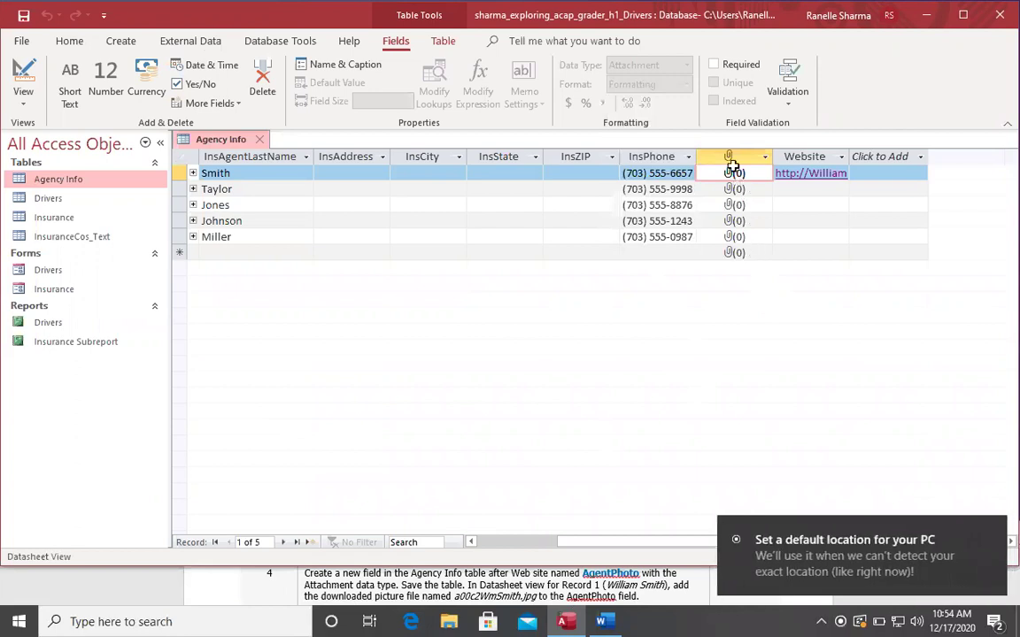
{"action": "left_click", "coordinate": [734, 159]}
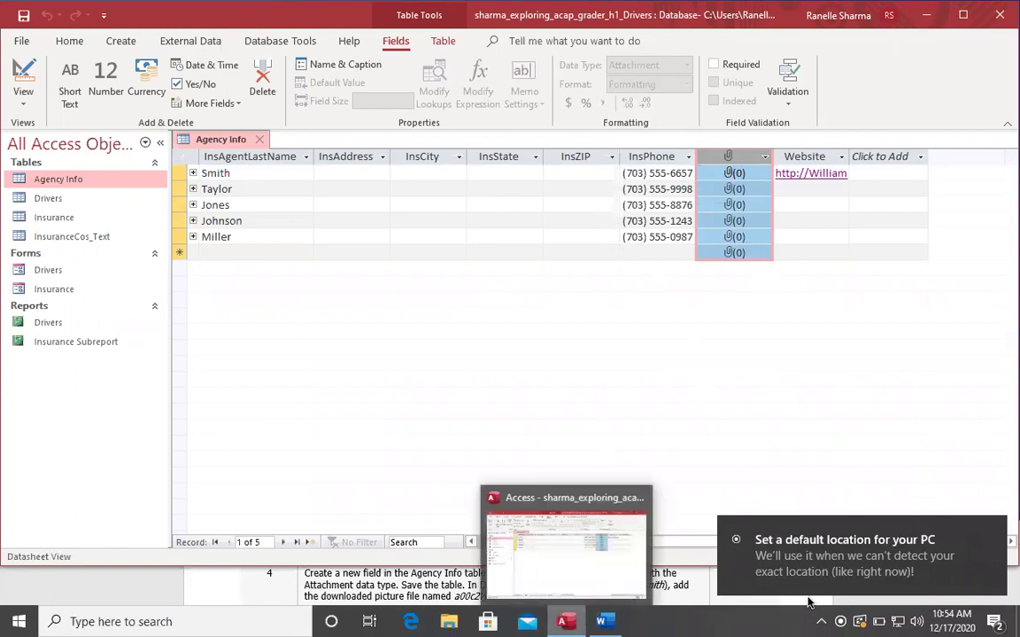
{"action": "key", "text": "ctrl+z"}
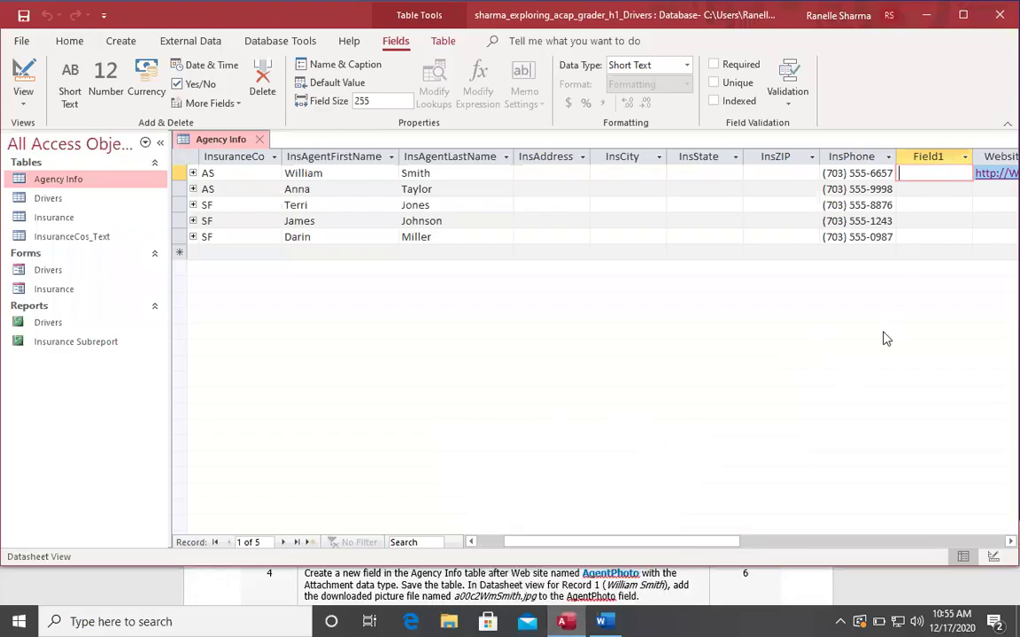
- Delete the unnamed Field1 between InsPhone and Website from the Agency Info table
{"action": "right_click", "coordinate": [929, 157]}
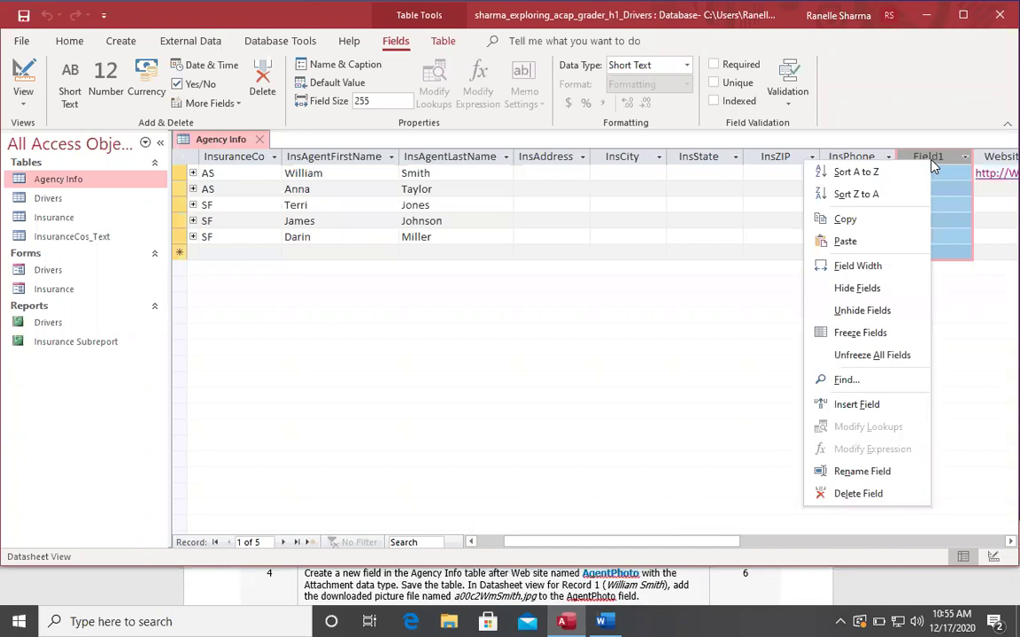
{"action": "left_click", "coordinate": [857, 493]}
{"action": "left_click", "coordinate": [500, 361]}
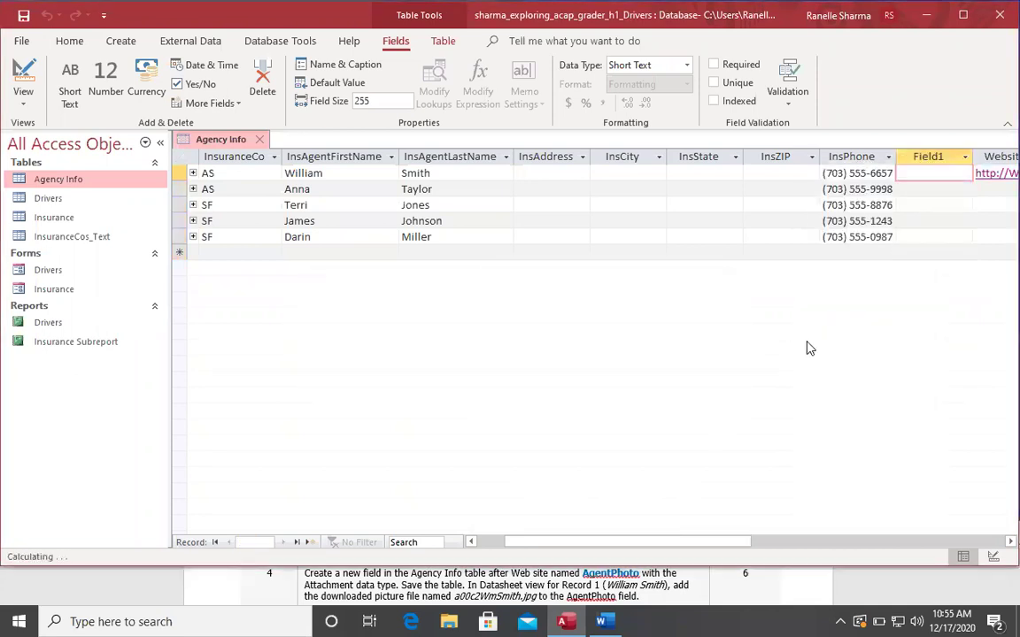
- Insert a new field between InsPhone and Website in the Agency Info table
{"action": "left_click", "coordinate": [769, 542]}
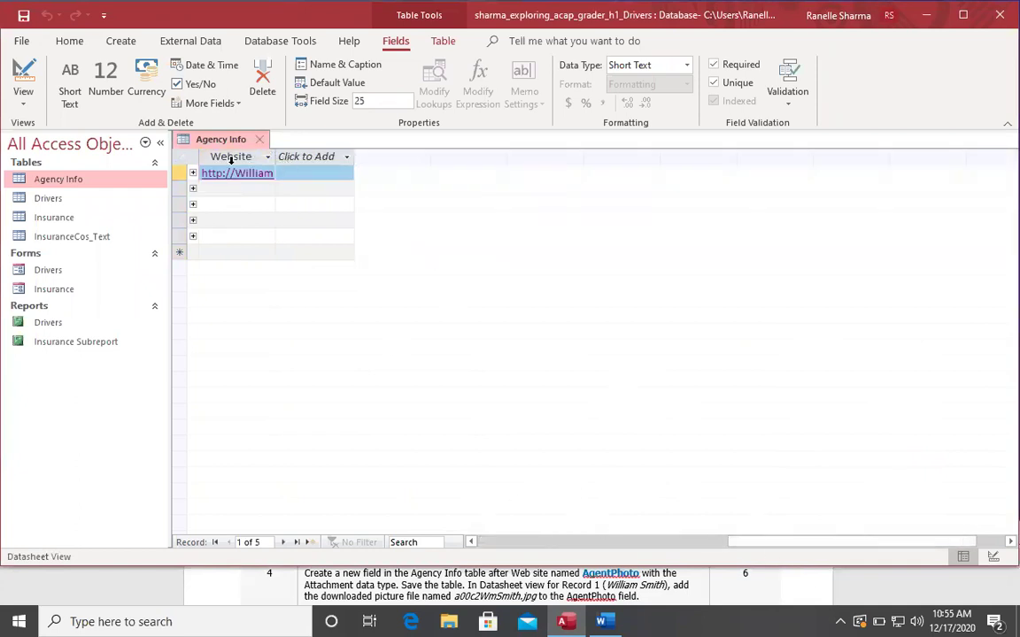
{"action": "left_click", "coordinate": [471, 542]}
{"action": "left_click", "coordinate": [471, 542]}
{"action": "left_click", "coordinate": [471, 542]}
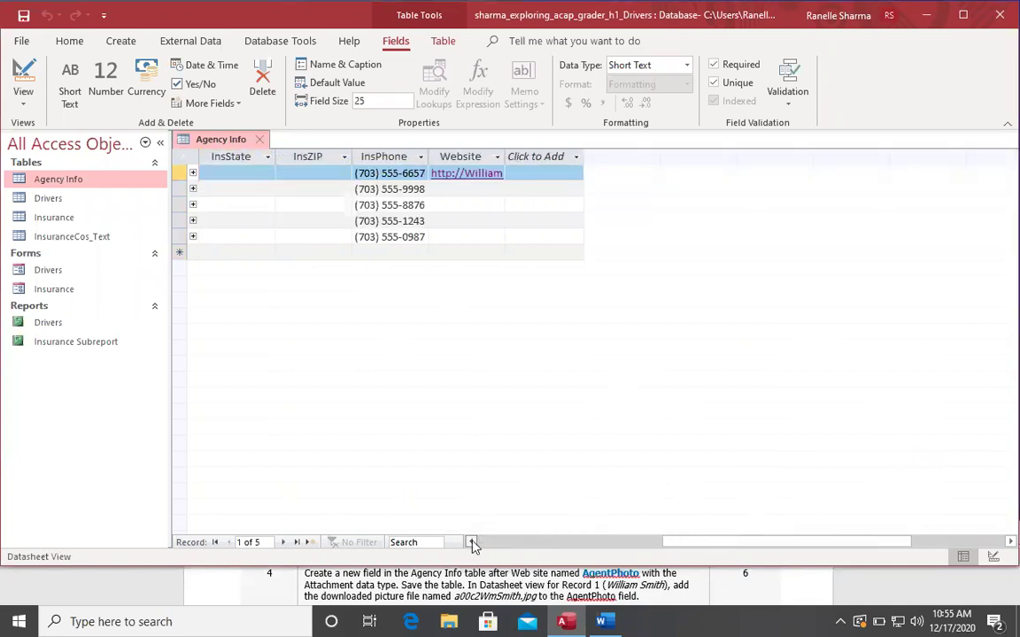
{"action": "left_click", "coordinate": [470, 542]}
{"action": "right_click", "coordinate": [534, 158]}
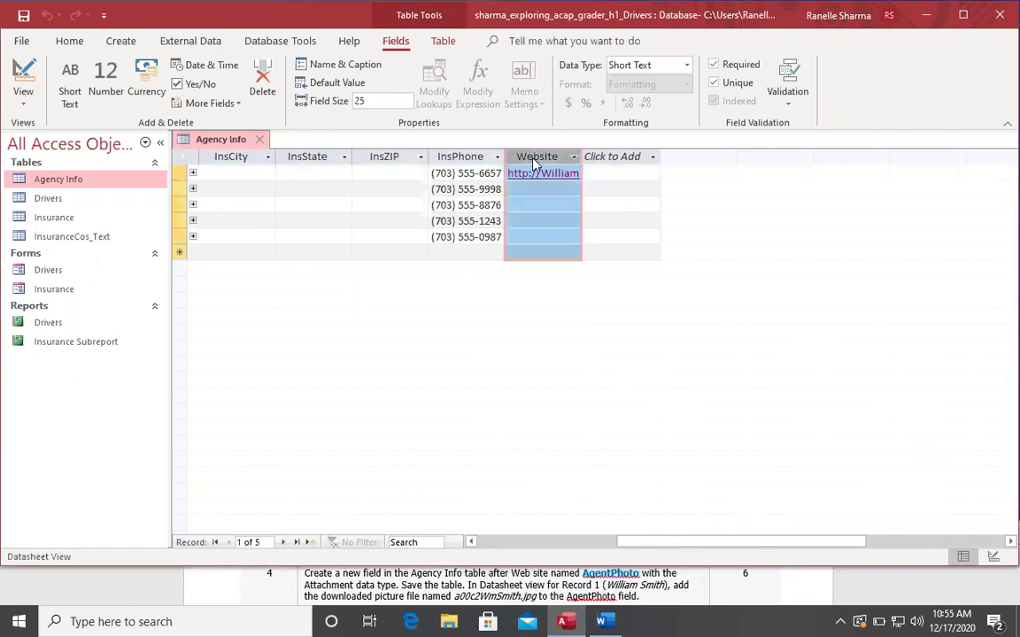
{"action": "left_click", "coordinate": [605, 404]}
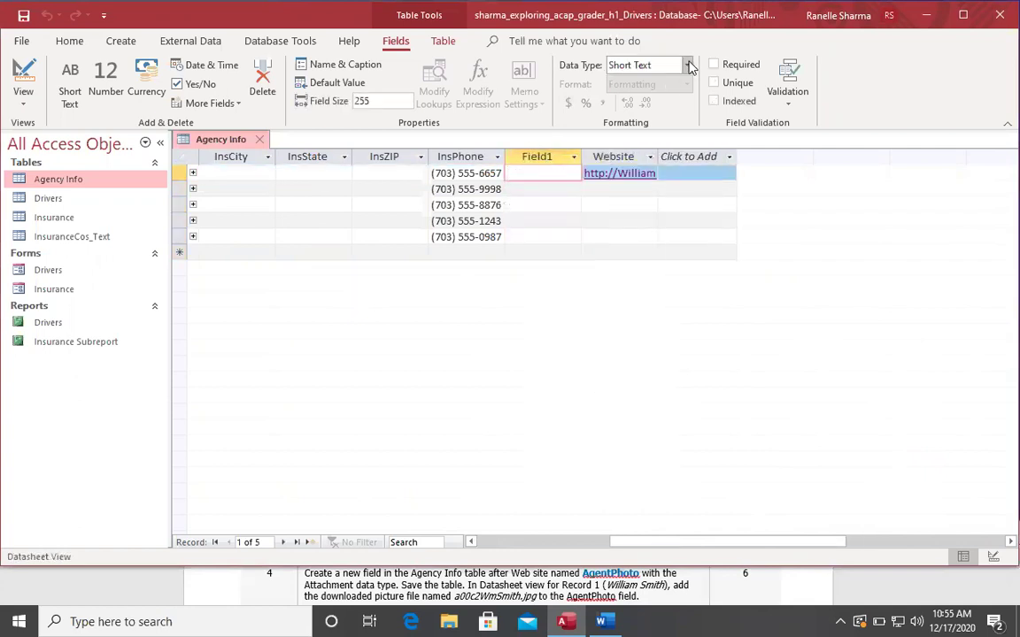
- Set the newly inserted field's data type to Attachment and open the options for that field
{"action": "left_click", "coordinate": [349, 40]}
{"action": "left_click", "coordinate": [394, 43]}
{"action": "left_click", "coordinate": [684, 65]}
{"action": "left_click", "coordinate": [642, 250]}
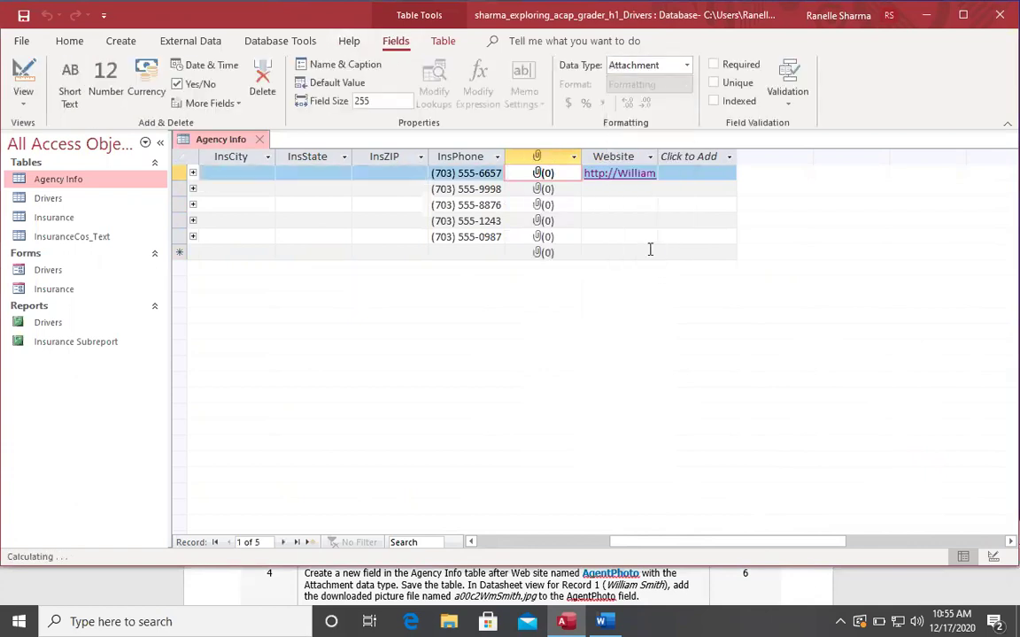
{"action": "left_click", "coordinate": [552, 159]}
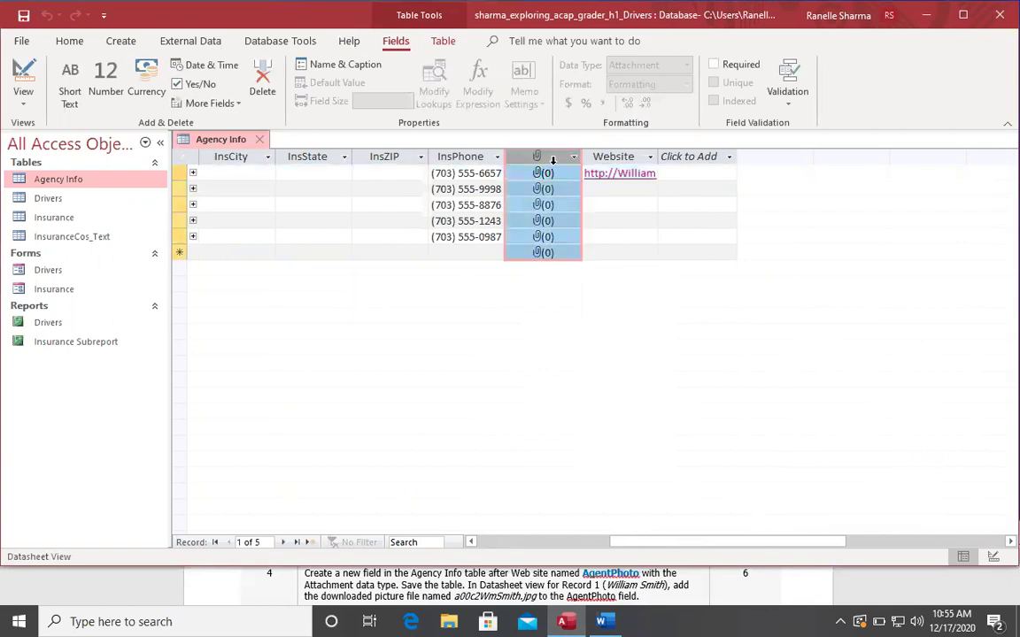
{"action": "right_click", "coordinate": [553, 159]}
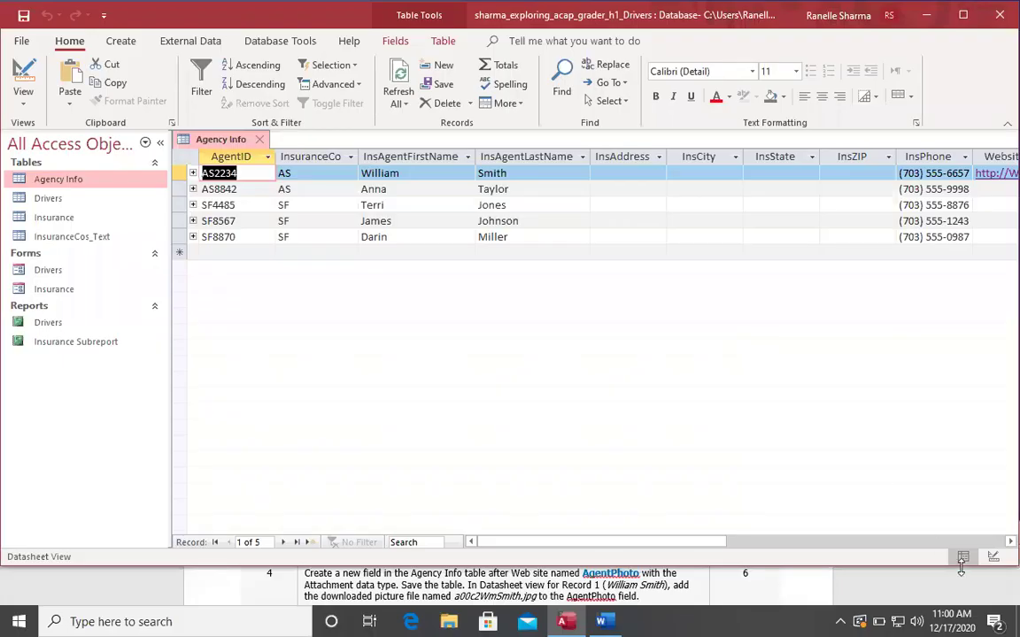
- Insert a field between InsPhone and Website, rename it AgentPhoto and save the Agency Info table
{"action": "left_click", "coordinate": [1008, 543]}
{"action": "left_click", "coordinate": [993, 541]}
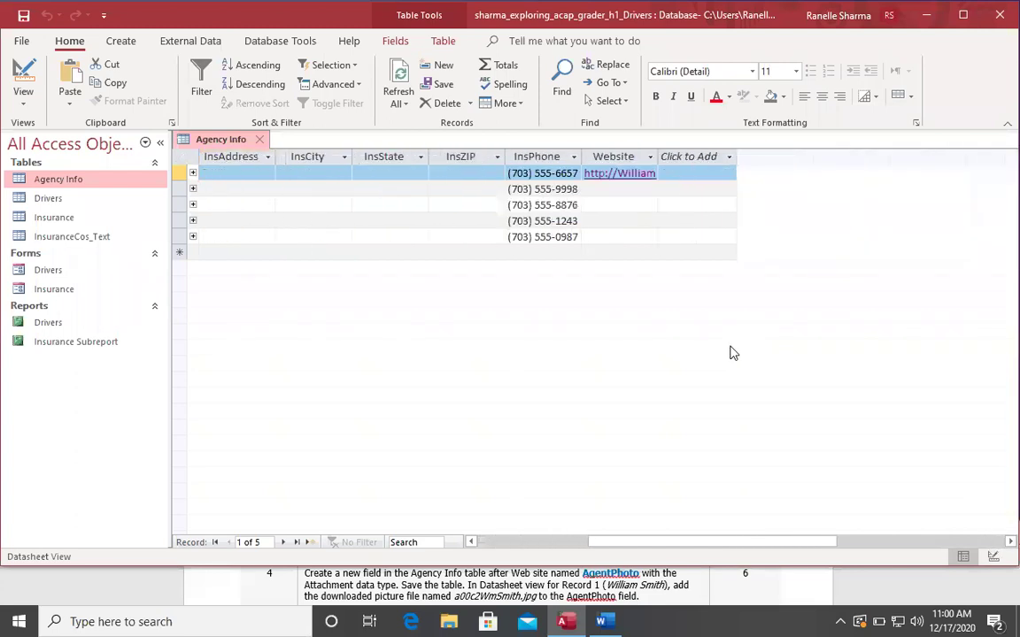
{"action": "left_click", "coordinate": [610, 156]}
{"action": "right_click", "coordinate": [610, 157]}
{"action": "left_click", "coordinate": [681, 397]}
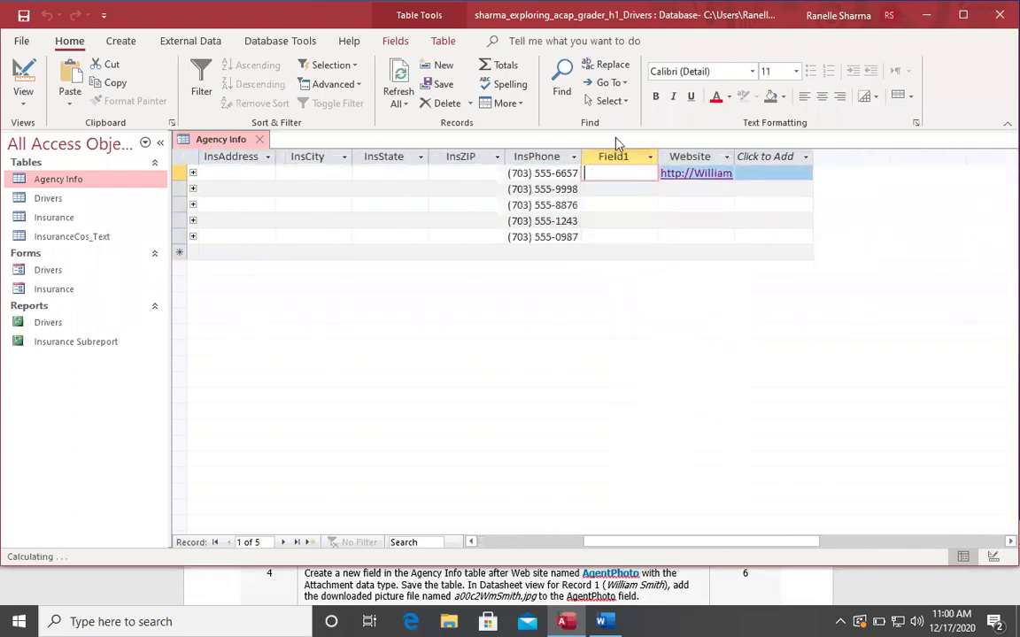
{"action": "right_click", "coordinate": [616, 158]}
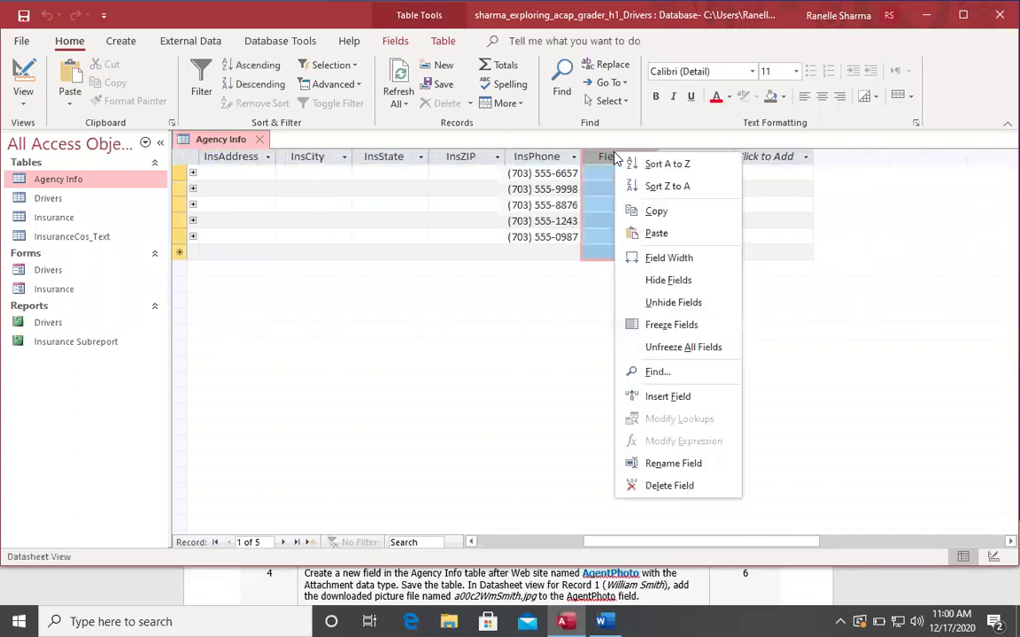
{"action": "left_click", "coordinate": [665, 462]}
{"action": "type", "text": "AgentPh"}
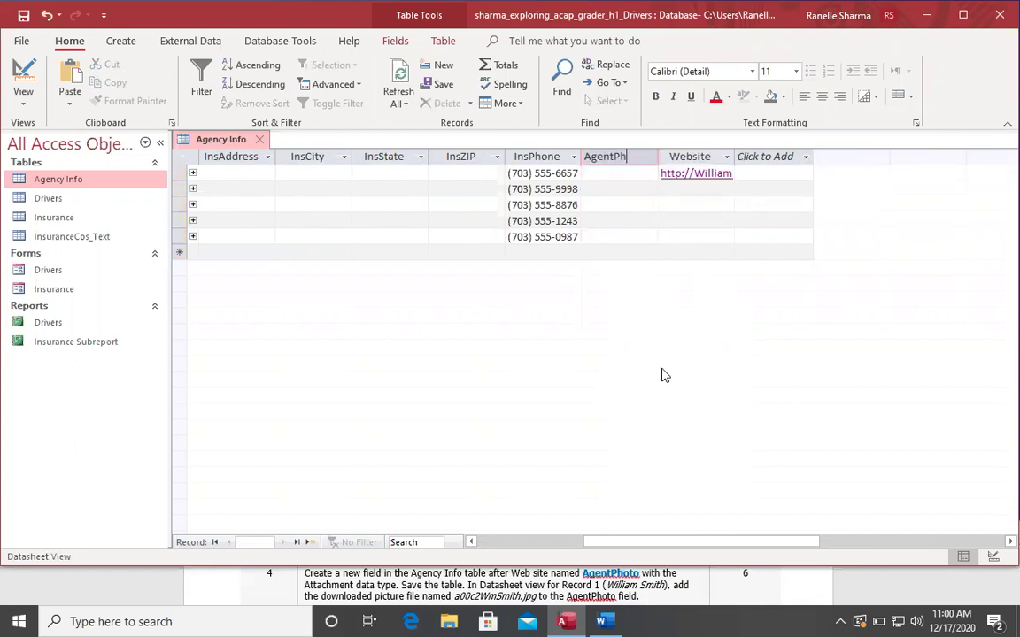
{"action": "type", "text": "oto"}
{"action": "key", "text": "ctrl+s"}
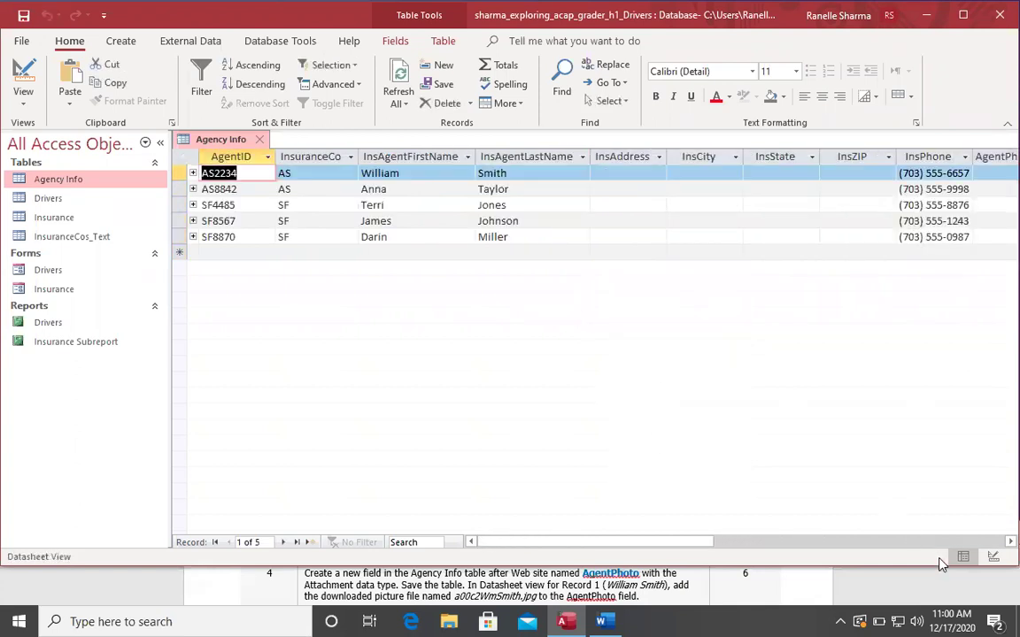
- Try to set the AgentID field's data type to Attachment in the Agency Info table design
{"action": "left_click", "coordinate": [24, 97]}
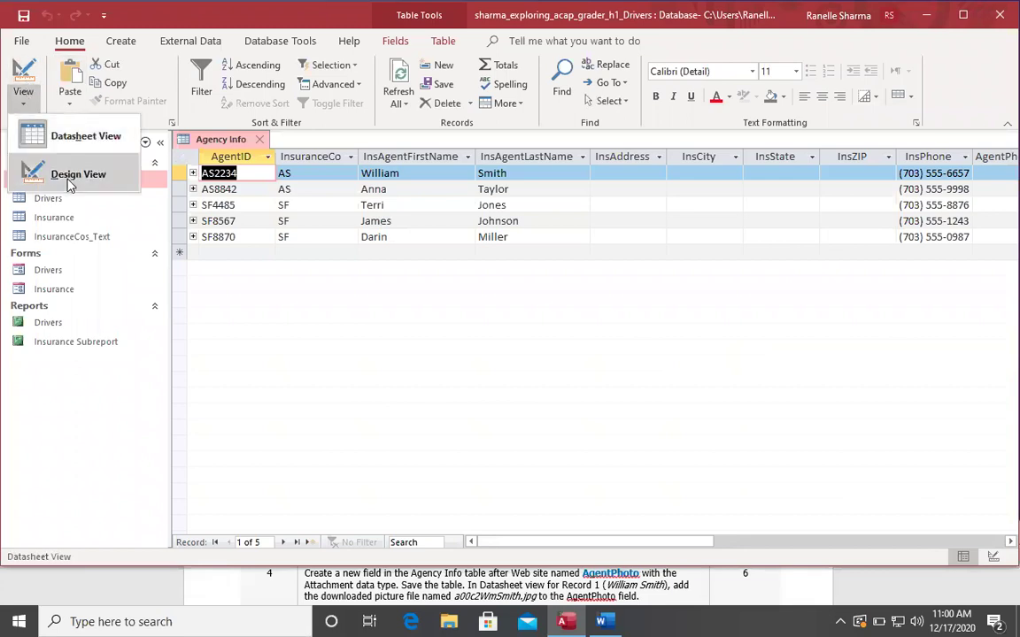
{"action": "left_click", "coordinate": [64, 172]}
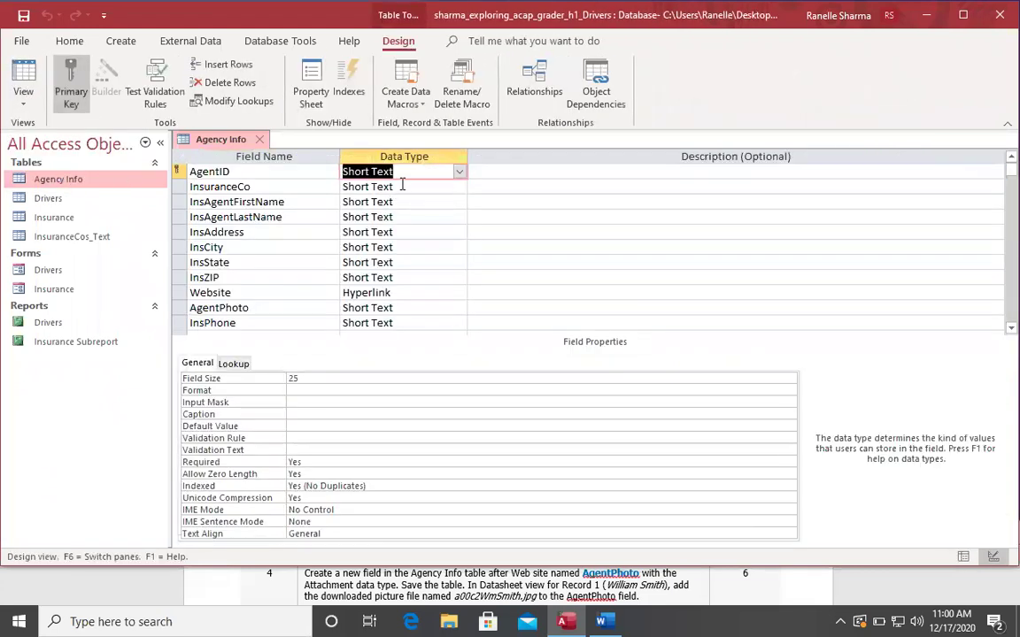
{"action": "left_click", "coordinate": [459, 172]}
{"action": "left_click", "coordinate": [418, 343]}
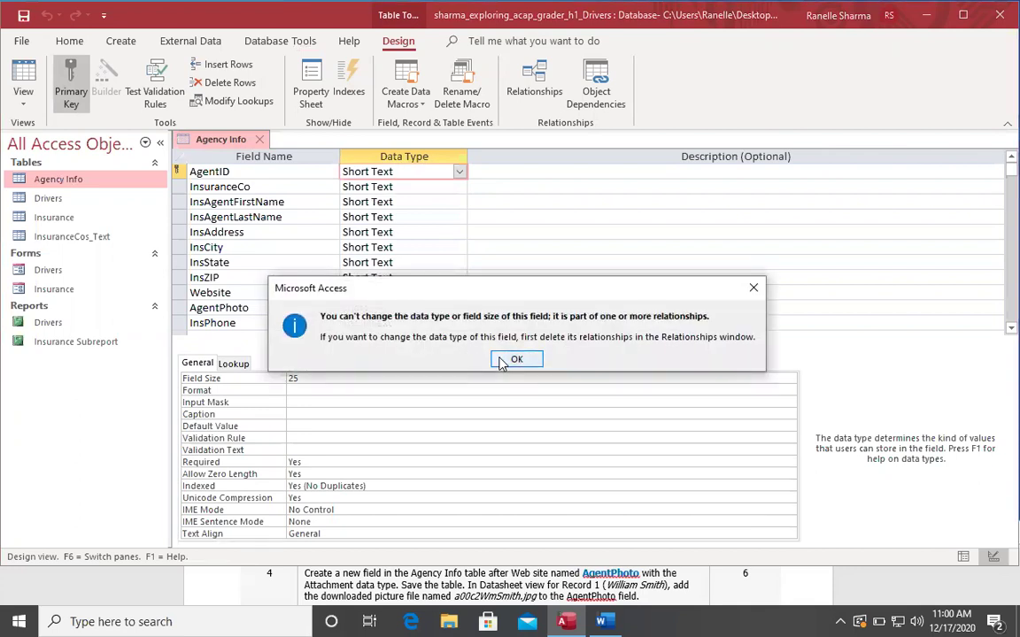
{"action": "left_click", "coordinate": [503, 360]}
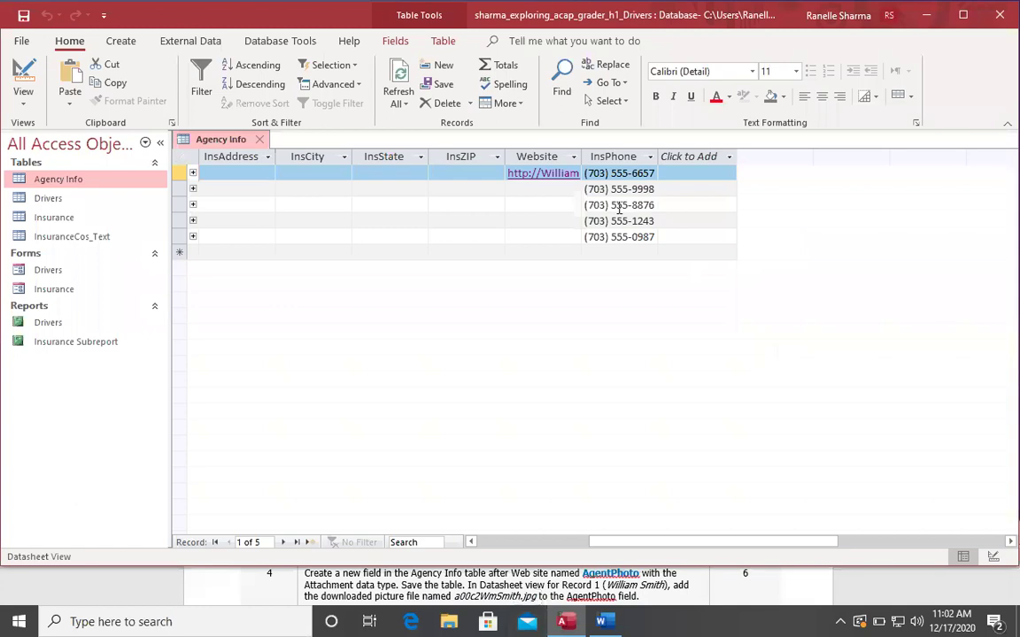
{"action": "left_click", "coordinate": [602, 156]}
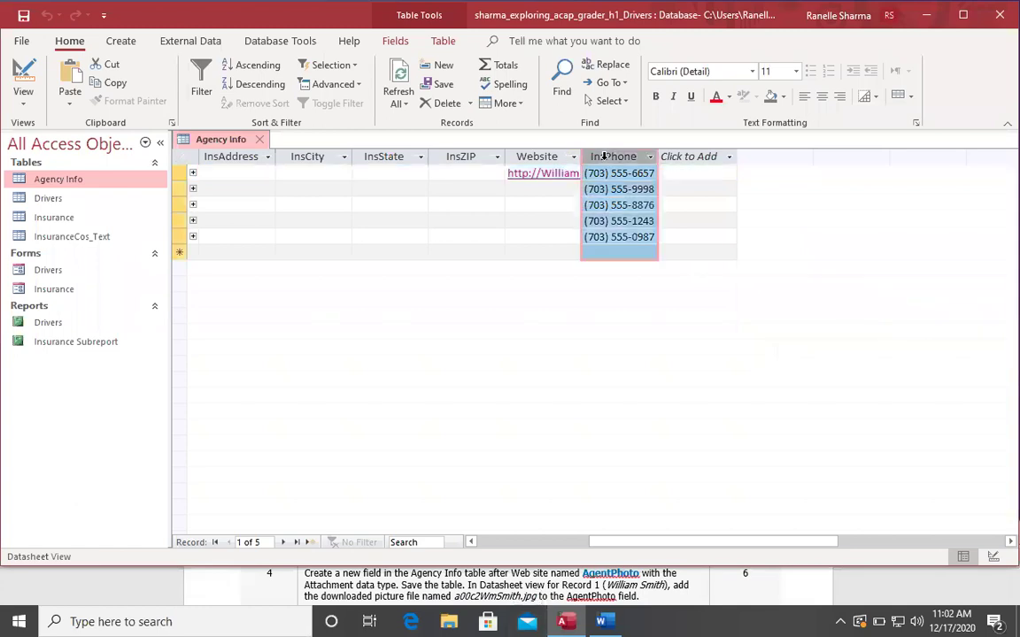
{"action": "right_click", "coordinate": [602, 157]}
{"action": "left_click", "coordinate": [656, 464]}
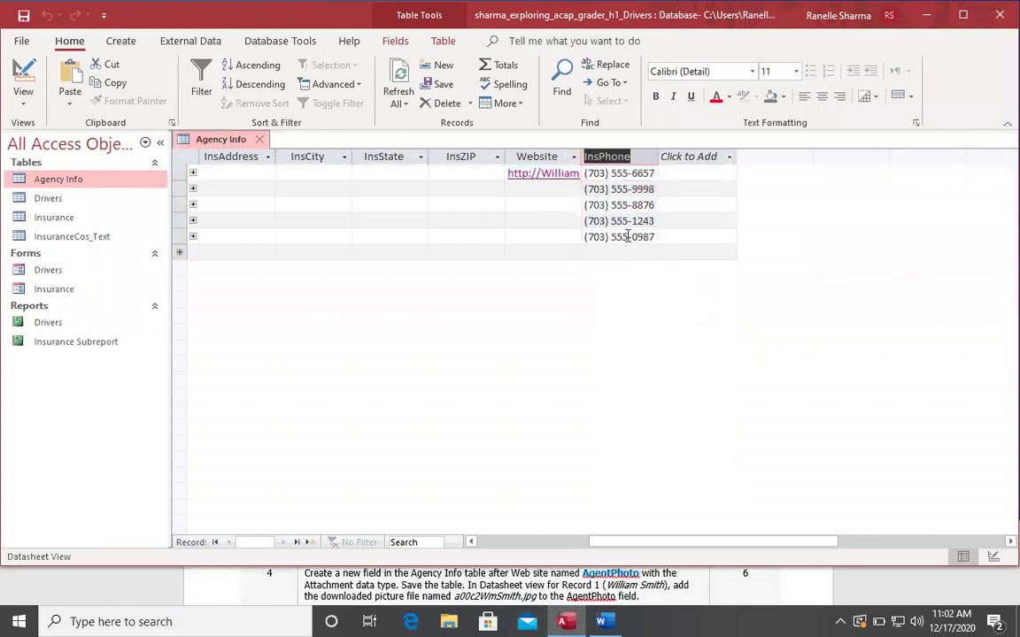
{"action": "key", "text": "Escape"}
- Insert a field between Website and InsPhone in the Agency Info datasheet and name it AgentPhoto
{"action": "left_click", "coordinate": [620, 156]}
{"action": "right_click", "coordinate": [625, 157]}
{"action": "left_click", "coordinate": [678, 400]}
{"action": "left_click", "coordinate": [612, 156]}
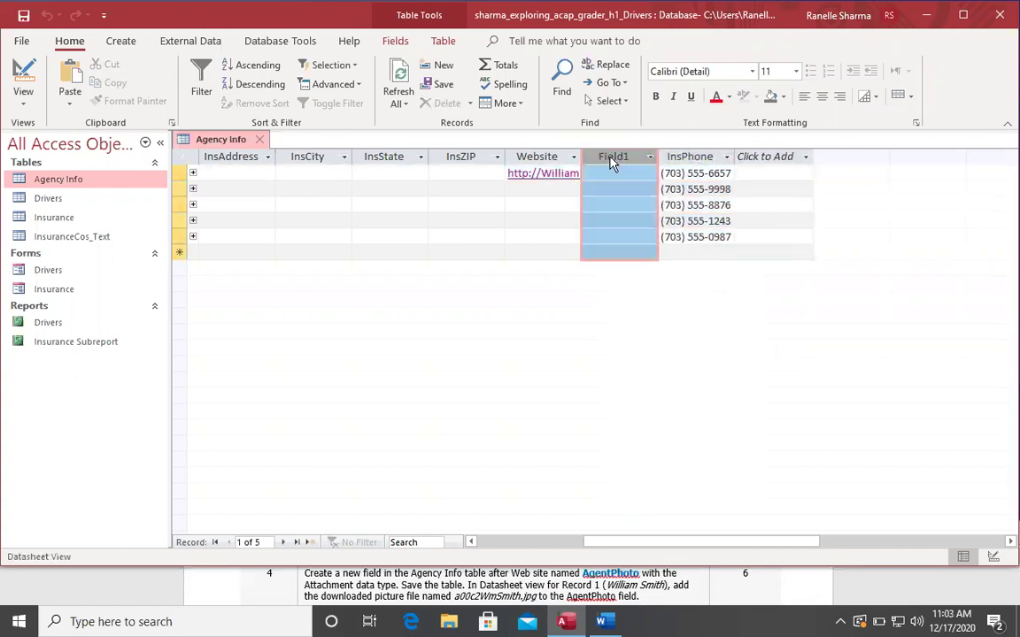
{"action": "right_click", "coordinate": [612, 157]}
{"action": "left_click", "coordinate": [666, 469]}
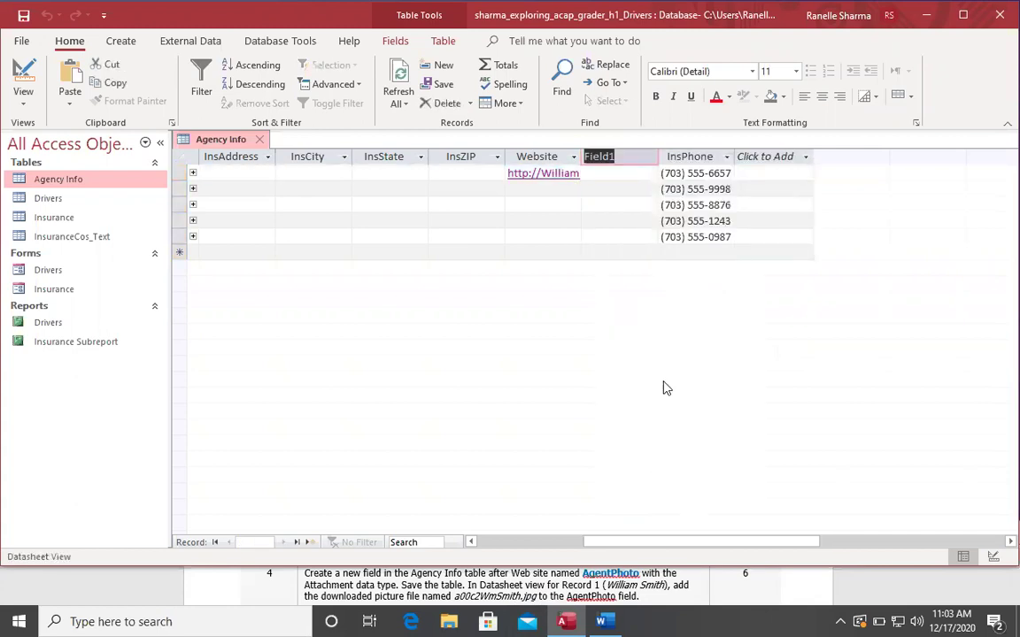
{"action": "type", "text": "AgentPhoto"}
{"action": "key", "text": "Return"}
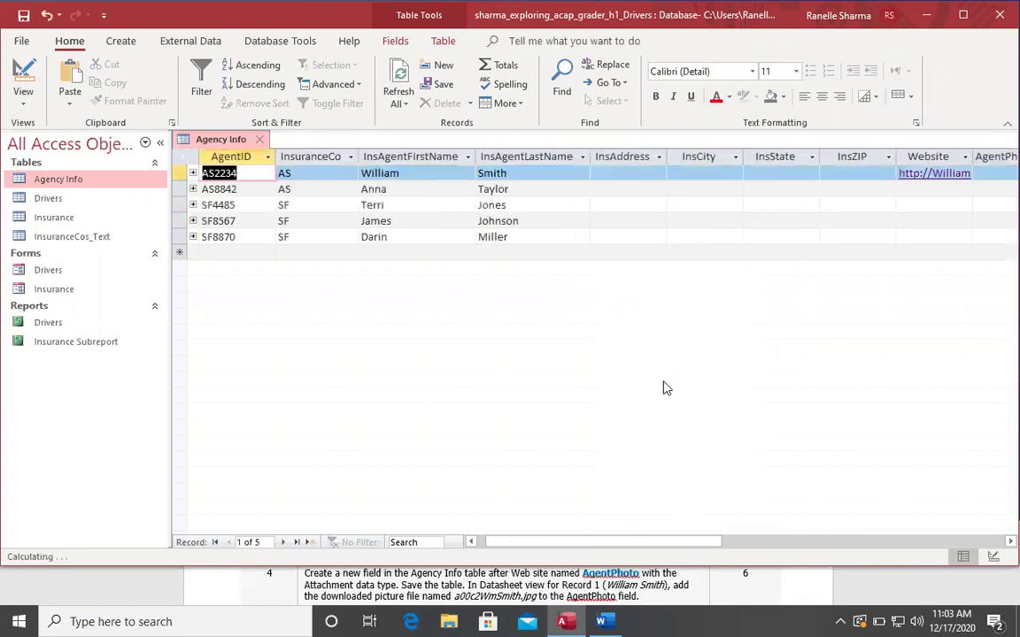
- Try to change the existing AgentPhoto field's data type to Attachment in Design view
{"action": "left_click", "coordinate": [30, 104]}
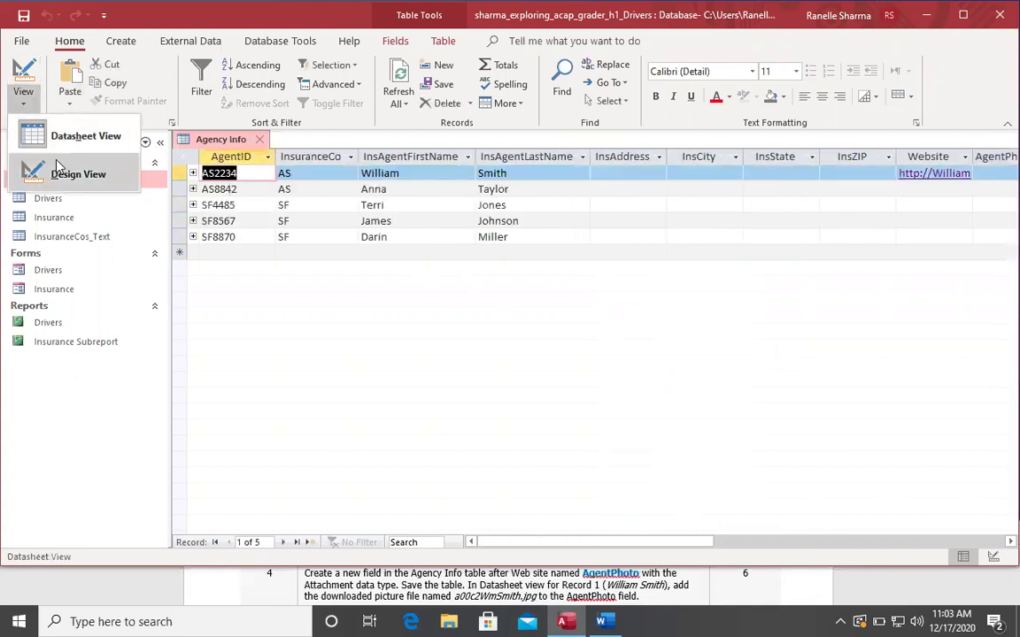
{"action": "left_click", "coordinate": [55, 170]}
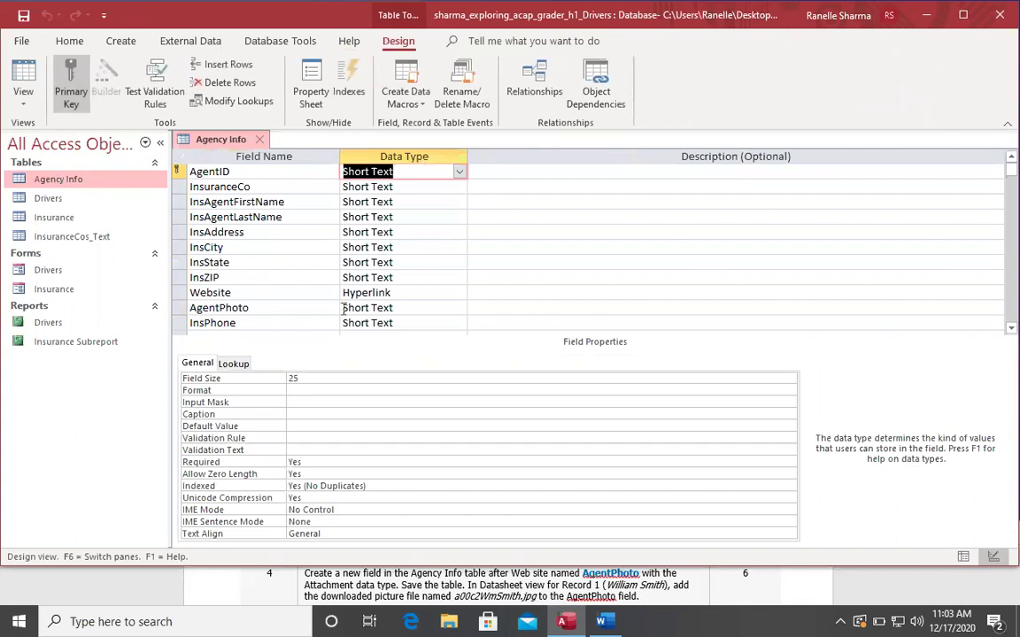
{"action": "left_click", "coordinate": [342, 307]}
{"action": "left_click", "coordinate": [459, 307]}
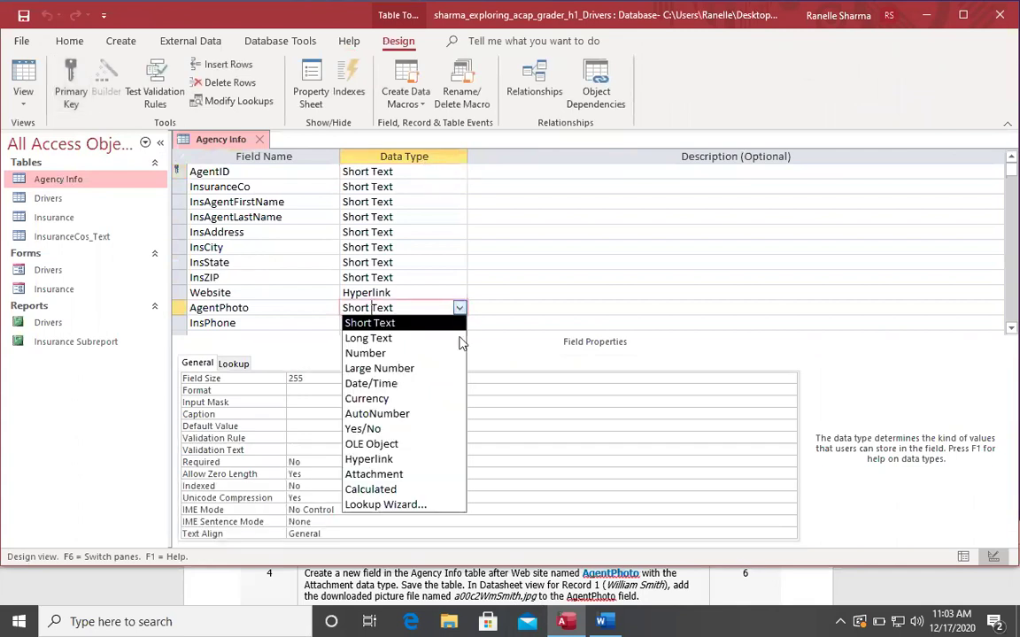
{"action": "left_click", "coordinate": [425, 476]}
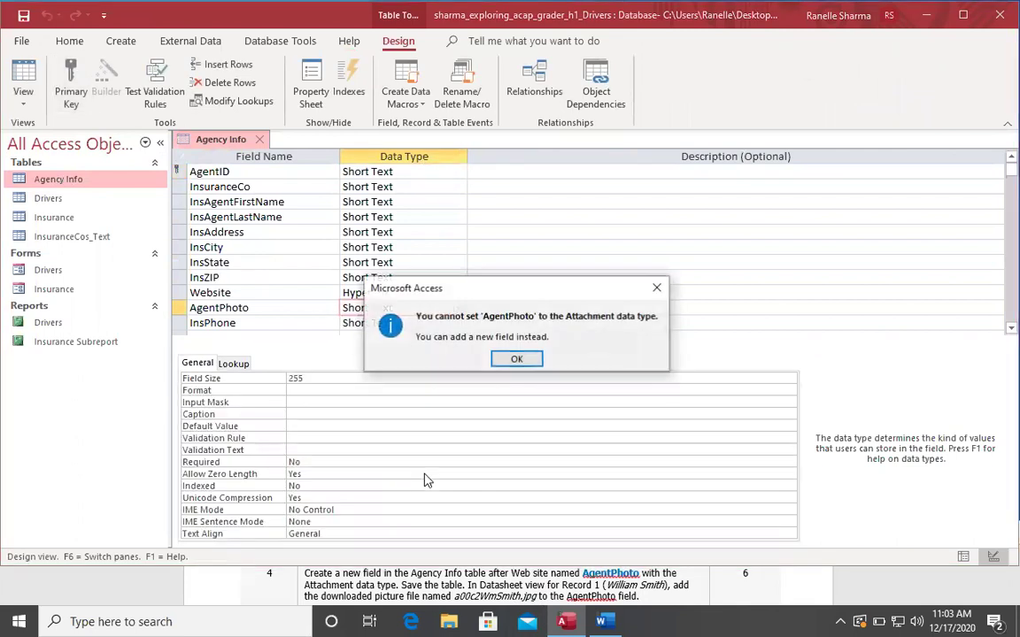
{"action": "left_click", "coordinate": [517, 361]}
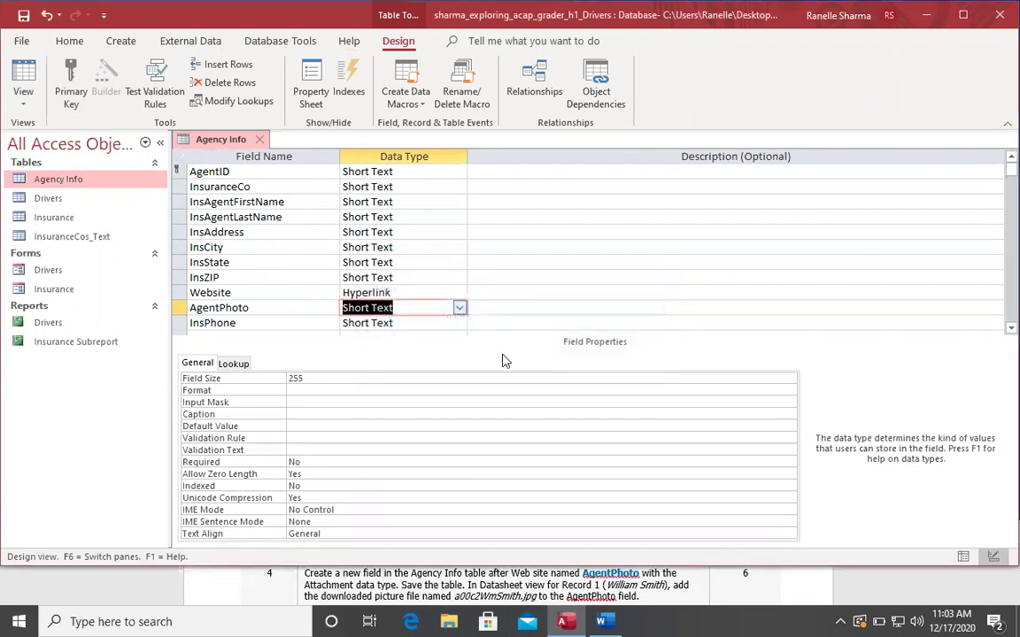
- Insert a new field directly below Website in the table design, named AgentPhoto with the Attachment data type
{"action": "right_click", "coordinate": [293, 306]}
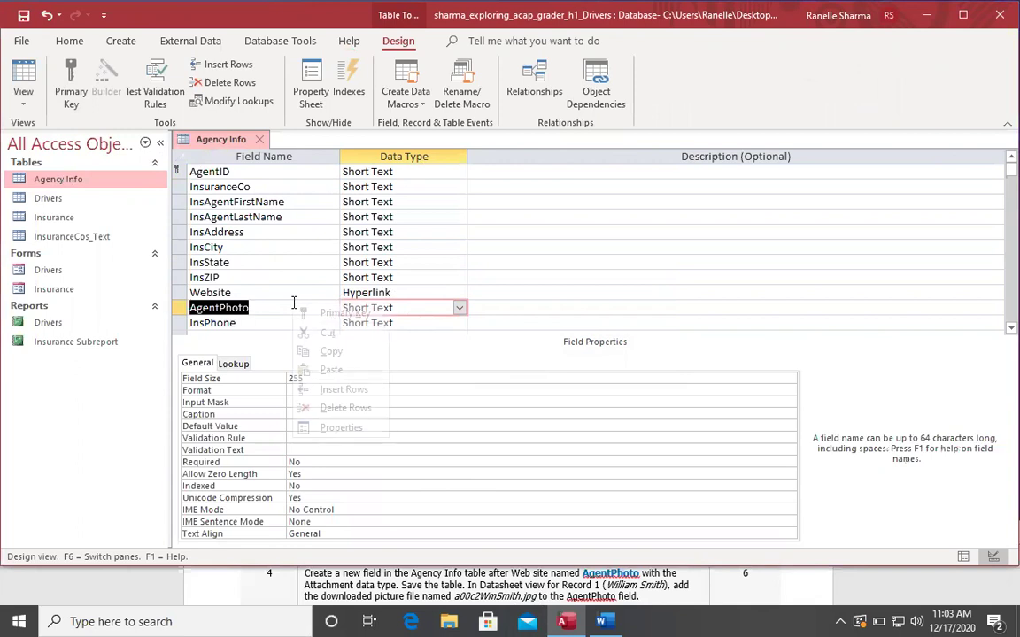
{"action": "left_click", "coordinate": [336, 390]}
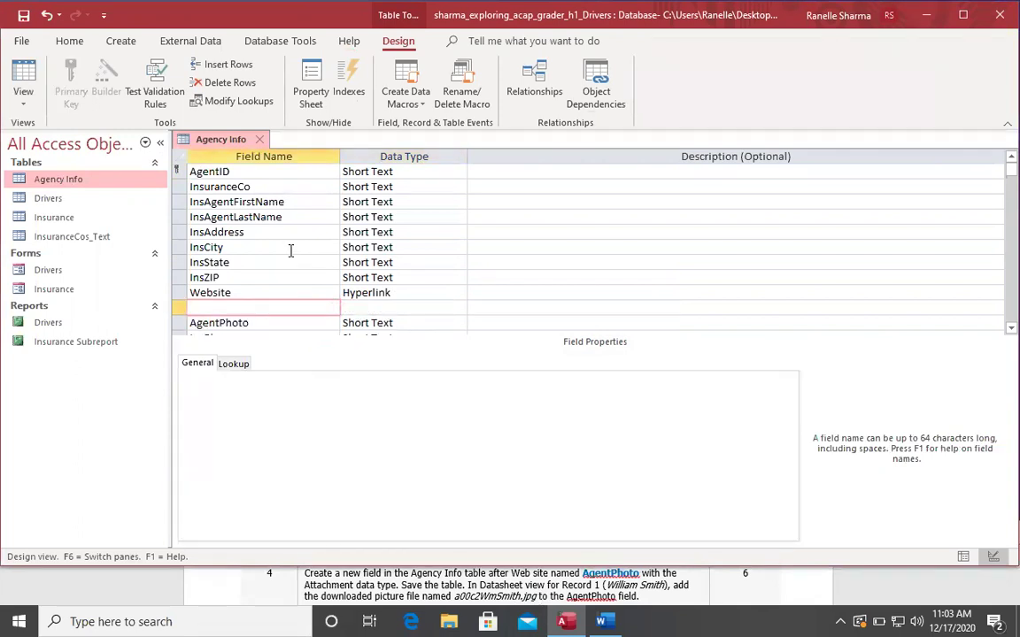
{"action": "type", "text": "AgentPhoto"}
{"action": "key", "text": "Tab"}
{"action": "left_click", "coordinate": [458, 307]}
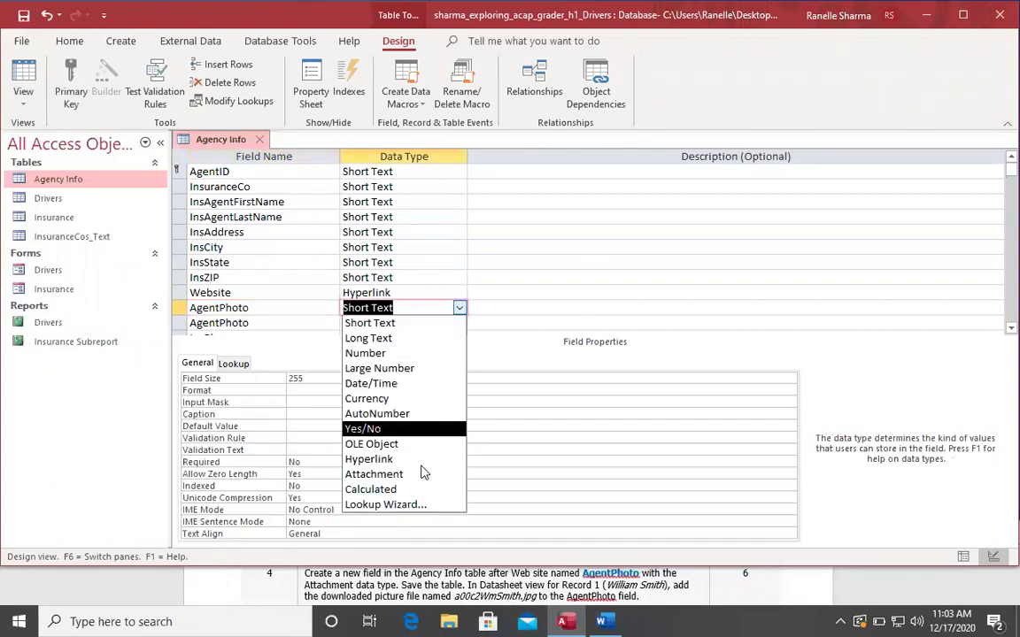
{"action": "left_click", "coordinate": [416, 474]}
- Permanently delete the duplicate Short Text AgentPhoto field above InsPhone from the Agency Info design
{"action": "left_click", "coordinate": [284, 323]}
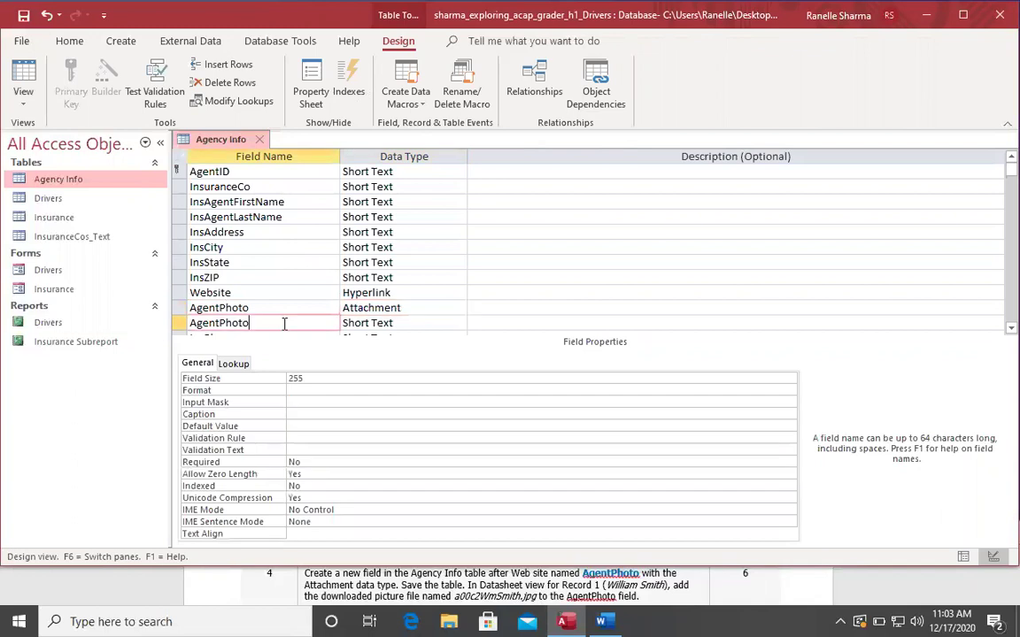
{"action": "right_click", "coordinate": [284, 323]}
{"action": "left_click", "coordinate": [321, 428]}
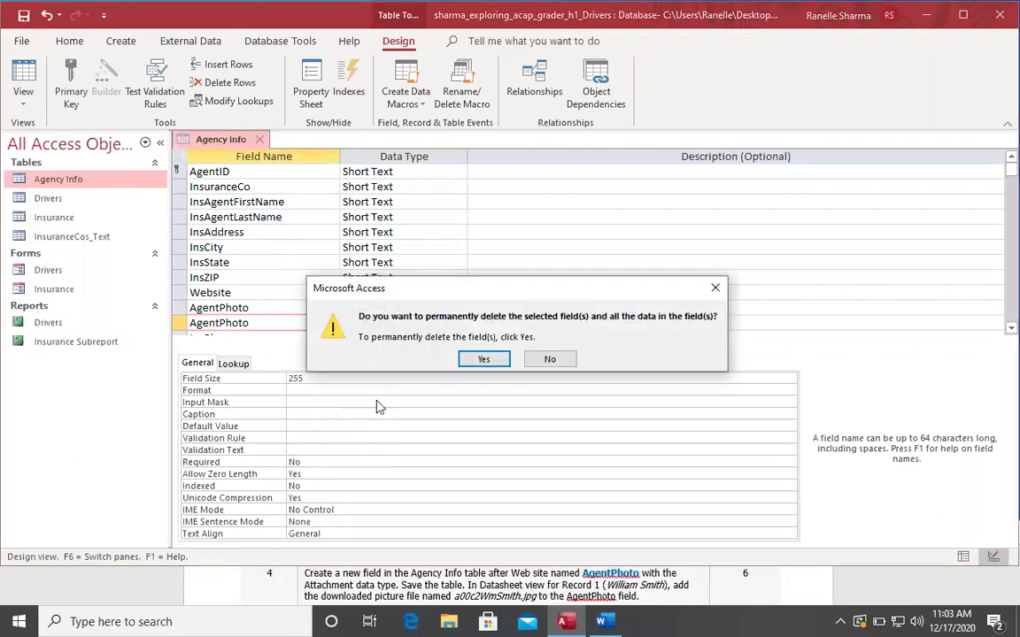
{"action": "left_click", "coordinate": [471, 357]}
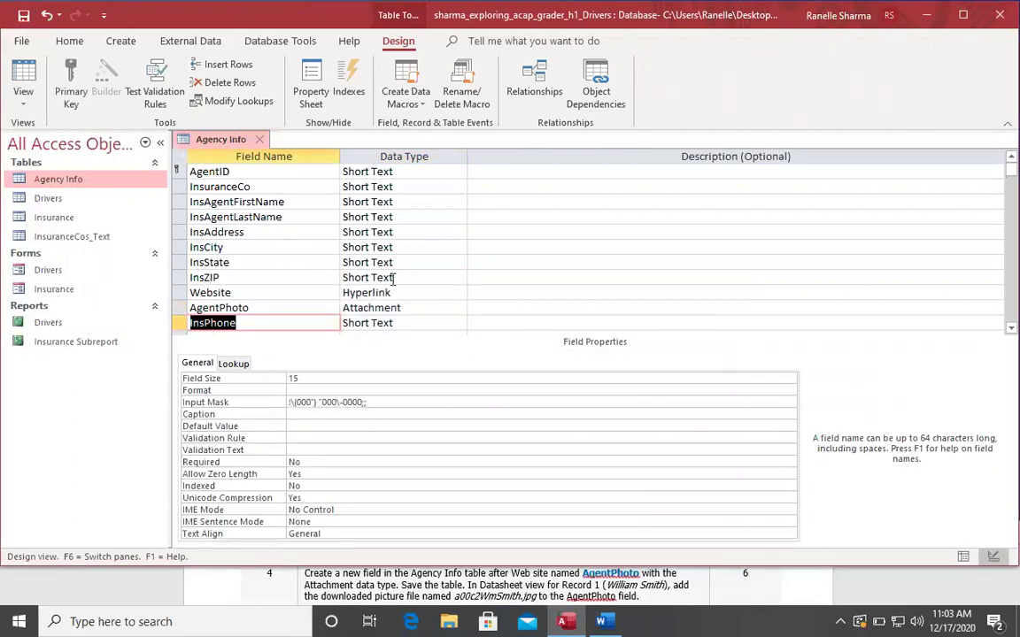
{"action": "scroll", "coordinate": [393, 278], "scroll_direction": "down", "scroll_amount": 2}
{"action": "scroll", "coordinate": [393, 279], "scroll_direction": "up", "scroll_amount": 1}
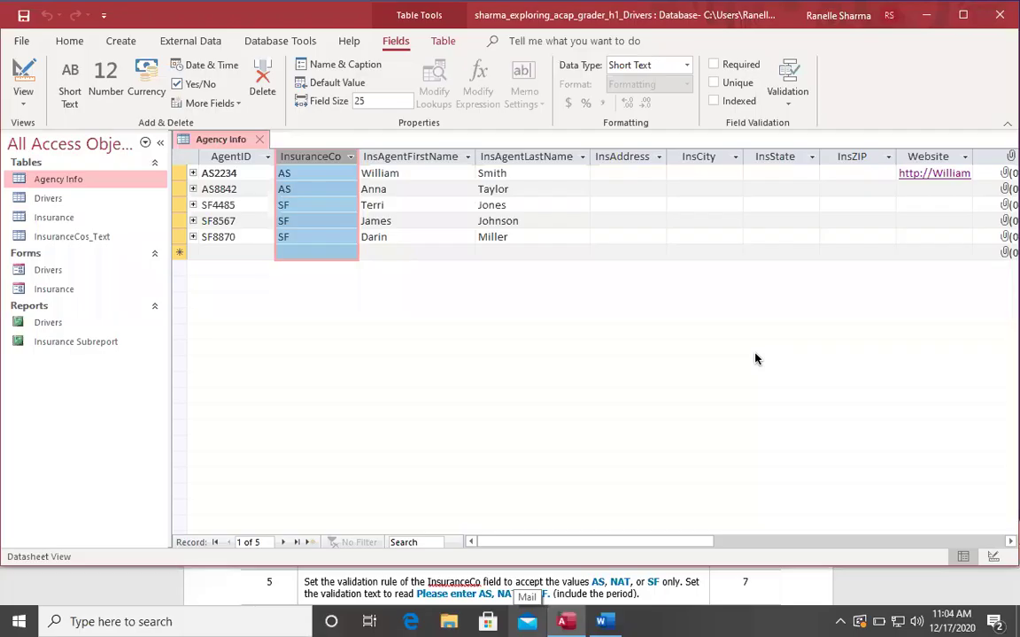
{"action": "left_click", "coordinate": [358, 41]}
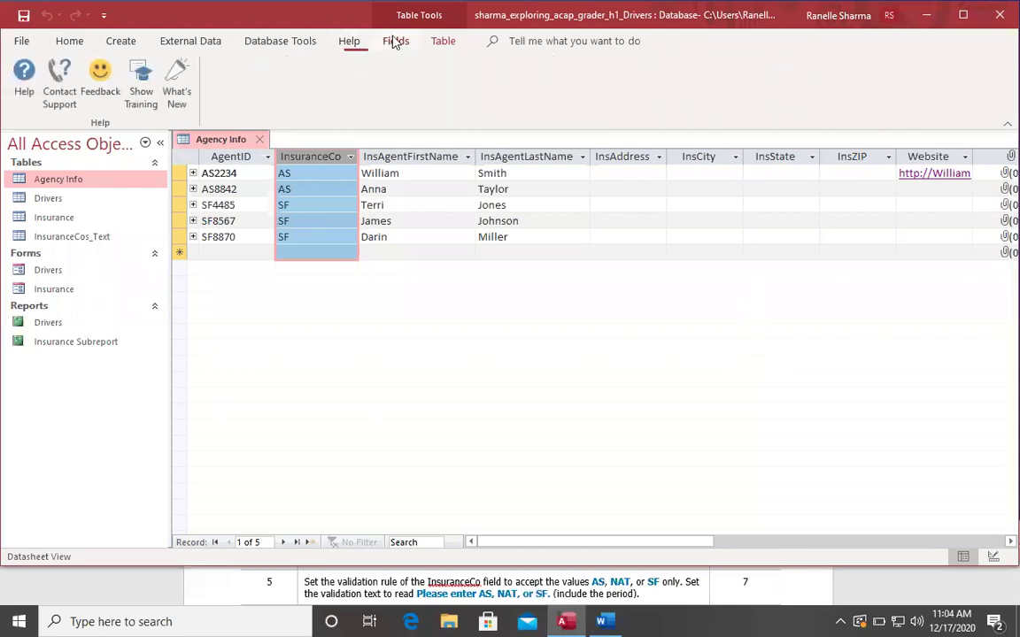
{"action": "left_click", "coordinate": [395, 41]}
{"action": "left_click", "coordinate": [787, 86]}
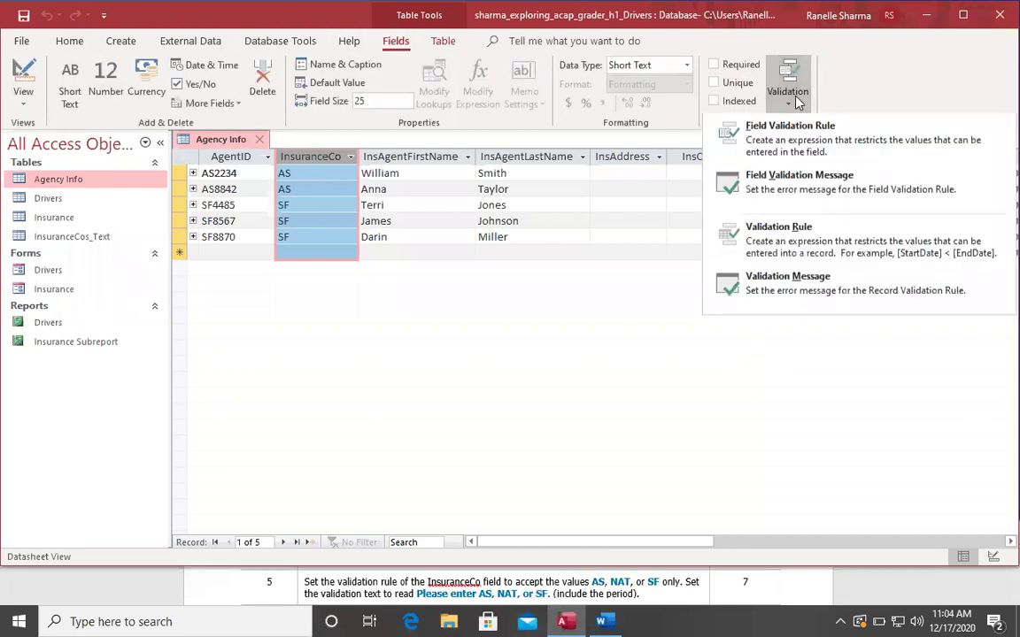
{"action": "left_click", "coordinate": [782, 233]}
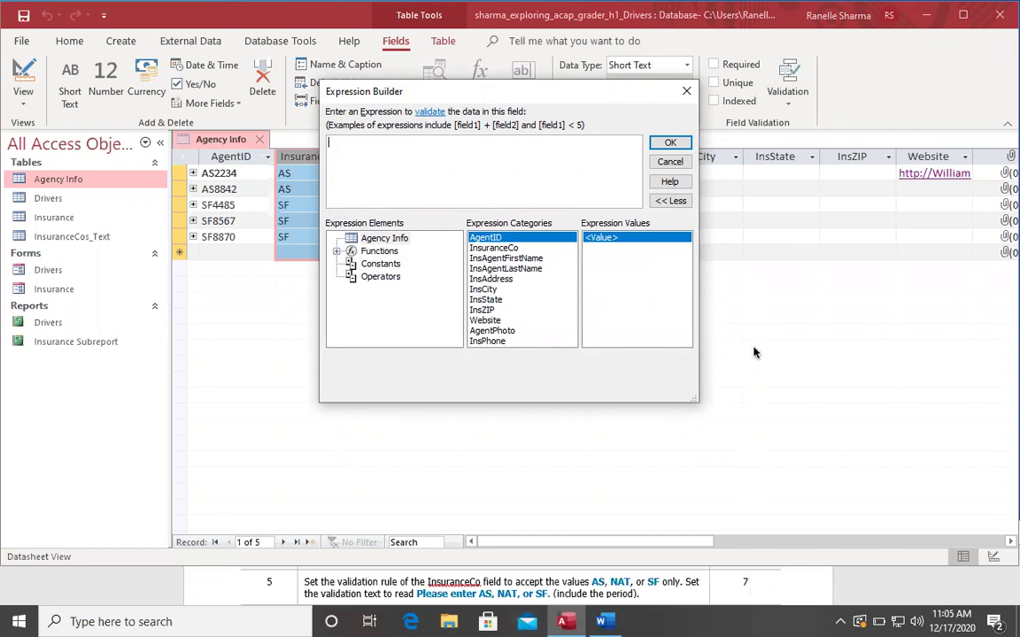
{"action": "key", "text": "Escape"}
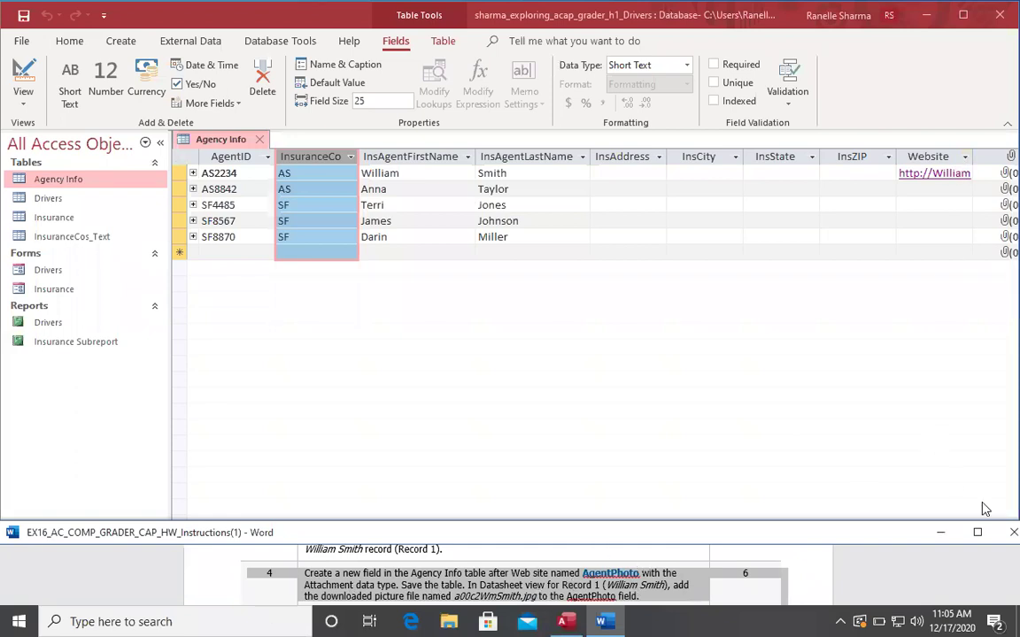
- Attach the picture a00c2WmSmith(1).jpg from the Desktop to the AgentPhoto field of the first Agency Info record
{"action": "left_click", "coordinate": [853, 455]}
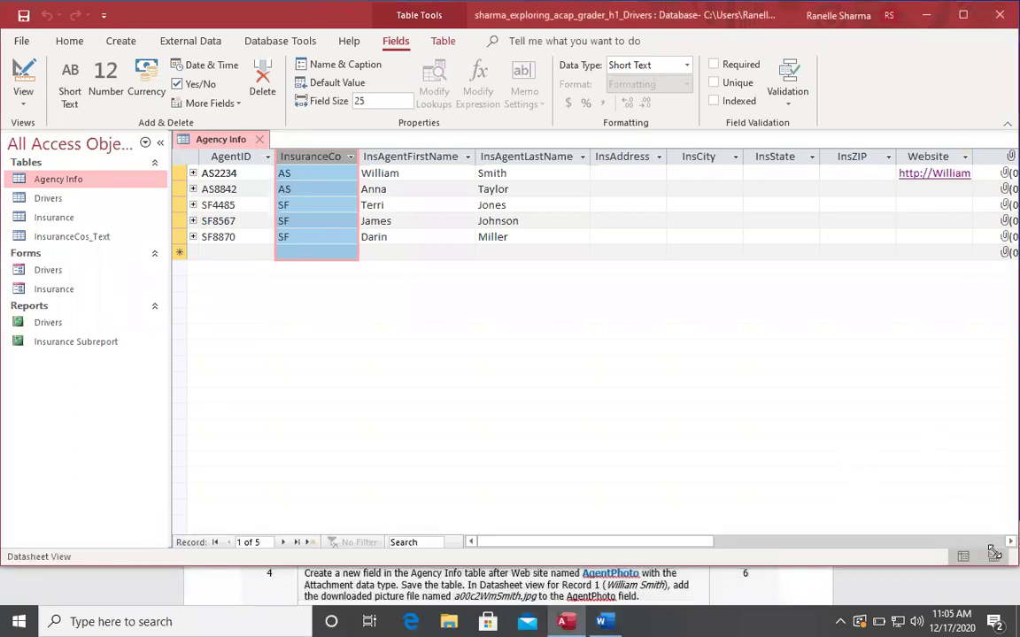
{"action": "left_click", "coordinate": [1009, 542]}
{"action": "left_click", "coordinate": [1009, 542]}
{"action": "left_click", "coordinate": [837, 175]}
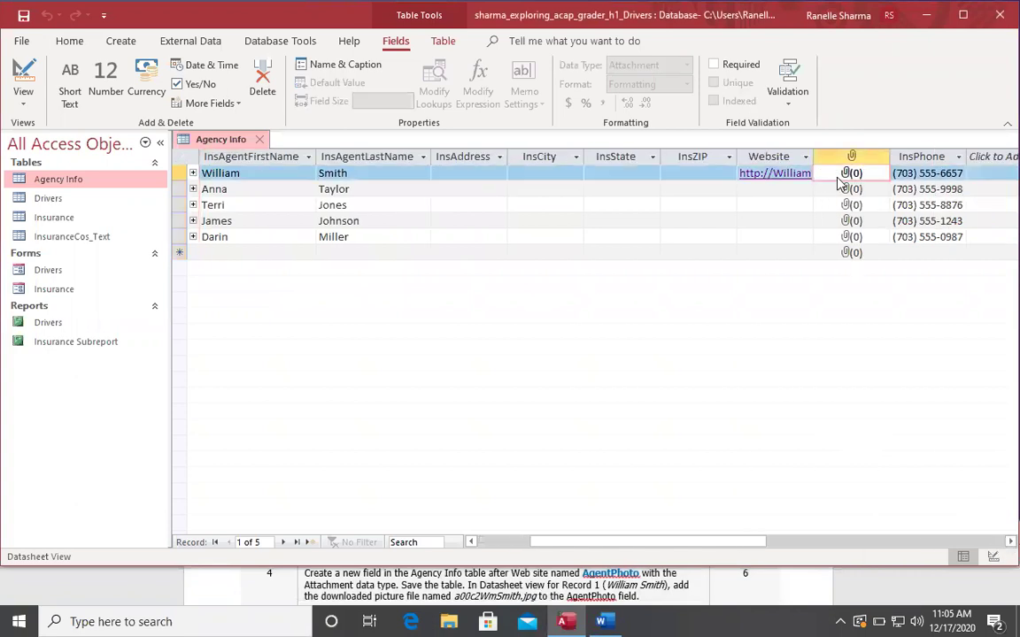
{"action": "right_click", "coordinate": [838, 182]}
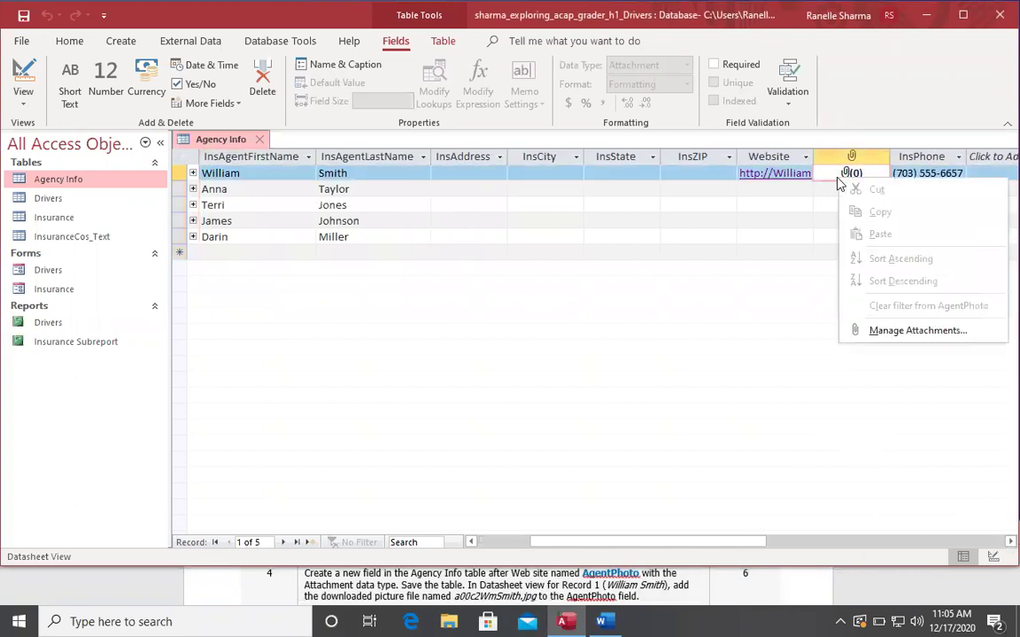
{"action": "left_click", "coordinate": [874, 332]}
{"action": "left_click", "coordinate": [622, 241]}
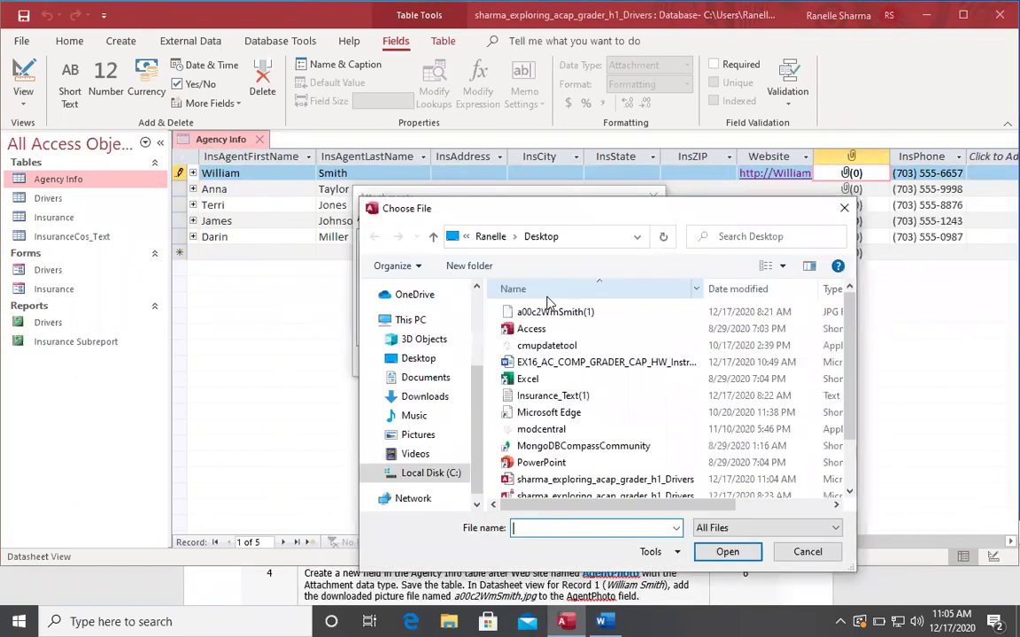
{"action": "left_click", "coordinate": [552, 312]}
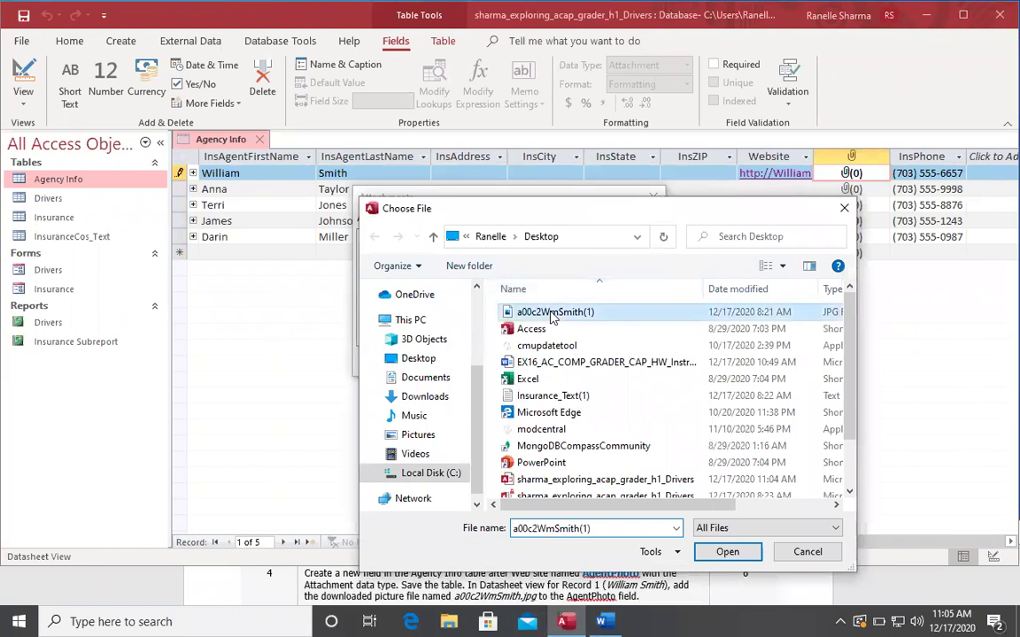
{"action": "left_click", "coordinate": [724, 552]}
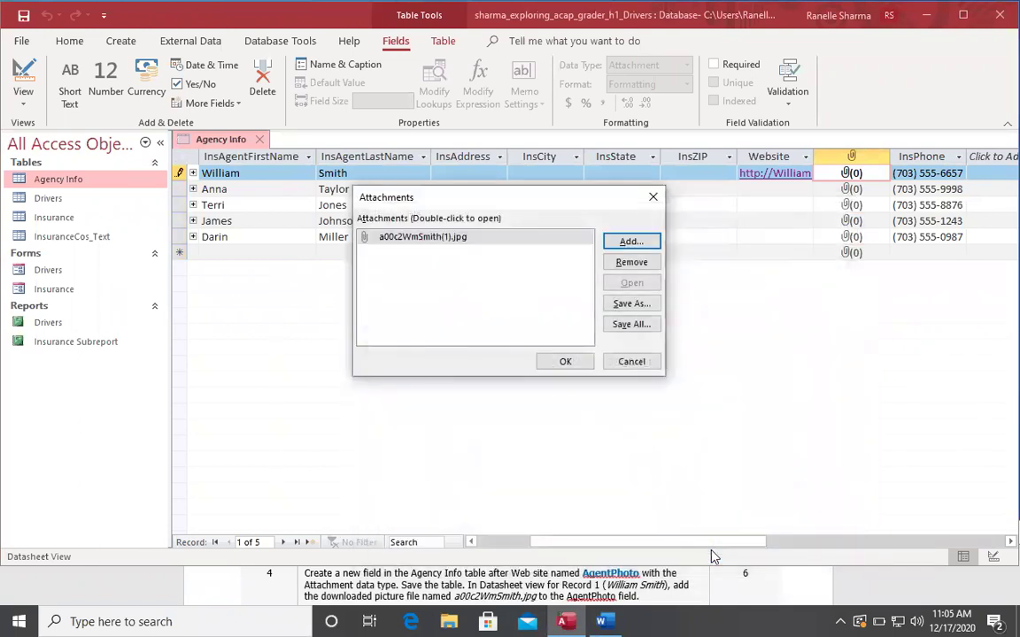
{"action": "left_click", "coordinate": [563, 362]}
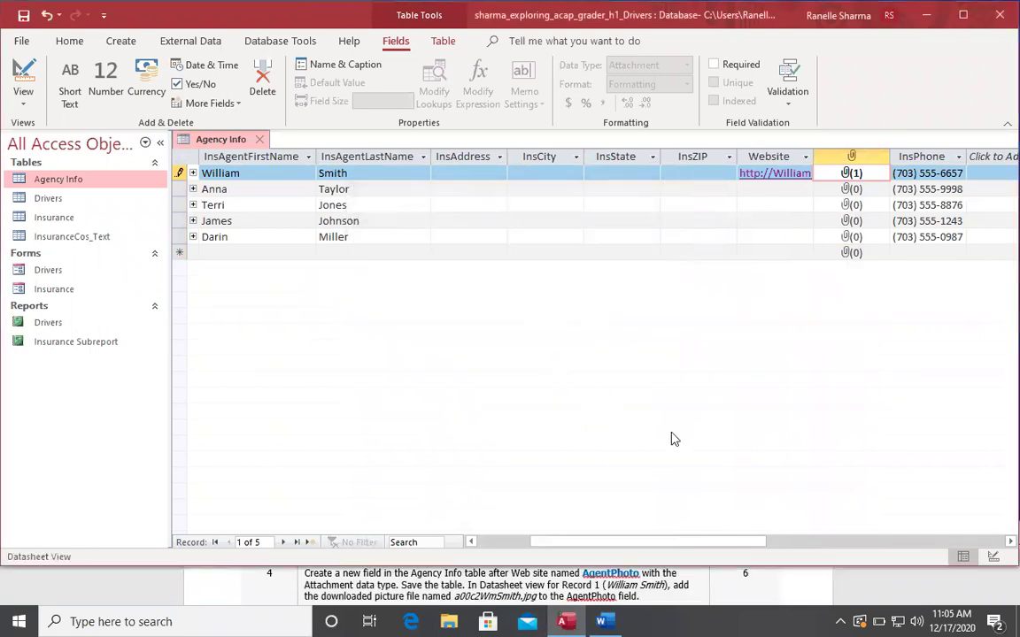
- Read instruction 5 about the InsuranceCo validation and select the InsuranceCo value in the first Agency Info record
{"action": "scroll", "coordinate": [721, 591], "scroll_direction": "down", "scroll_amount": 5}
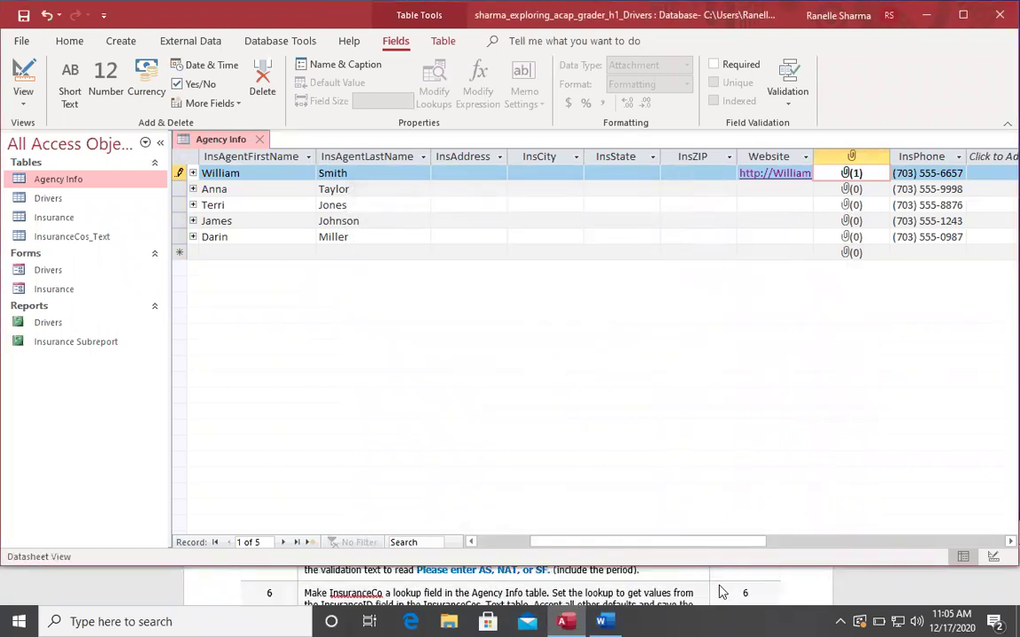
{"action": "scroll", "coordinate": [721, 591], "scroll_direction": "up", "scroll_amount": 2}
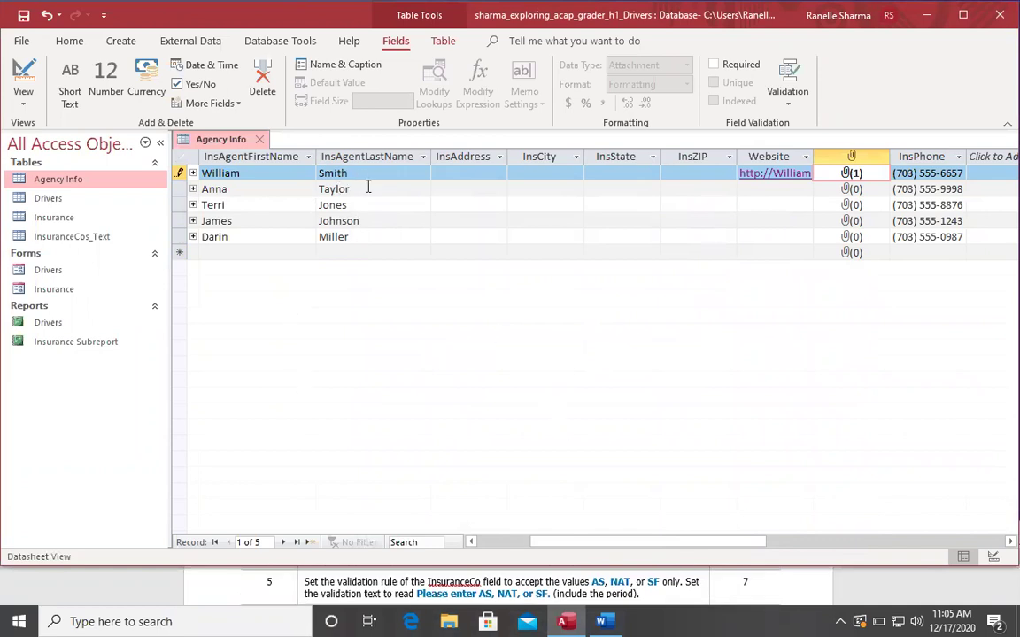
{"action": "left_click", "coordinate": [523, 541]}
{"action": "left_click", "coordinate": [307, 173]}
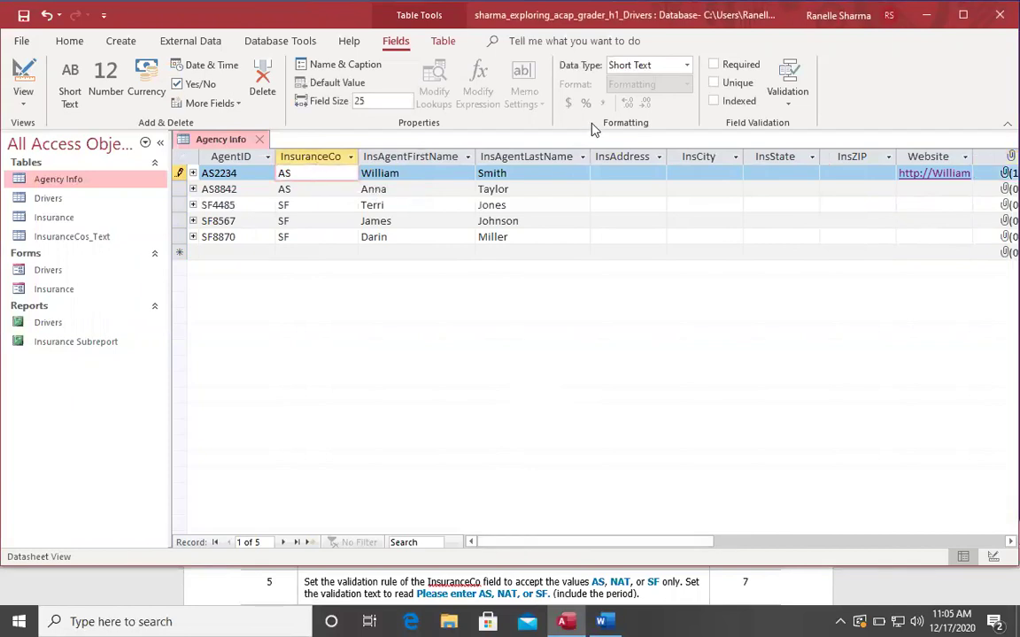
{"action": "left_click", "coordinate": [787, 97]}
{"action": "left_click", "coordinate": [806, 239]}
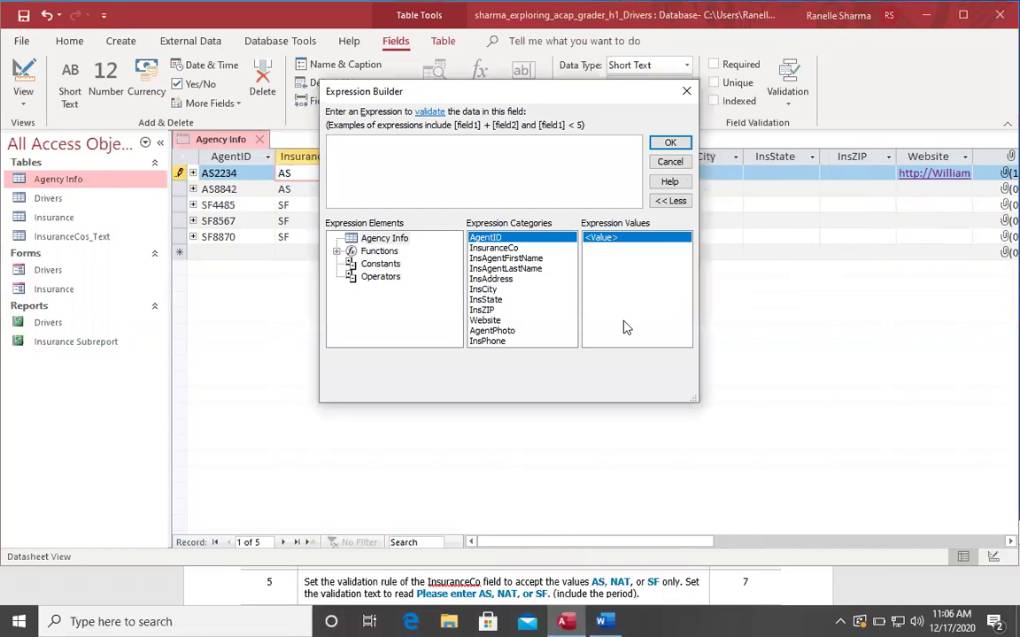
{"action": "key", "text": "Escape"}
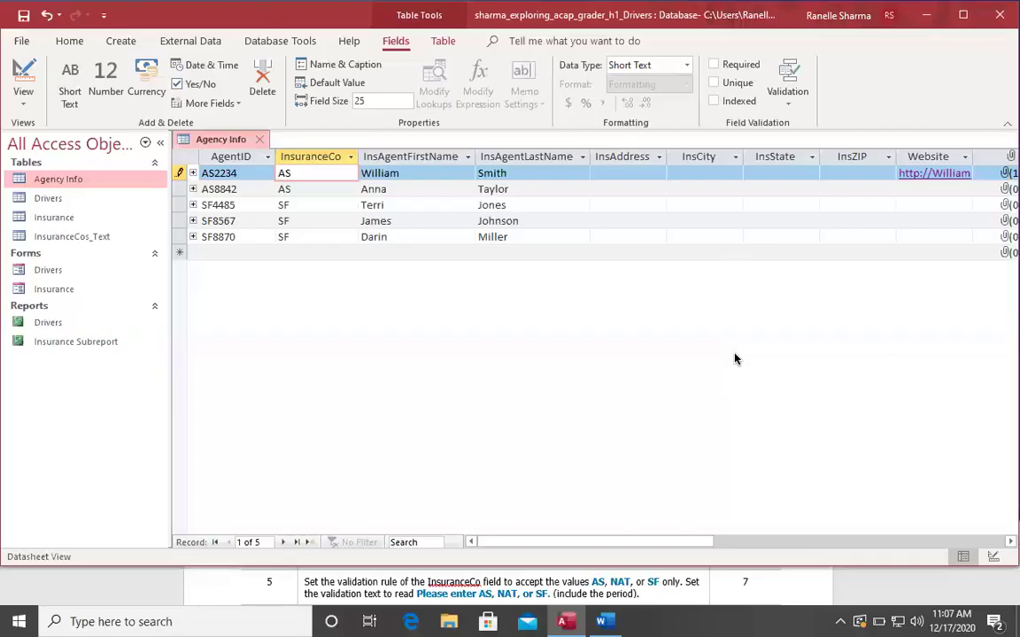
- Try to set the validation rule for InsuranceCo to the expression AS, NAT, SF
{"action": "left_click", "coordinate": [786, 98]}
{"action": "left_click", "coordinate": [776, 239]}
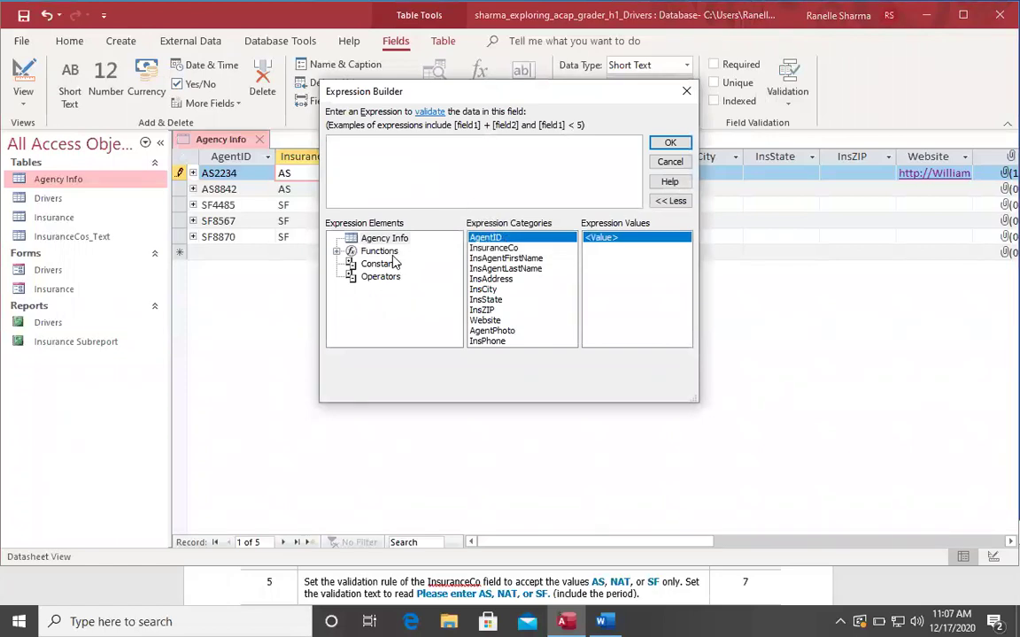
{"action": "left_click", "coordinate": [494, 248]}
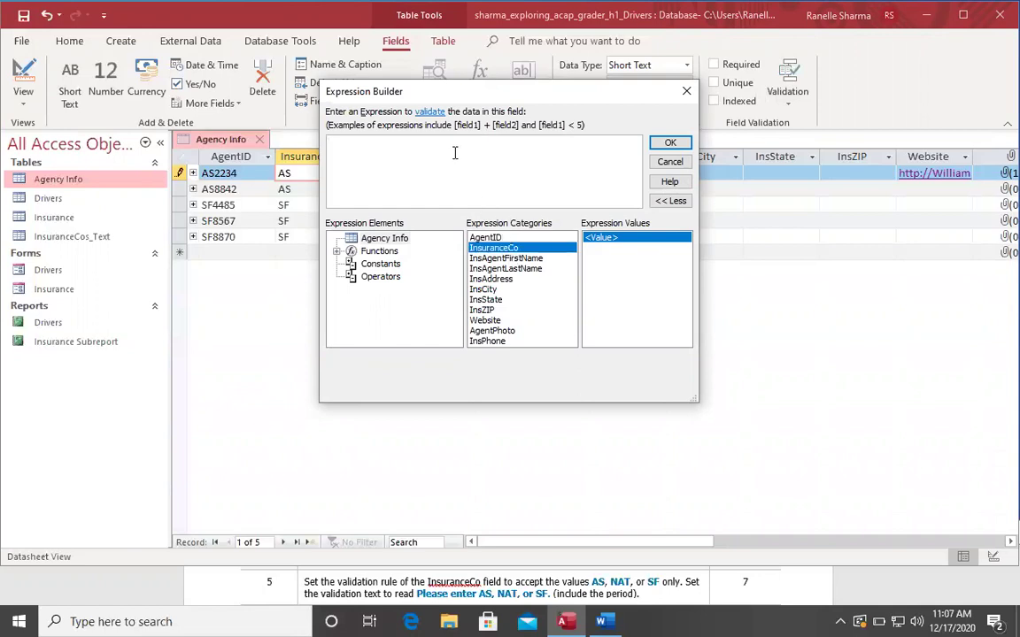
{"action": "type", "text": "AS, NAT, SF"}
{"action": "left_click", "coordinate": [670, 143]}
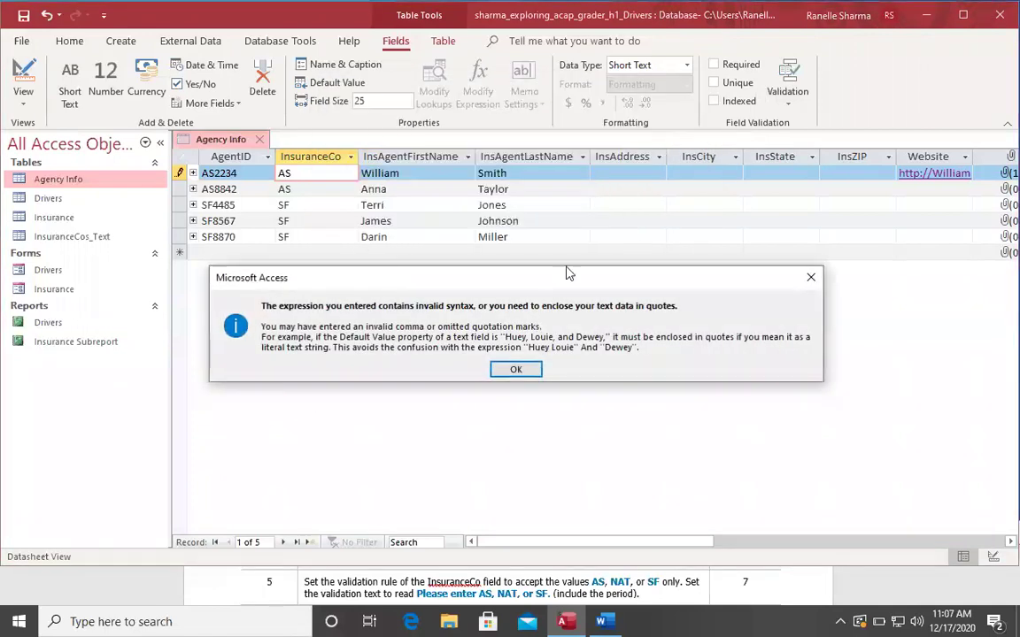
{"action": "left_click", "coordinate": [511, 369]}
- Enter the validation expression [InsuranceCo]="AS" Or "NAT" Or "SF" for the Agency Info table
{"action": "left_click", "coordinate": [788, 96]}
{"action": "left_click", "coordinate": [767, 241]}
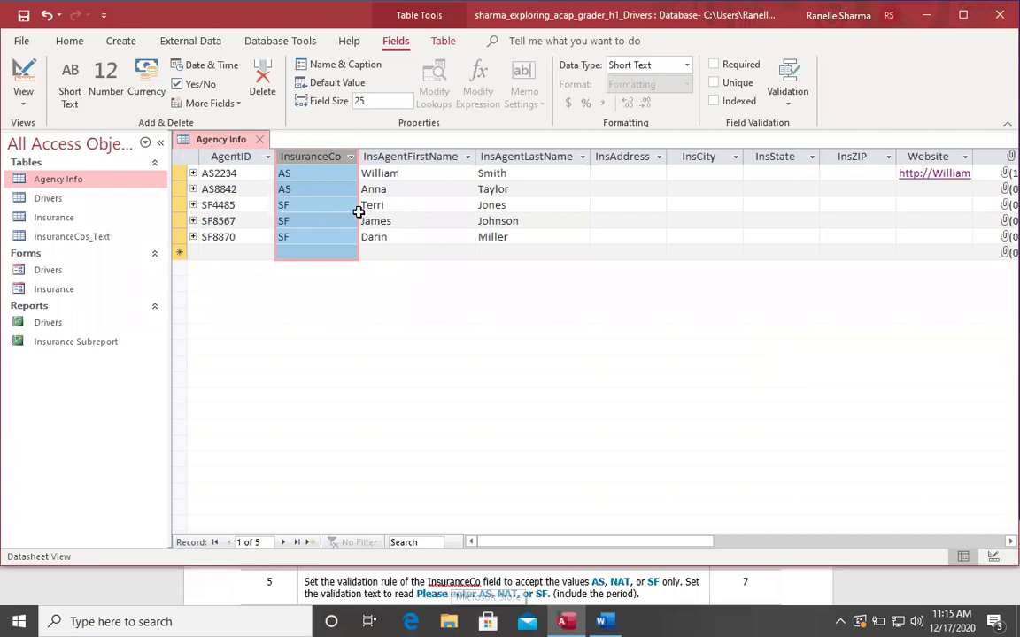
{"action": "left_click", "coordinate": [334, 186]}
{"action": "left_click", "coordinate": [308, 158]}
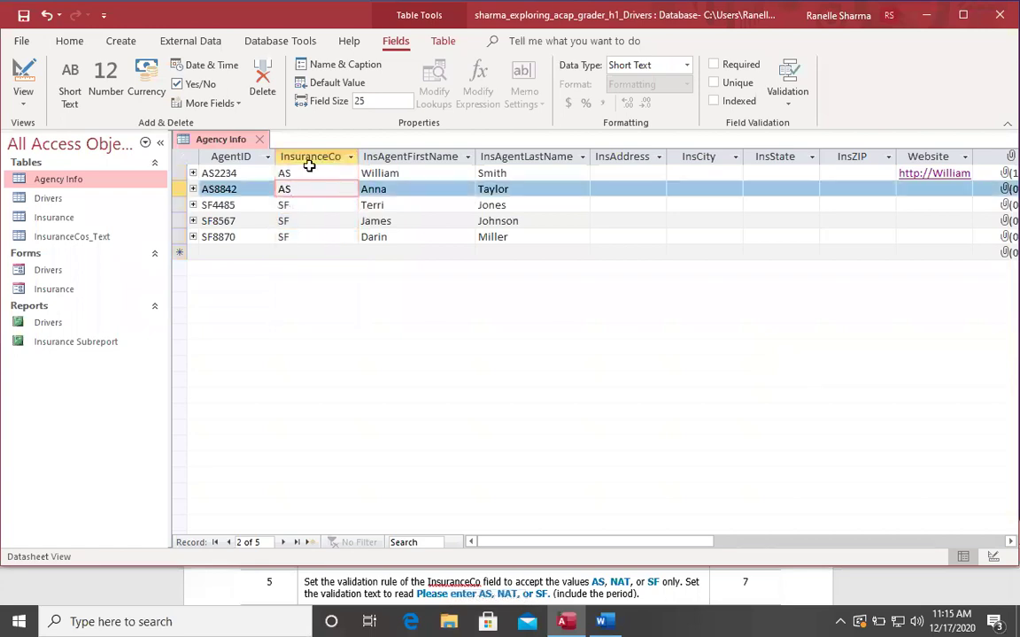
{"action": "left_click", "coordinate": [772, 102]}
{"action": "left_click", "coordinate": [772, 237]}
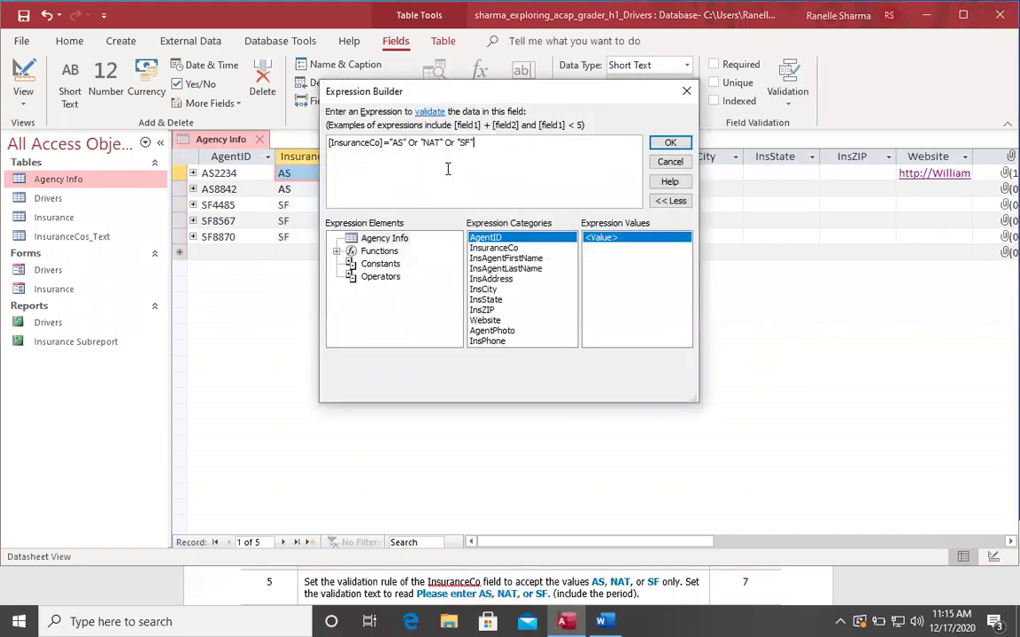
{"action": "left_click_drag", "start_coordinate": [518, 149], "coordinate": [264, 152]}
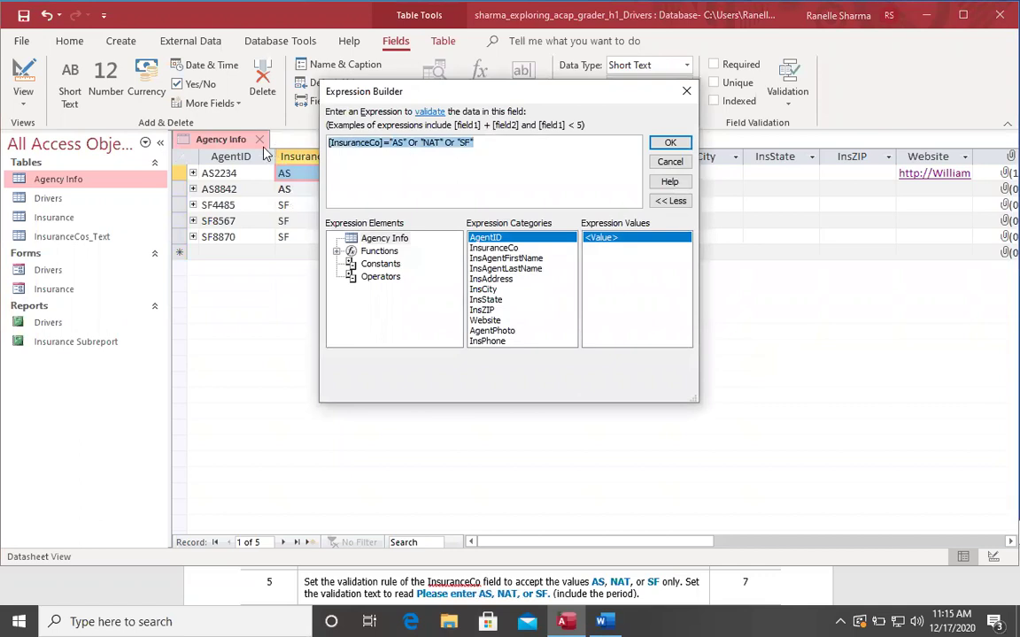
{"action": "key", "text": "ctrl+x"}
{"action": "key", "text": "ctrl+v"}
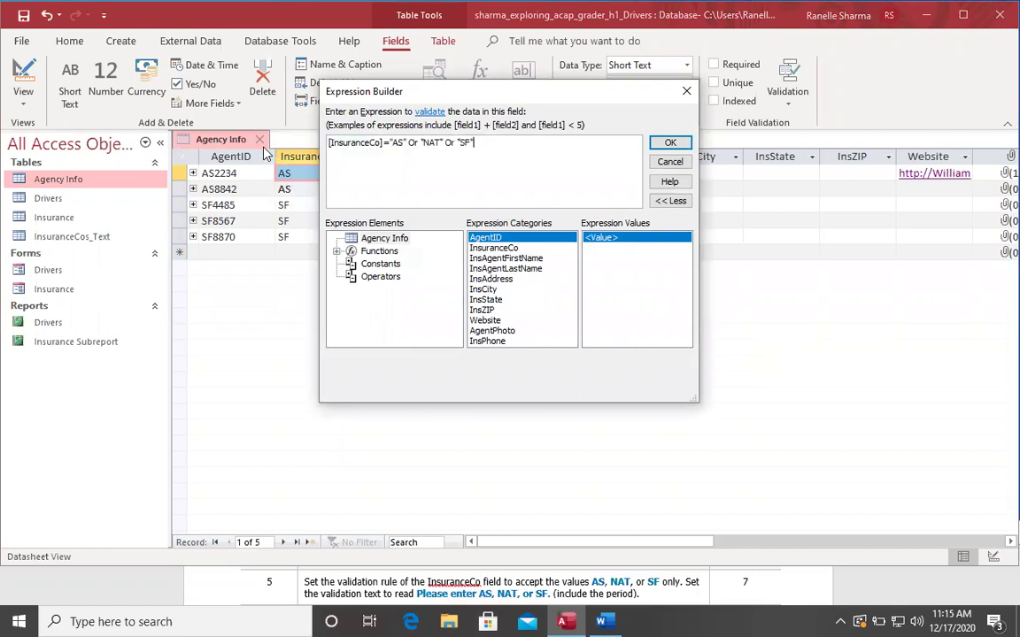
- Check the validation expression against instruction 5 in the Word document and accept the rule
{"action": "left_click_drag", "start_coordinate": [408, 144], "coordinate": [462, 146]}
{"action": "left_click", "coordinate": [479, 147]}
{"action": "left_click", "coordinate": [659, 597]}
{"action": "triple_click", "coordinate": [310, 584]}
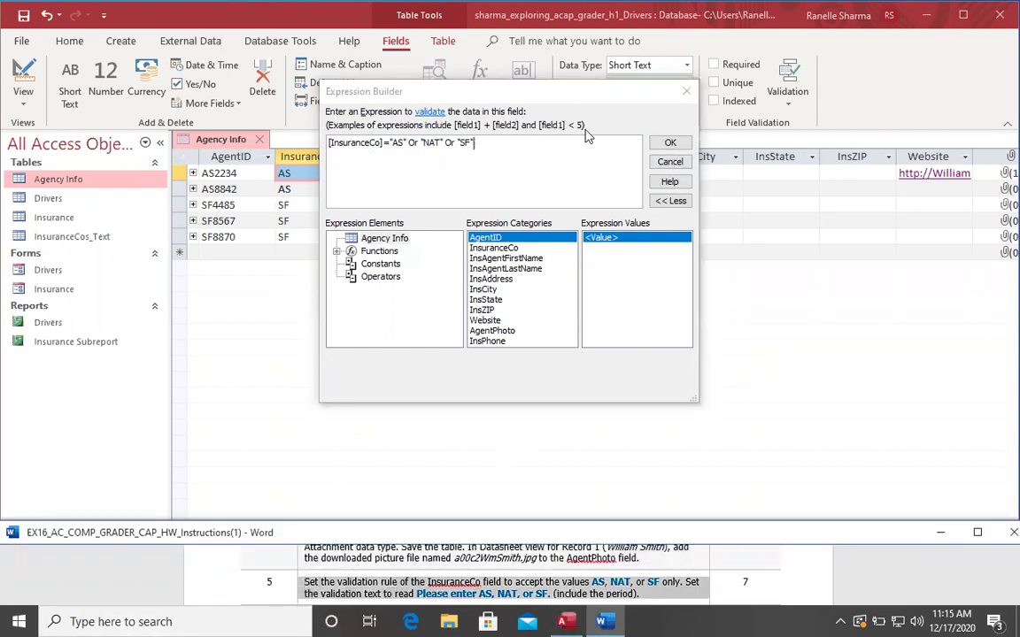
{"action": "left_click", "coordinate": [670, 143]}
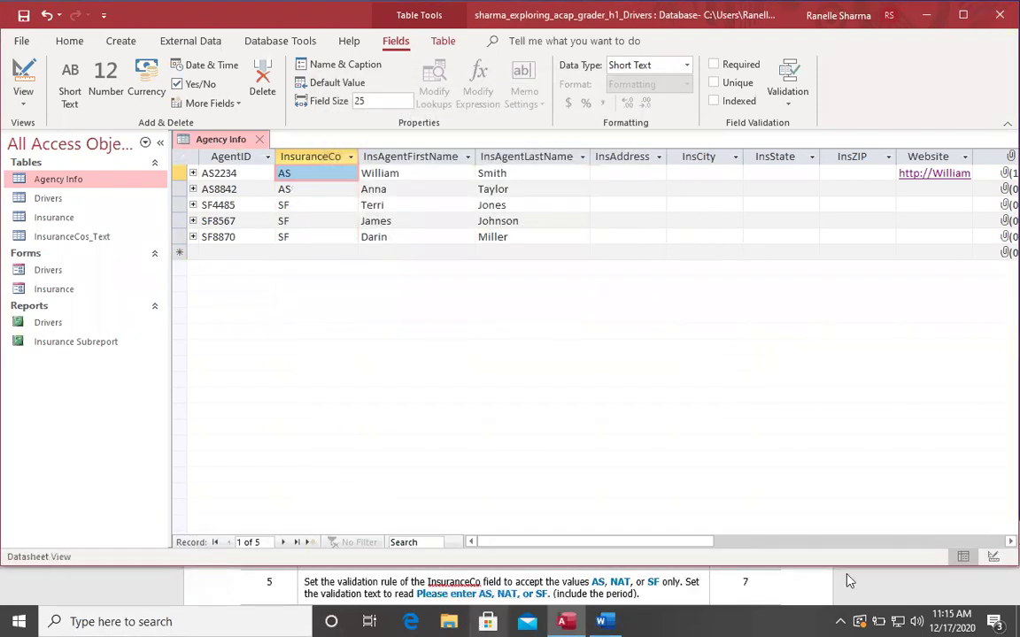
- Read instruction 6 in the Word document and switch the Agency Info table to Design view
{"action": "left_click", "coordinate": [881, 592]}
{"action": "scroll", "coordinate": [879, 588], "scroll_direction": "down", "scroll_amount": 3}
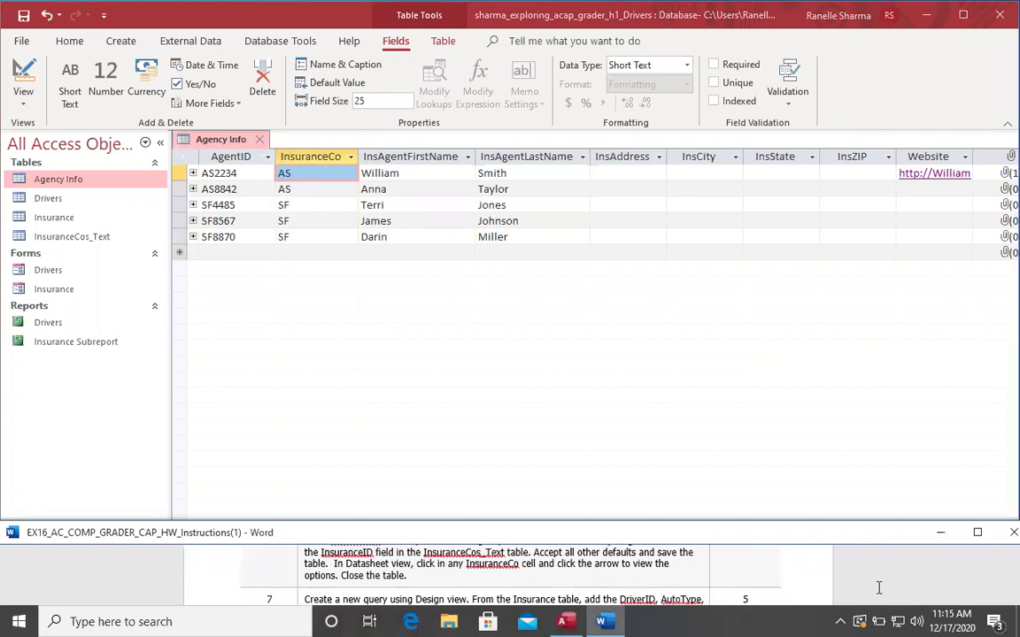
{"action": "scroll", "coordinate": [879, 587], "scroll_direction": "up", "scroll_amount": 1}
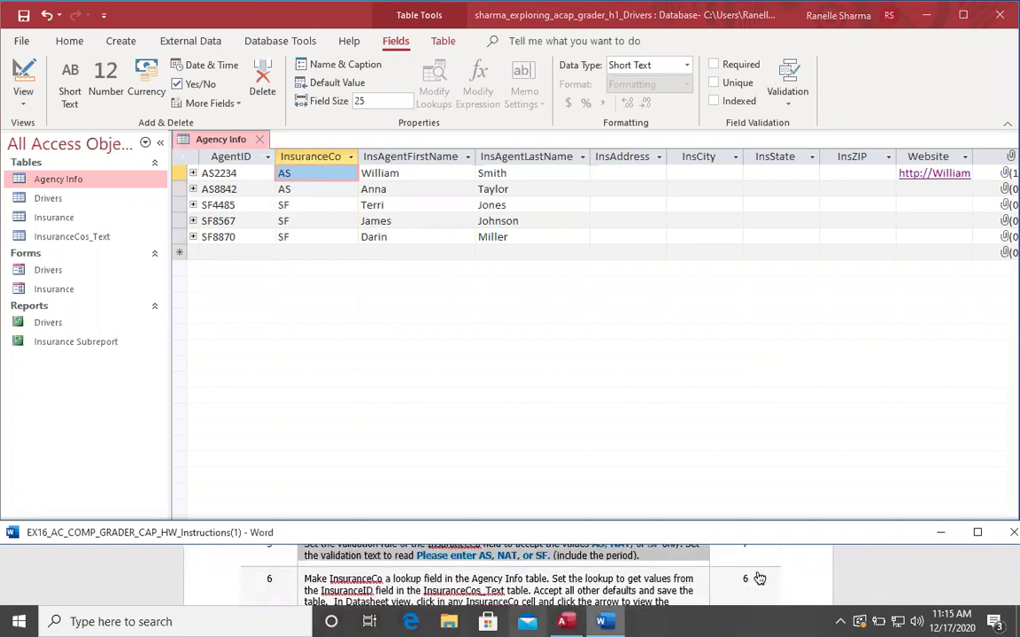
{"action": "left_click", "coordinate": [735, 335]}
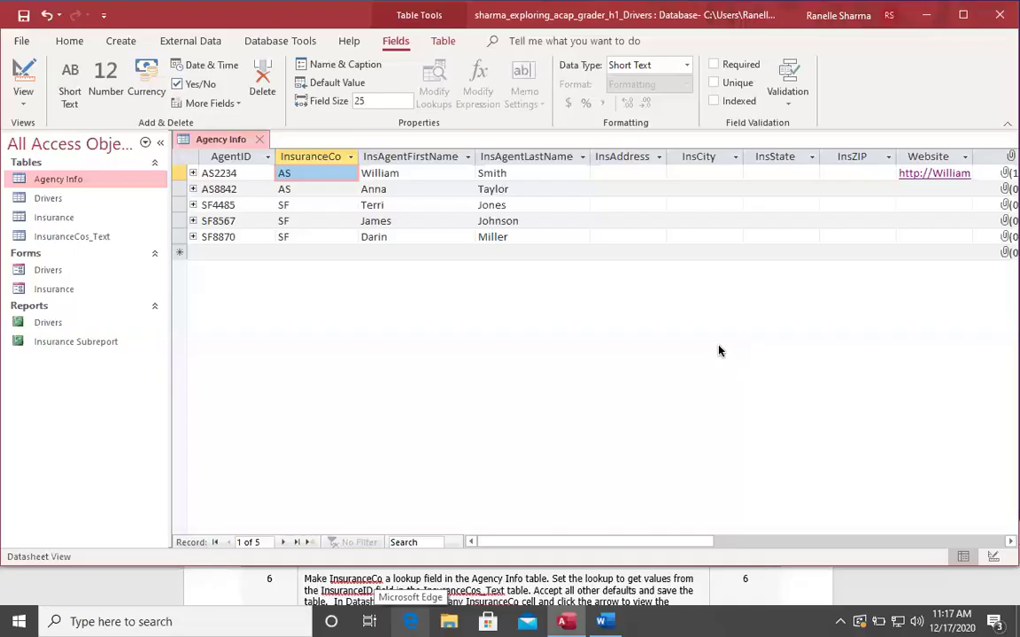
{"action": "left_click", "coordinate": [23, 98]}
{"action": "left_click", "coordinate": [55, 174]}
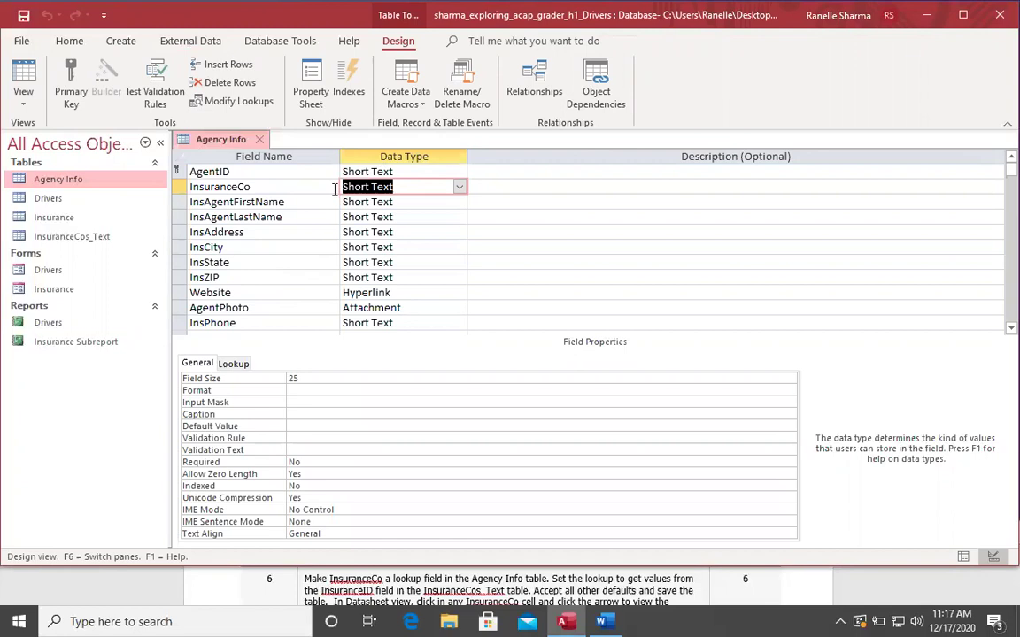
- Start the Lookup Wizard for the InsuranceCo field and take its values from the InsuranceCos_Text table
{"action": "left_click", "coordinate": [308, 184]}
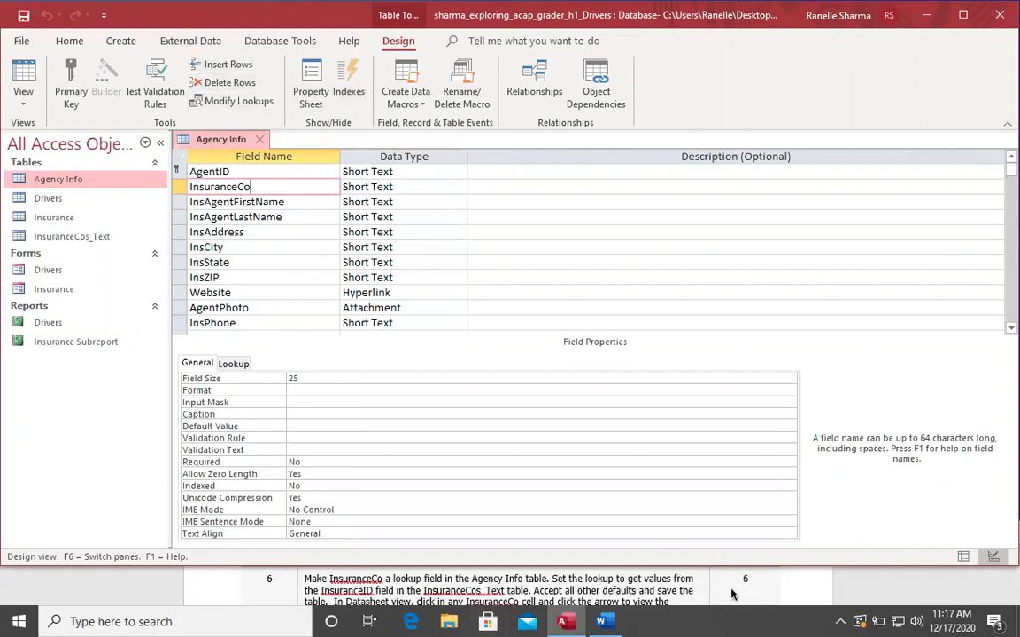
{"action": "key", "text": "Tab"}
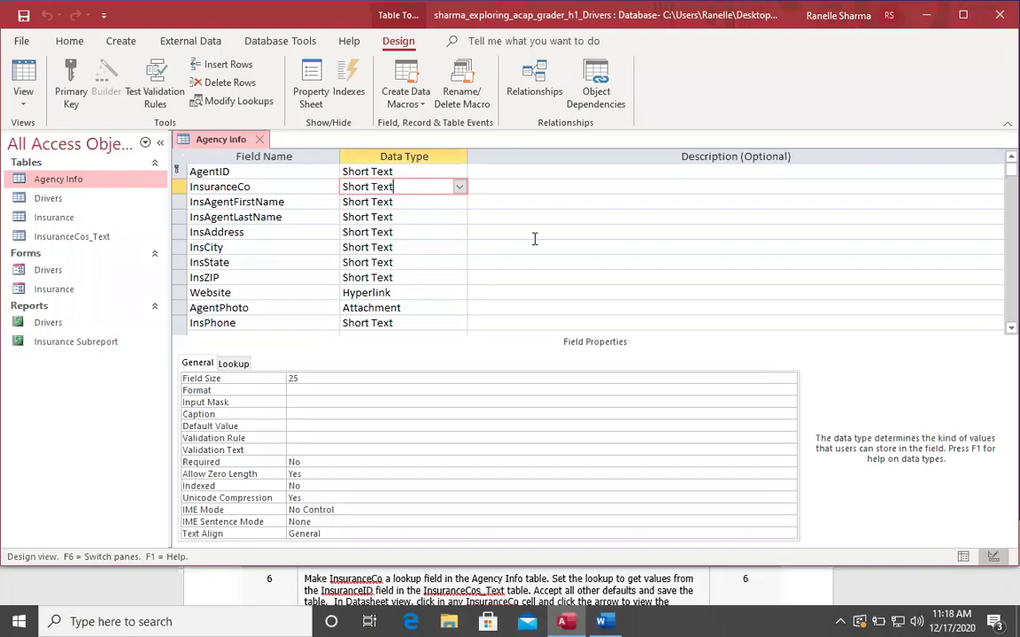
{"action": "left_click", "coordinate": [459, 187]}
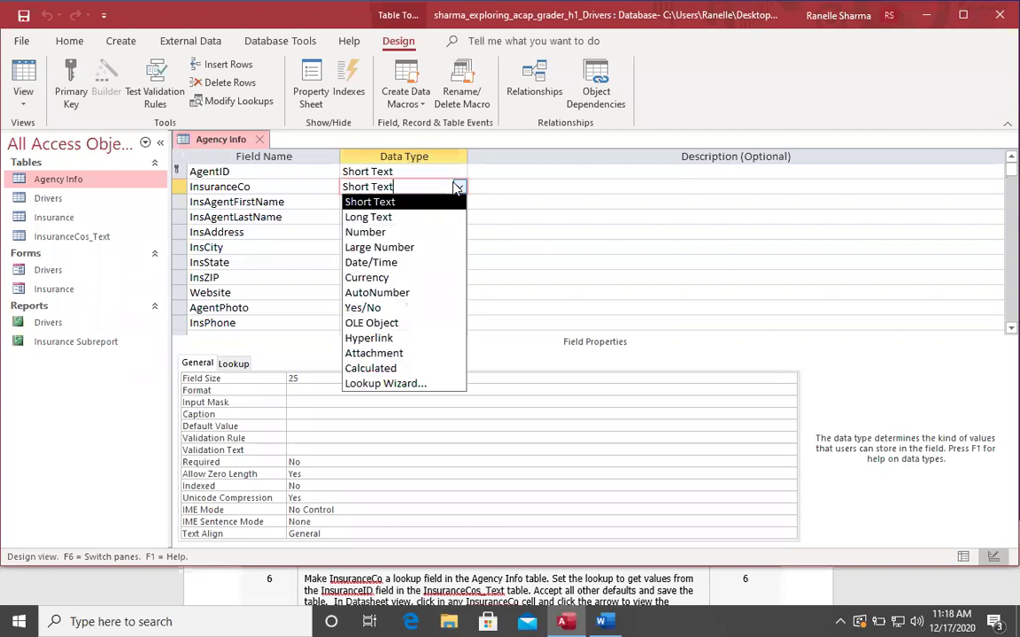
{"action": "left_click", "coordinate": [414, 383]}
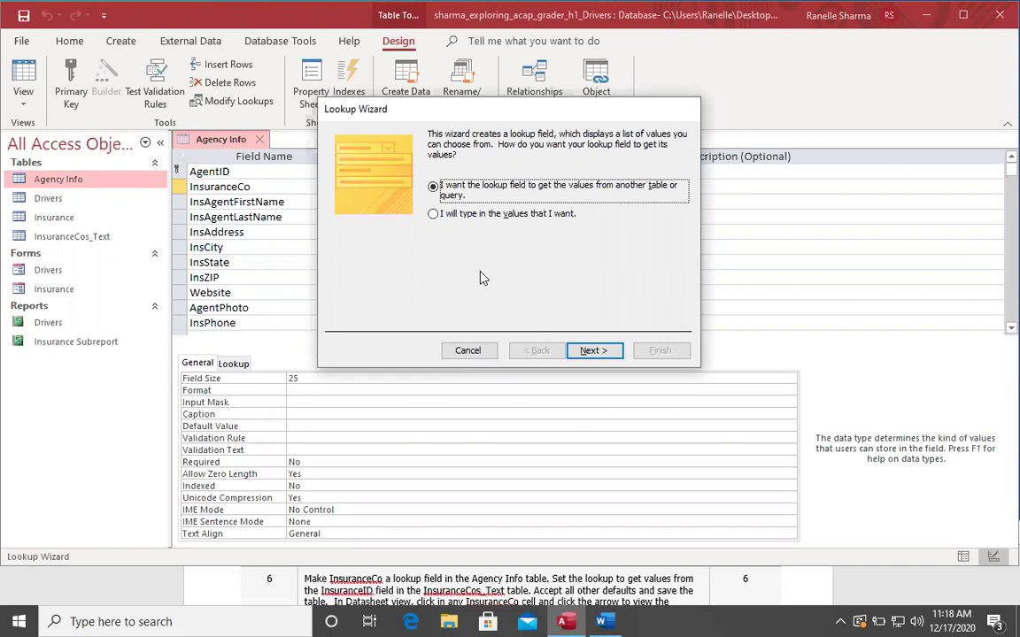
{"action": "left_click", "coordinate": [590, 351]}
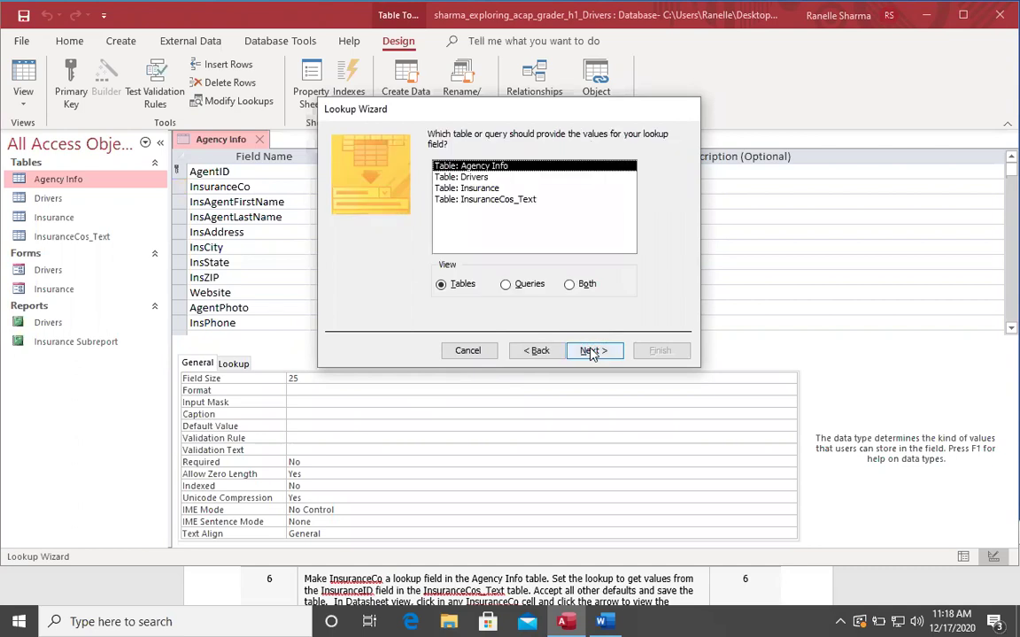
{"action": "left_click", "coordinate": [490, 200]}
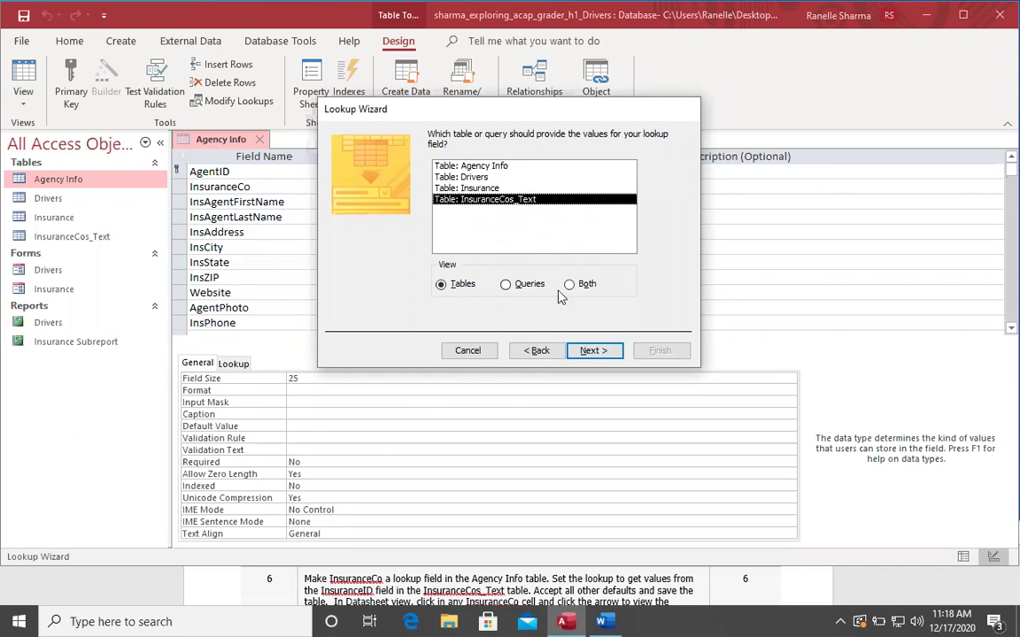
{"action": "left_click", "coordinate": [593, 352]}
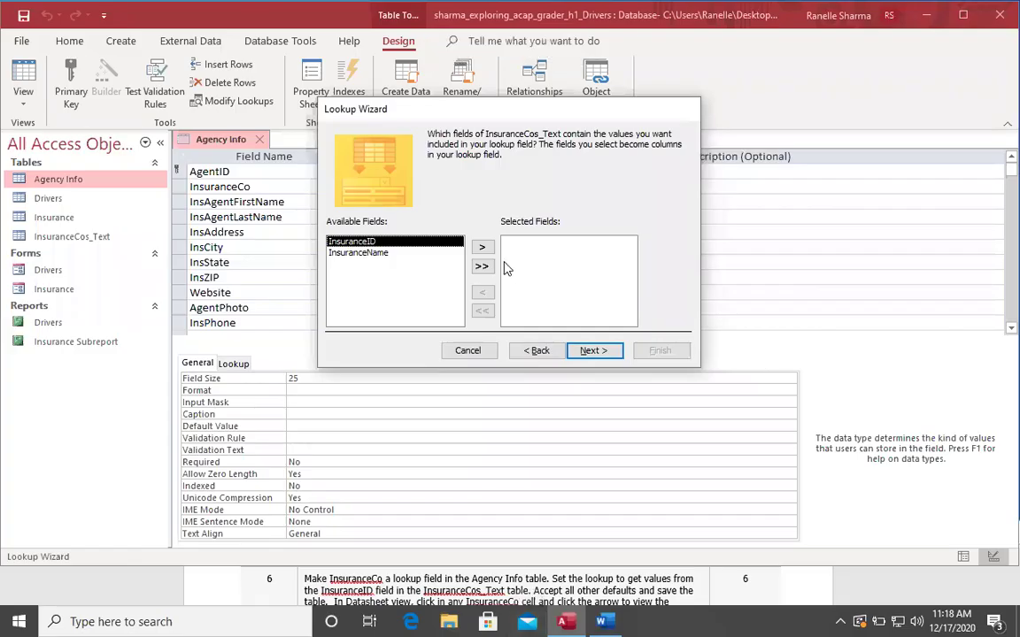
- Use InsuranceID as the lookup column, accept the remaining wizard defaults, and save the Agency Info table
{"action": "left_click", "coordinate": [482, 247]}
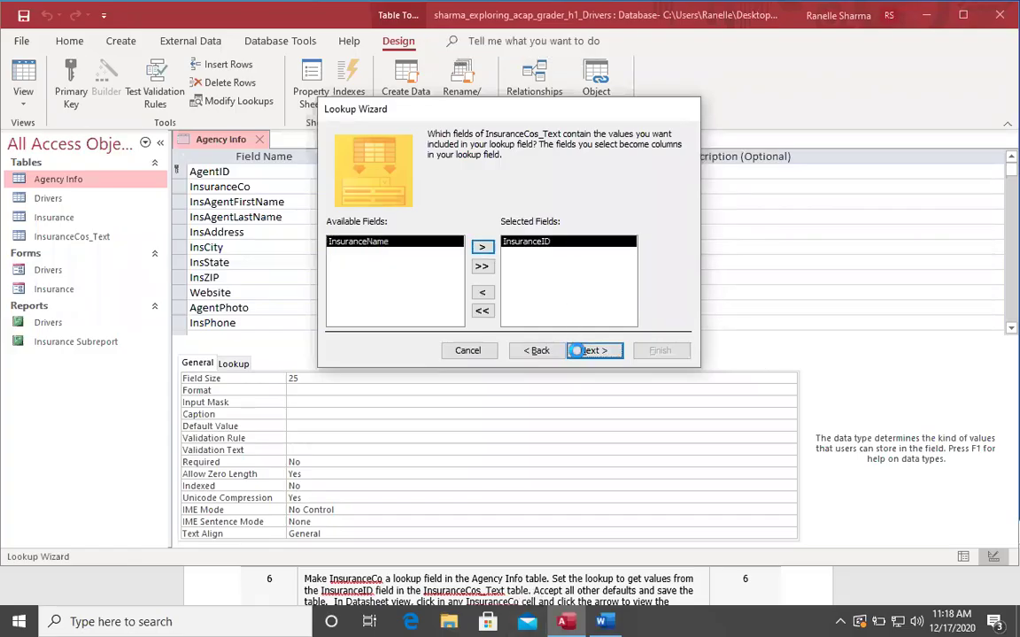
{"action": "left_click", "coordinate": [580, 351]}
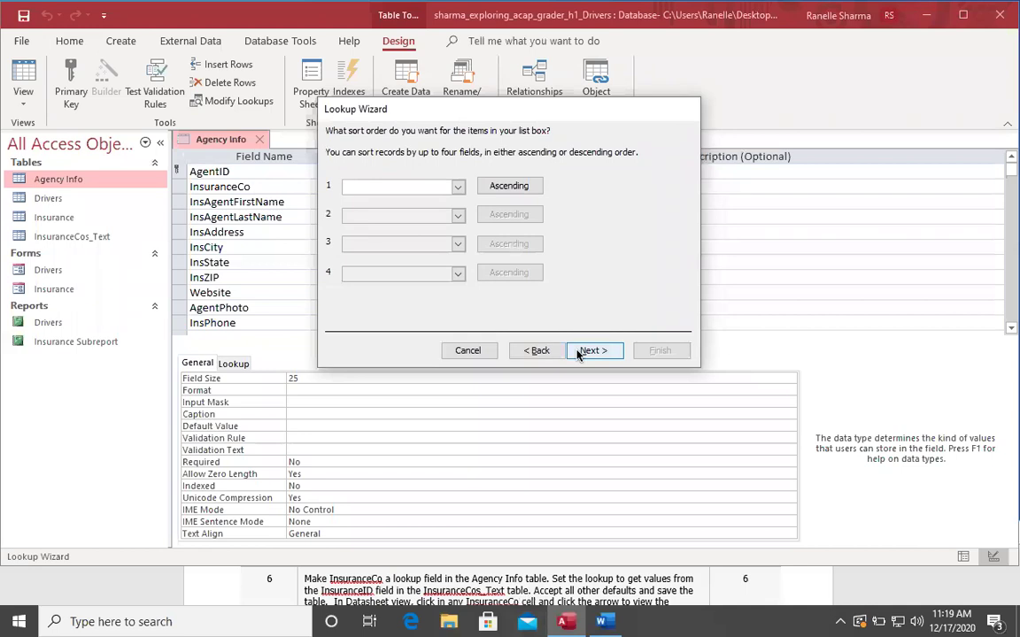
{"action": "left_click", "coordinate": [580, 351]}
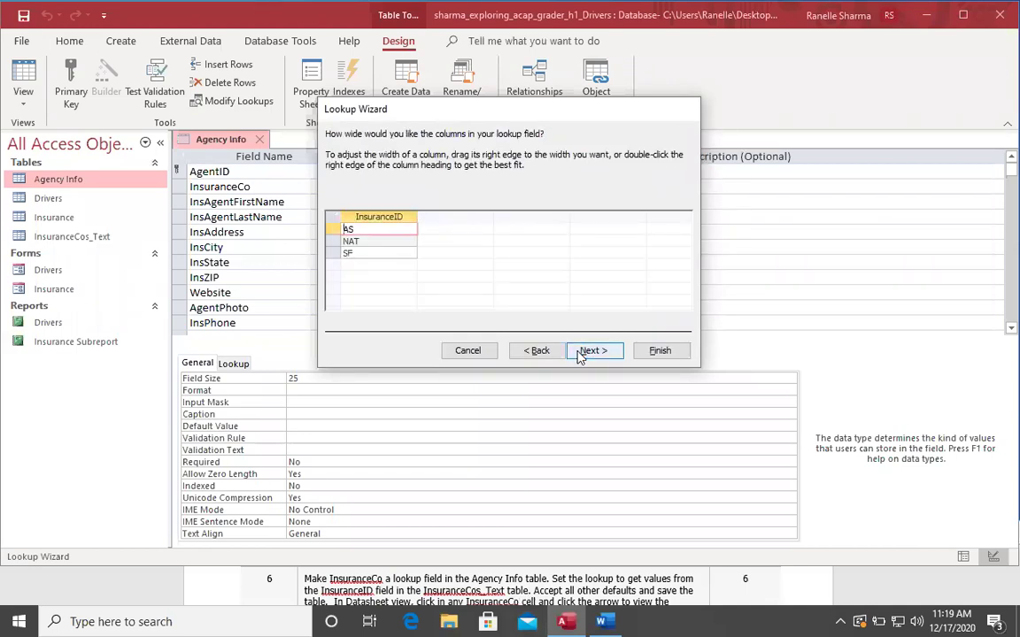
{"action": "left_click", "coordinate": [579, 352]}
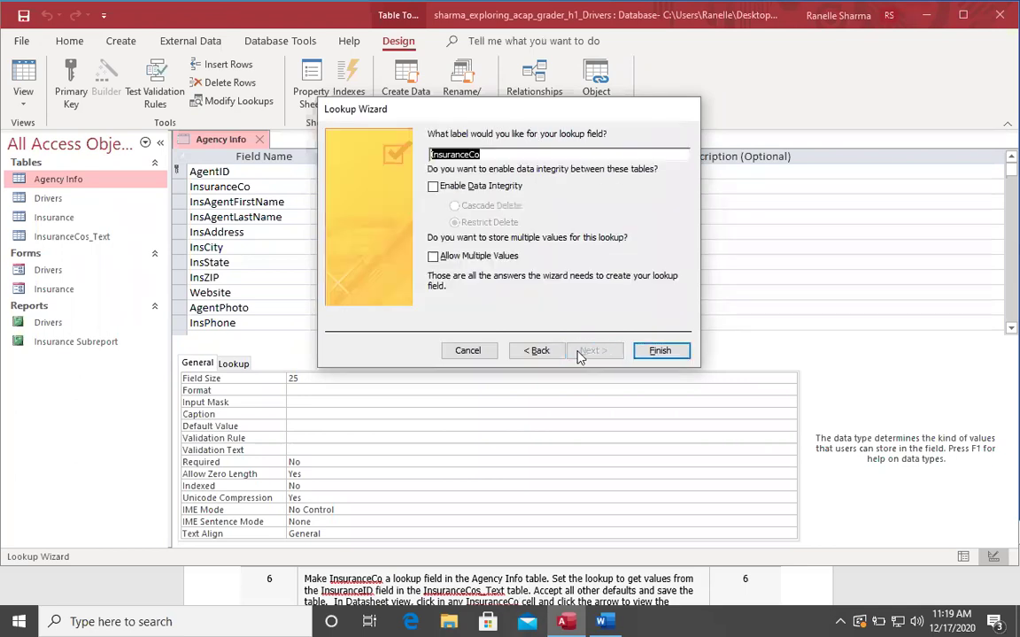
{"action": "left_click", "coordinate": [660, 351]}
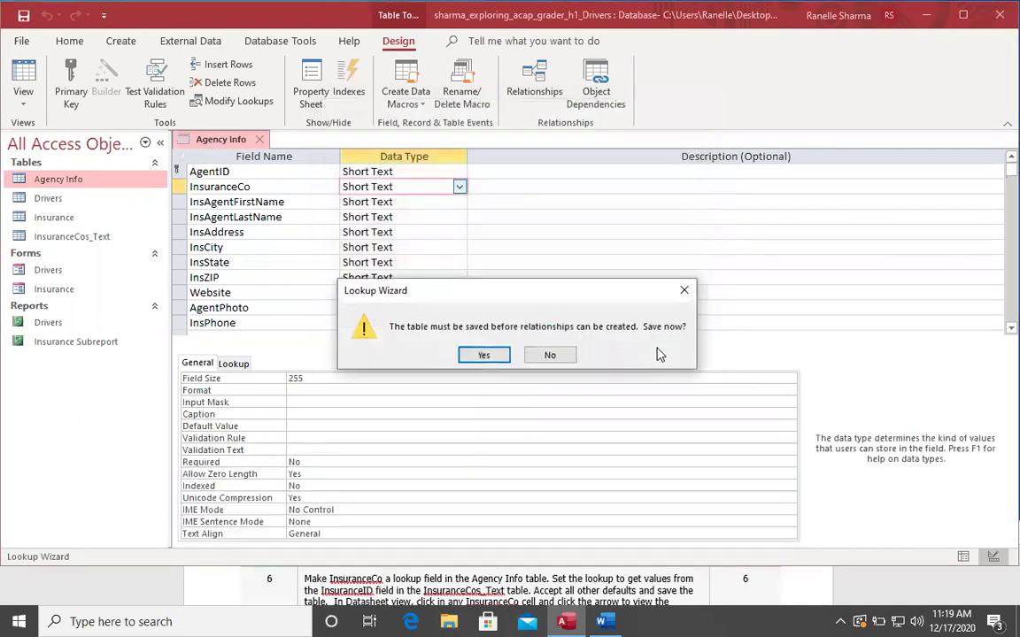
{"action": "left_click", "coordinate": [485, 354]}
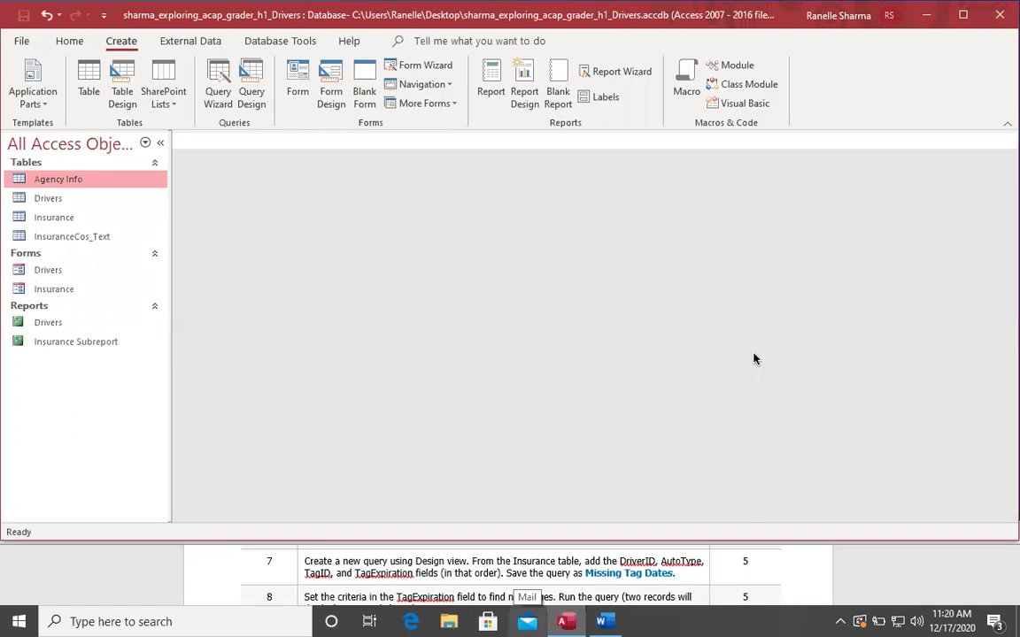
- Create a new query in Design view and add the Insurance table to it
{"action": "left_click", "coordinate": [69, 41]}
{"action": "left_click", "coordinate": [121, 41]}
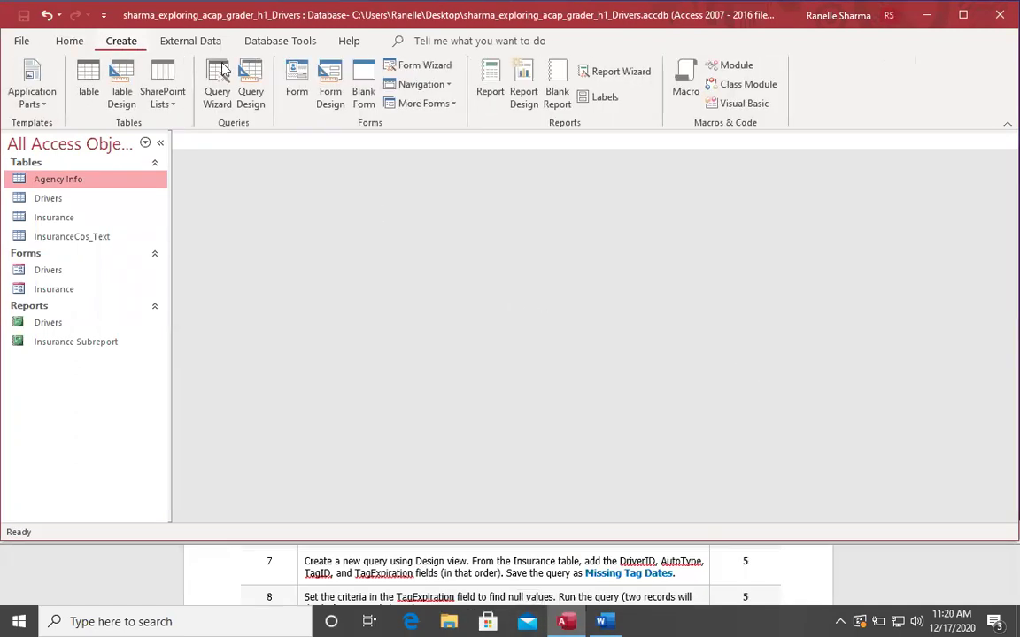
{"action": "left_click", "coordinate": [254, 101]}
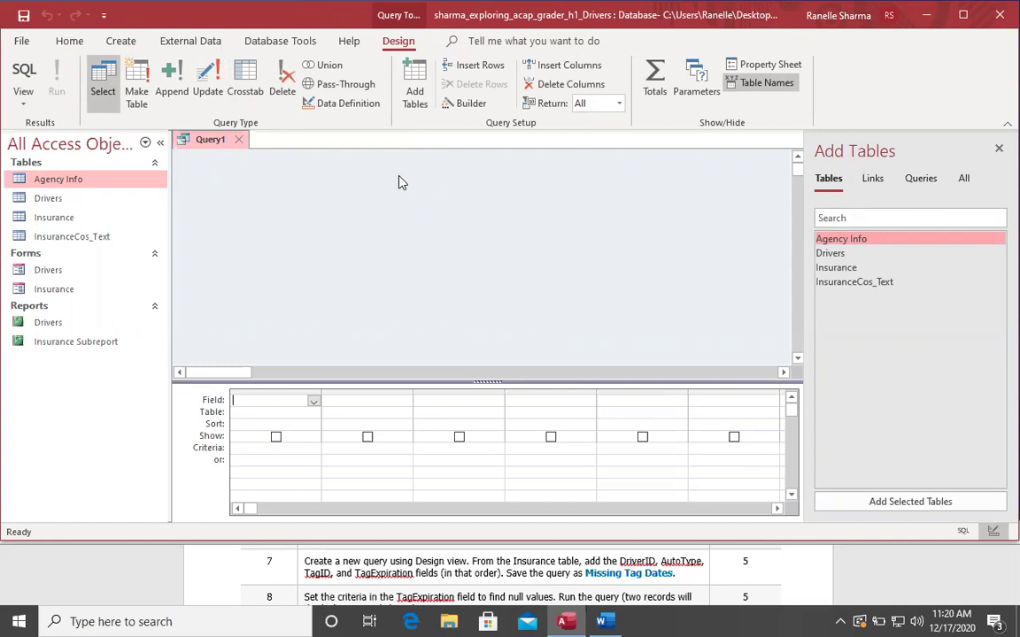
{"action": "left_click", "coordinate": [854, 271]}
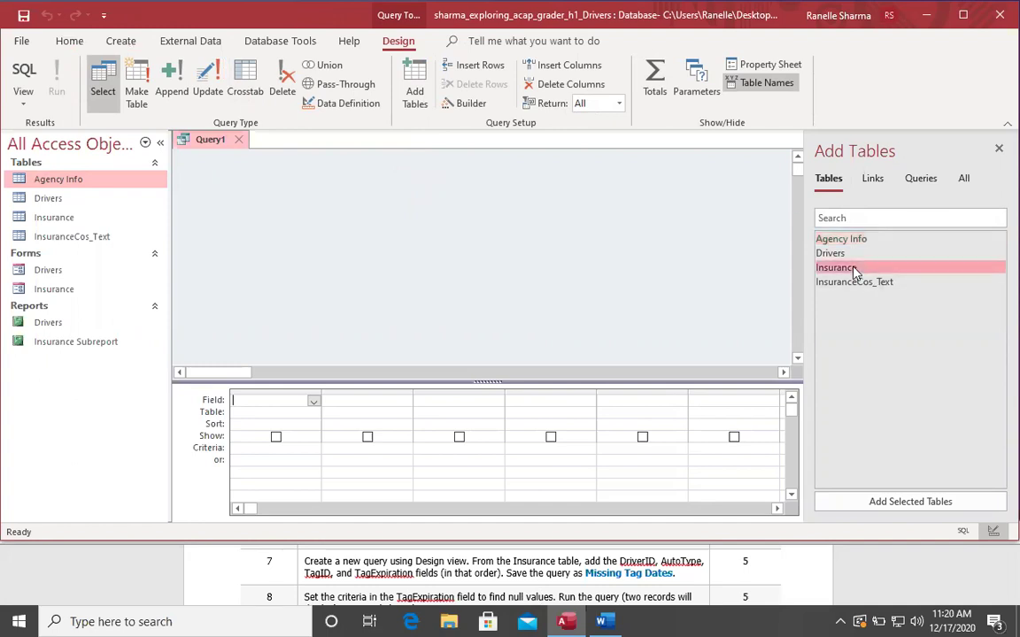
{"action": "double_click", "coordinate": [854, 271]}
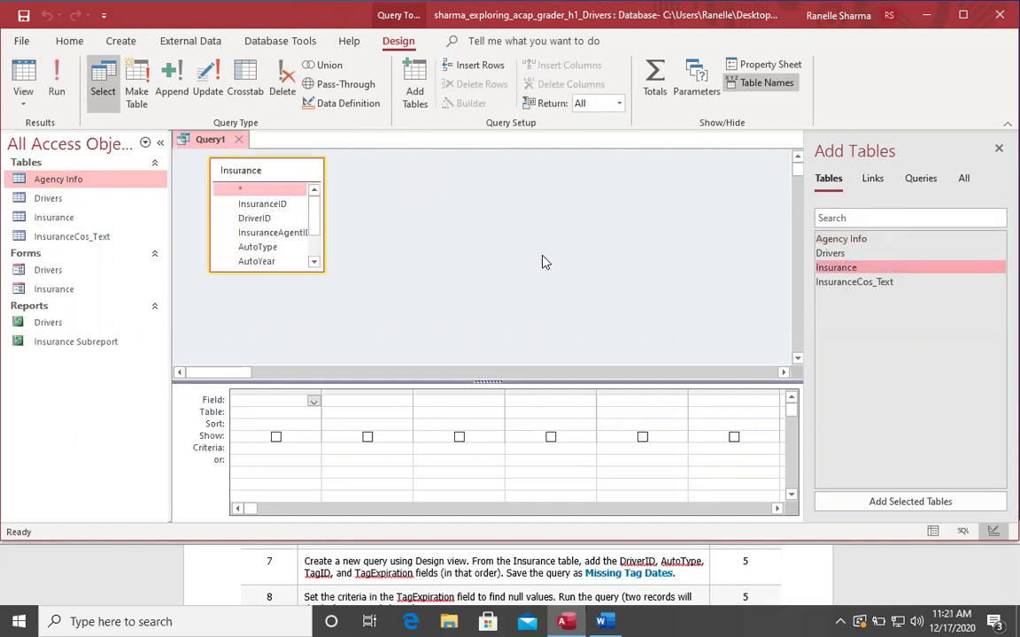
- Add the DriverID, AutoType, TagID and TagExpiration fields from the Insurance table to the query, in that order
{"action": "double_click", "coordinate": [254, 219]}
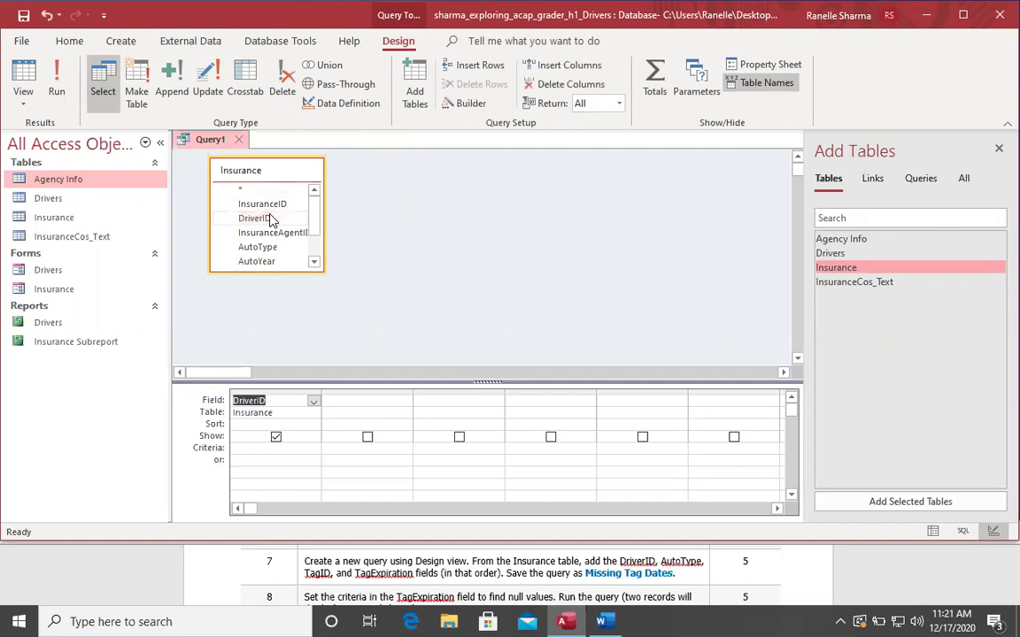
{"action": "double_click", "coordinate": [266, 248]}
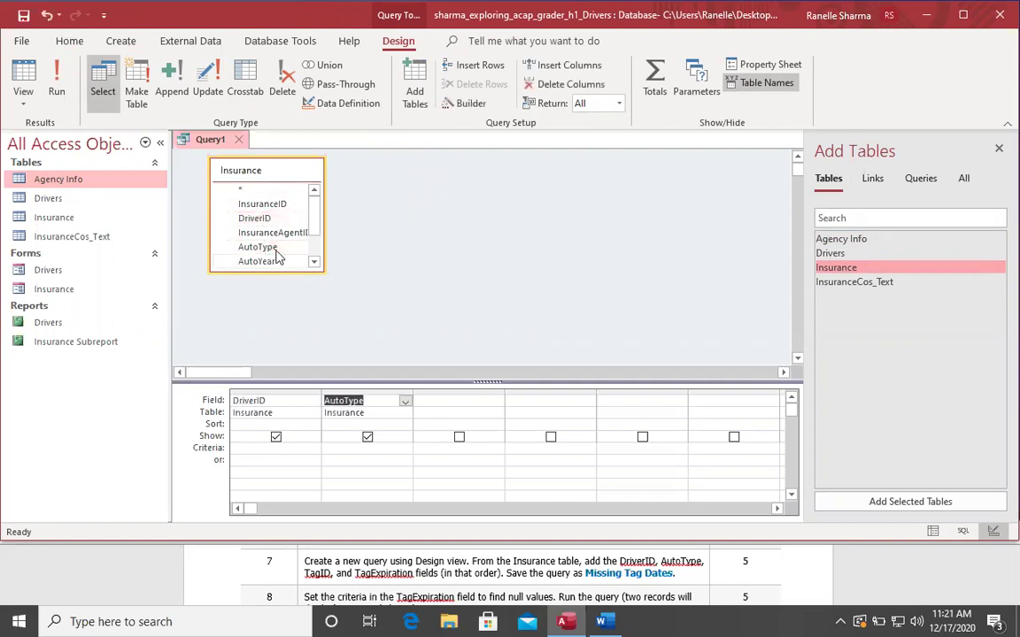
{"action": "left_click_drag", "start_coordinate": [314, 215], "coordinate": [313, 250]}
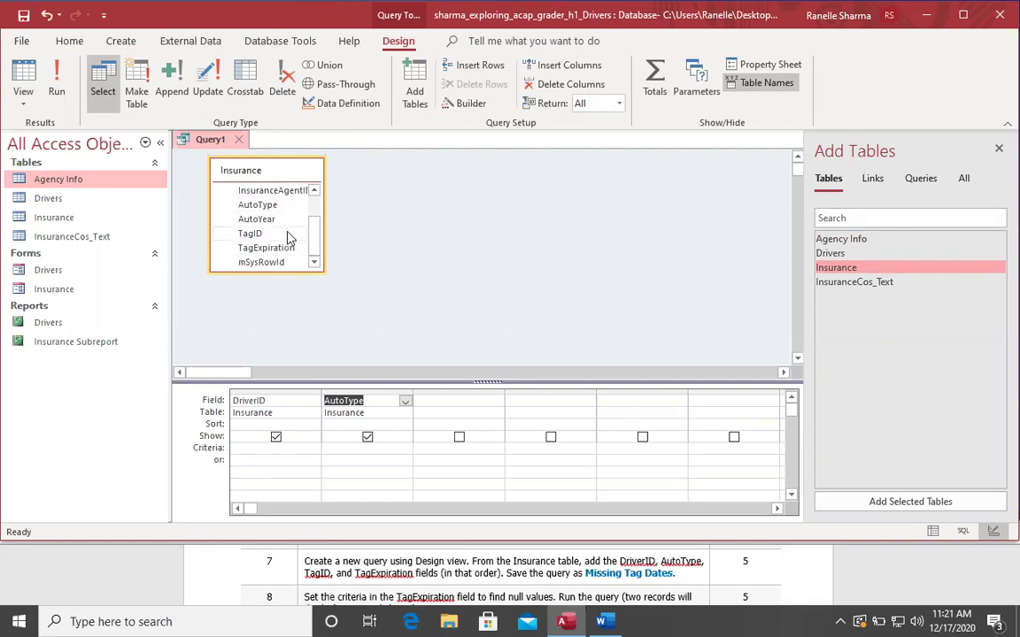
{"action": "double_click", "coordinate": [266, 234]}
{"action": "double_click", "coordinate": [290, 251]}
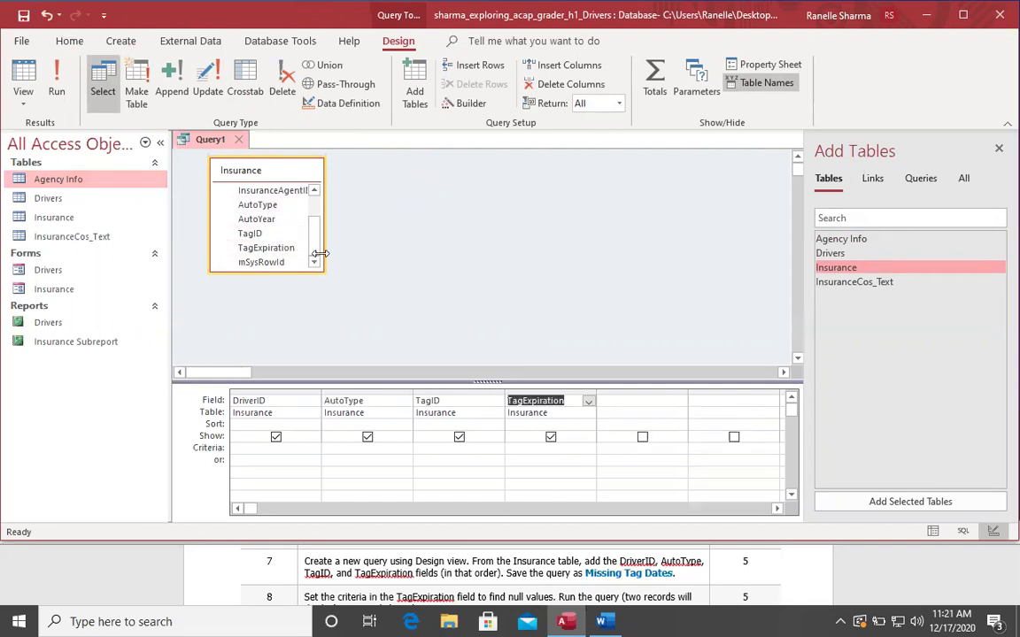
- Save the query as Missing Tag Dates and read instruction 8 in the Word document
{"action": "right_click", "coordinate": [199, 140]}
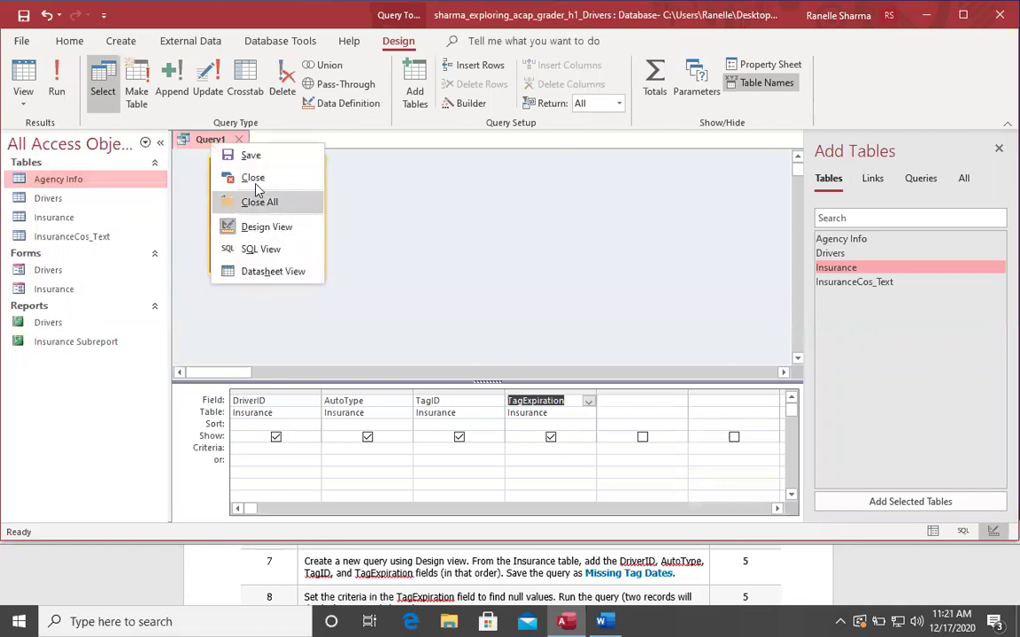
{"action": "left_click", "coordinate": [237, 154]}
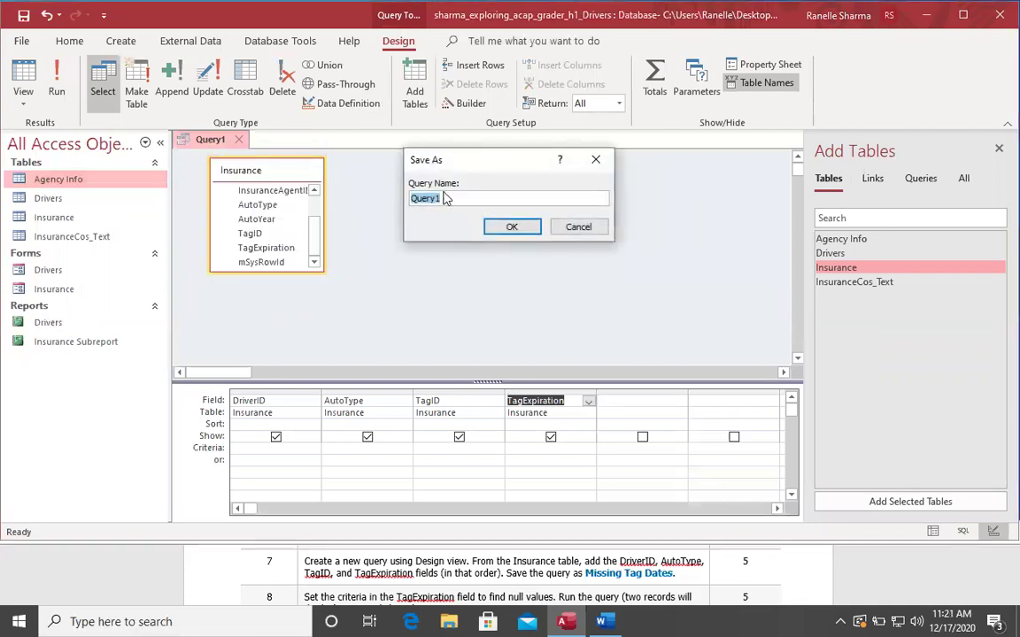
{"action": "type", "text": "Missing Tag Dates"}
{"action": "left_click", "coordinate": [519, 228]}
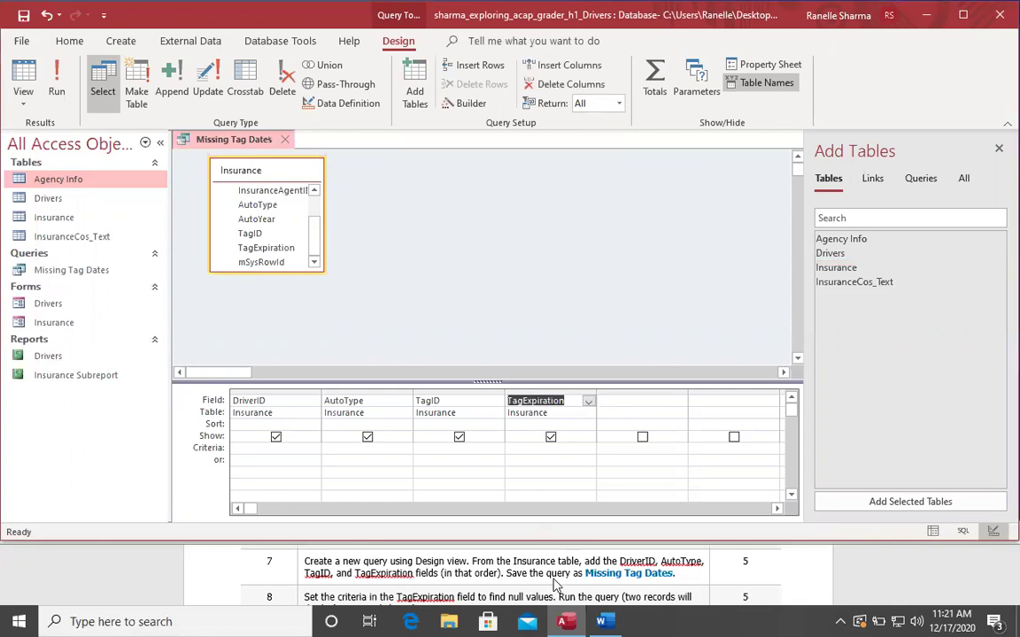
{"action": "scroll", "coordinate": [555, 584], "scroll_direction": "down", "scroll_amount": 1}
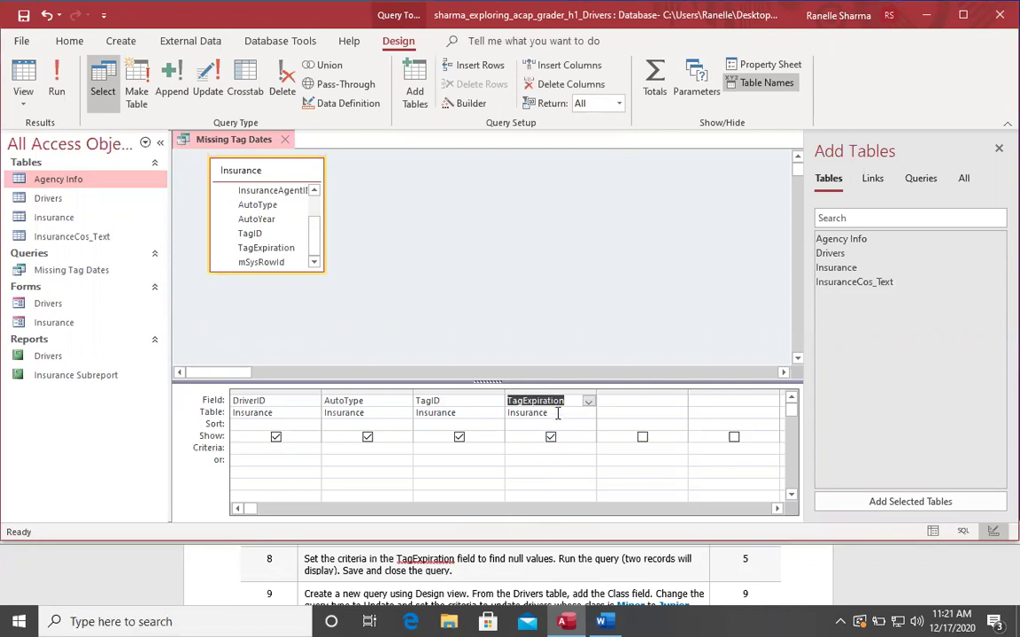
{"action": "left_click", "coordinate": [551, 448]}
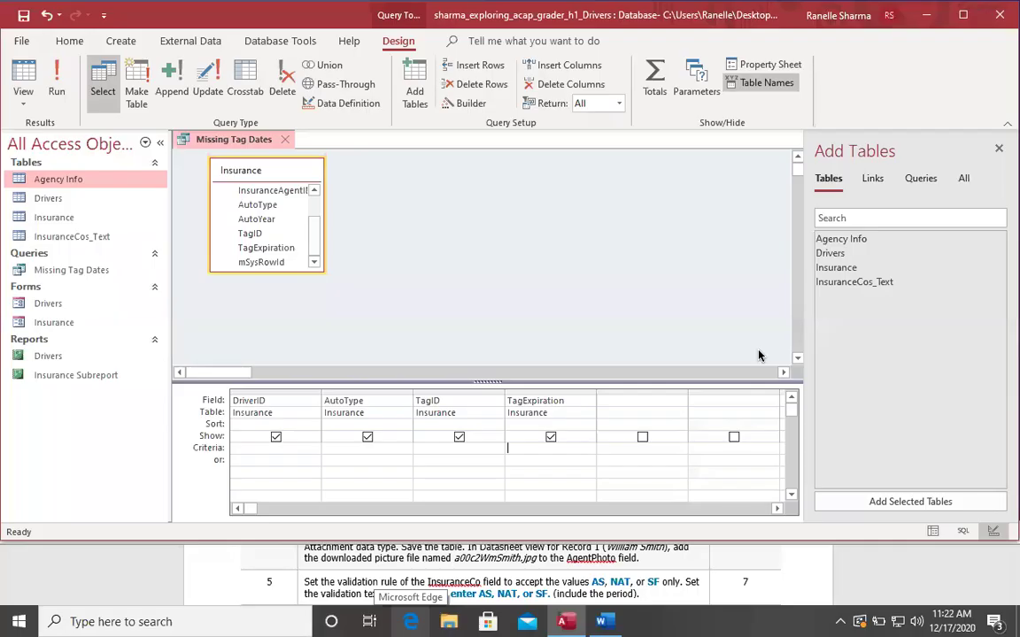
- Look through the Insurance and InsuranceCos_Text tables for the InsuranceCo field named in instruction 5
{"action": "double_click", "coordinate": [108, 216]}
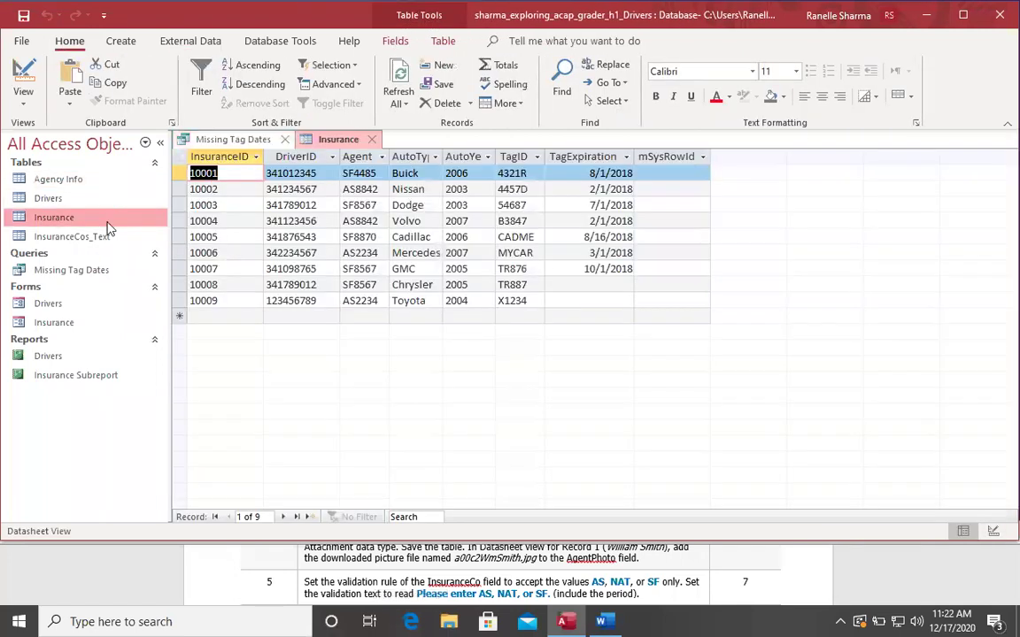
{"action": "double_click", "coordinate": [98, 237]}
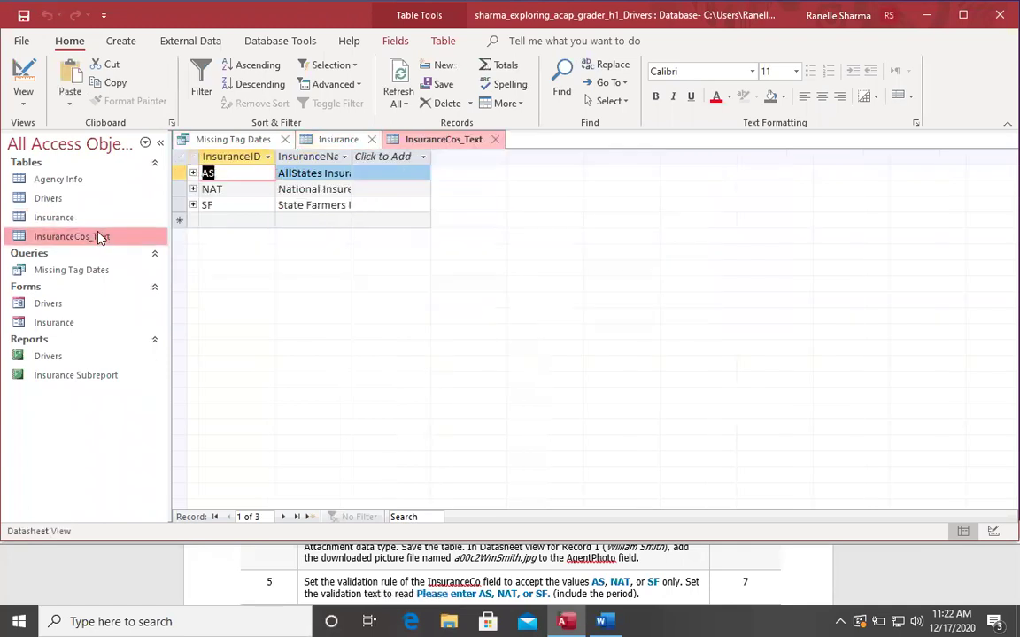
{"action": "left_click", "coordinate": [334, 140]}
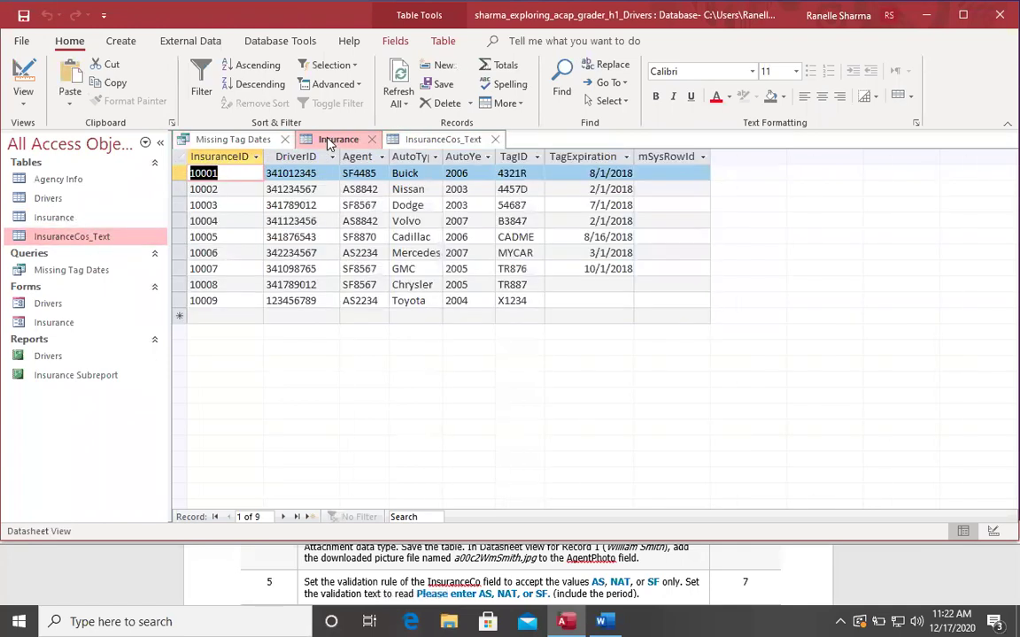
{"action": "left_click", "coordinate": [433, 142]}
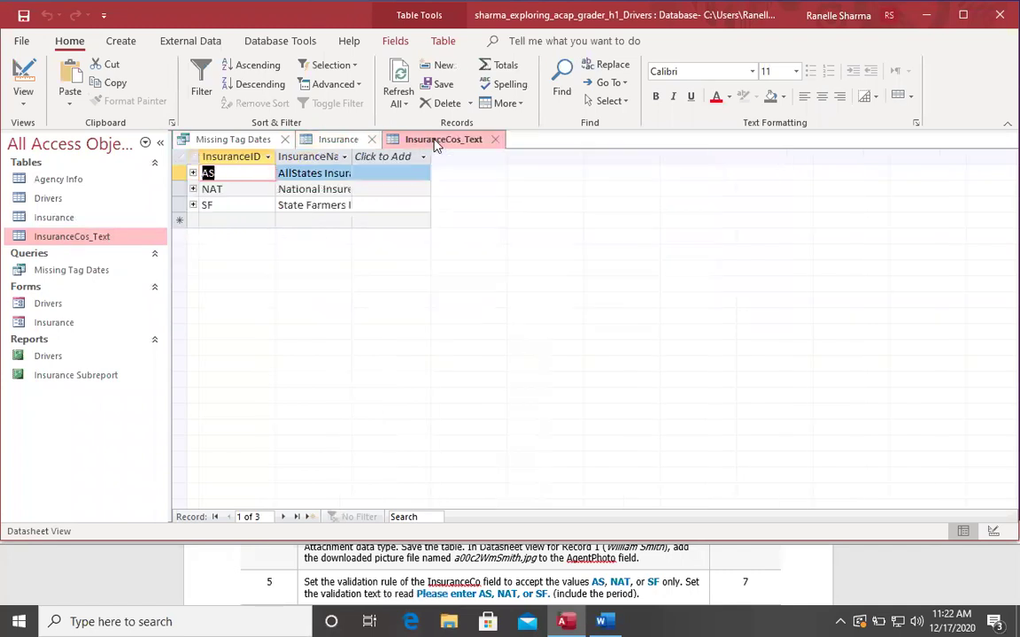
- With InsuranceCo selected in Agency Info, set the record validation message to "Please enter AS, NAT, or SF.", copied from instruction 5
{"action": "double_click", "coordinate": [92, 179]}
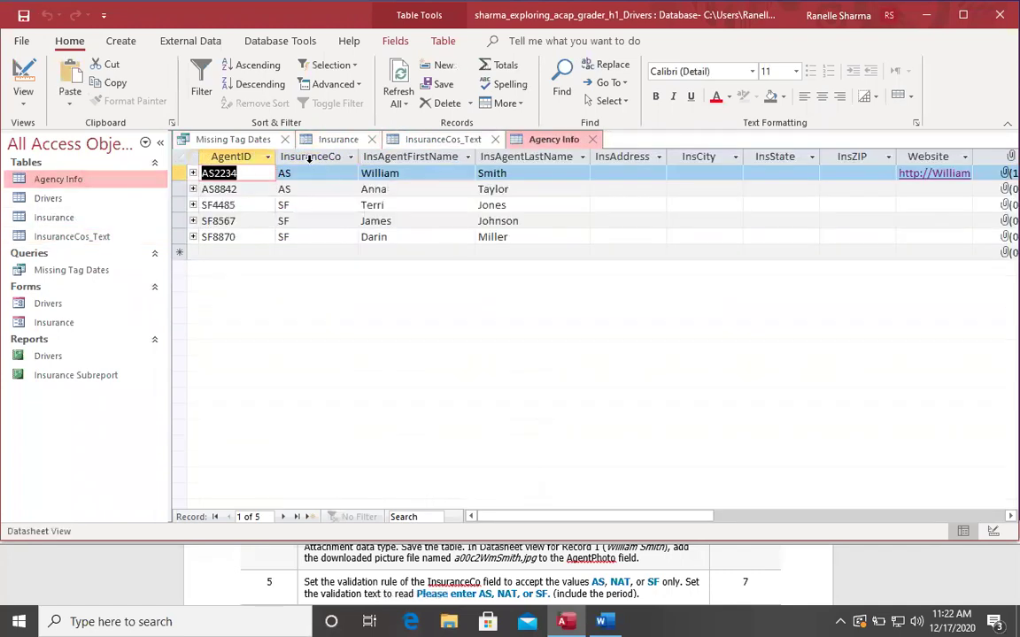
{"action": "left_click", "coordinate": [311, 157]}
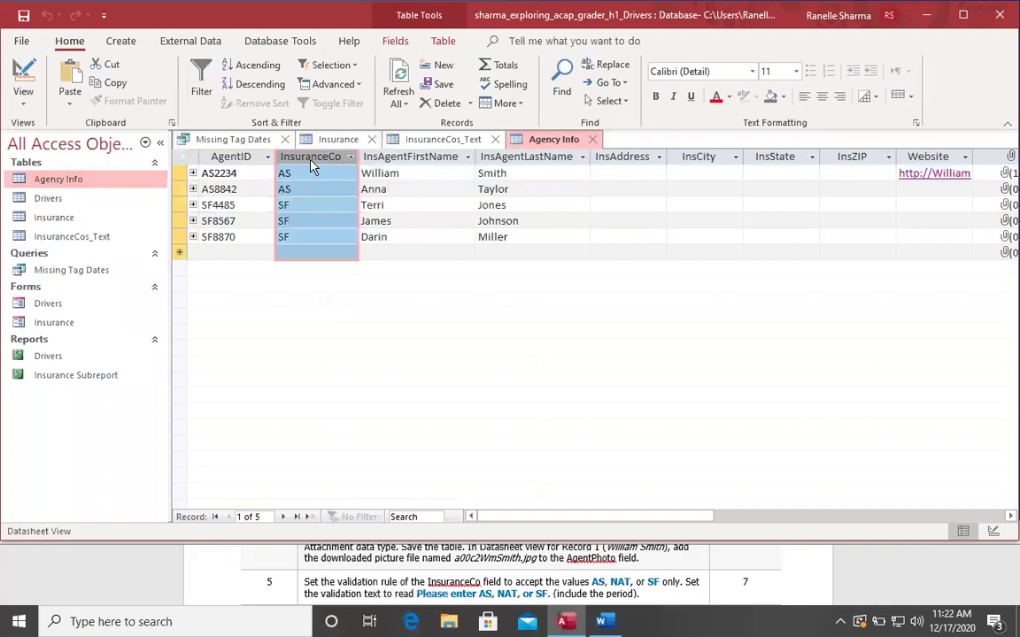
{"action": "left_click", "coordinate": [407, 42]}
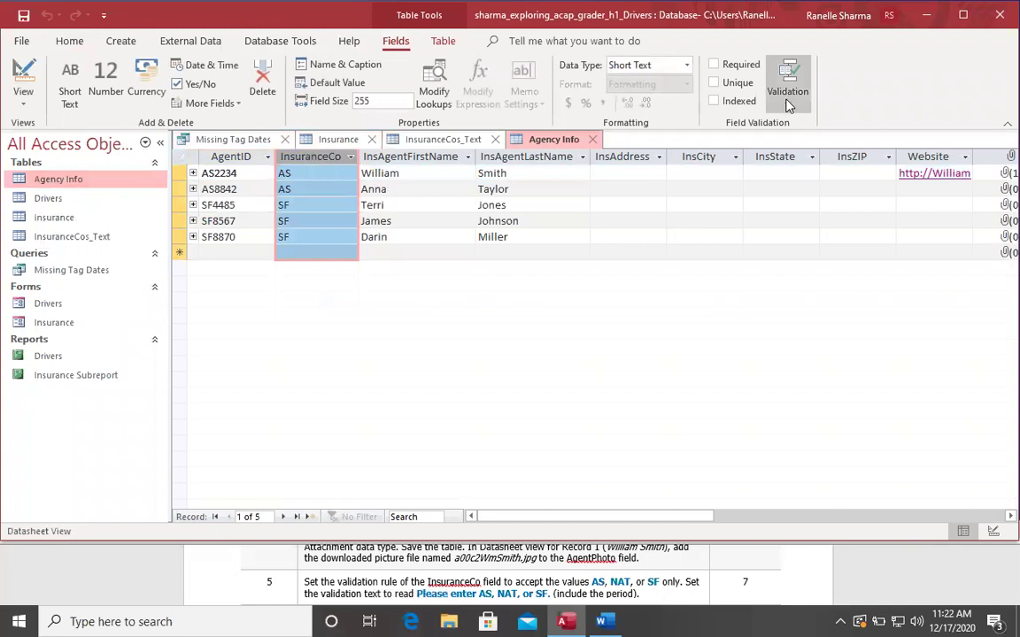
{"action": "left_click", "coordinate": [789, 97]}
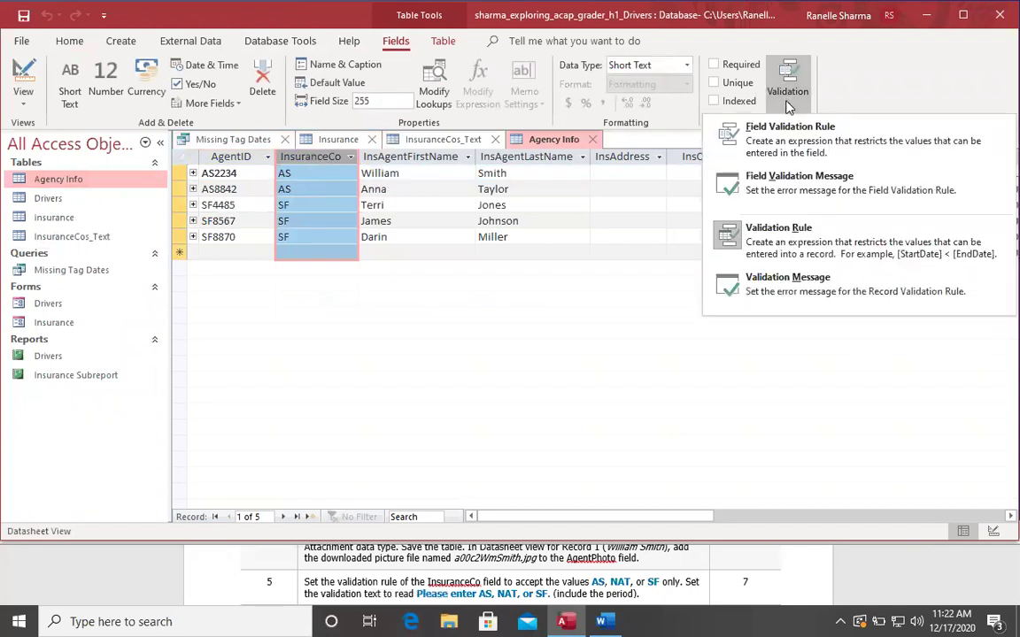
{"action": "left_click", "coordinate": [793, 279]}
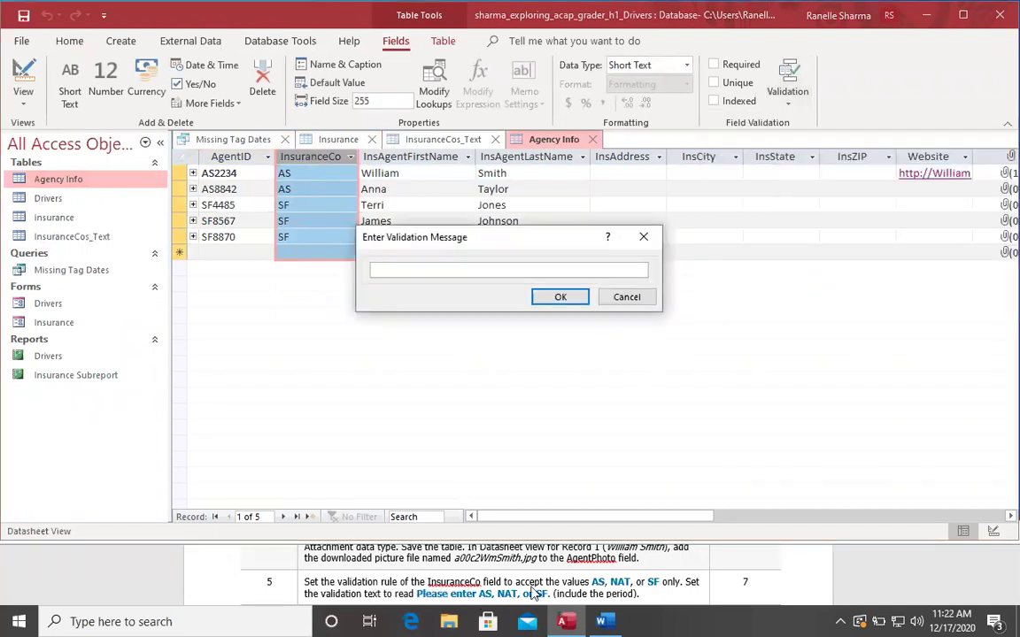
{"action": "left_click", "coordinate": [421, 597]}
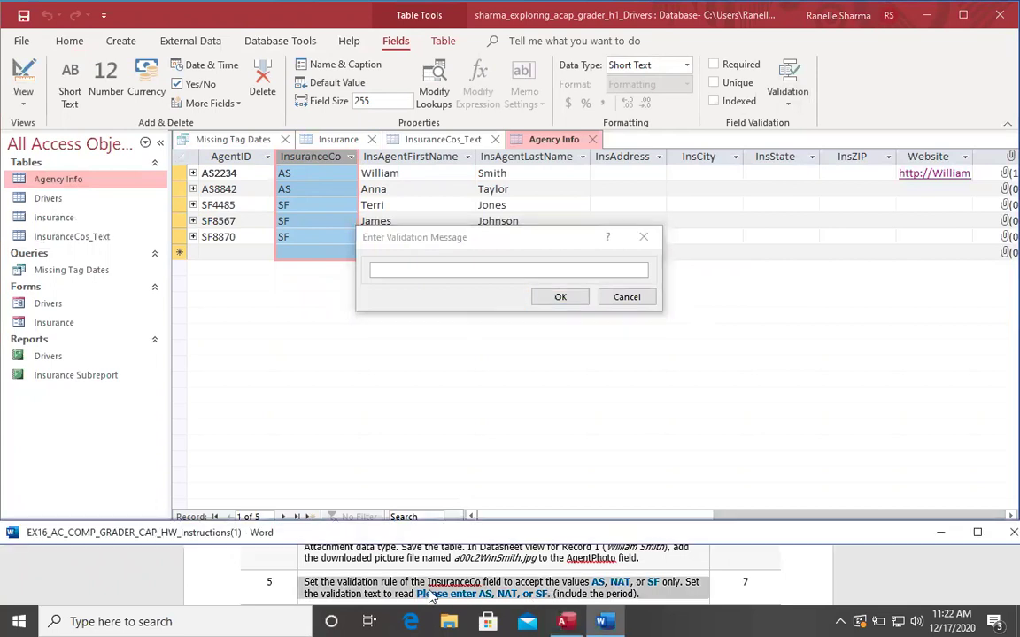
{"action": "left_click_drag", "start_coordinate": [550, 594], "coordinate": [421, 601]}
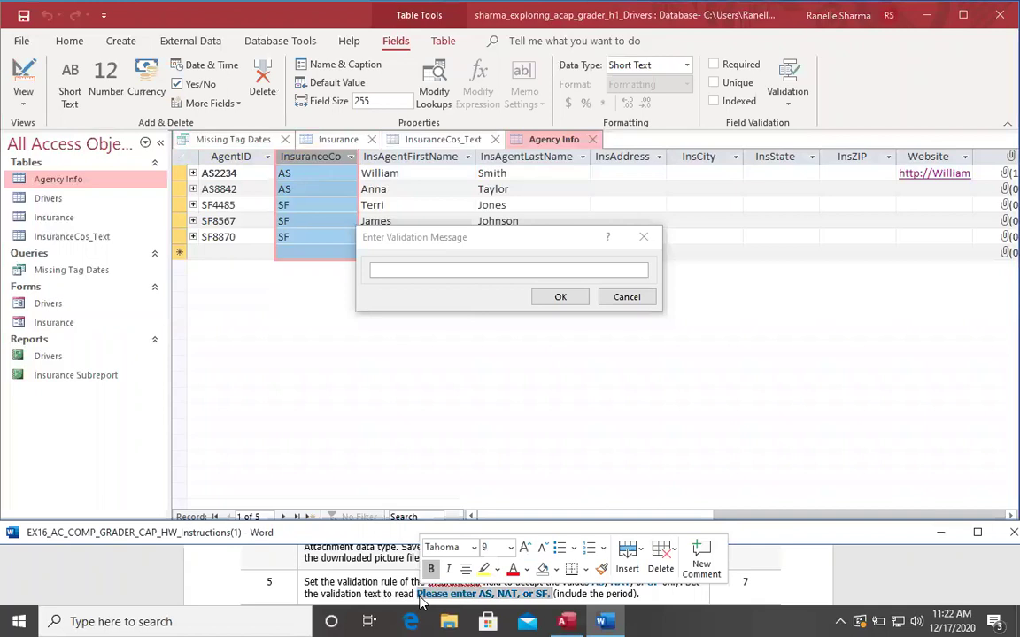
{"action": "right_click", "coordinate": [422, 601]}
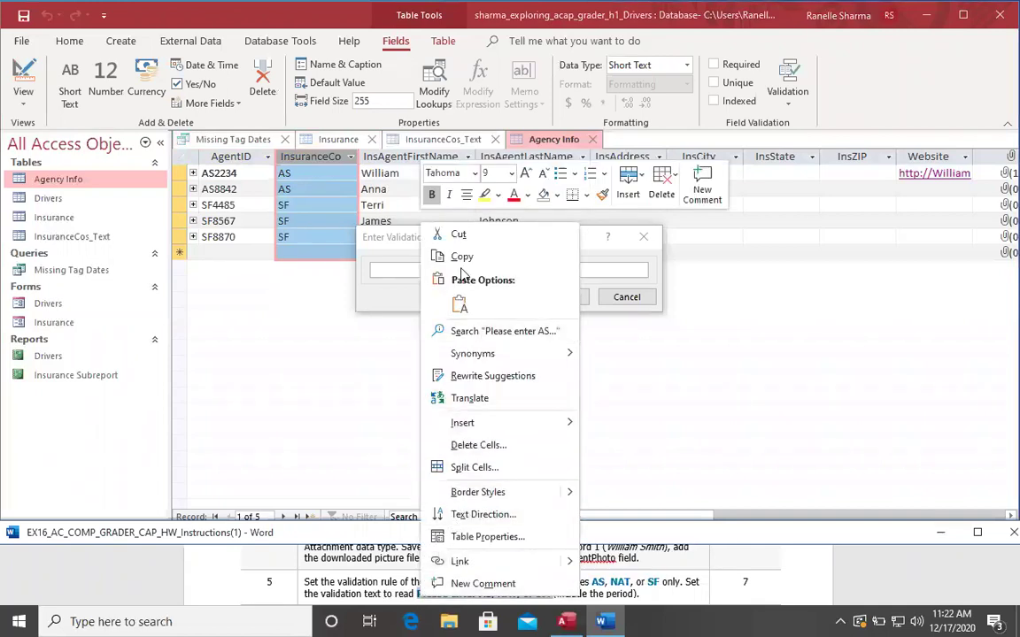
{"action": "left_click", "coordinate": [461, 258]}
{"action": "left_click", "coordinate": [440, 269]}
{"action": "key", "text": "ctrl+v"}
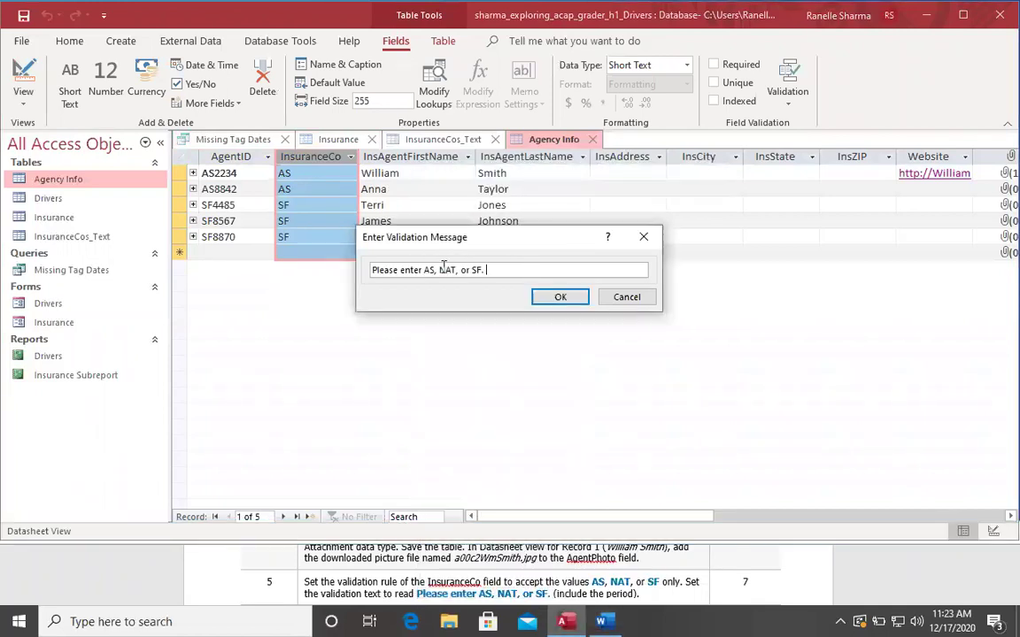
{"action": "left_click", "coordinate": [555, 297]}
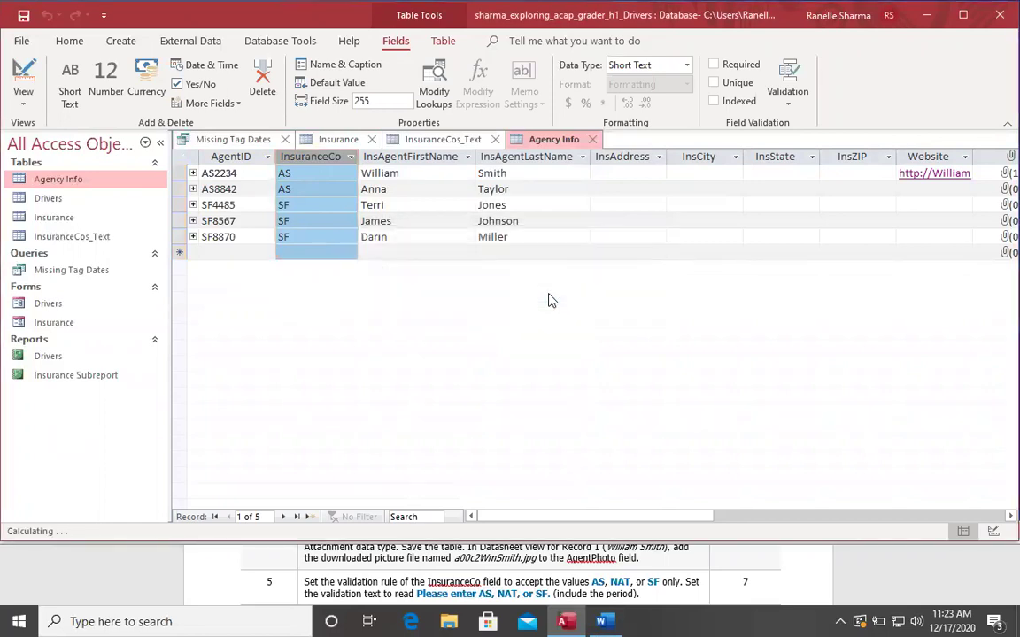
- Return to instruction 8, save and close the Agency Info table, and close the InsuranceCos_Text and Insurance tables
{"action": "scroll", "coordinate": [575, 593], "scroll_direction": "down", "scroll_amount": 6}
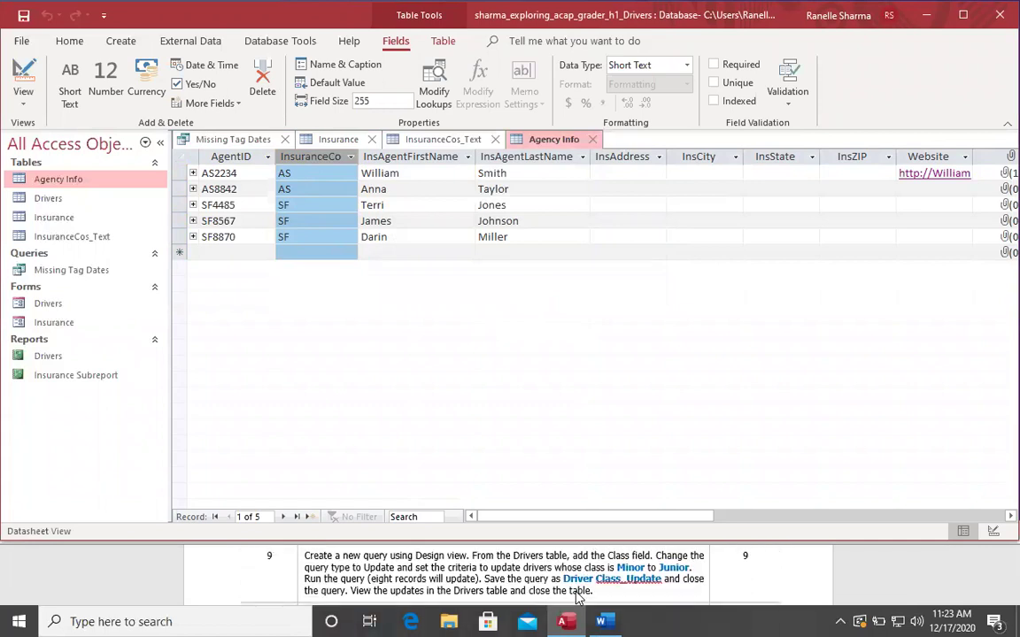
{"action": "scroll", "coordinate": [575, 594], "scroll_direction": "up", "scroll_amount": 1}
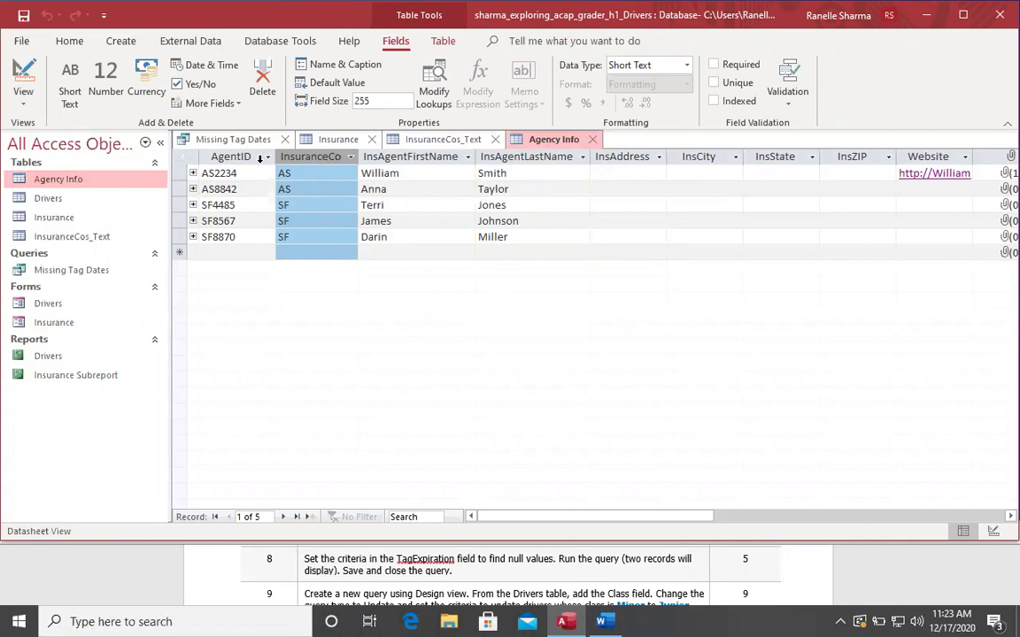
{"action": "left_click", "coordinate": [588, 142]}
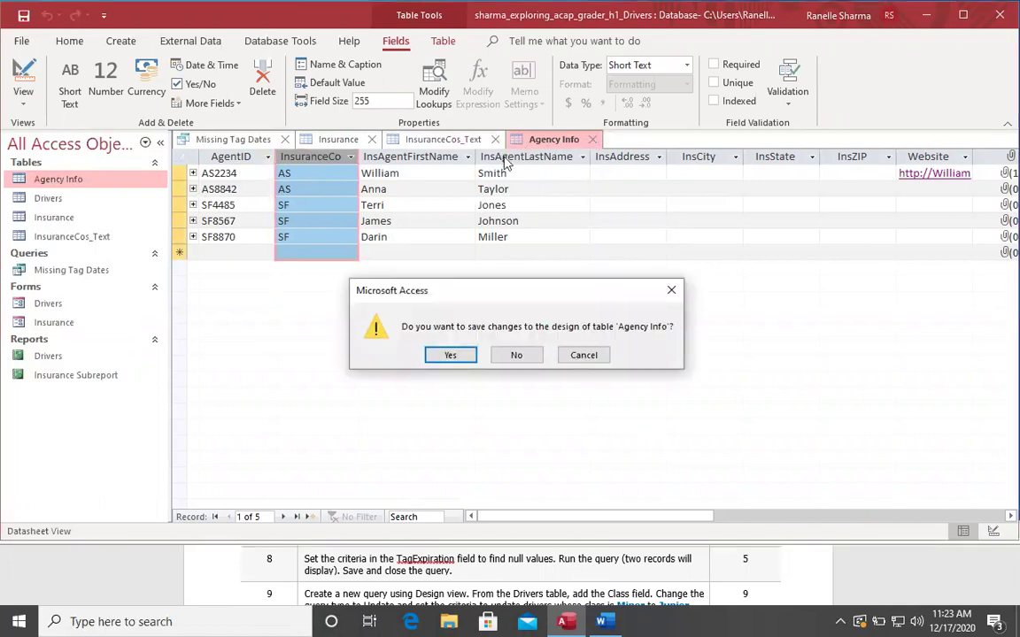
{"action": "left_click", "coordinate": [457, 354]}
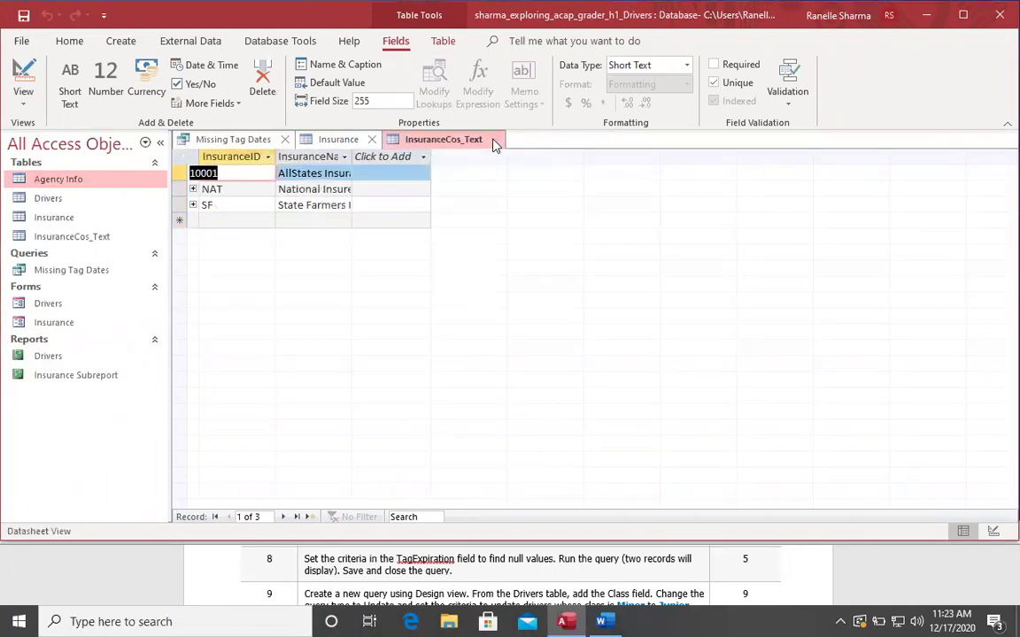
{"action": "left_click", "coordinate": [496, 139]}
{"action": "left_click", "coordinate": [370, 140]}
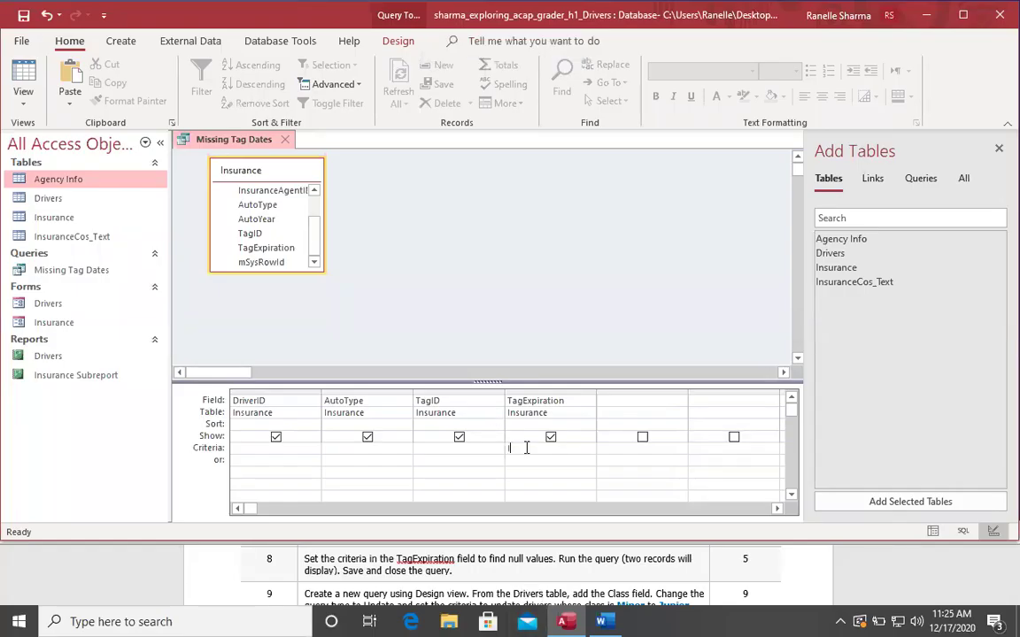
{"action": "left_click_drag", "start_coordinate": [524, 449], "coordinate": [539, 449]}
{"action": "type", "text": "llllllllllllllllllllllllllll"}
{"action": "left_click", "coordinate": [519, 409]}
{"action": "left_click", "coordinate": [519, 356]}
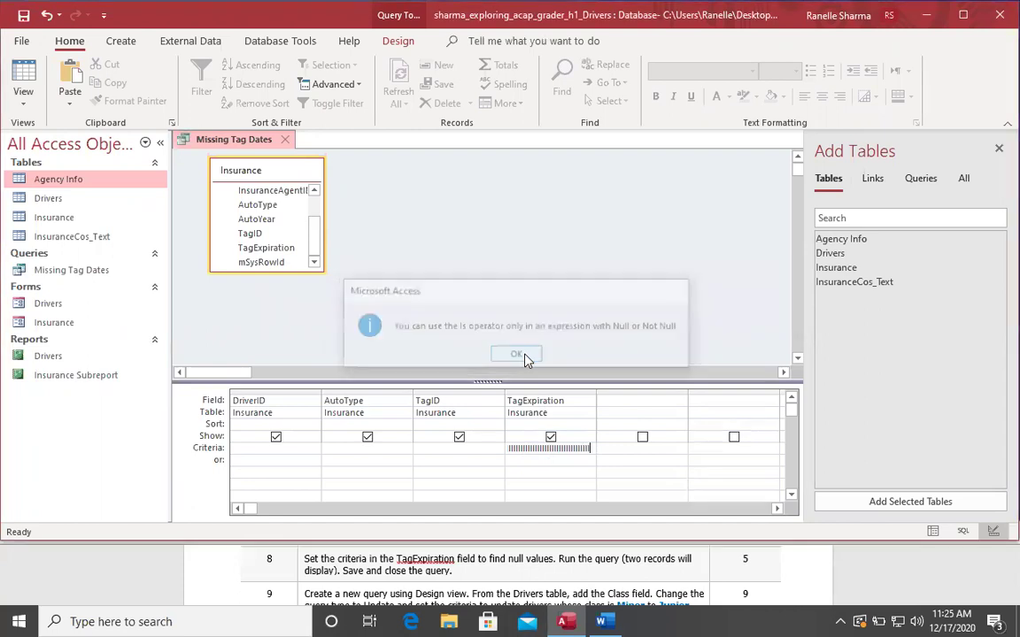
- Clear the stray characters from the TagExpiration criteria and set it to Is Null
{"action": "key", "text": "BackSpace"}
{"action": "key", "text": "BackSpace"}
{"action": "key", "text": "BackSpace"}
{"action": "key", "text": "BackSpace"}
{"action": "key", "text": "BackSpace"}
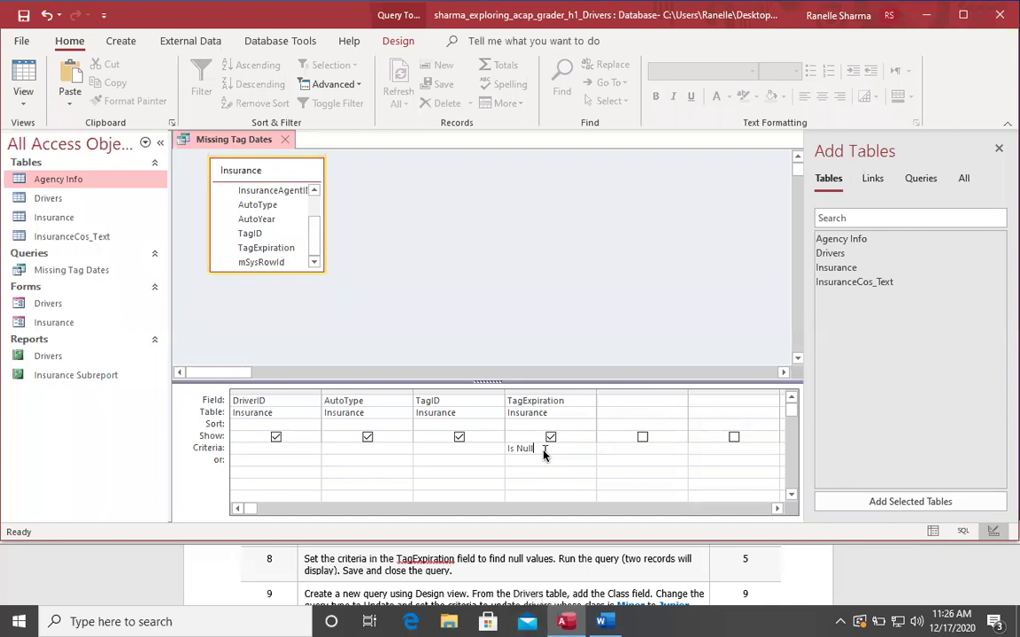
{"action": "left_click_drag", "start_coordinate": [541, 449], "coordinate": [503, 449]}
{"action": "left_click", "coordinate": [536, 449]}
{"action": "scroll", "coordinate": [531, 575], "scroll_direction": "down", "scroll_amount": 1}
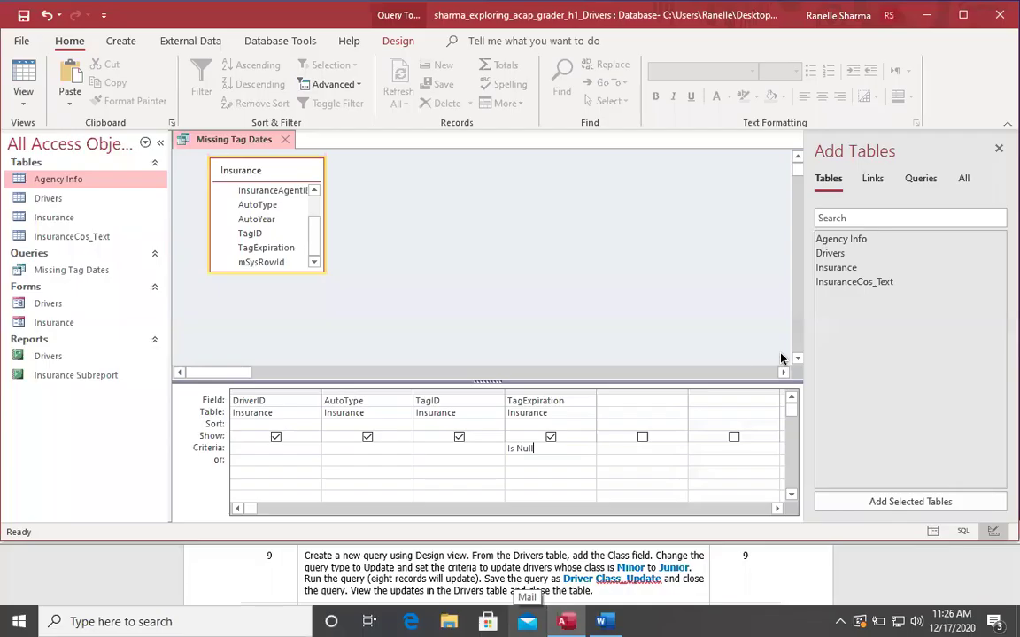
- Create a new query in Design view with the Drivers table and add its Class field to the grid
{"action": "left_click", "coordinate": [122, 42]}
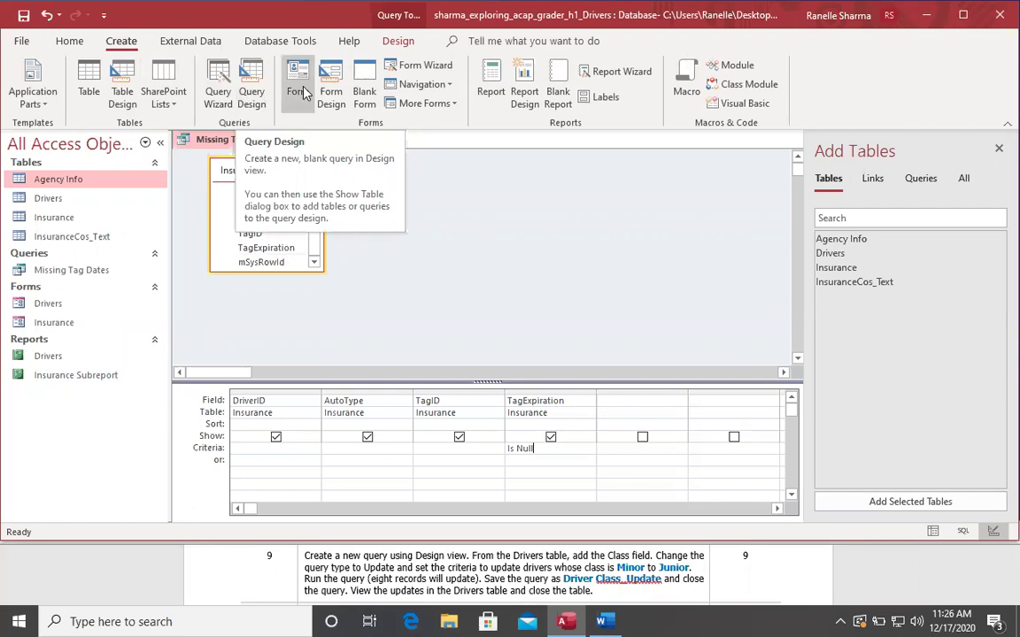
{"action": "left_click", "coordinate": [252, 95]}
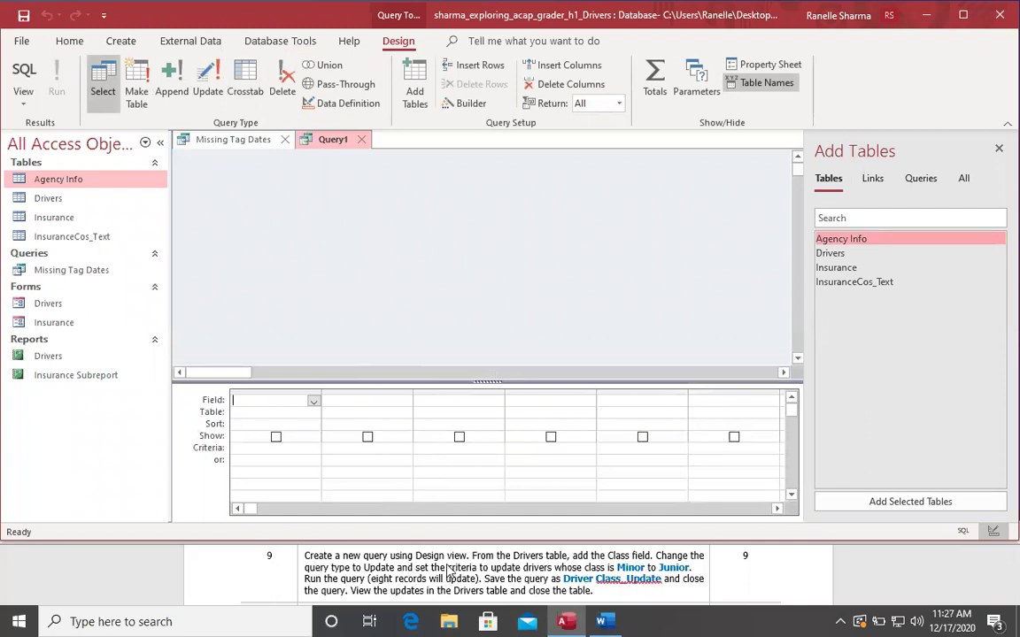
{"action": "double_click", "coordinate": [830, 254]}
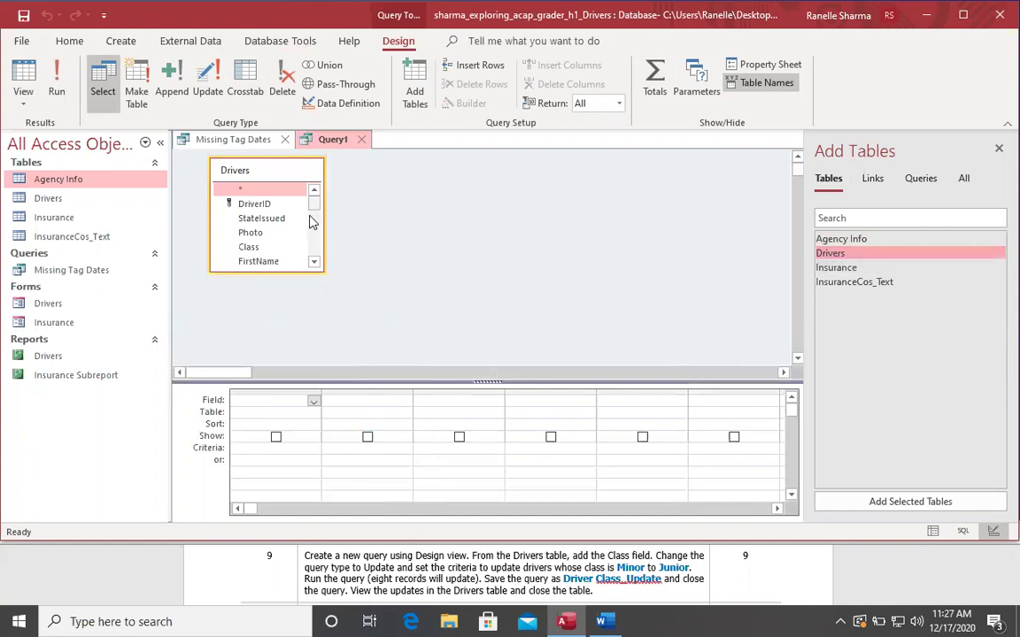
{"action": "double_click", "coordinate": [266, 247]}
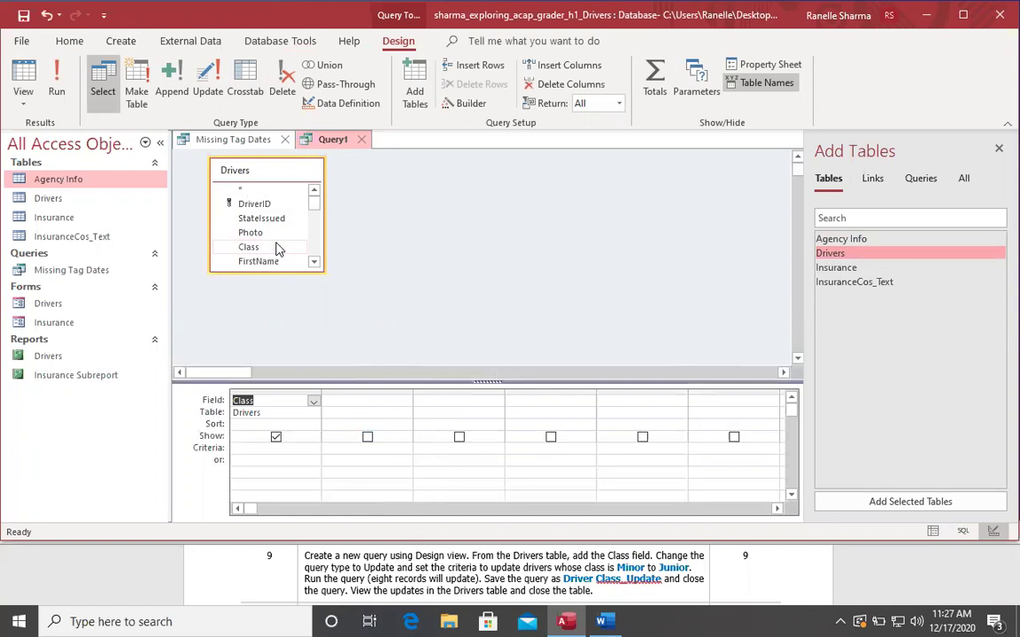
{"action": "mouse_move", "coordinate": [605, 621]}
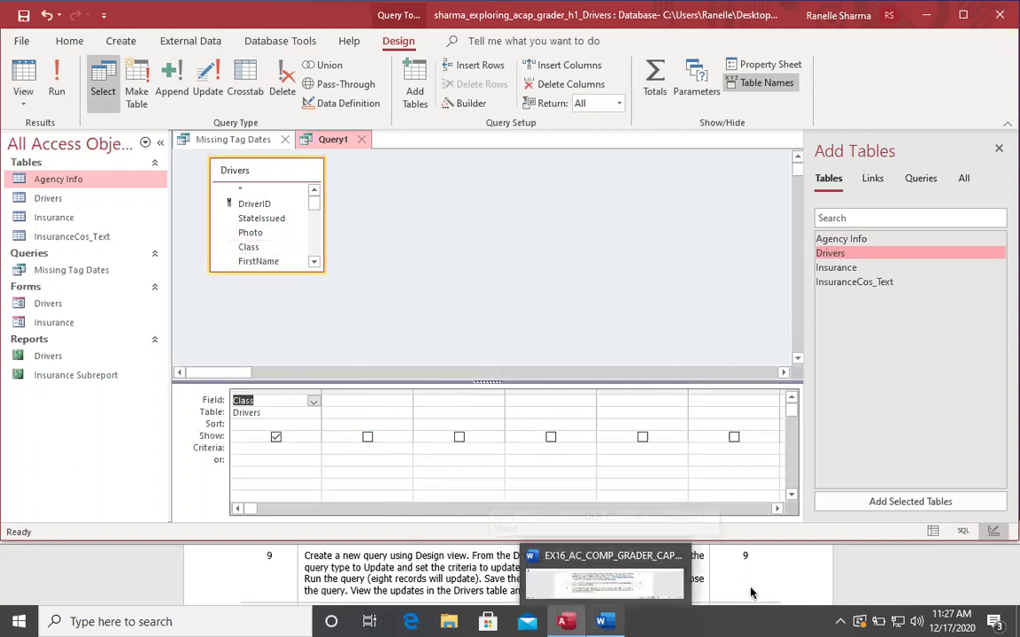
- Run the Missing Tag Dates query to review its records, and return to the new Drivers query
{"action": "left_click", "coordinate": [229, 140]}
{"action": "left_click", "coordinate": [57, 88]}
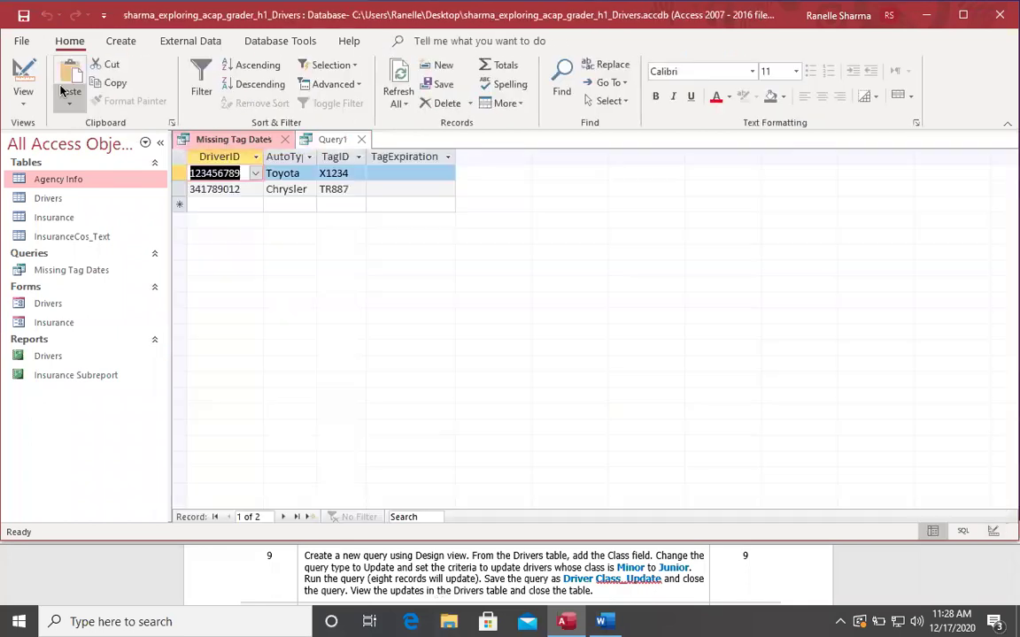
{"action": "left_click", "coordinate": [319, 145]}
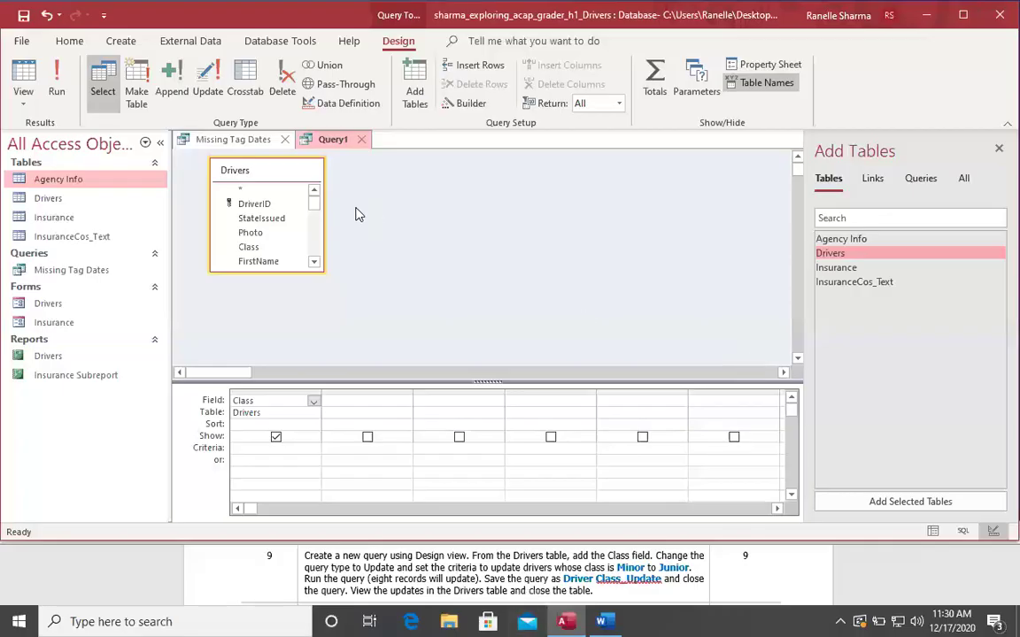
- Change the new query to an Update query and set the Class criteria to "Minor" Or "Junior"
{"action": "left_click", "coordinate": [349, 40]}
{"action": "left_click", "coordinate": [398, 41]}
{"action": "left_click", "coordinate": [207, 86]}
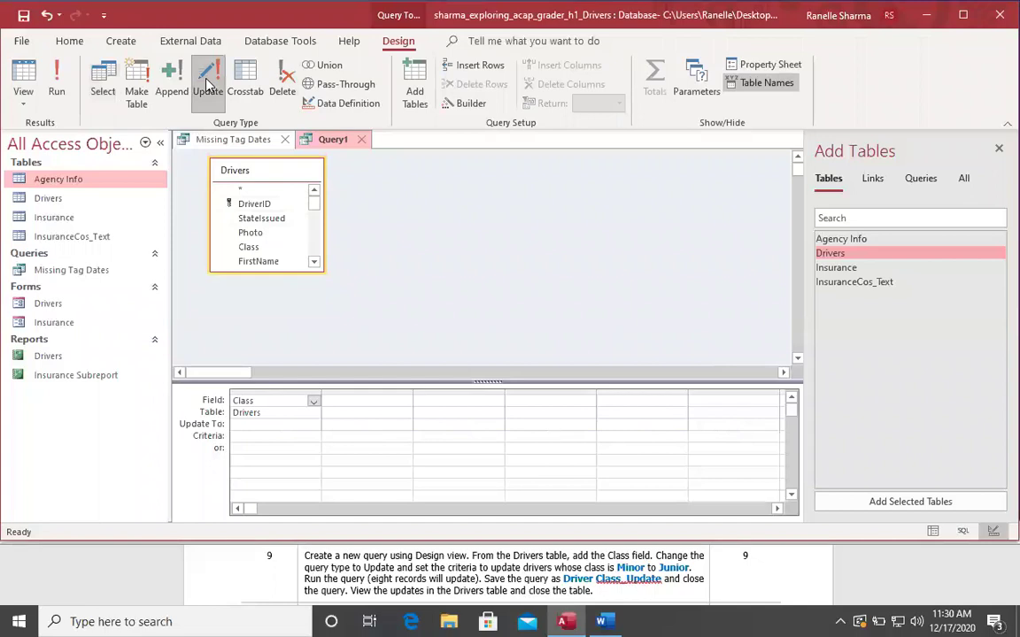
{"action": "left_click", "coordinate": [277, 437]}
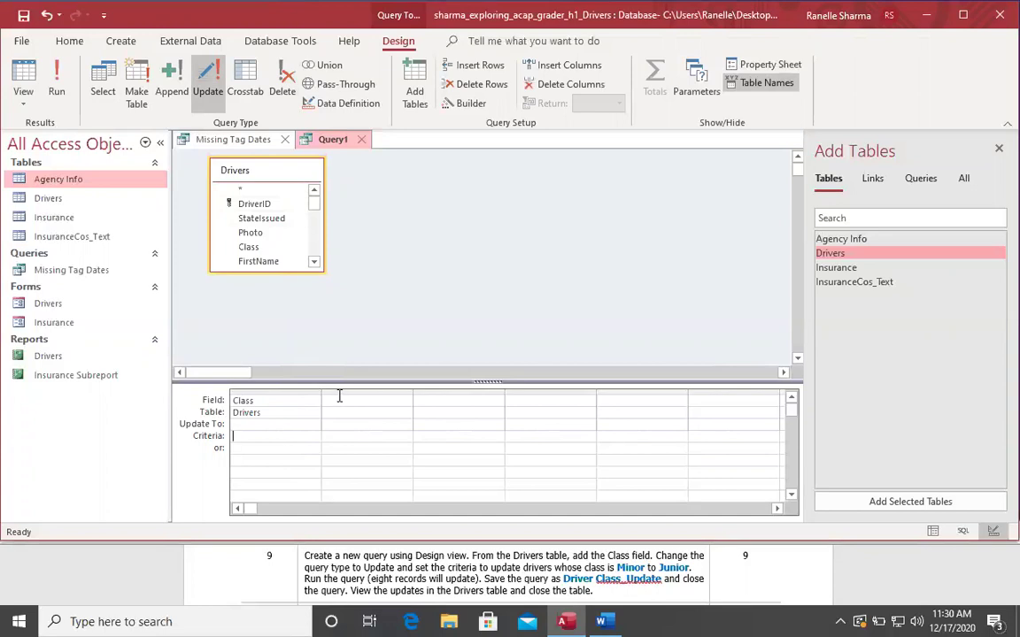
{"action": "type", "text": "Minor\" Or \"Junior\""}
{"action": "key", "text": "Tab"}
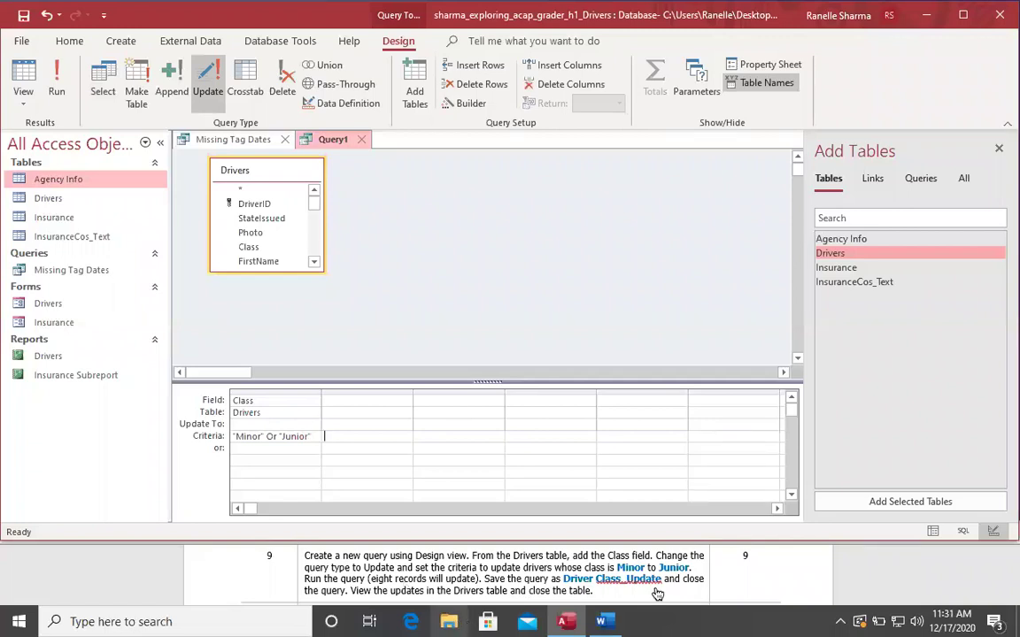
- Save the update query as Driver Class_Update
{"action": "right_click", "coordinate": [329, 141]}
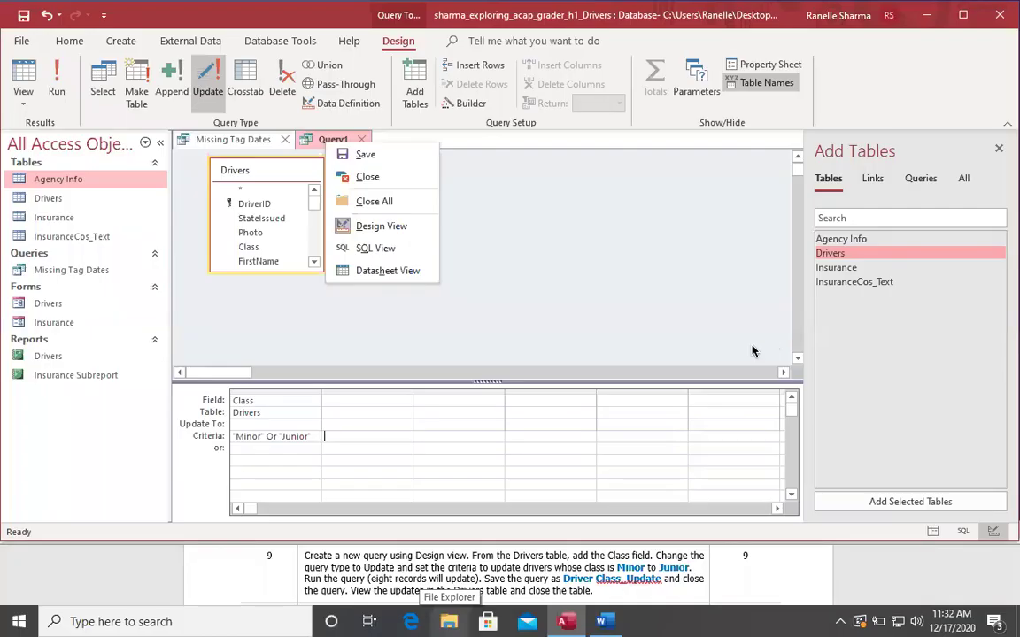
{"action": "left_click", "coordinate": [366, 155]}
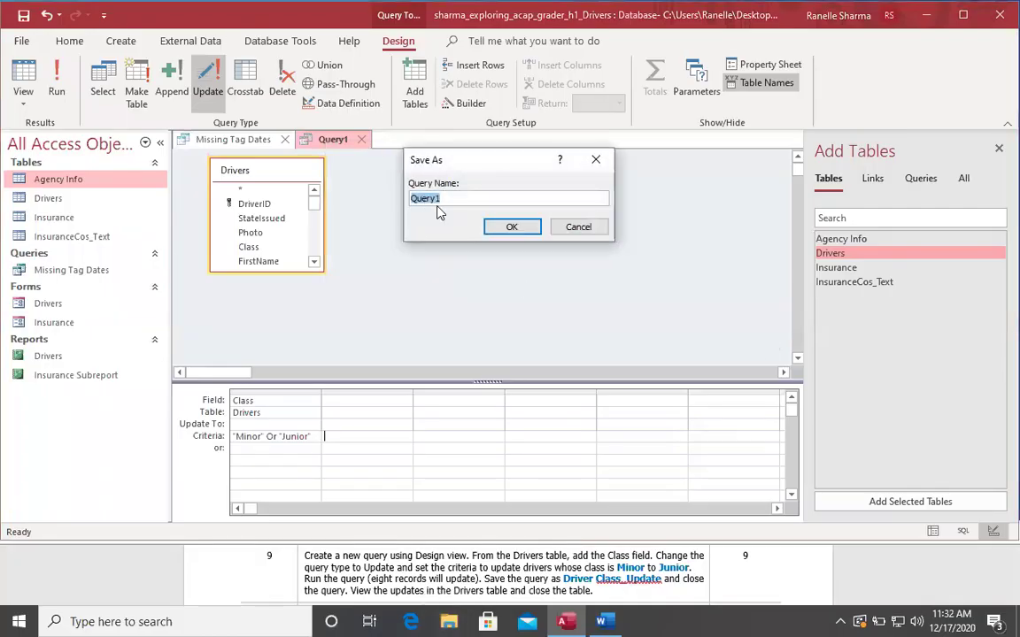
{"action": "type", "text": "Driver Class_Update"}
{"action": "left_click", "coordinate": [512, 227]}
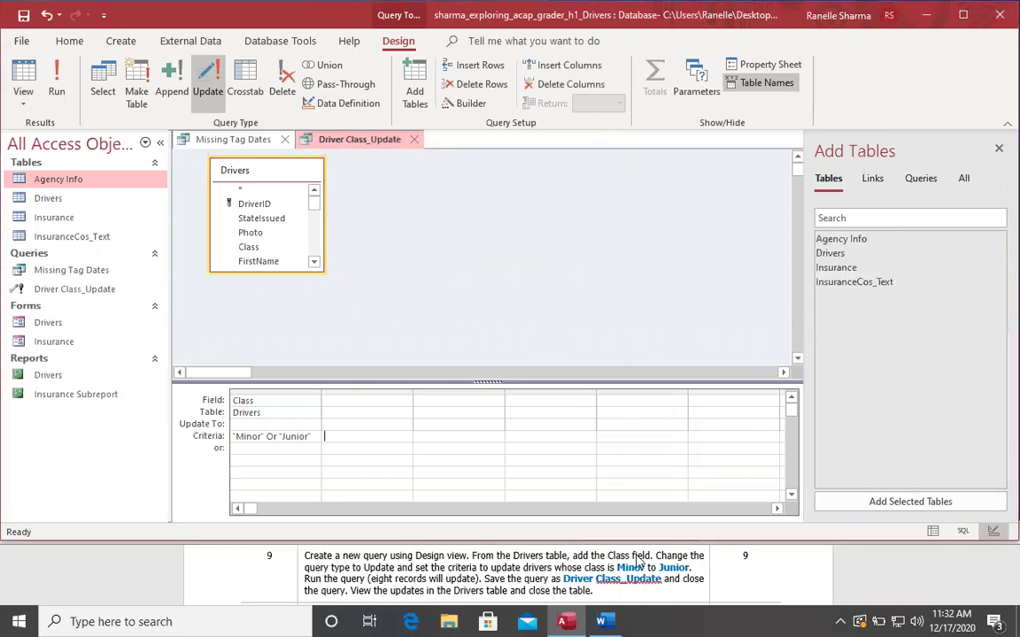
- Try to rename the open Driver Class_Update query, dismiss the attempt, and close the query
{"action": "scroll", "coordinate": [636, 562], "scroll_direction": "down", "scroll_amount": 1}
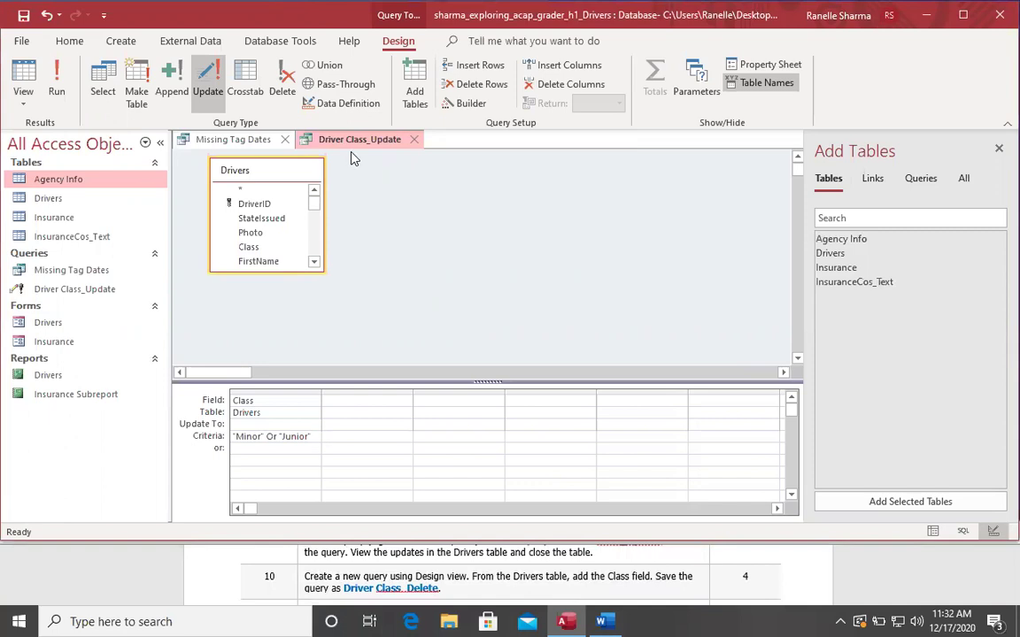
{"action": "right_click", "coordinate": [349, 148]}
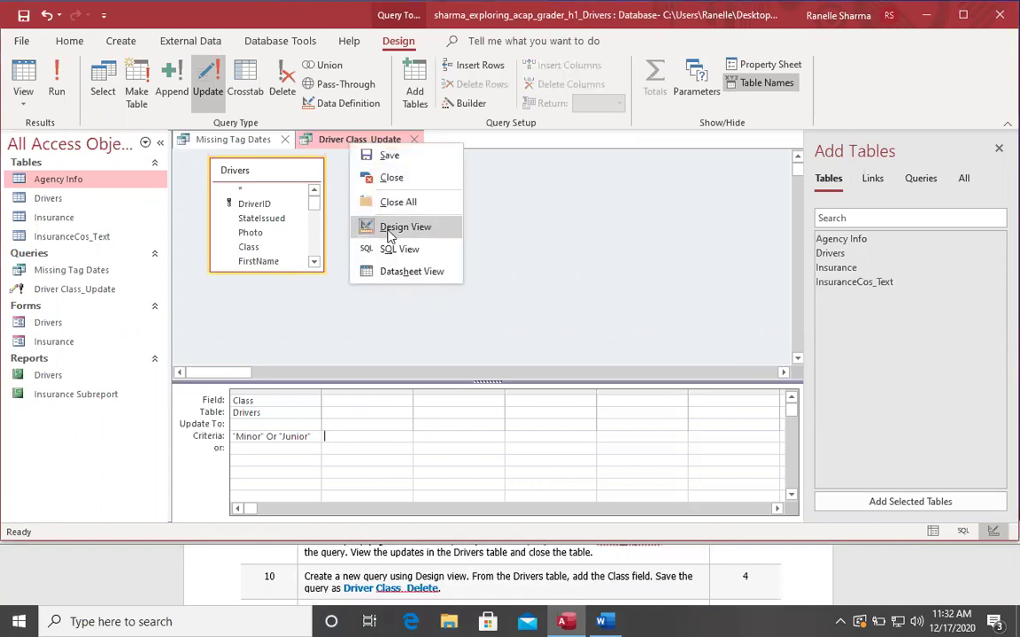
{"action": "left_click", "coordinate": [108, 289]}
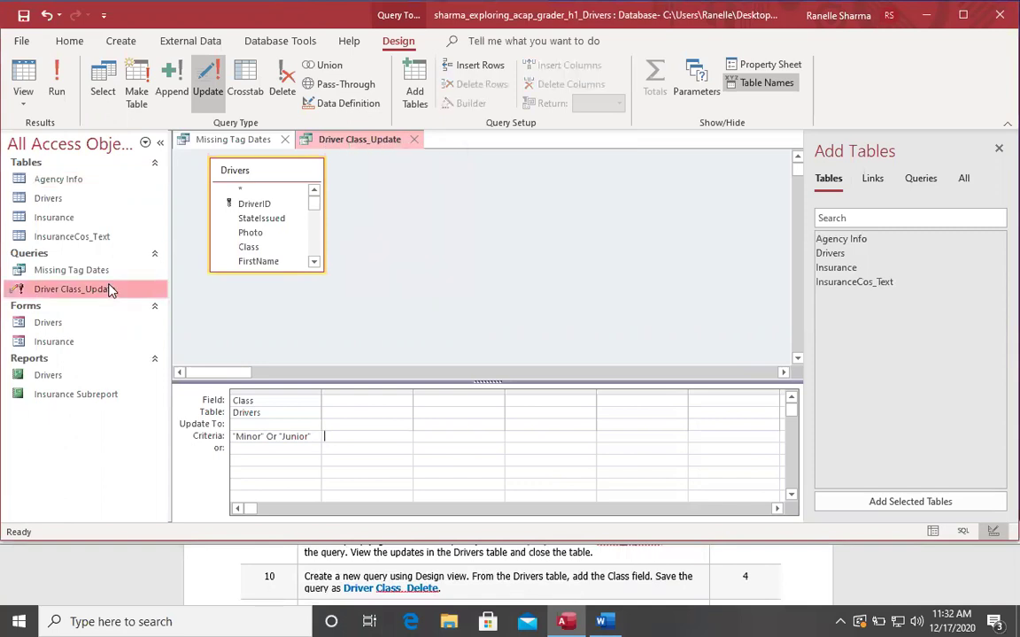
{"action": "right_click", "coordinate": [108, 288]}
{"action": "left_click", "coordinate": [157, 368]}
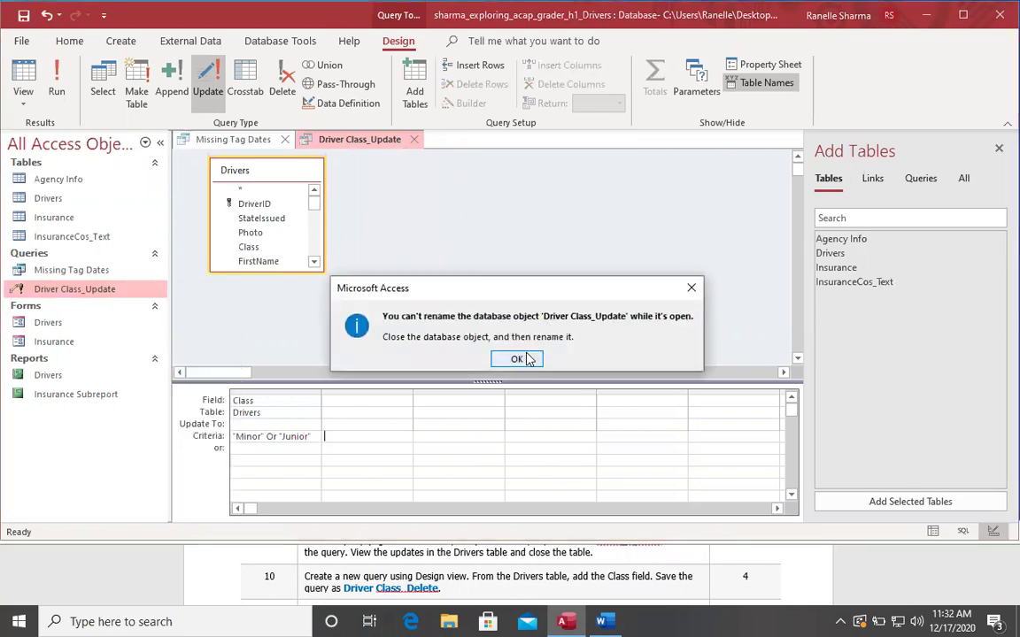
{"action": "left_click", "coordinate": [517, 358]}
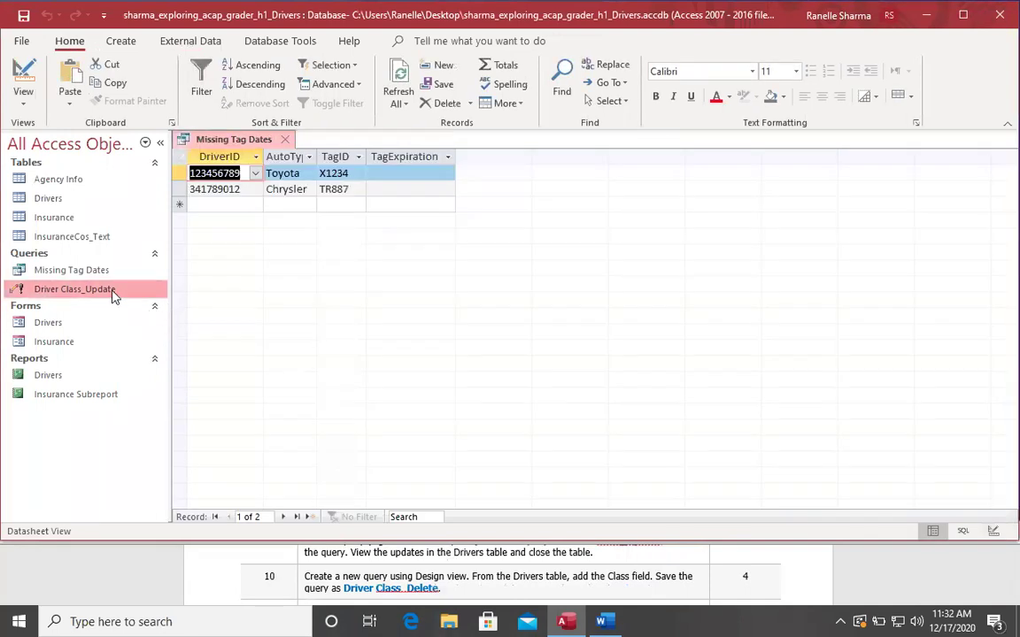
{"action": "right_click", "coordinate": [114, 294]}
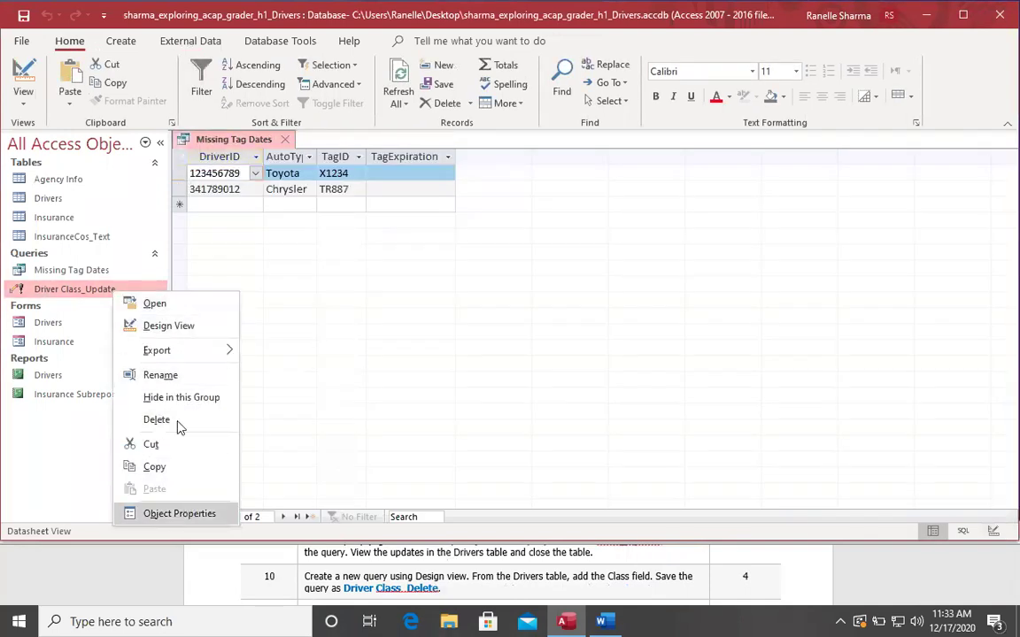
{"action": "left_click", "coordinate": [178, 376]}
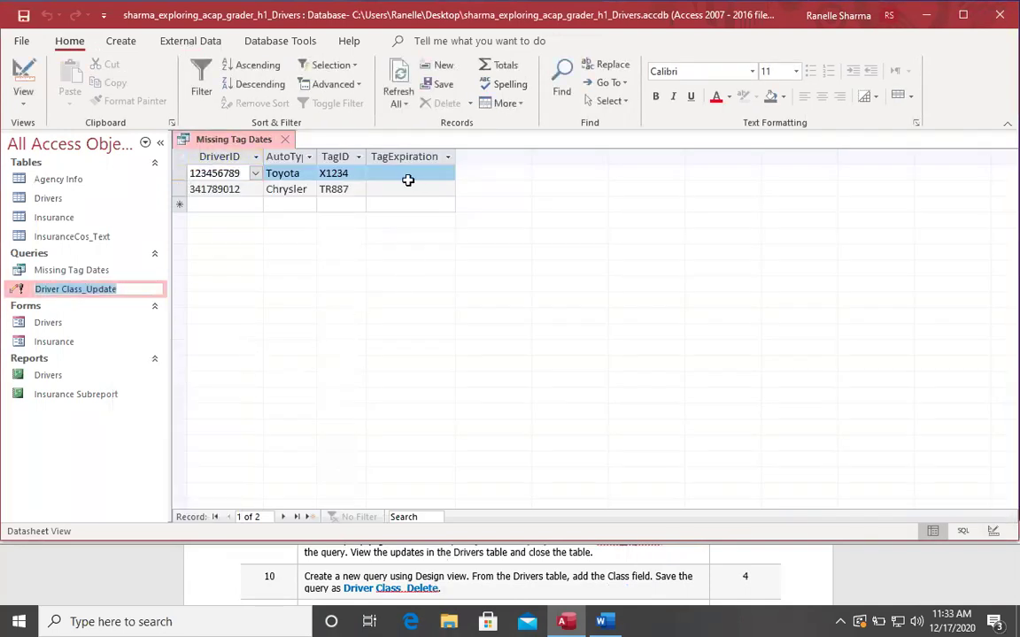
{"action": "key", "text": "Return"}
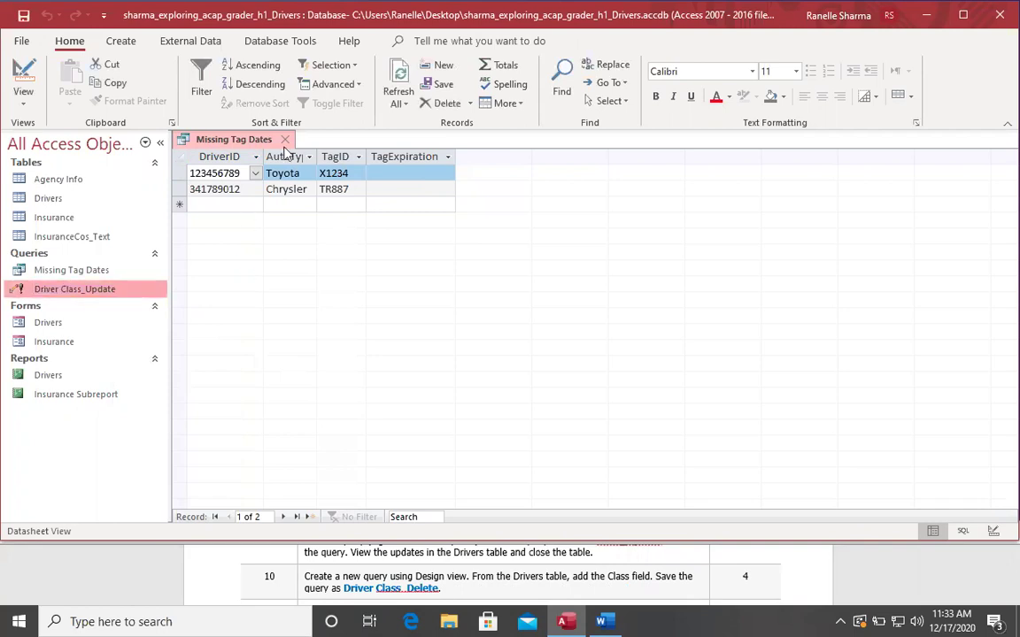
- Close the Missing Tag Dates query and save its design changes
{"action": "left_click", "coordinate": [284, 139]}
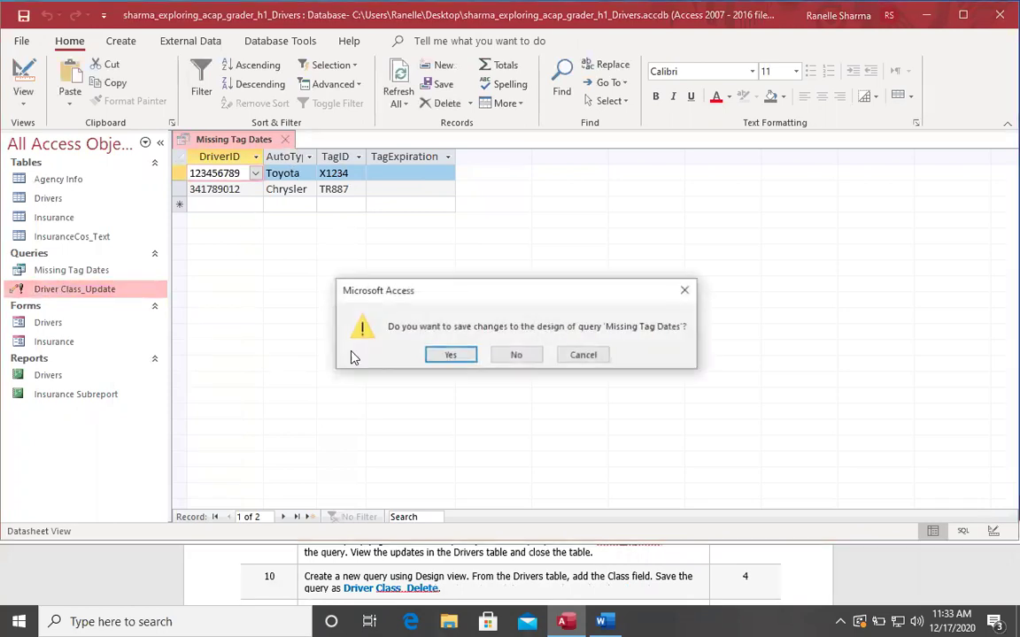
{"action": "left_click", "coordinate": [453, 356]}
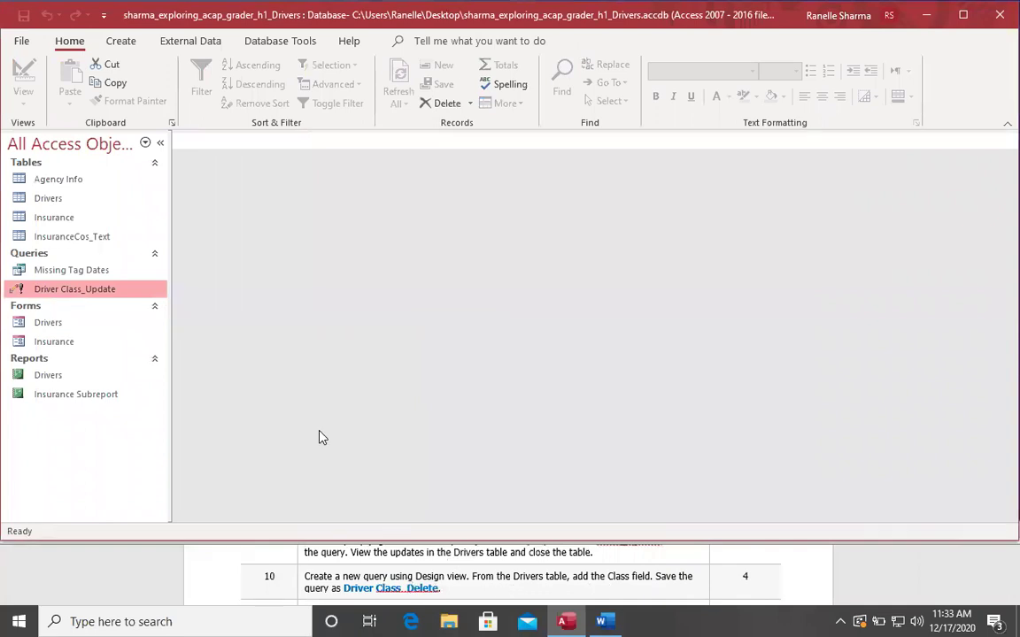
- Create another query in Design view from the Drivers table and add only the Class field
{"action": "left_click", "coordinate": [120, 45]}
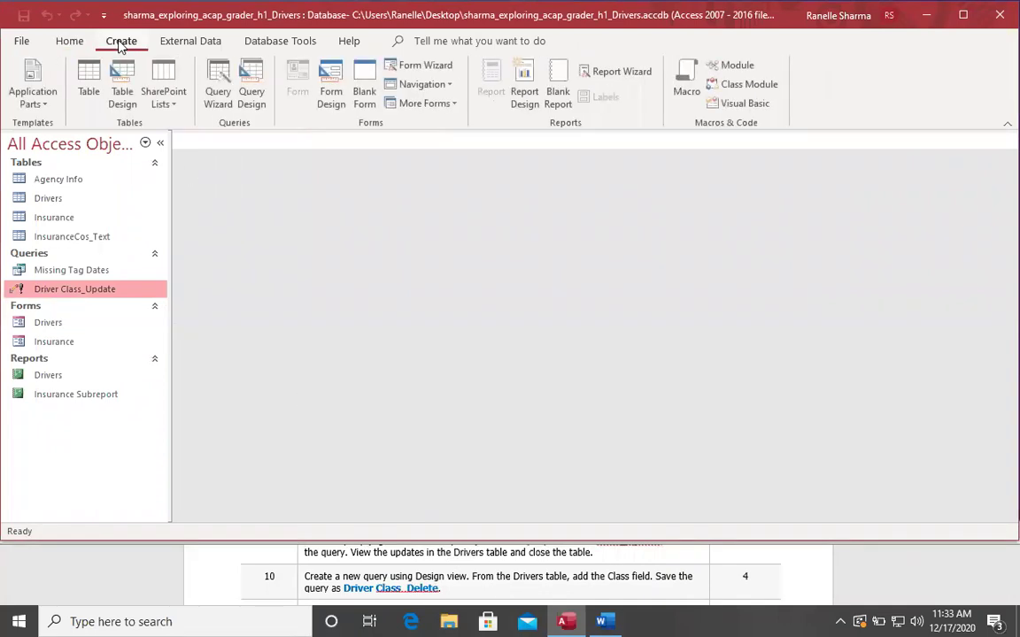
{"action": "left_click", "coordinate": [250, 84]}
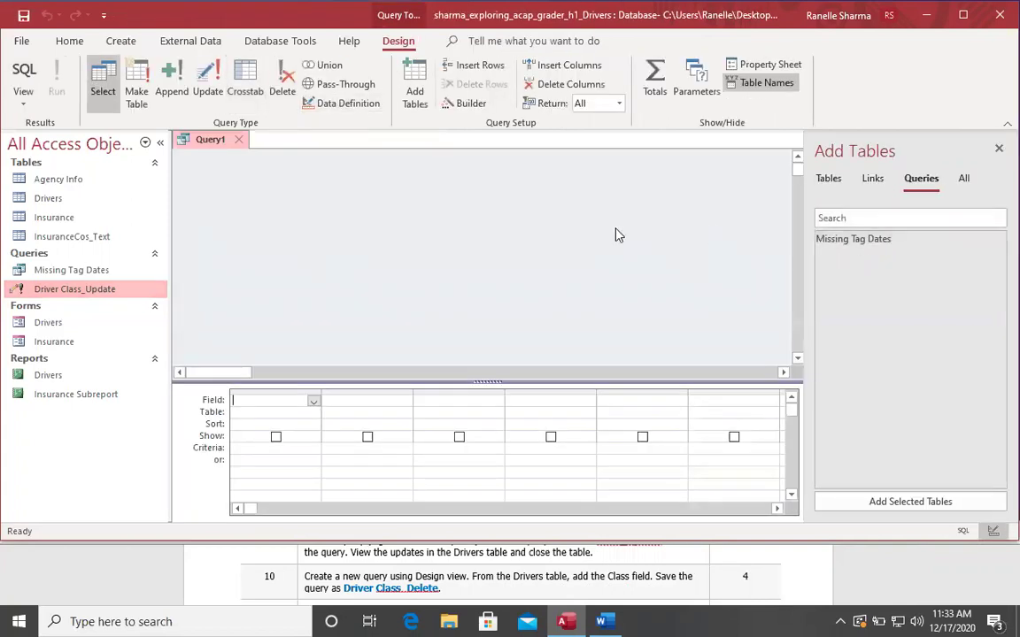
{"action": "left_click", "coordinate": [826, 179]}
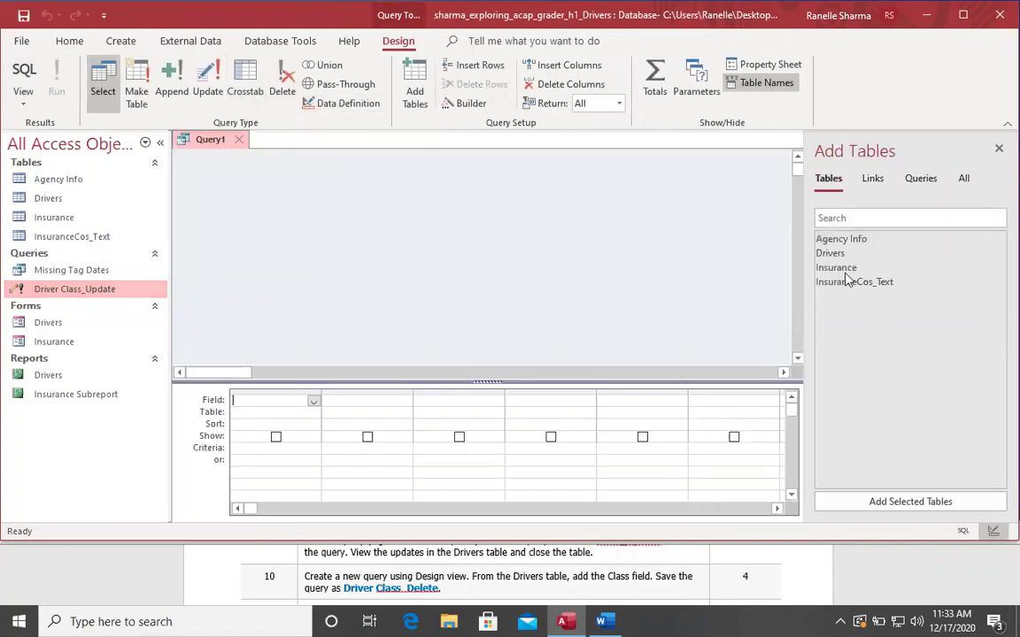
{"action": "double_click", "coordinate": [832, 253]}
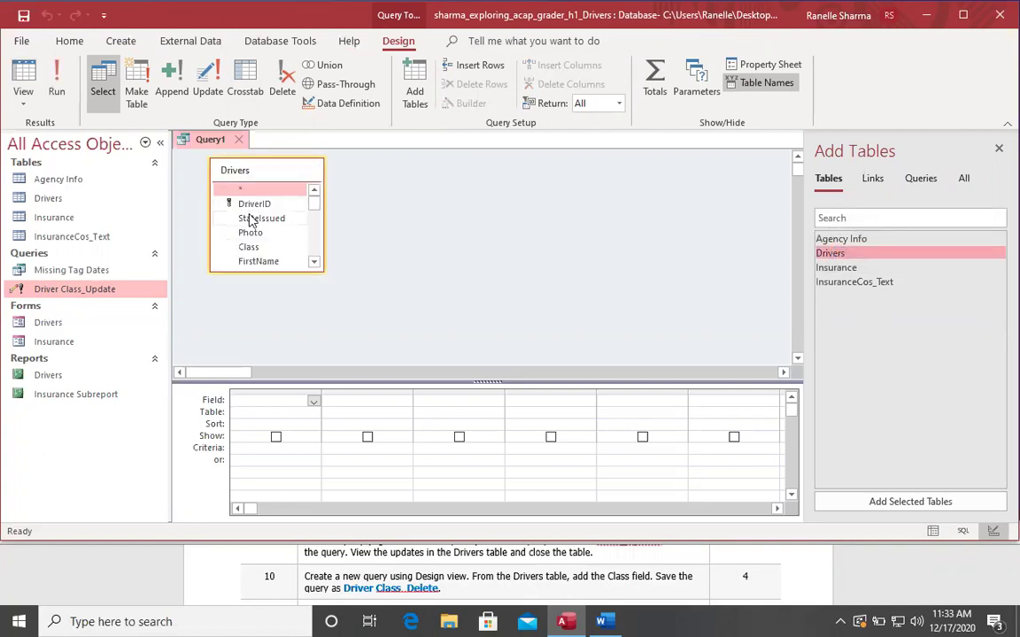
{"action": "double_click", "coordinate": [251, 247]}
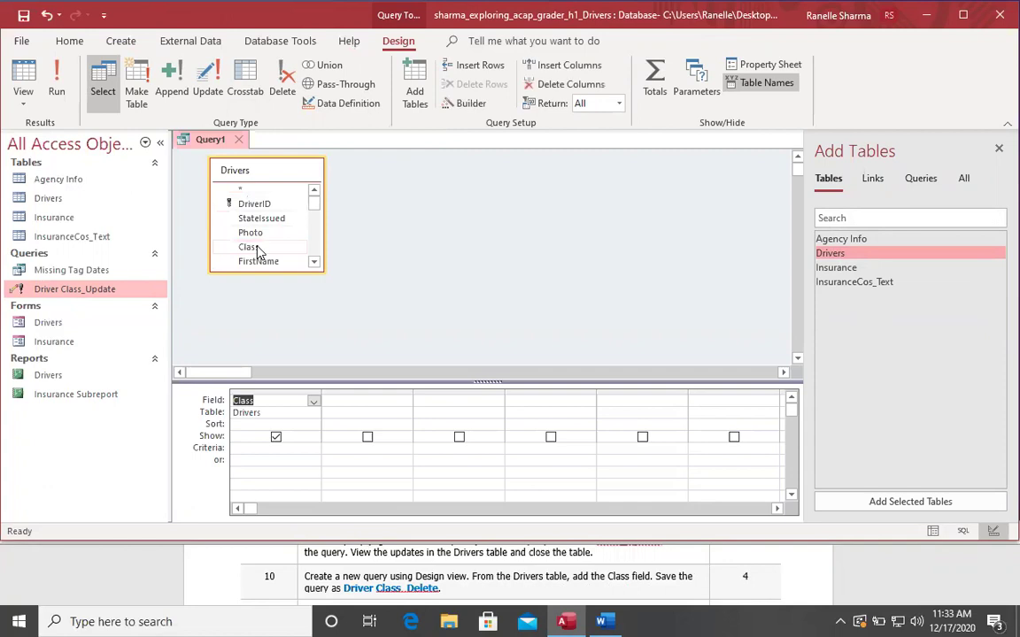
- Close the new Class query, saving it as Driver Class_Delete from instruction 10, and go on to instruction 11
{"action": "left_click", "coordinate": [238, 139]}
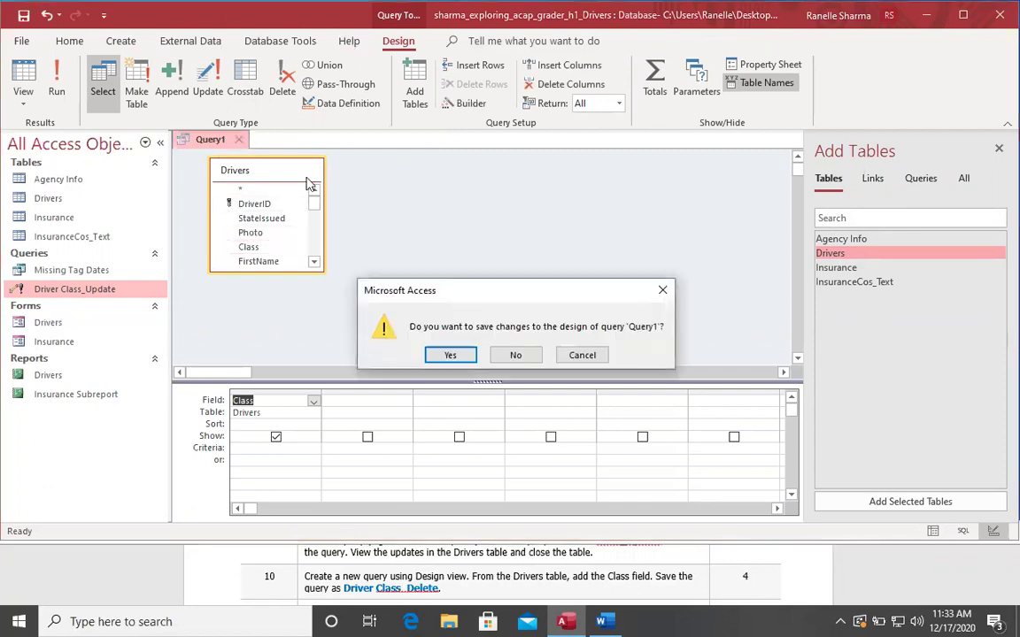
{"action": "left_click", "coordinate": [448, 355]}
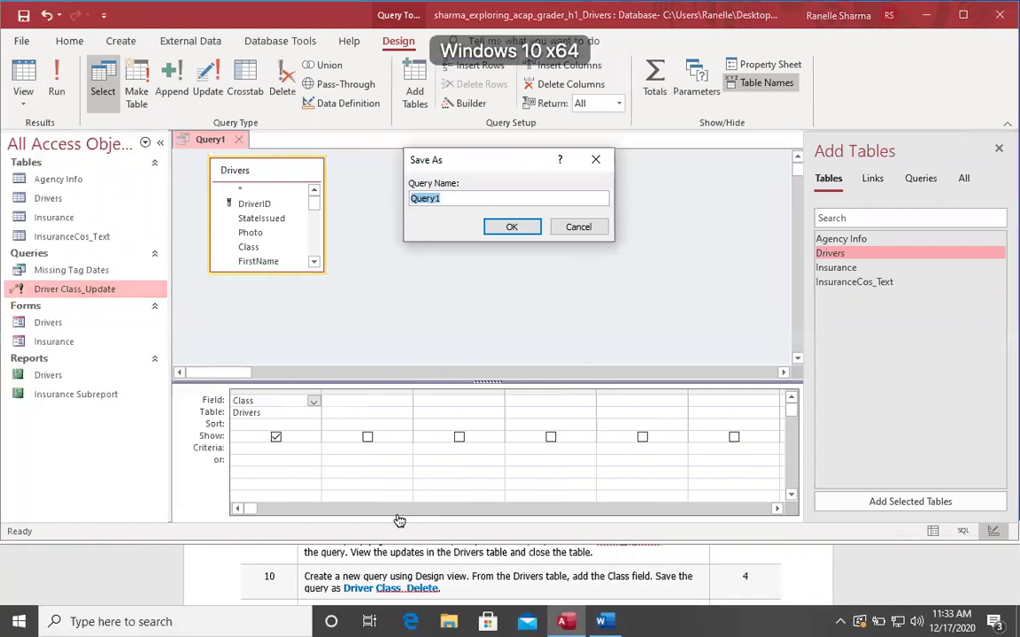
{"action": "left_click", "coordinate": [401, 592]}
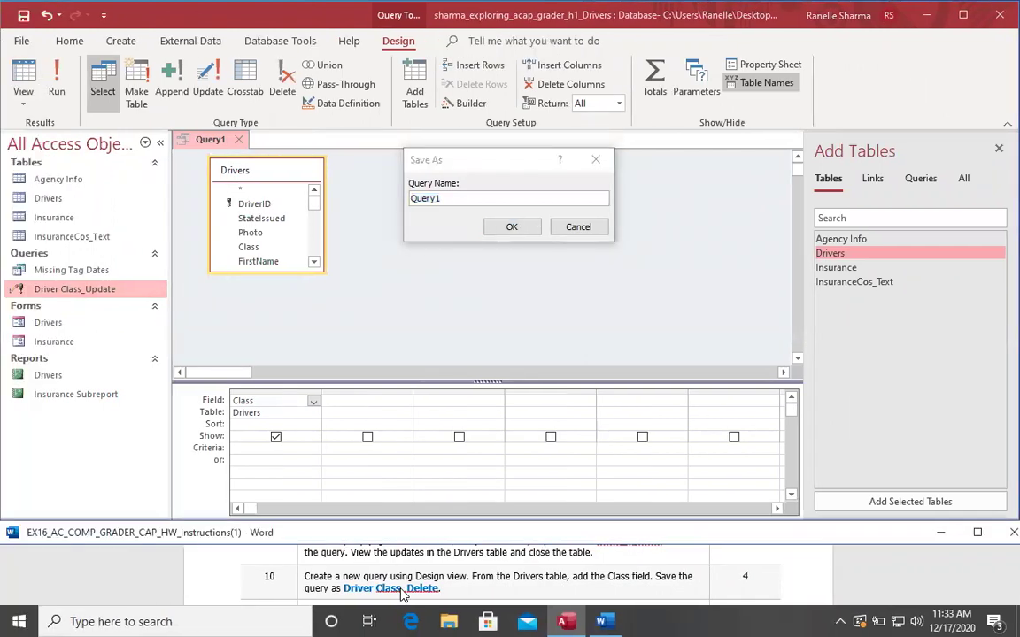
{"action": "double_click", "coordinate": [401, 588]}
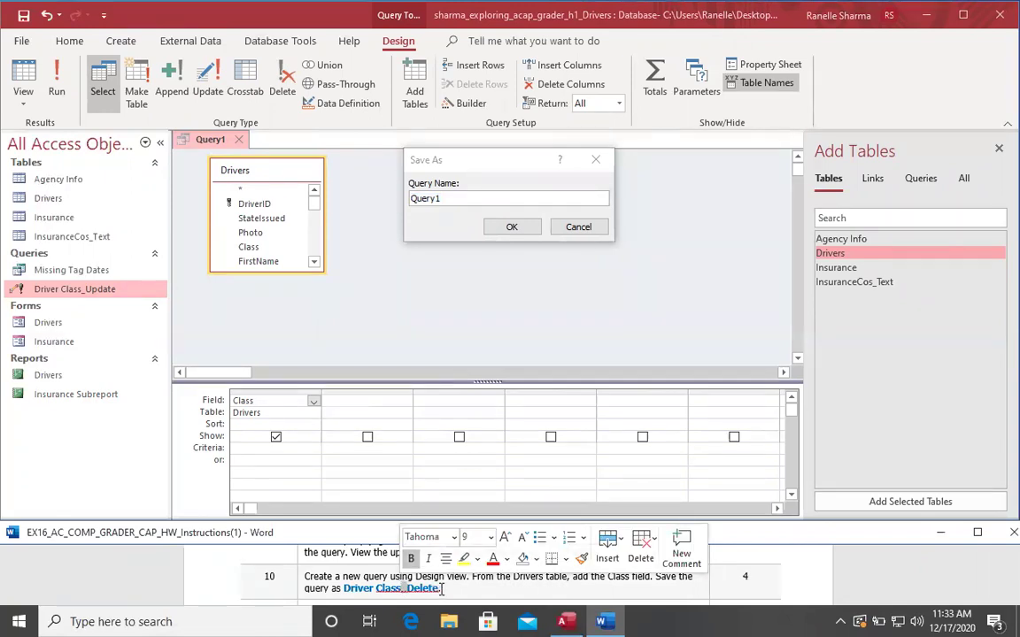
{"action": "left_click_drag", "start_coordinate": [437, 588], "coordinate": [350, 590]}
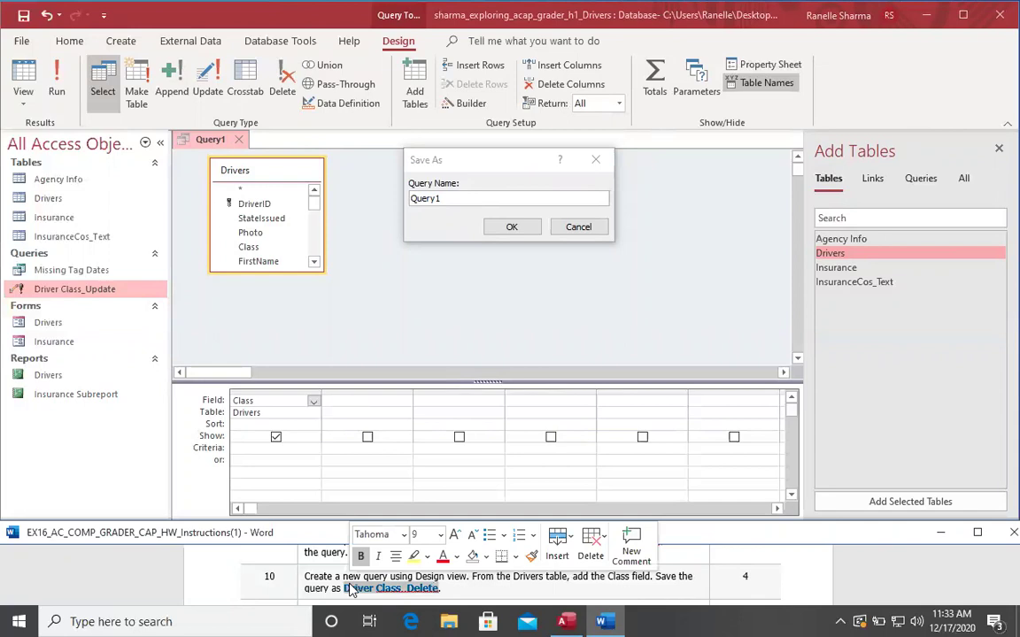
{"action": "left_click", "coordinate": [468, 200]}
{"action": "type", "text": "Driver Class_Delete"}
{"action": "left_click", "coordinate": [512, 226]}
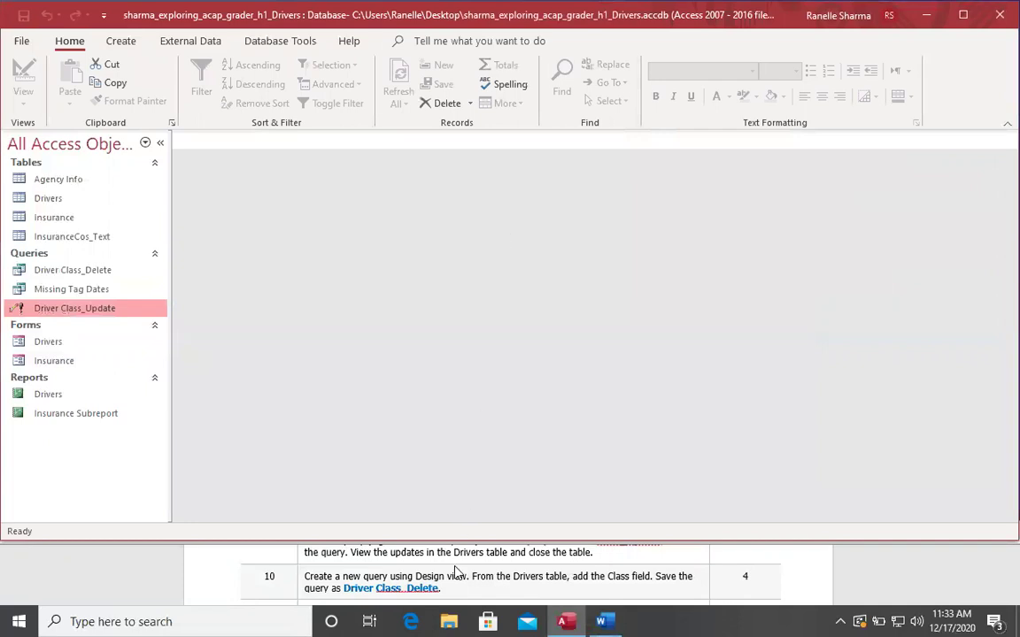
{"action": "scroll", "coordinate": [456, 571], "scroll_direction": "down", "scroll_amount": 1}
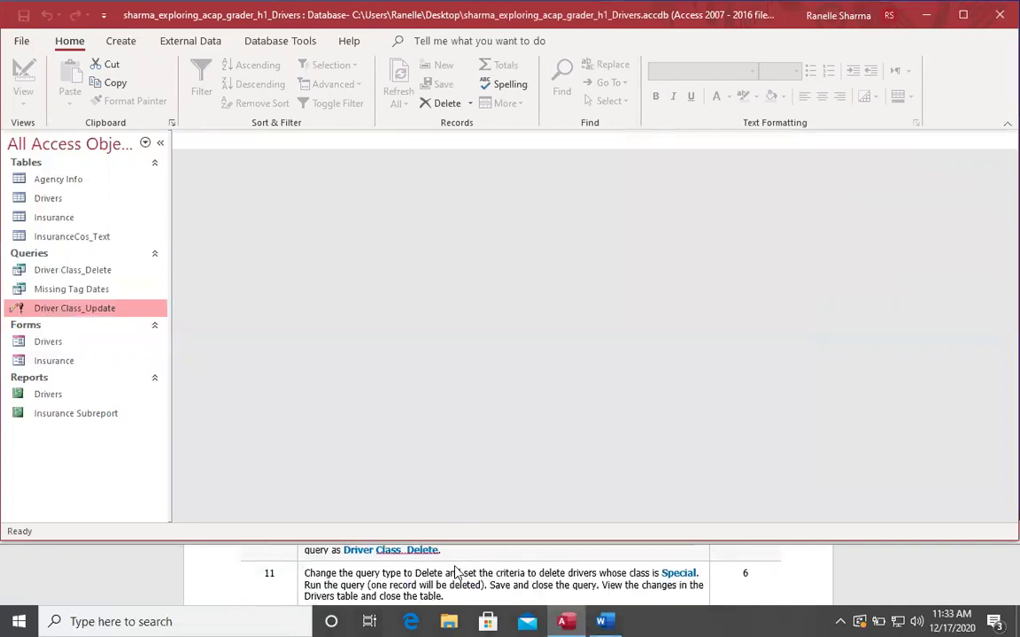
- Try to run the Driver Class_Update query from the object list and dismiss the resulting message
{"action": "scroll", "coordinate": [456, 571], "scroll_direction": "down", "scroll_amount": 1}
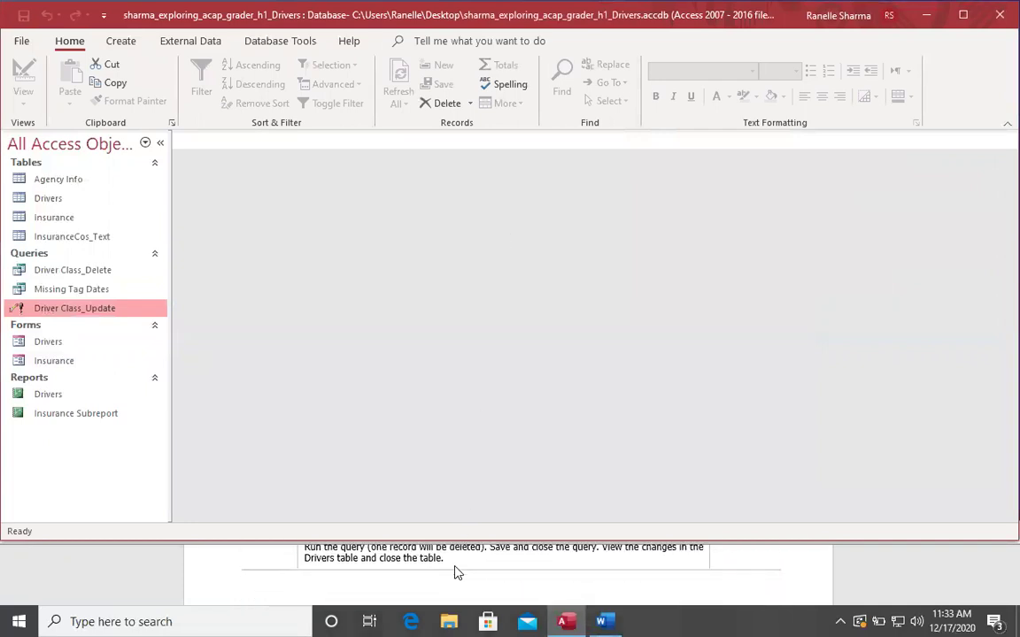
{"action": "scroll", "coordinate": [456, 571], "scroll_direction": "up", "scroll_amount": 1}
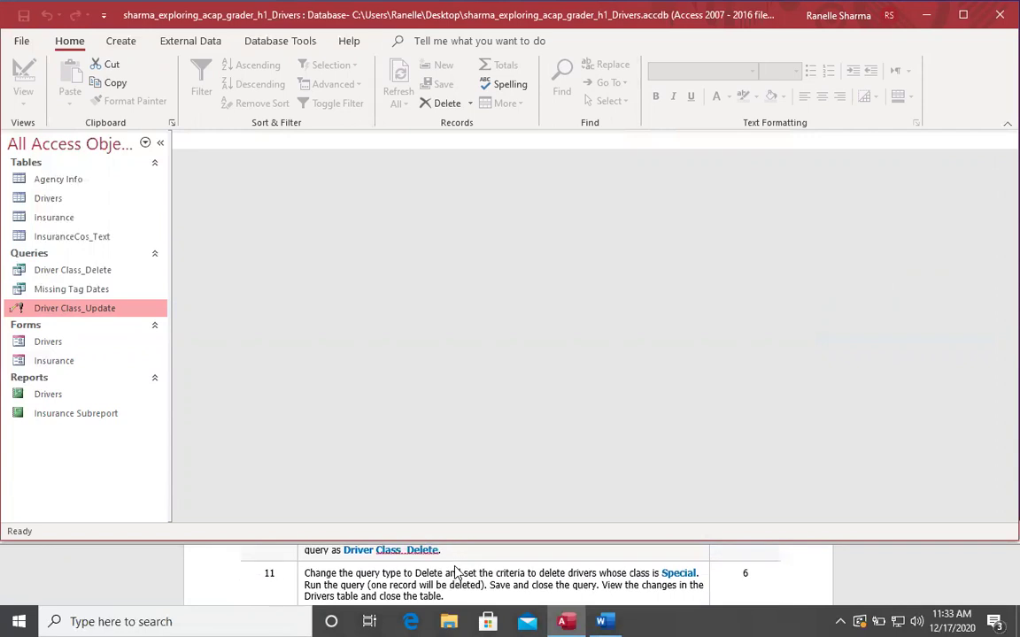
{"action": "double_click", "coordinate": [99, 316]}
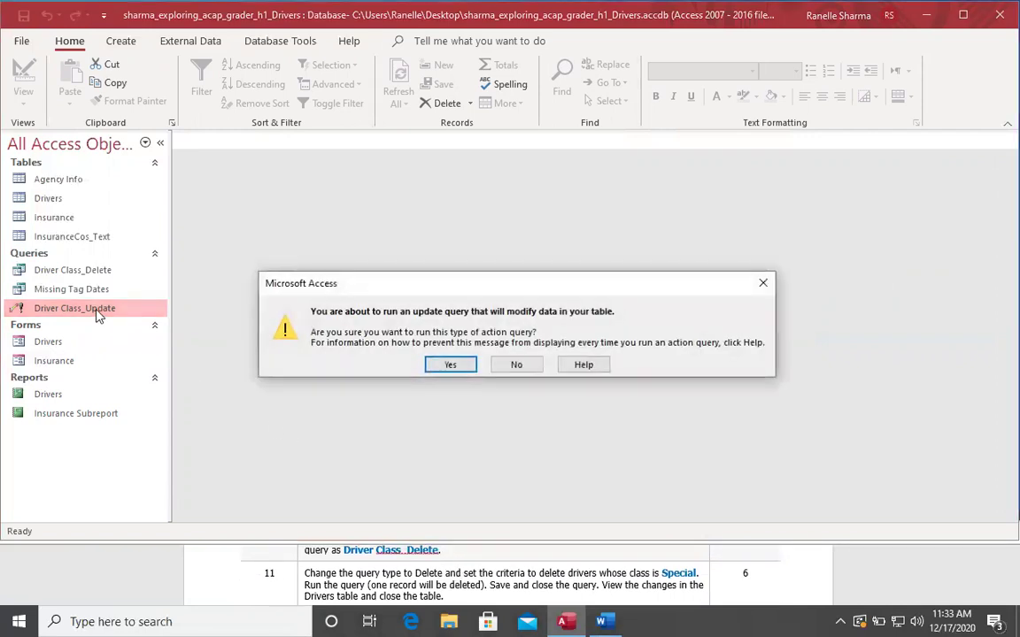
{"action": "left_click", "coordinate": [451, 364]}
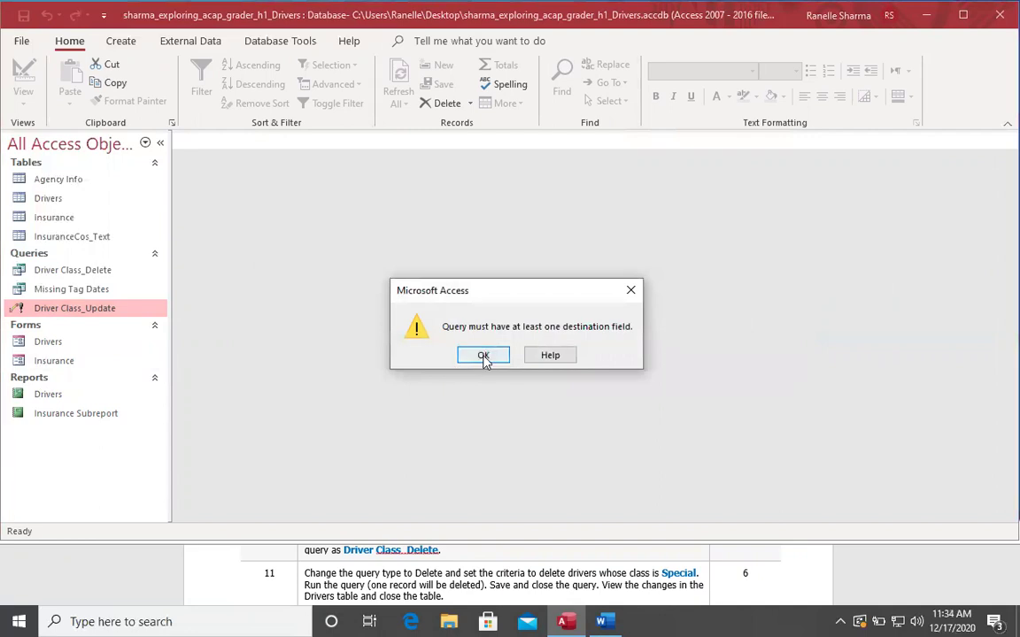
{"action": "left_click", "coordinate": [483, 356]}
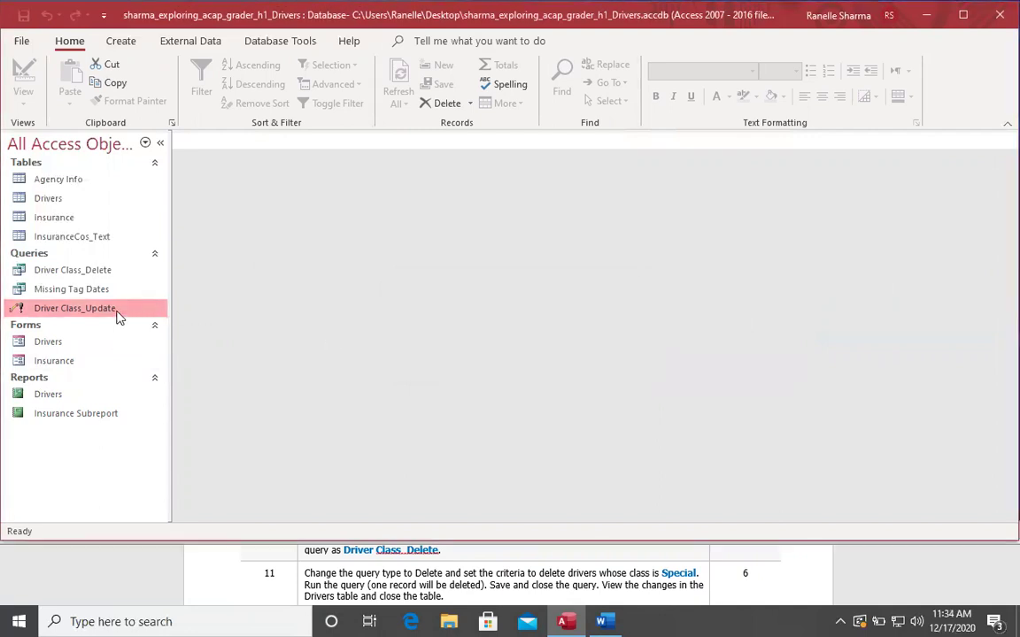
- Open the Driver Class_Update query in Design view and change its query type to Delete
{"action": "right_click", "coordinate": [119, 317]}
{"action": "left_click", "coordinate": [147, 346]}
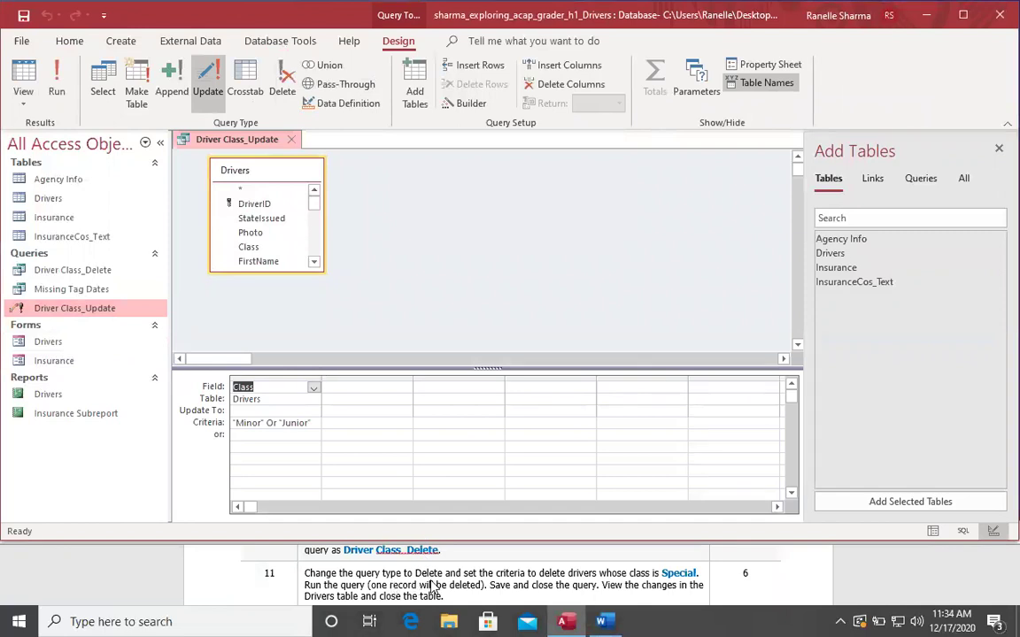
{"action": "left_click", "coordinate": [283, 89]}
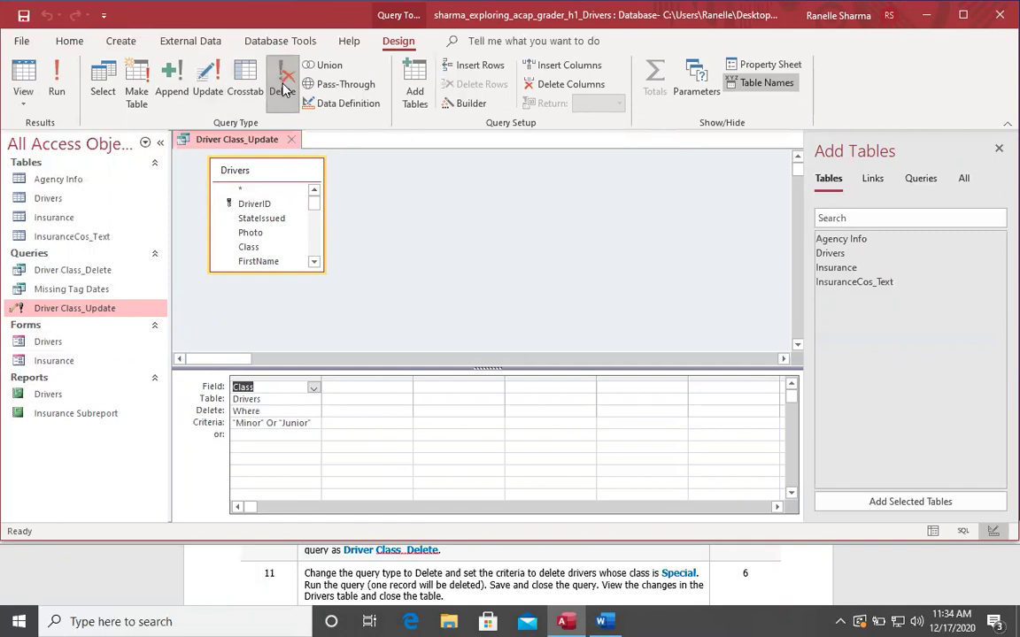
- Replace the criteria of the Class field with Special
{"action": "left_click", "coordinate": [312, 424]}
{"action": "left_click_drag", "start_coordinate": [312, 424], "coordinate": [212, 426]}
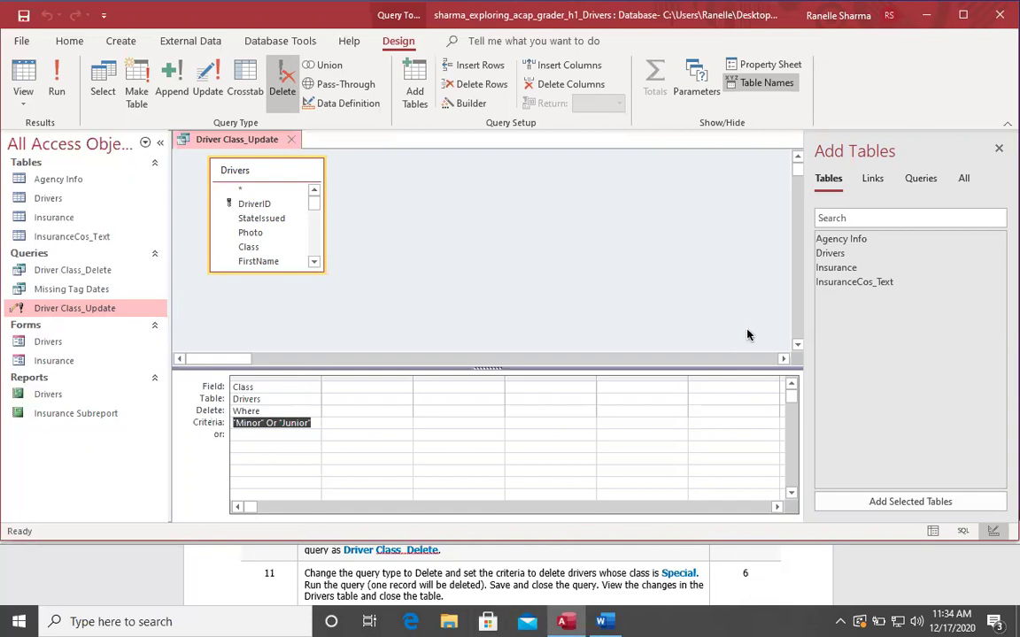
{"action": "left_click", "coordinate": [314, 423]}
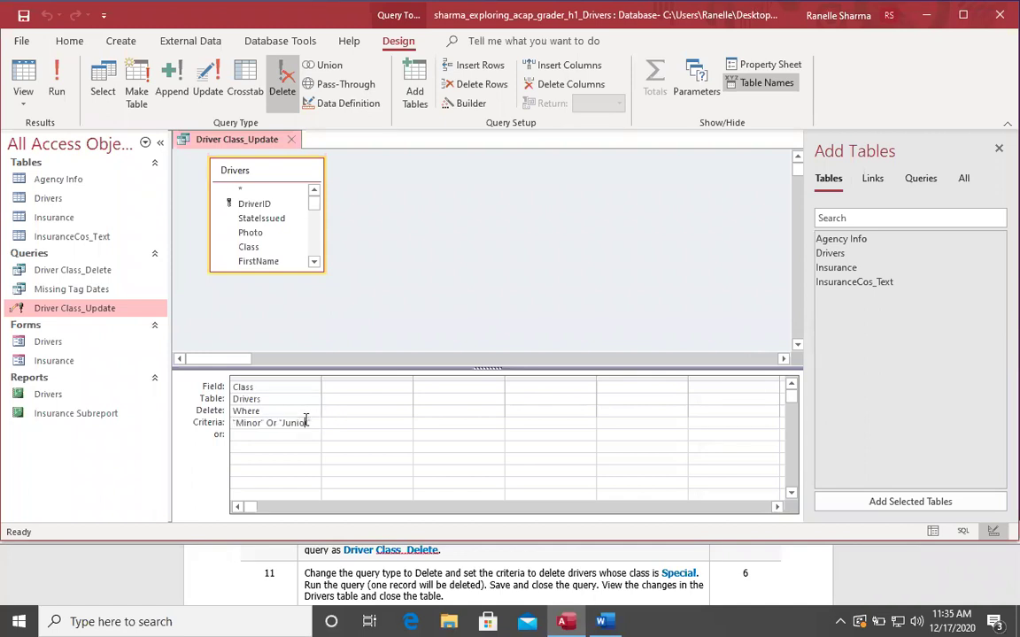
{"action": "left_click_drag", "start_coordinate": [313, 423], "coordinate": [183, 428]}
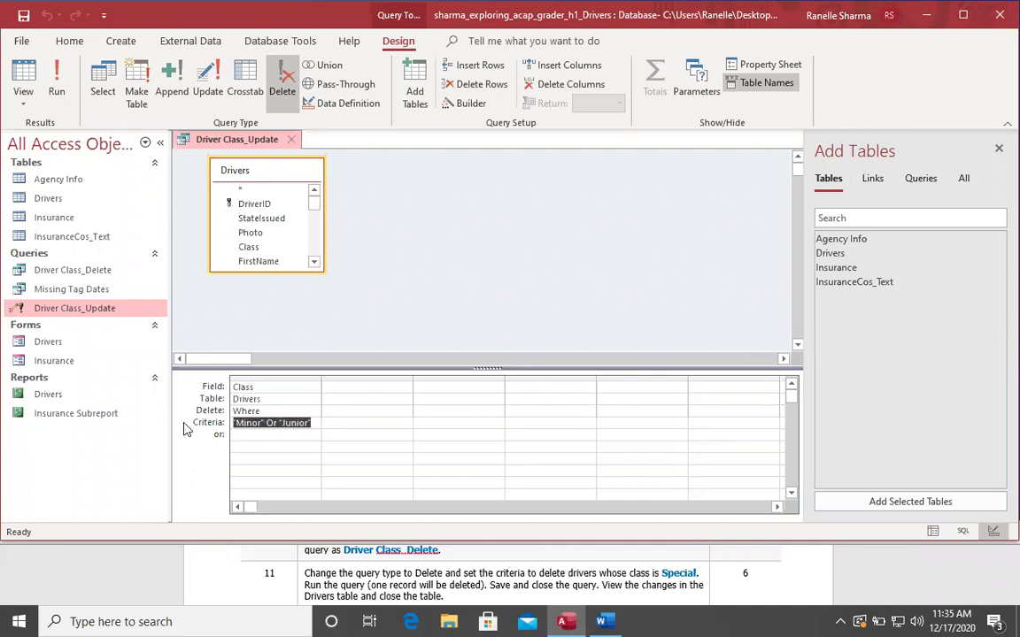
{"action": "type", "text": "Special"}
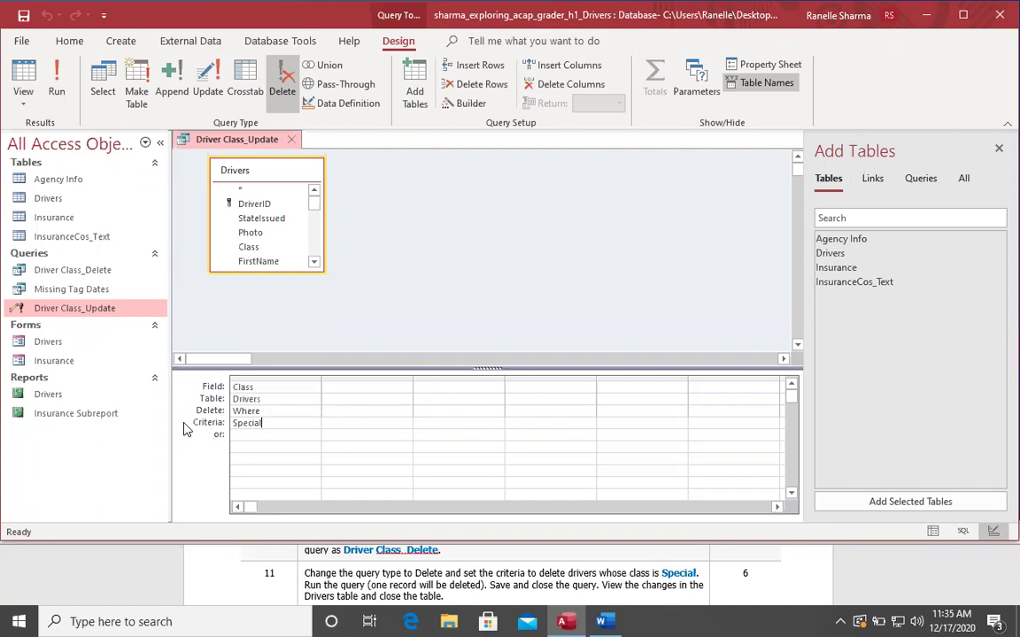
{"action": "left_click", "coordinate": [269, 448]}
- Run the delete query on the Drivers table twice, confirming the deletion each time
{"action": "left_click", "coordinate": [58, 91]}
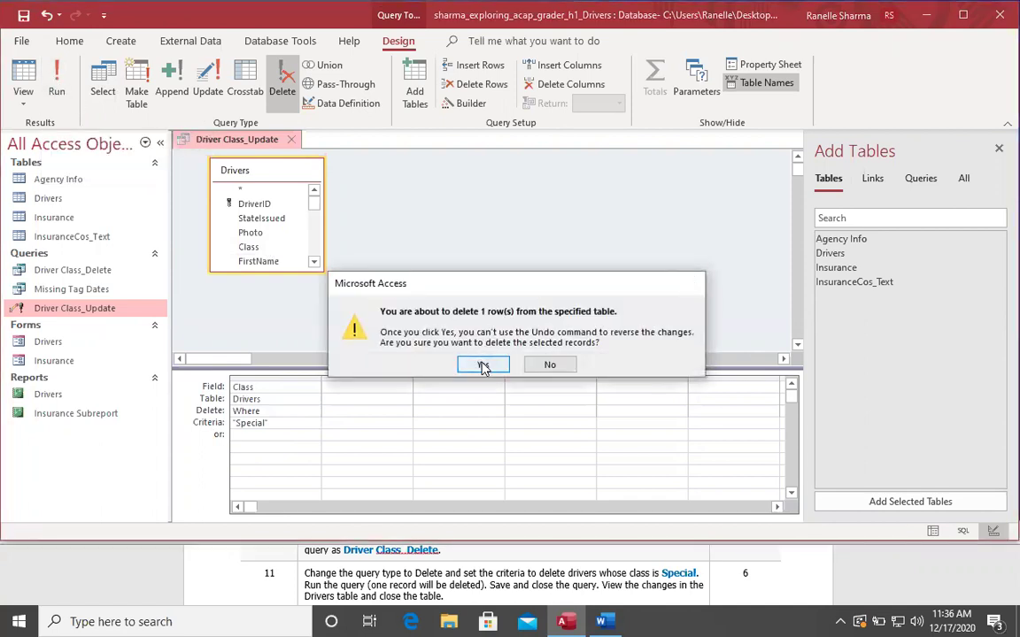
{"action": "left_click", "coordinate": [483, 365]}
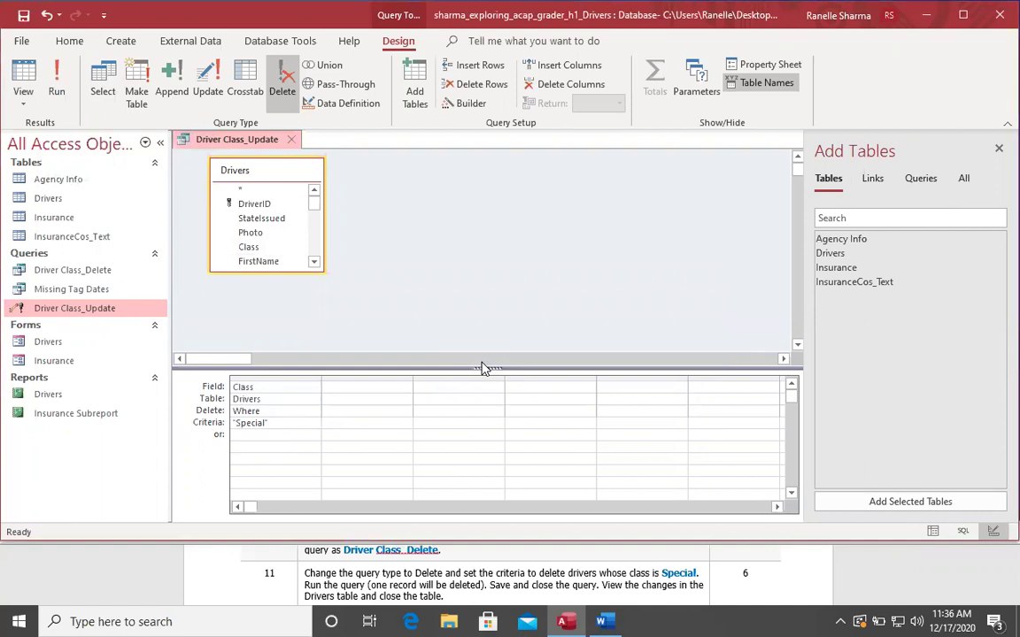
{"action": "left_click", "coordinate": [284, 423]}
{"action": "left_click", "coordinate": [58, 91]}
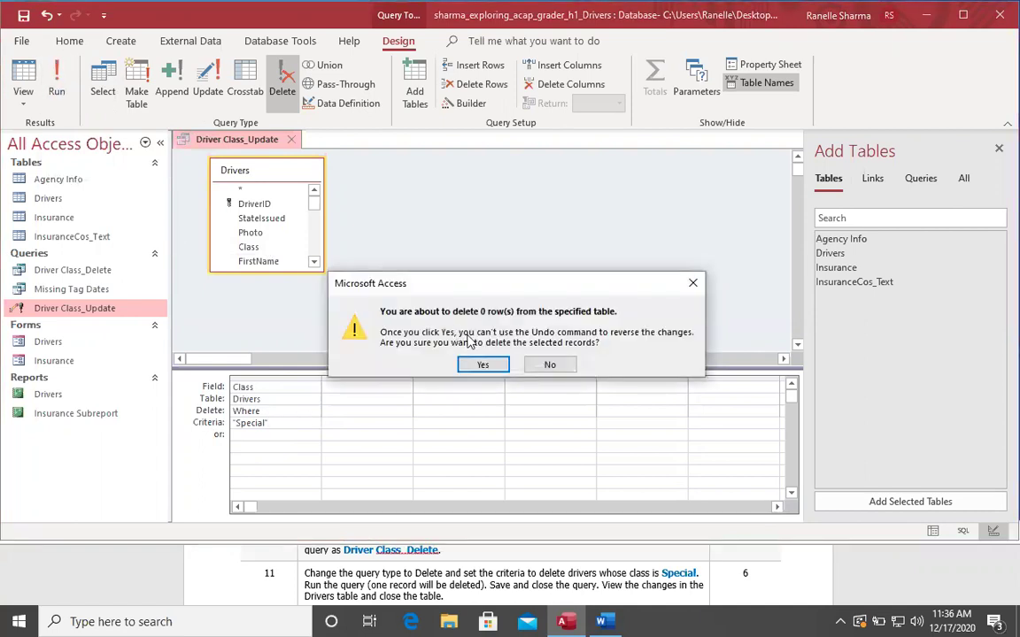
{"action": "left_click", "coordinate": [483, 366]}
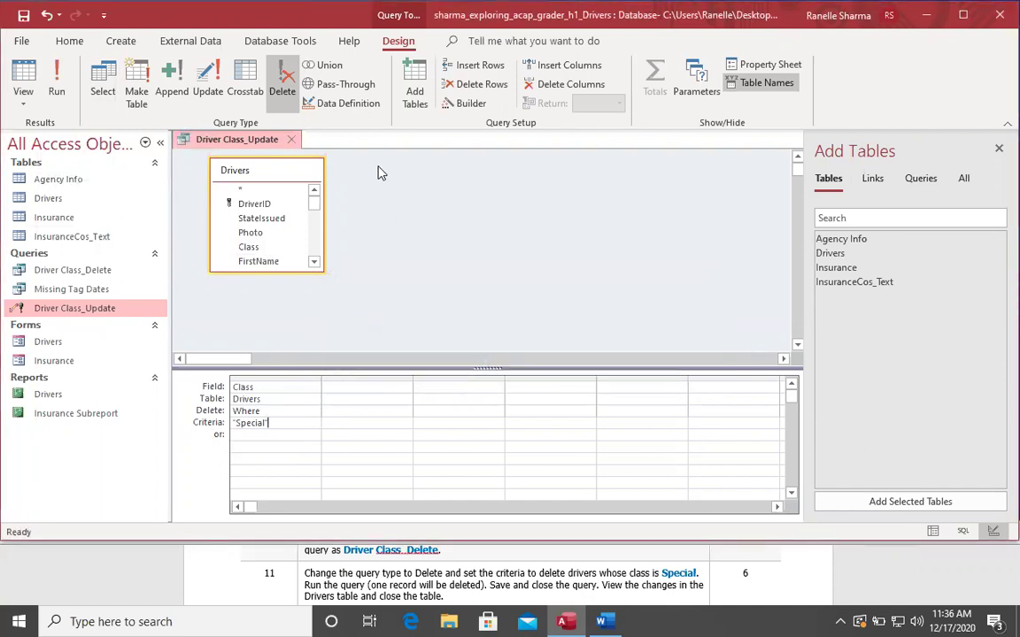
- Close the Driver Class_Update query with its design changes saved, and view the Drivers table before closing it
{"action": "left_click", "coordinate": [291, 139]}
{"action": "left_click", "coordinate": [430, 358]}
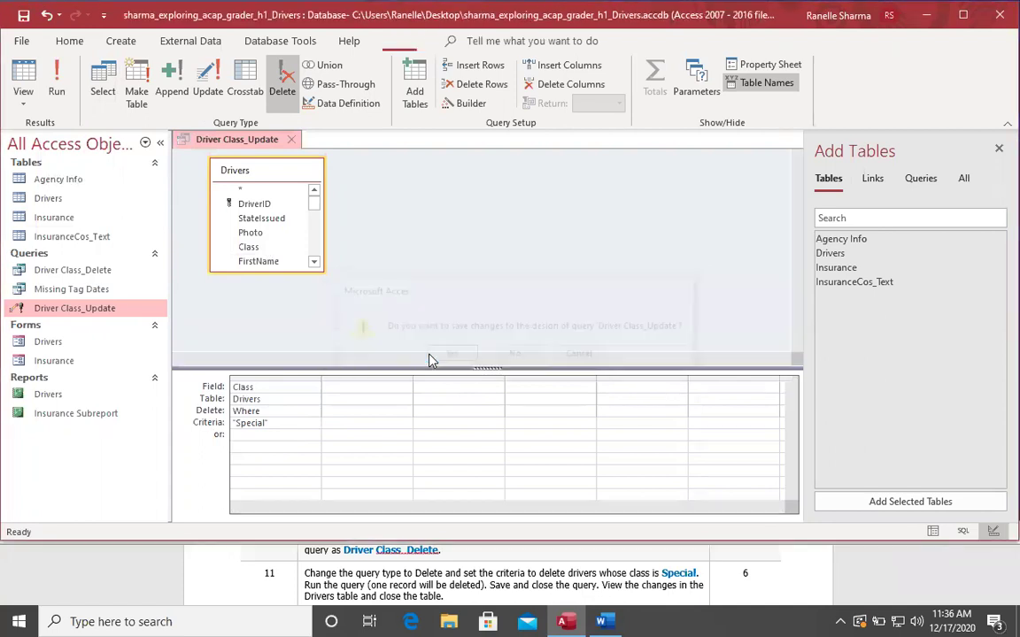
{"action": "double_click", "coordinate": [74, 198]}
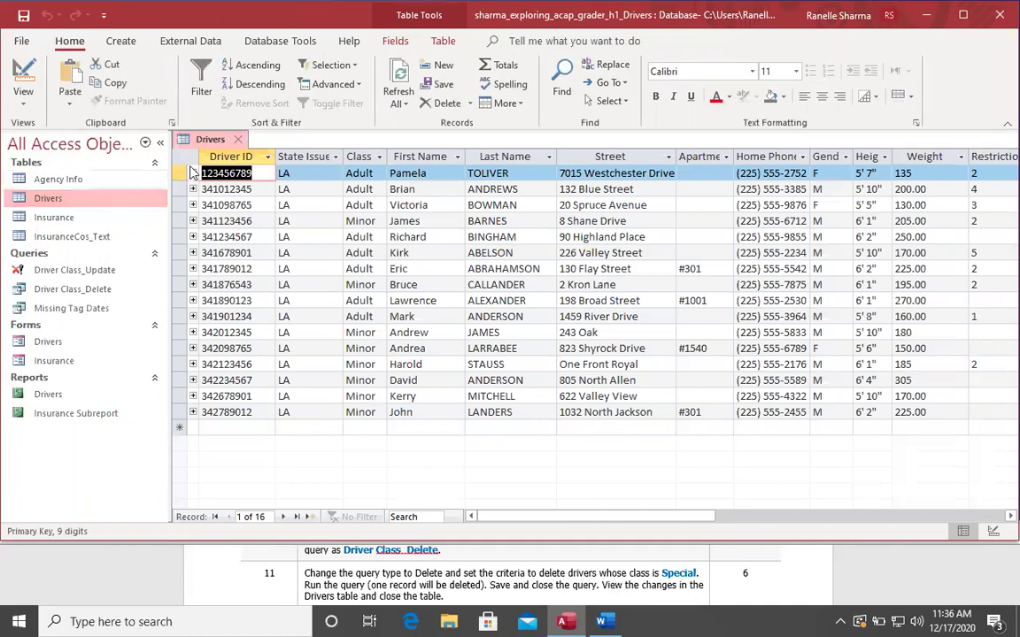
{"action": "left_click", "coordinate": [237, 139]}
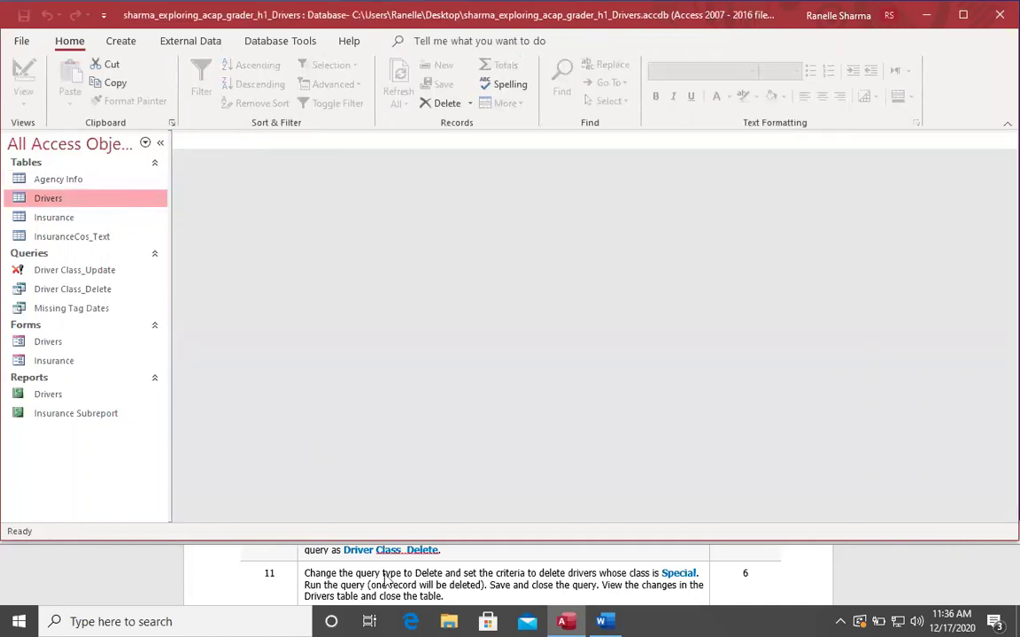
- Go on to instruction 12 and create a query in Design view based on the Insurance table
{"action": "scroll", "coordinate": [382, 578], "scroll_direction": "down", "scroll_amount": 3}
{"action": "scroll", "coordinate": [384, 580], "scroll_direction": "down", "scroll_amount": 2}
{"action": "scroll", "coordinate": [384, 580], "scroll_direction": "down", "scroll_amount": 3}
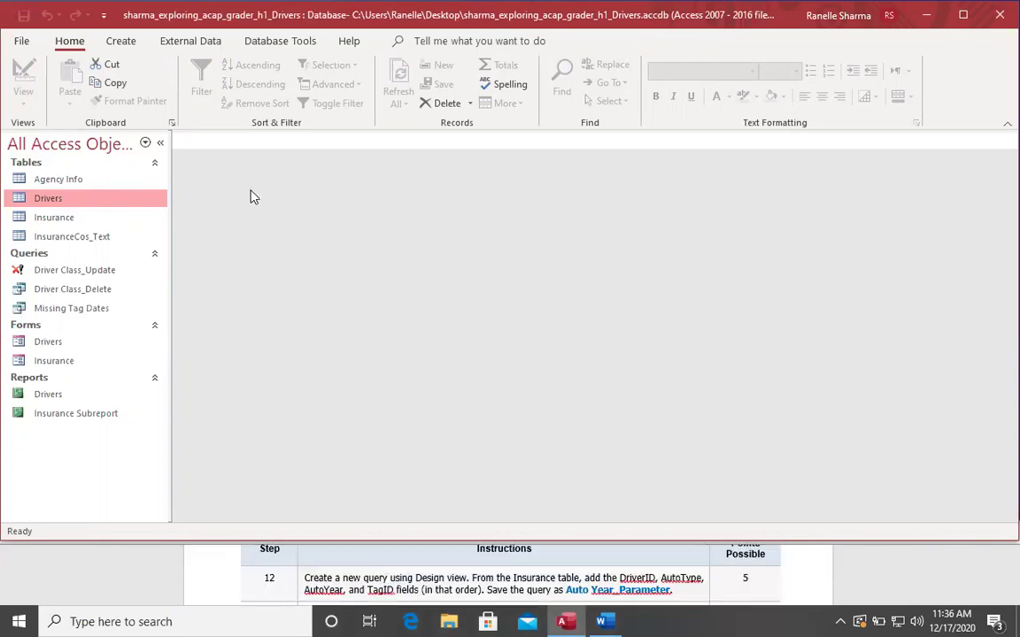
{"action": "left_click", "coordinate": [113, 45]}
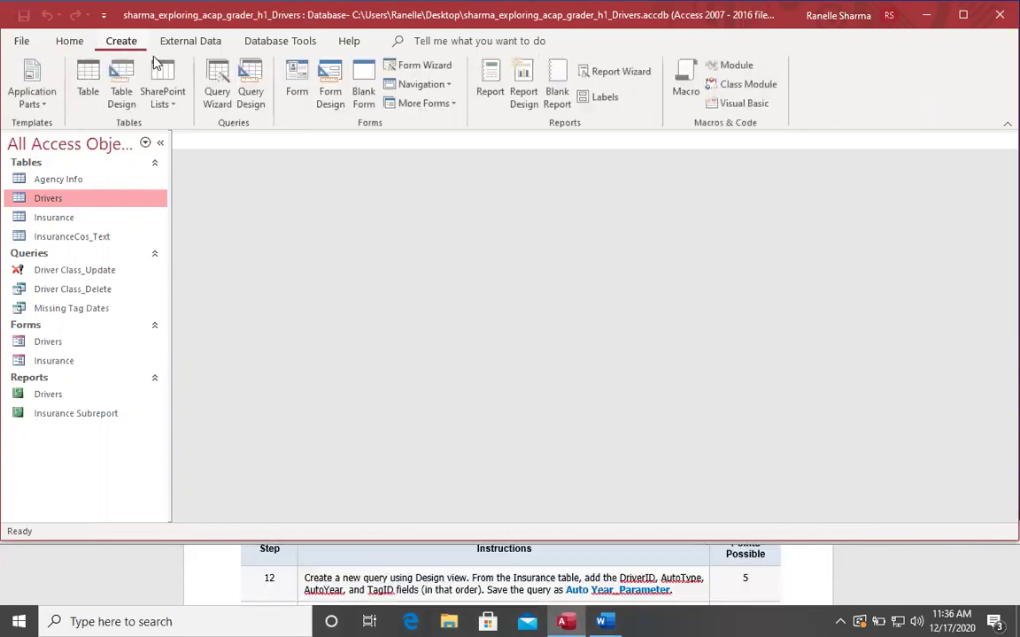
{"action": "left_click", "coordinate": [249, 105]}
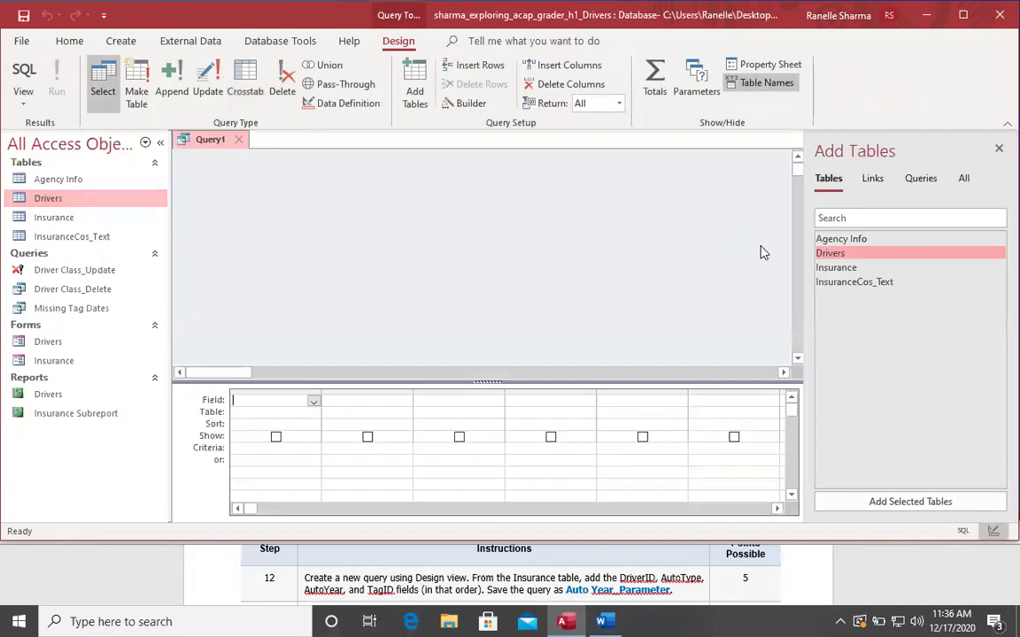
{"action": "double_click", "coordinate": [841, 268]}
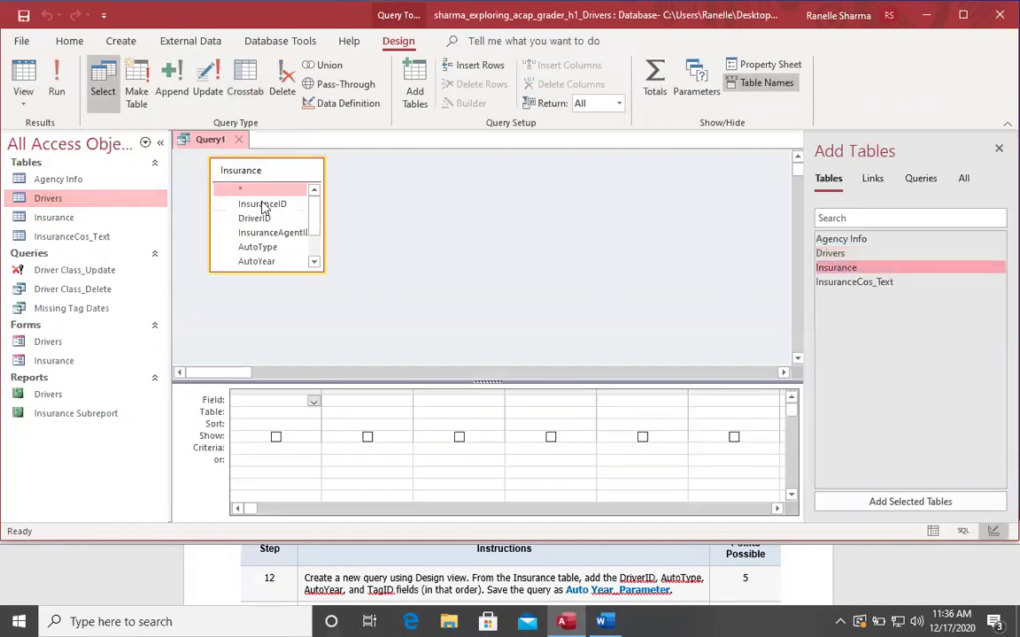
- Add the DriverID, AutoType, AutoYear and TagID fields to the query in that order
{"action": "double_click", "coordinate": [257, 218]}
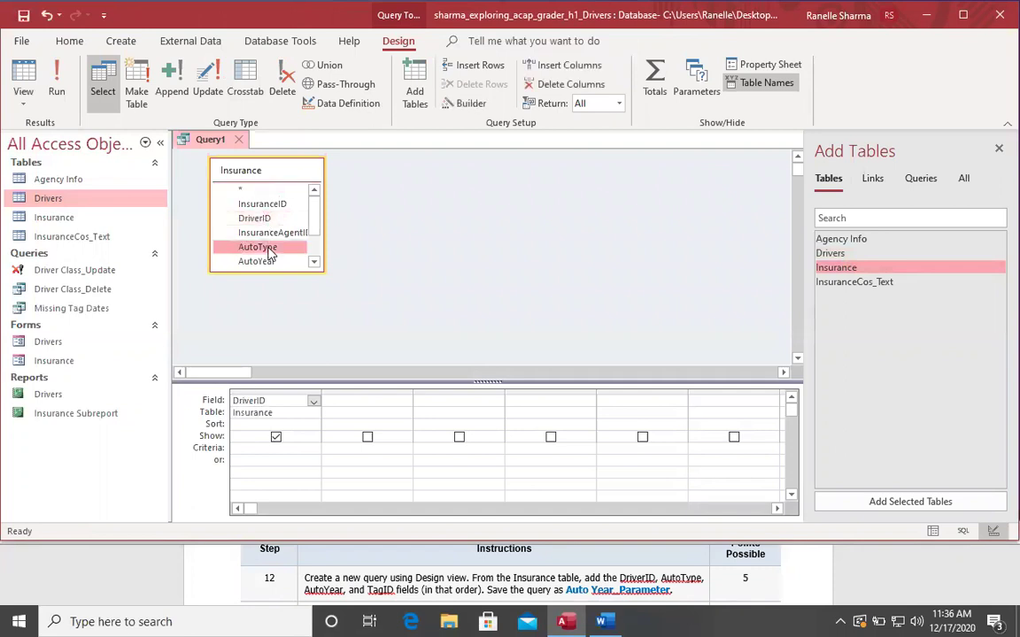
{"action": "double_click", "coordinate": [257, 247]}
{"action": "double_click", "coordinate": [257, 262]}
{"action": "scroll", "coordinate": [314, 263], "scroll_direction": "down", "scroll_amount": 2}
{"action": "double_click", "coordinate": [275, 240]}
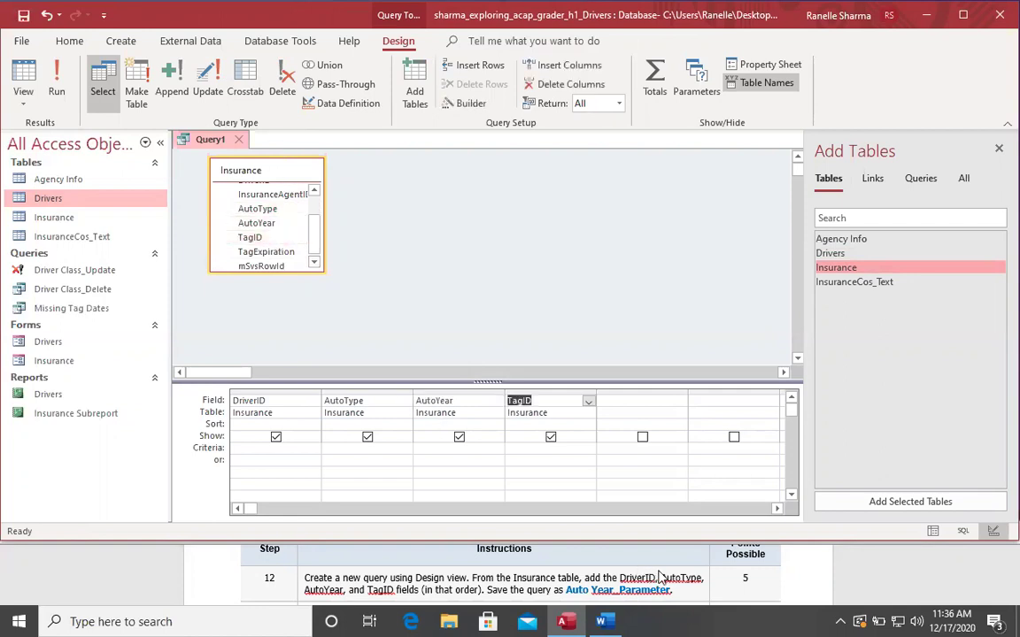
- Save the new query as Auto Year_Parameter, the name given in instruction 12
{"action": "left_click", "coordinate": [670, 595]}
{"action": "left_click_drag", "start_coordinate": [670, 592], "coordinate": [565, 591]}
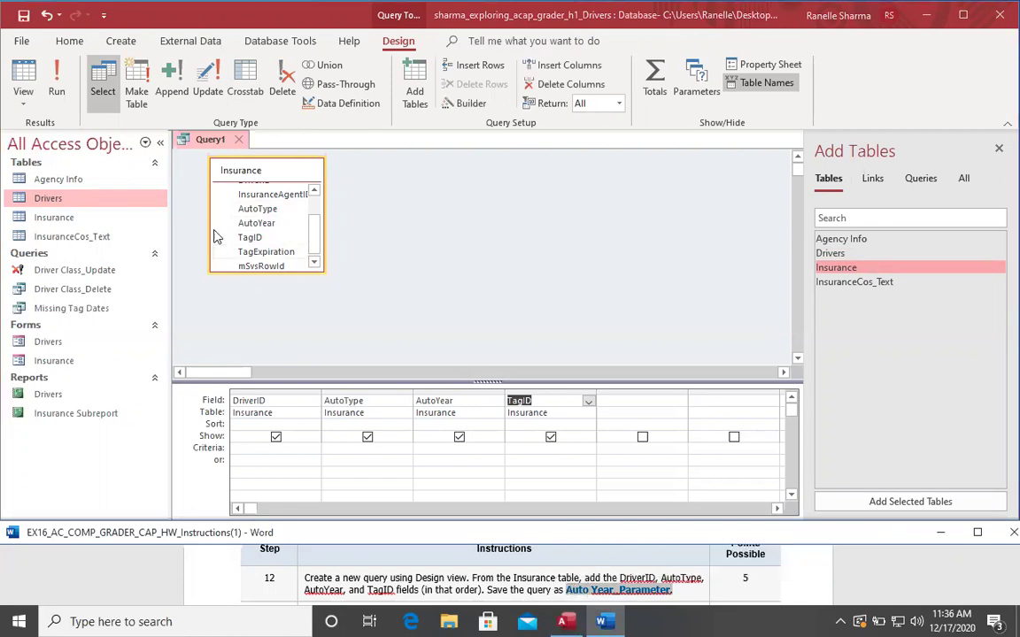
{"action": "right_click", "coordinate": [208, 139]}
{"action": "left_click", "coordinate": [232, 150]}
{"action": "type", "text": "Auto Year_Parameter"}
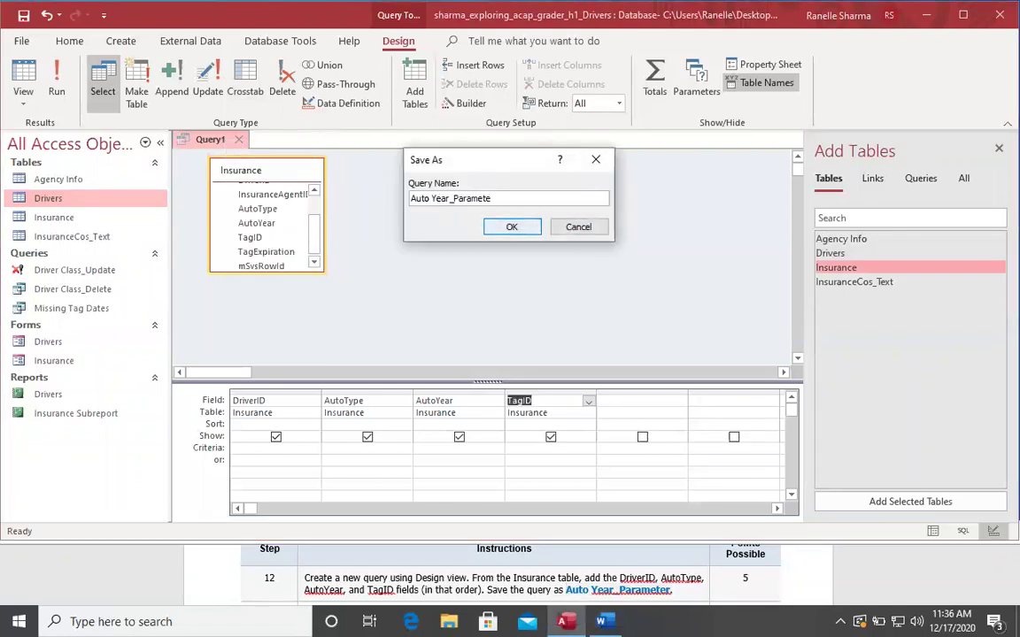
{"action": "left_click", "coordinate": [511, 227]}
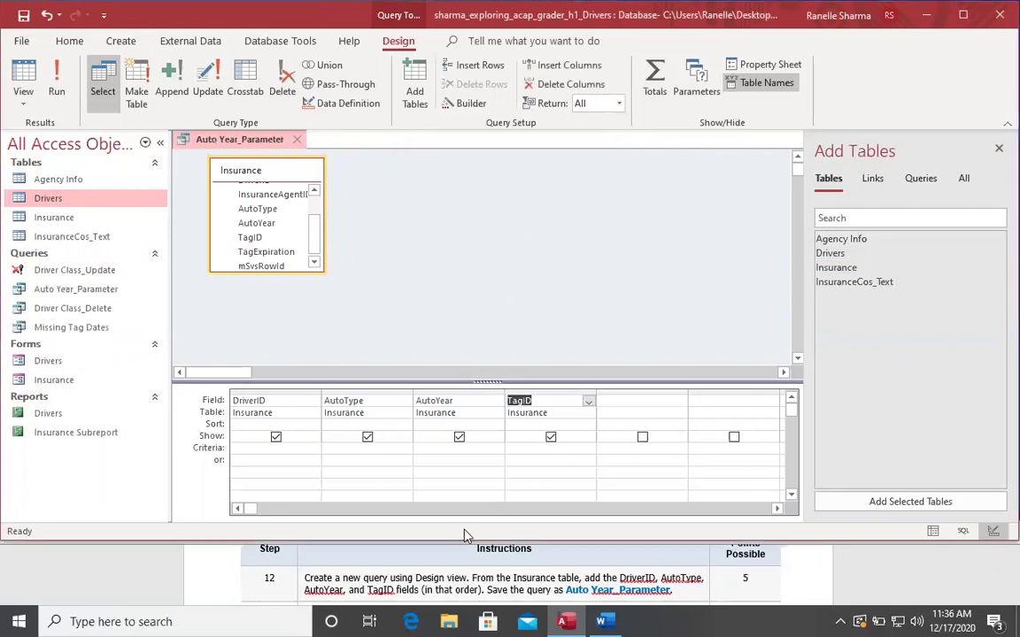
- Copy the prompt text "Enter the auto year:" from instruction 13 into the criteria of the DriverID field
{"action": "scroll", "coordinate": [467, 576], "scroll_direction": "down", "scroll_amount": 1}
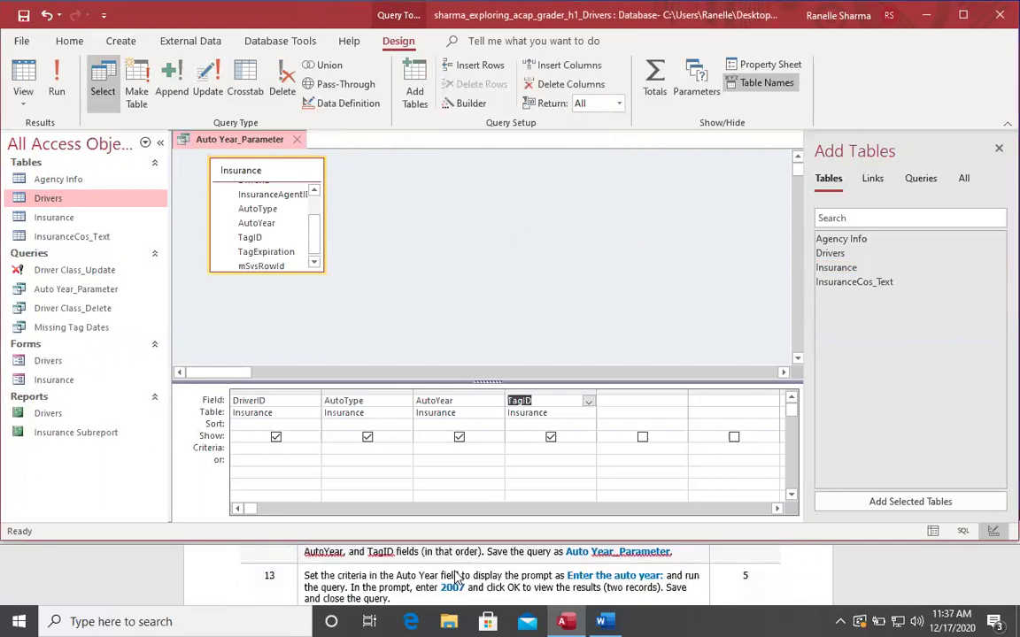
{"action": "left_click", "coordinate": [277, 449]}
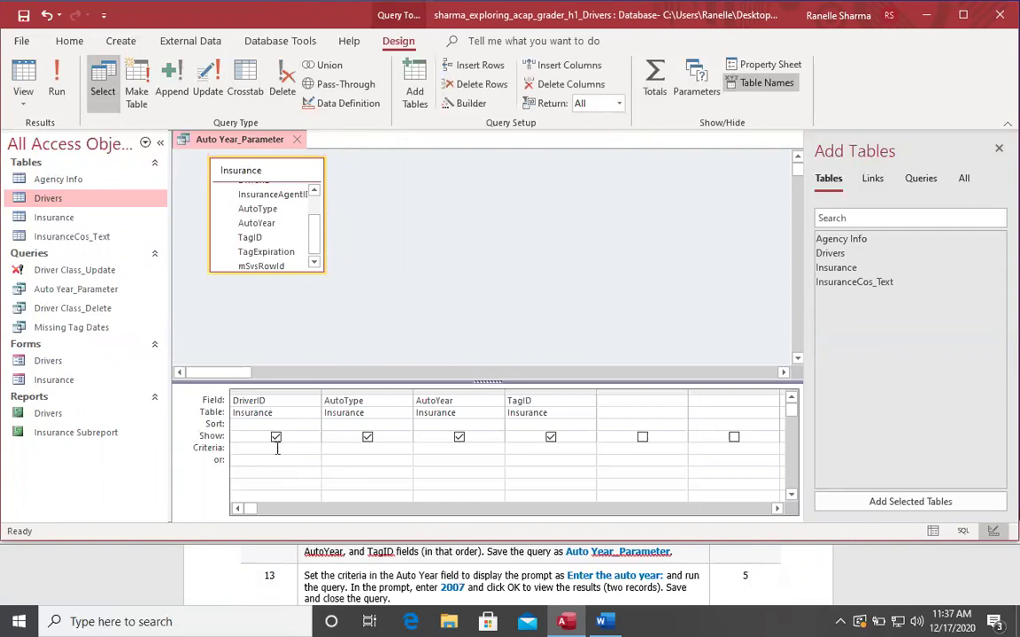
{"action": "type", "text": "="}
{"action": "left_click", "coordinate": [599, 522]}
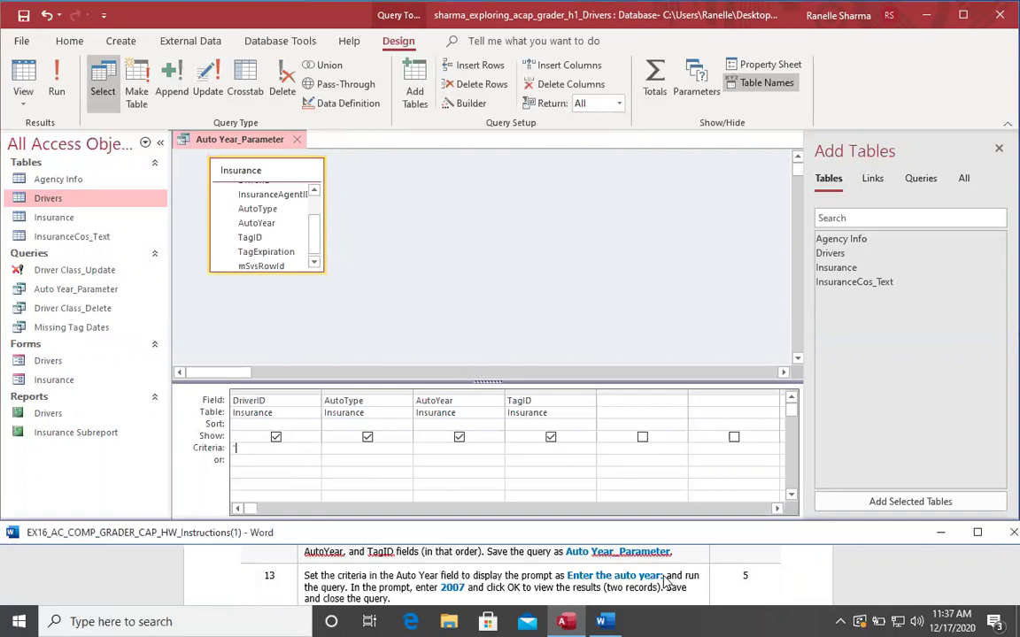
{"action": "left_click_drag", "start_coordinate": [665, 576], "coordinate": [567, 576]}
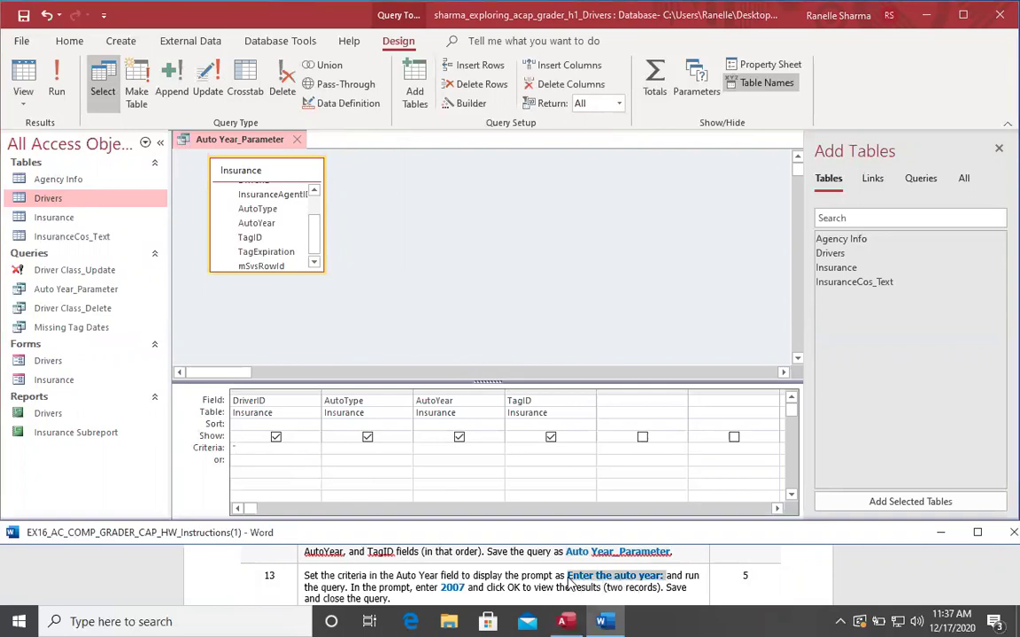
{"action": "key", "text": "ctrl+c"}
{"action": "left_click", "coordinate": [245, 448]}
{"action": "key", "text": "ctrl+v"}
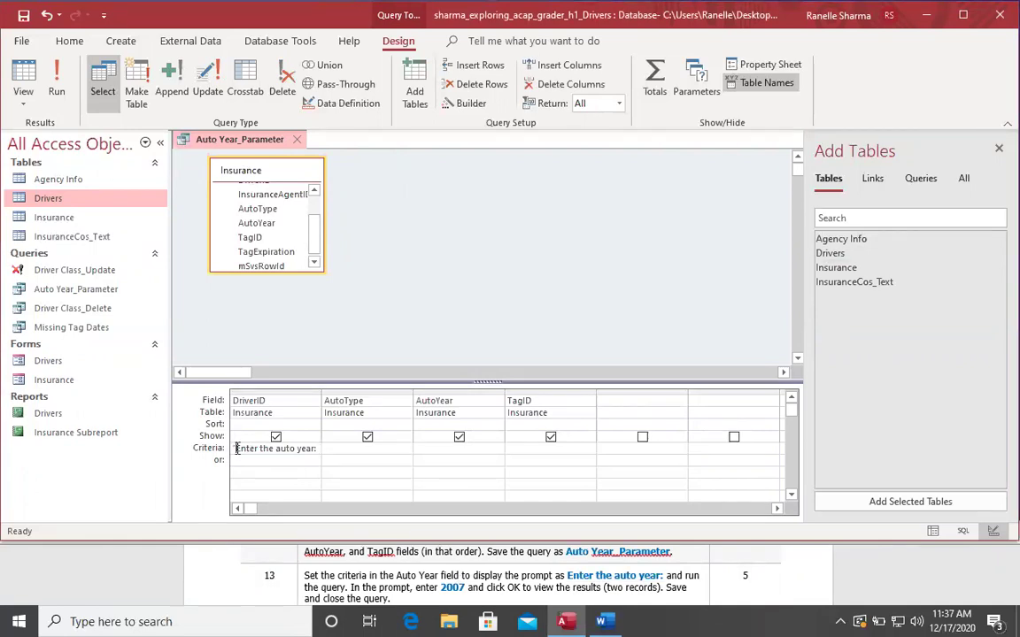
- Run the Auto Year_Parameter query to view its results
{"action": "key", "text": "Tab"}
{"action": "key", "text": "alt"}
{"action": "key", "text": "r"}
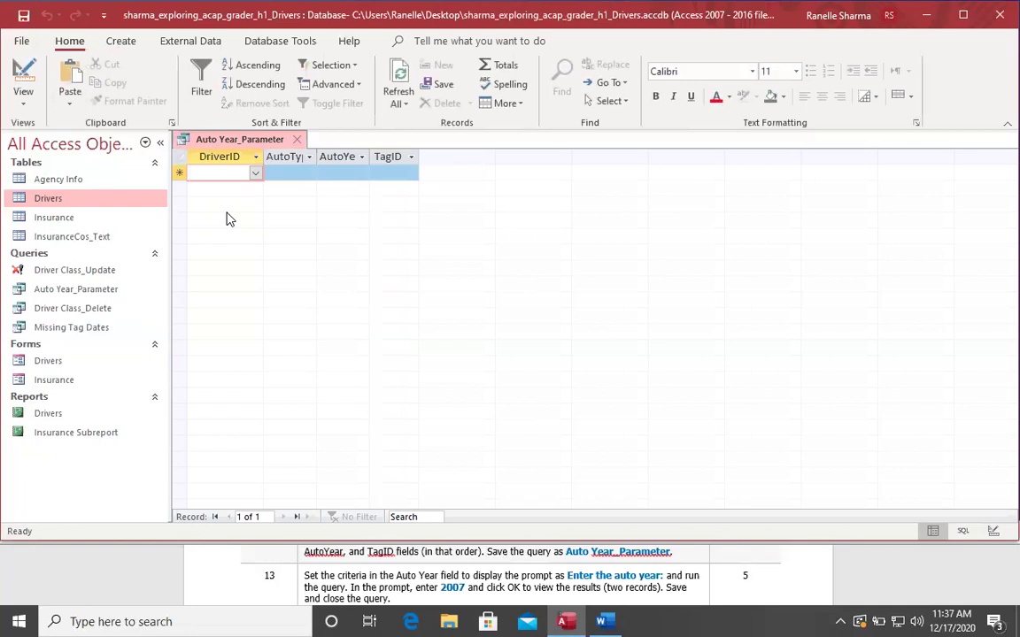
- Try to enter a value in the empty DriverID cell, dismiss the record source message and clear the entry
{"action": "type", "text": "1"}
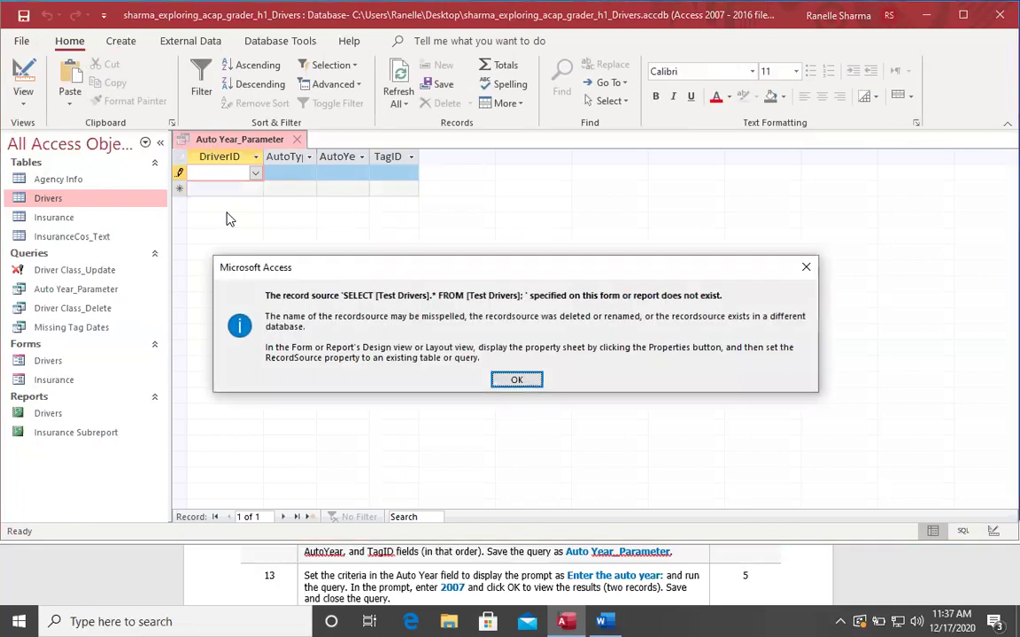
{"action": "left_click", "coordinate": [515, 379]}
{"action": "type", "text": "00"}
{"action": "key", "text": "BackSpace"}
{"action": "key", "text": "BackSpace"}
{"action": "key", "text": "BackSpace"}
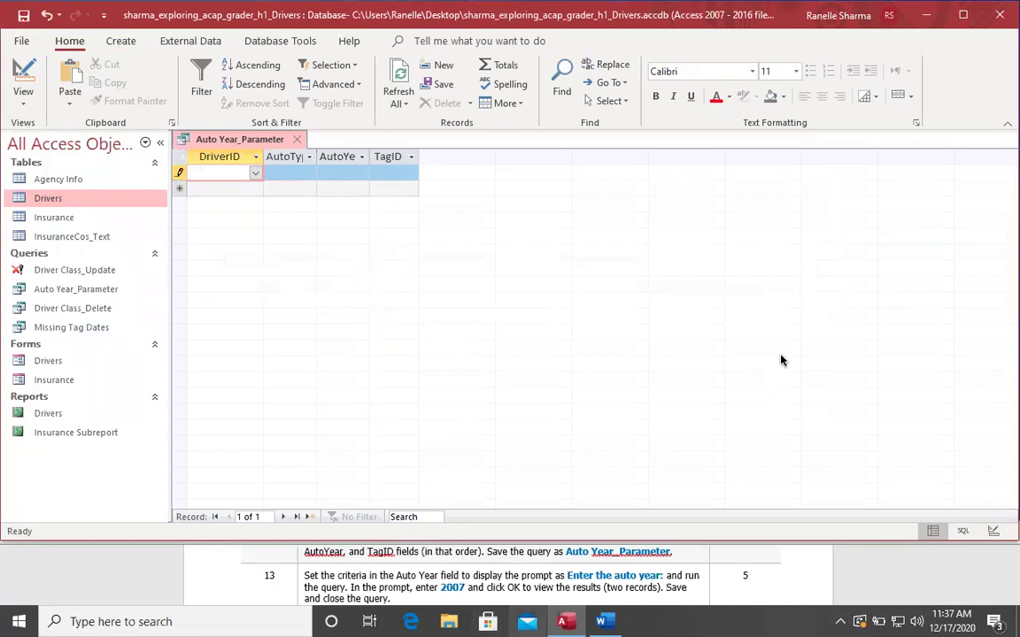
- Switch the Auto Year_Parameter query to Design view and set the AutoYear criteria to [Enter the auto year:]
{"action": "key", "text": "ctrl+period"}
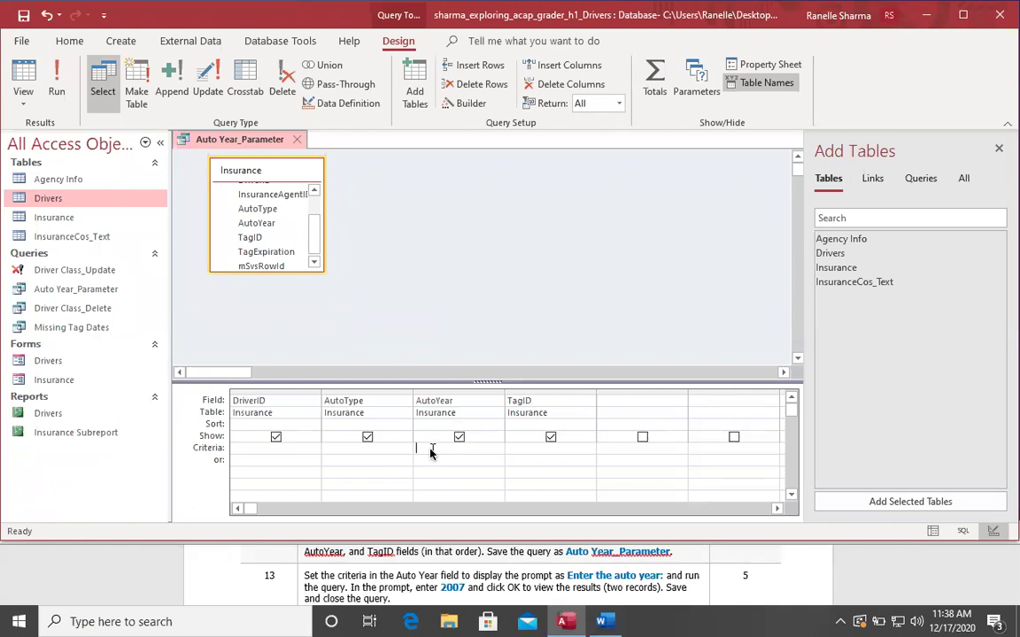
{"action": "key", "text": "ctrl+v"}
{"action": "type", "text": "]"}
{"action": "key", "text": "Home"}
{"action": "type", "text": "["}
{"action": "left_click", "coordinate": [459, 438]}
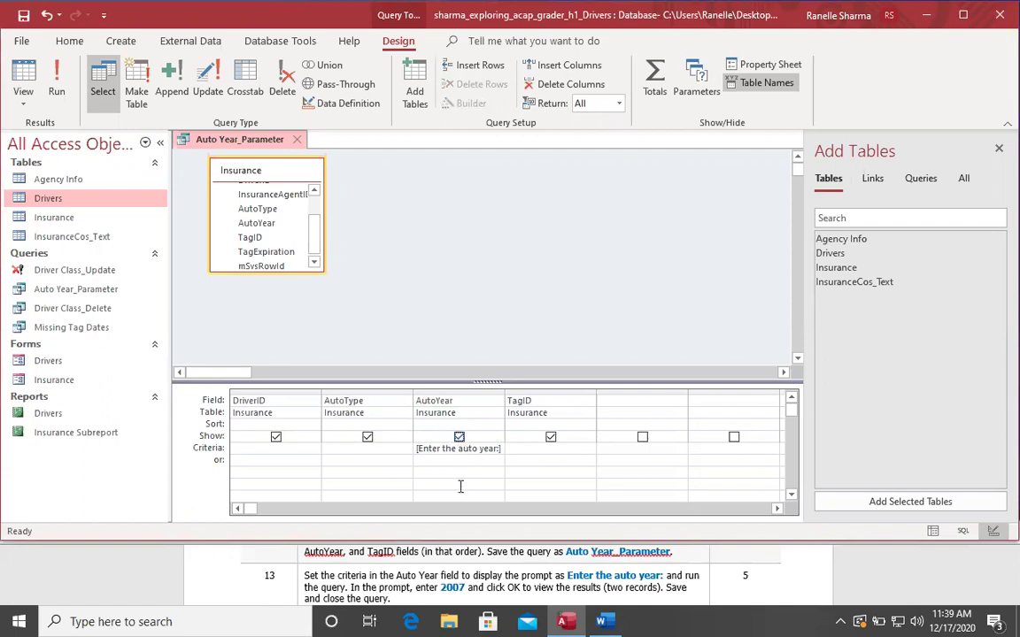
- Run the Auto Year_Parameter query with 2007 as the auto year, and close it with its changes saved
{"action": "left_click", "coordinate": [56, 90]}
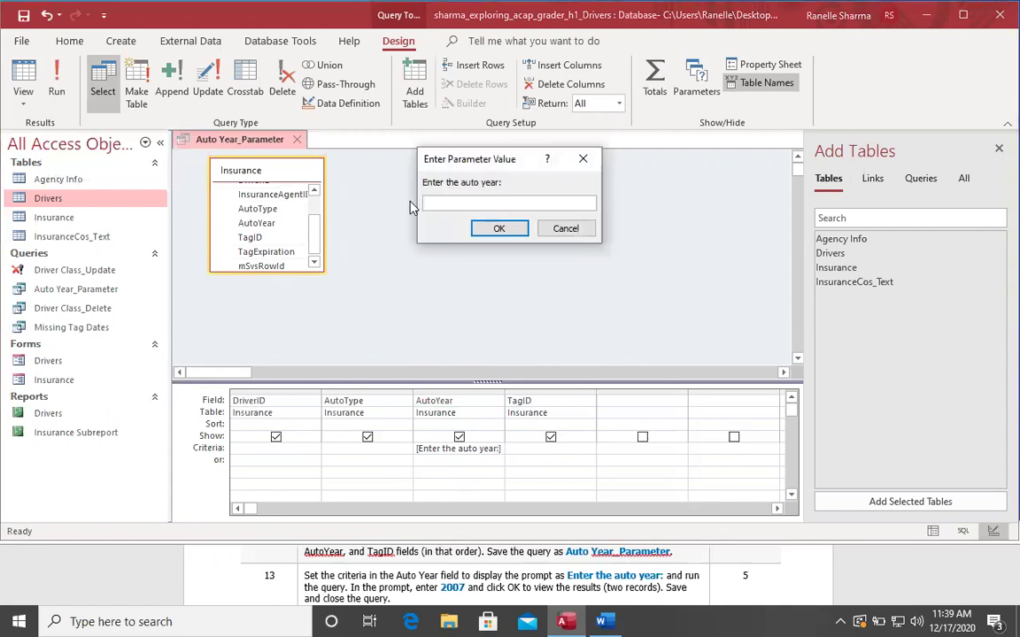
{"action": "type", "text": "2--7"}
{"action": "key", "text": "BackSpace"}
{"action": "key", "text": "BackSpace"}
{"action": "type", "text": "007"}
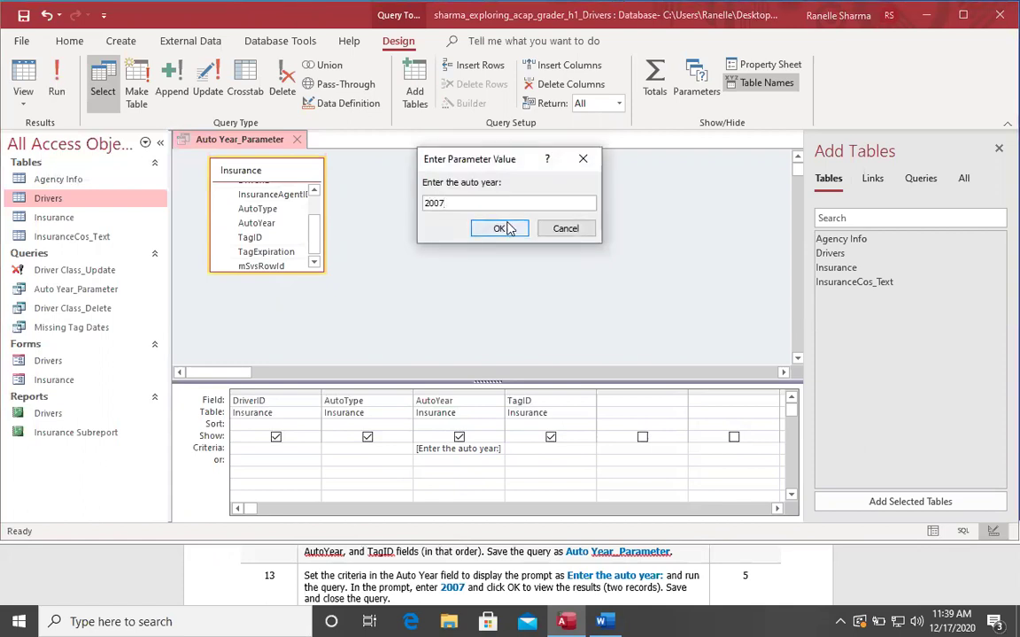
{"action": "left_click", "coordinate": [501, 229]}
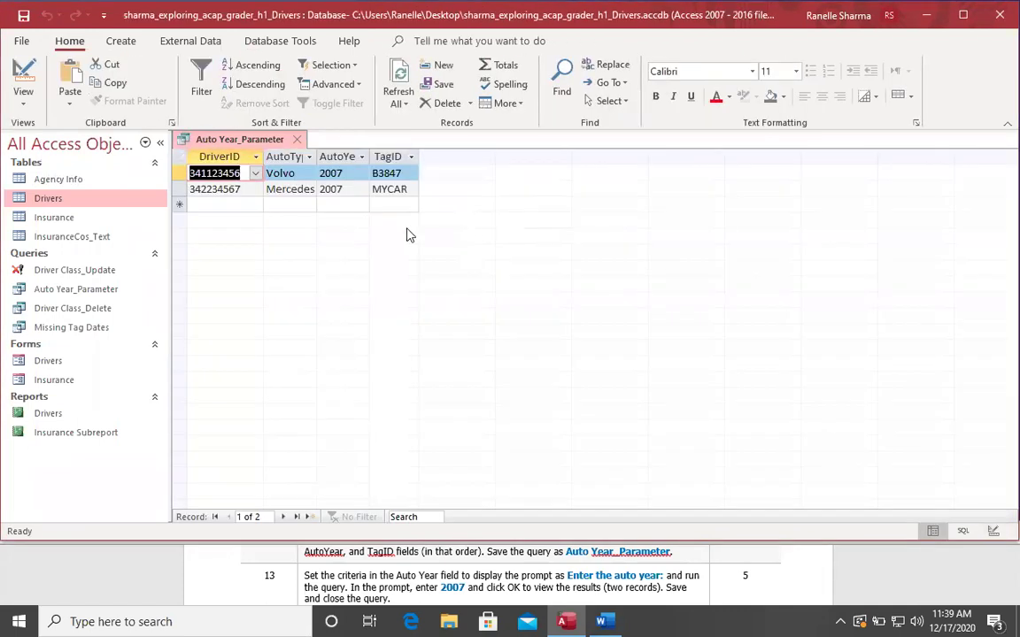
{"action": "left_click", "coordinate": [296, 139]}
{"action": "left_click", "coordinate": [447, 355]}
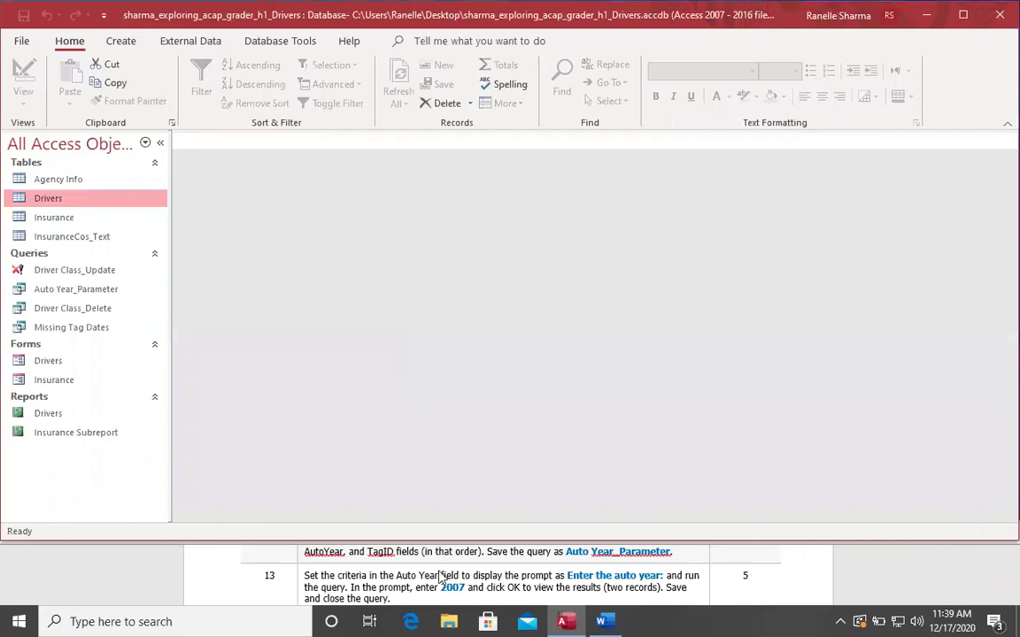
- Read instruction 14 in the Word instructions document, adjusting the database window so the text can be seen
{"action": "scroll", "coordinate": [442, 571], "scroll_direction": "down", "scroll_amount": 1}
{"action": "scroll", "coordinate": [440, 577], "scroll_direction": "down", "scroll_amount": 1}
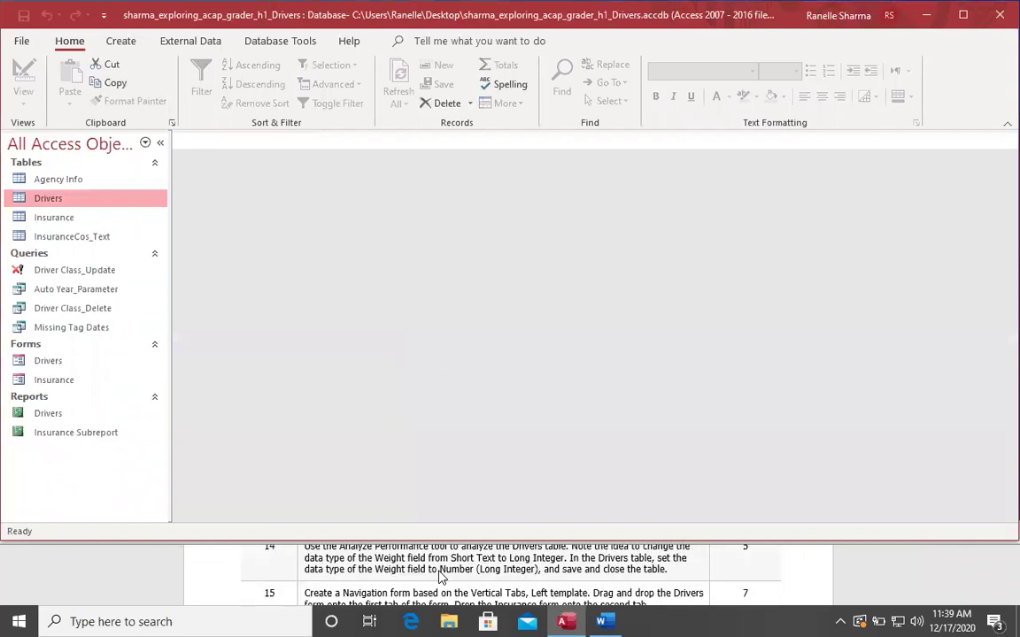
{"action": "scroll", "coordinate": [440, 577], "scroll_direction": "up", "scroll_amount": 1}
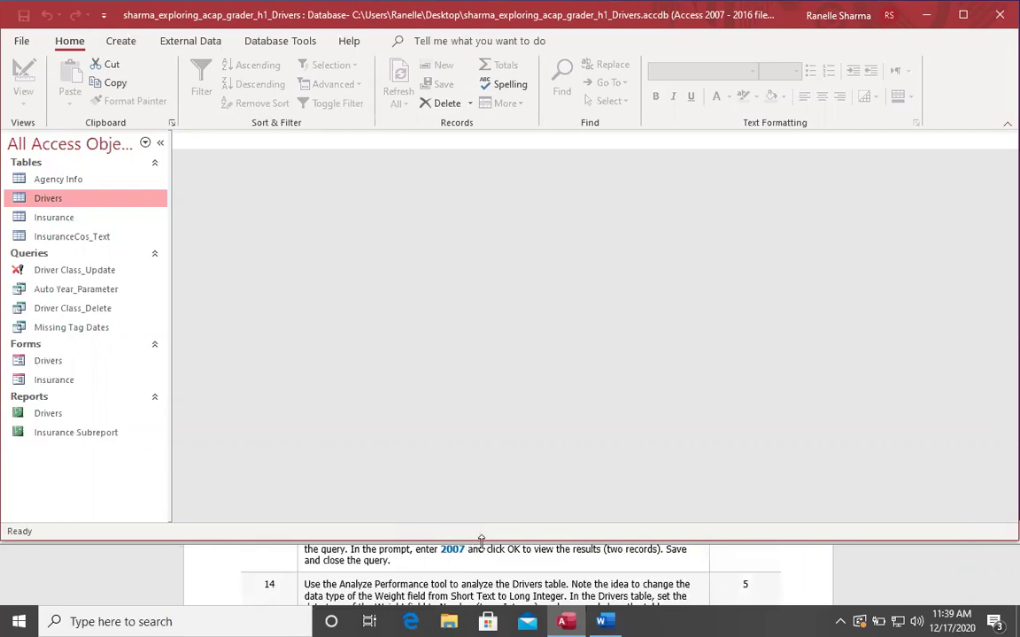
{"action": "left_click_drag", "start_coordinate": [478, 540], "coordinate": [478, 524]}
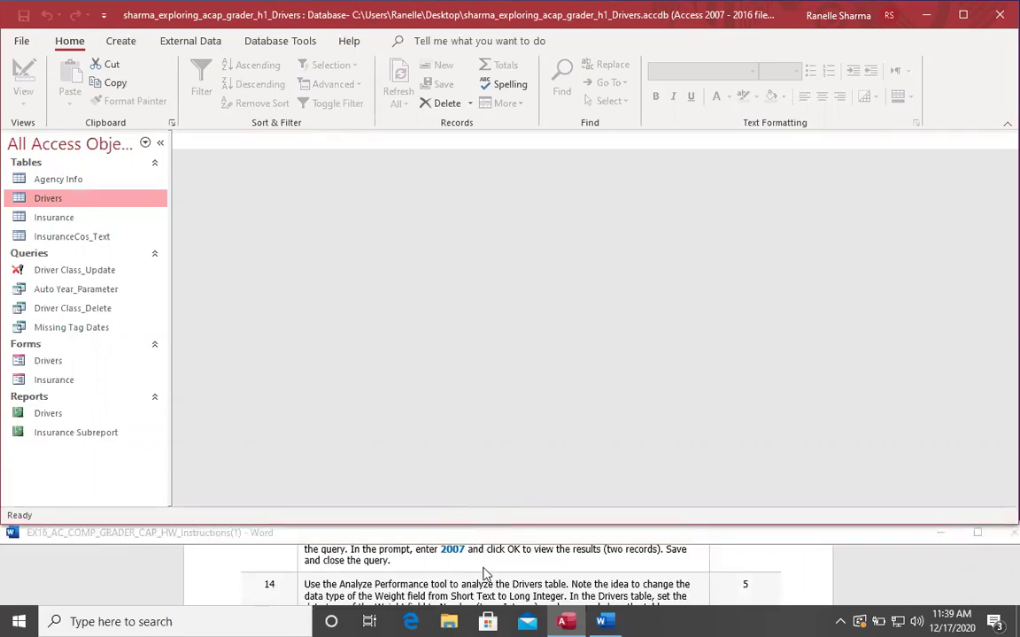
{"action": "scroll", "coordinate": [485, 574], "scroll_direction": "down", "scroll_amount": 1}
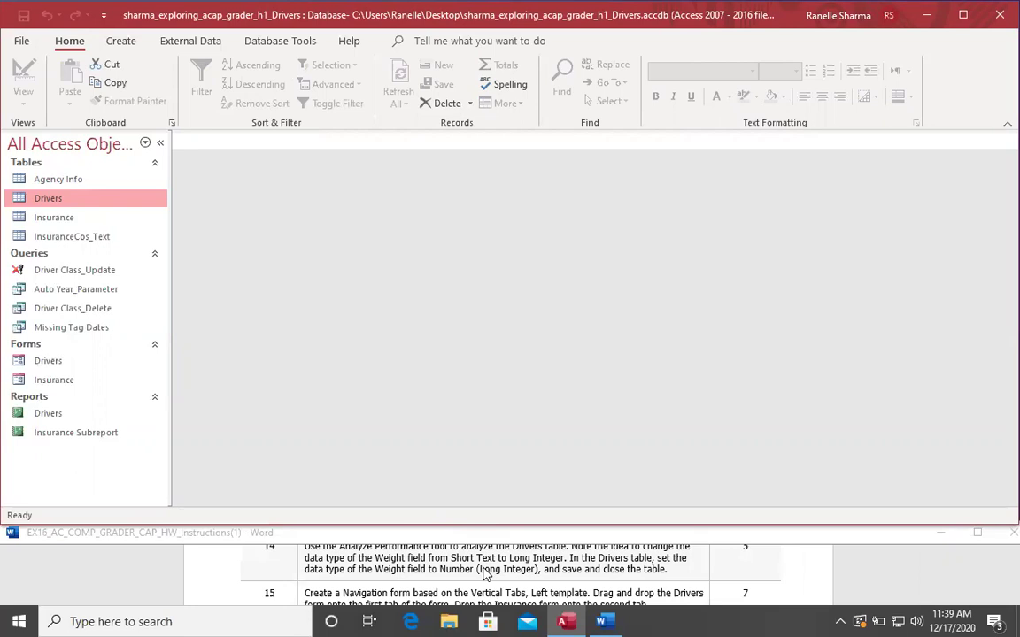
{"action": "left_click", "coordinate": [987, 566]}
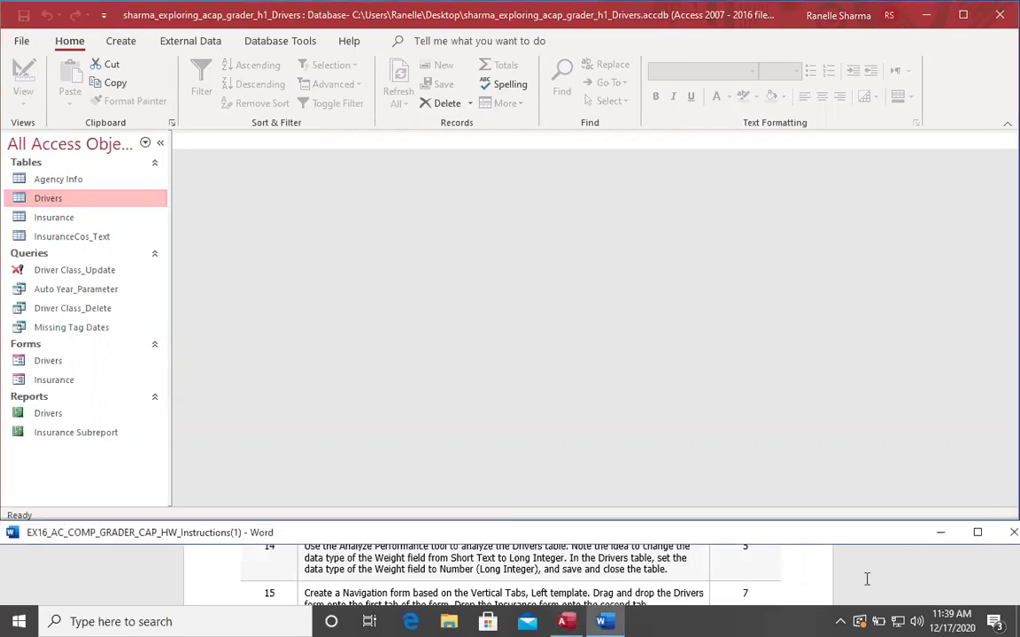
{"action": "scroll", "coordinate": [867, 579], "scroll_direction": "up", "scroll_amount": 1}
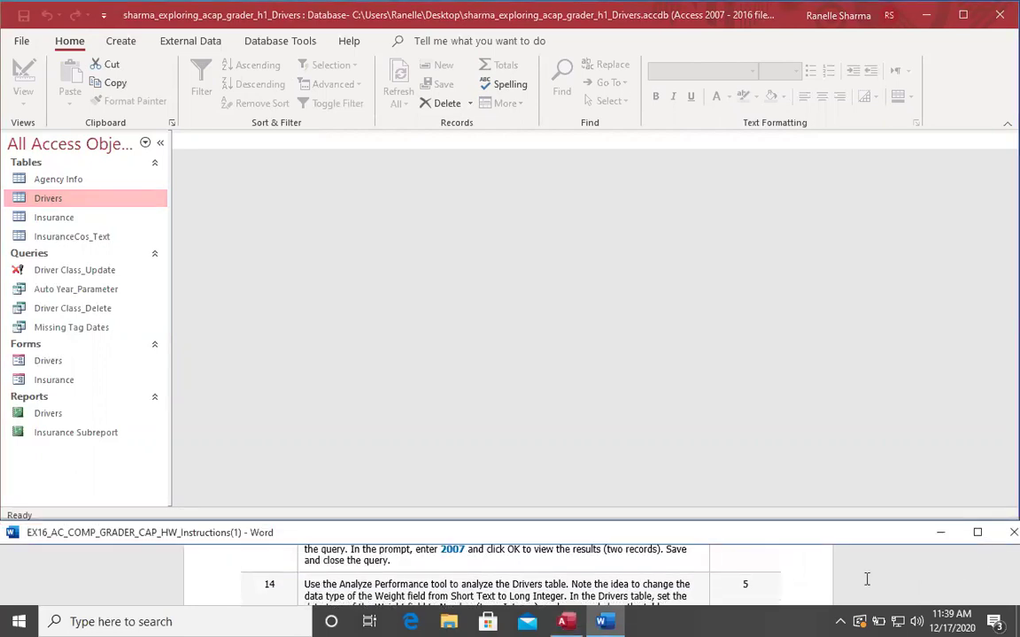
{"action": "scroll", "coordinate": [867, 579], "scroll_direction": "down", "scroll_amount": 1}
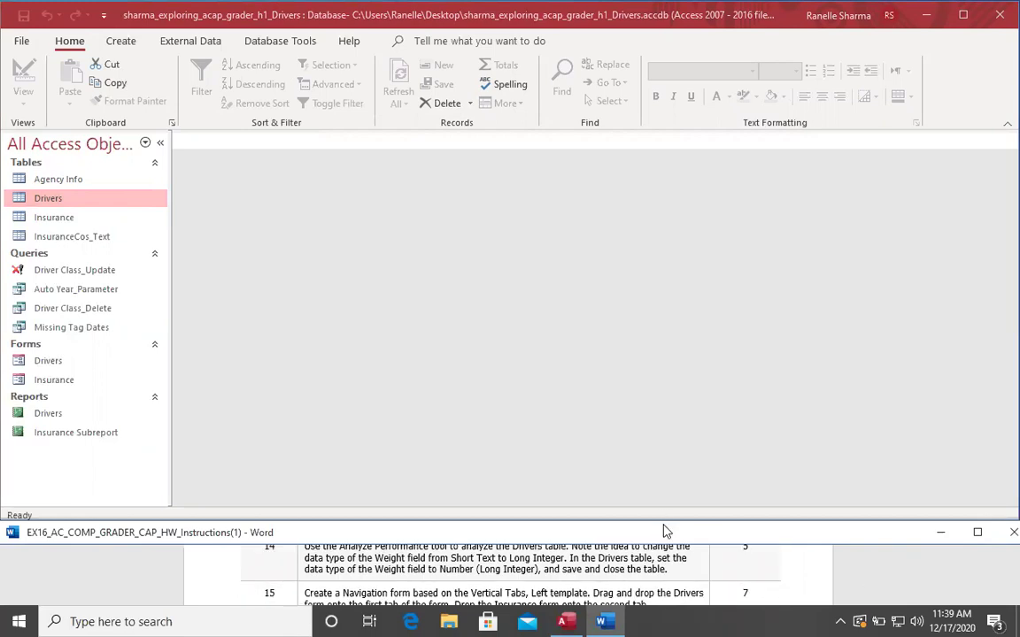
{"action": "left_click_drag", "start_coordinate": [663, 519], "coordinate": [665, 514]}
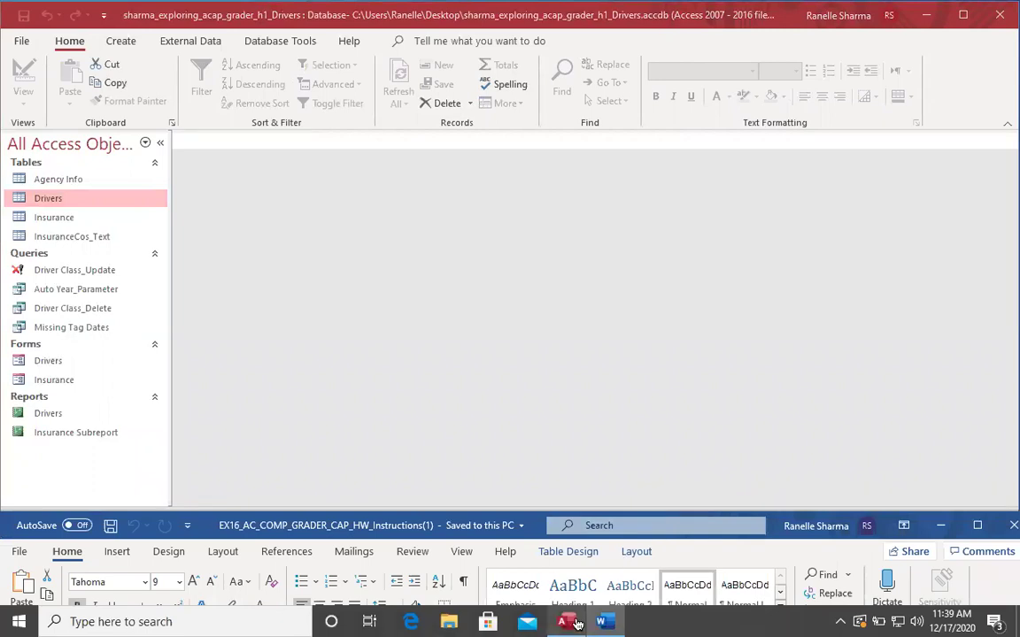
{"action": "left_click", "coordinate": [751, 352]}
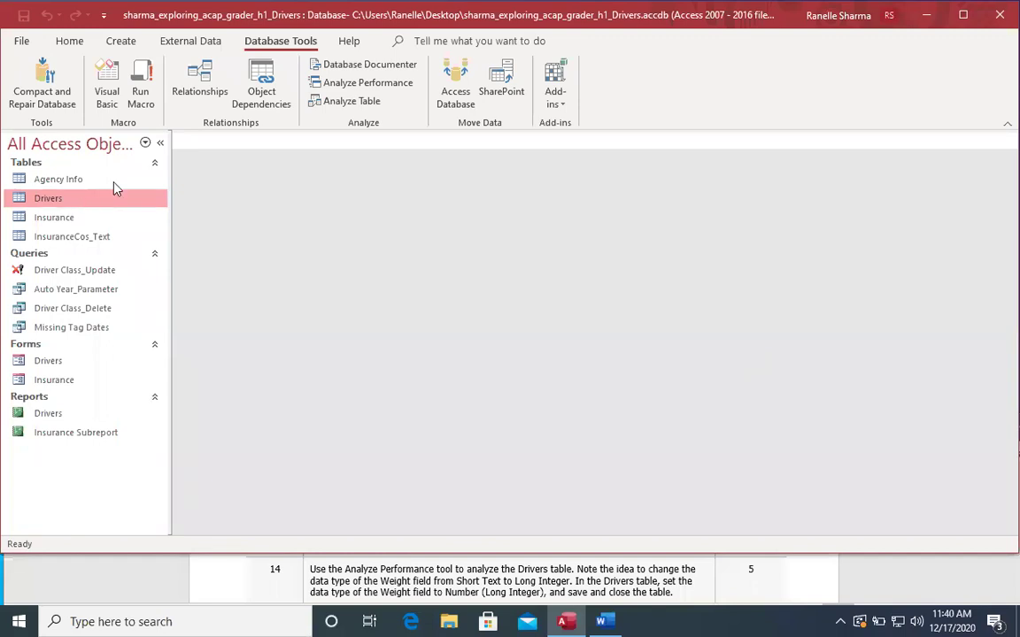
- Run the Analyze Performance tool on the Drivers table only
{"action": "left_click", "coordinate": [350, 44]}
{"action": "left_click", "coordinate": [310, 42]}
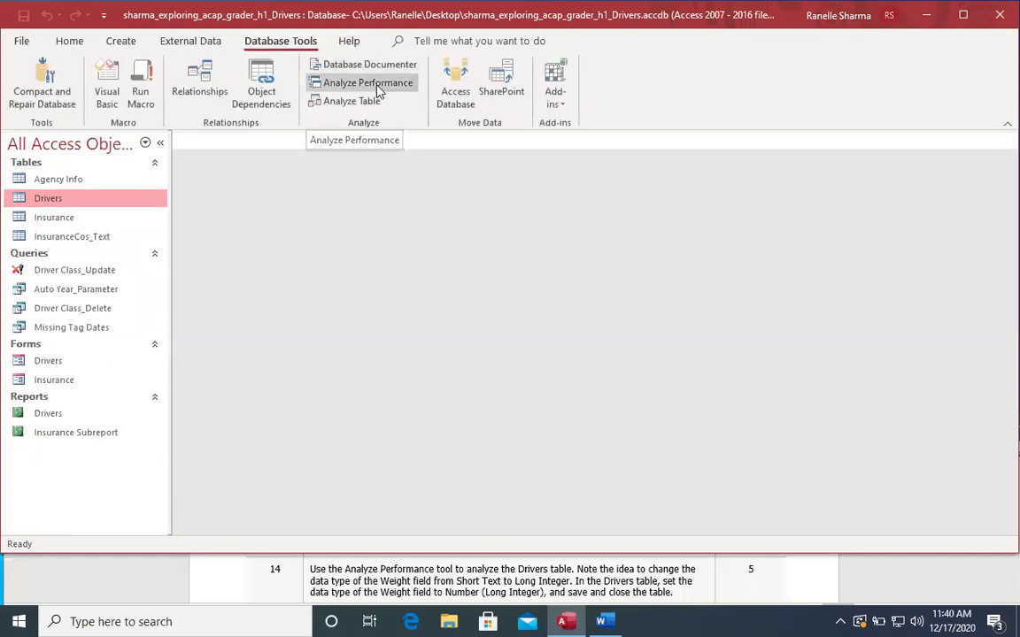
{"action": "left_click", "coordinate": [377, 88]}
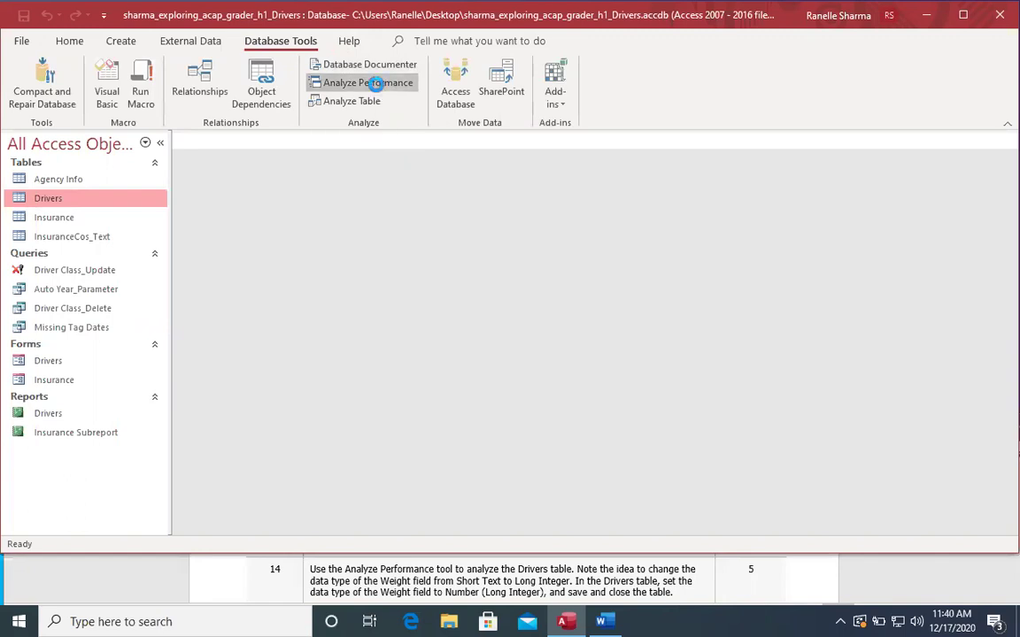
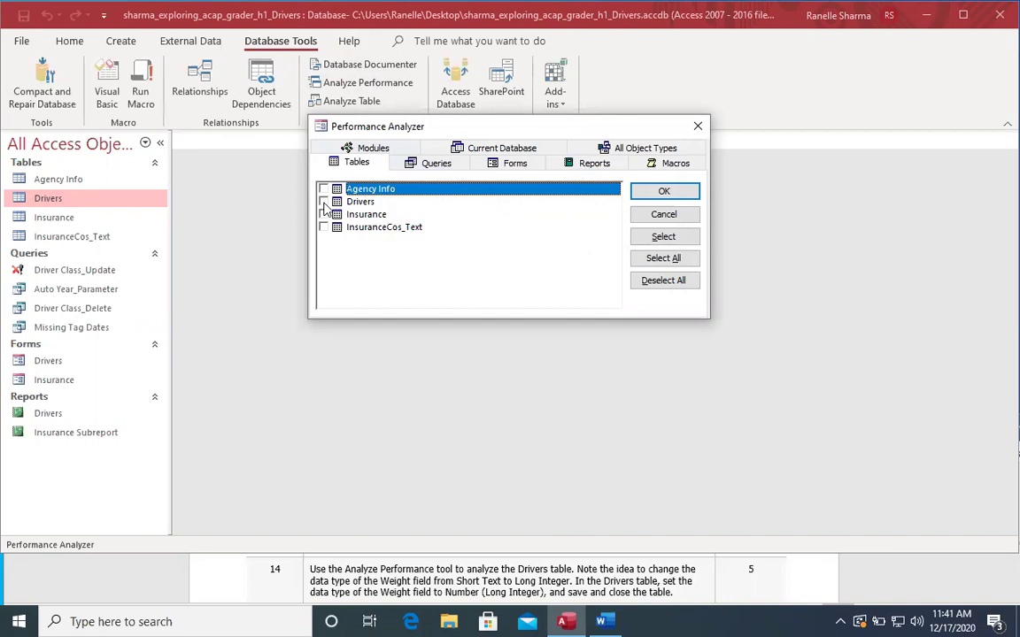
{"action": "left_click", "coordinate": [355, 203]}
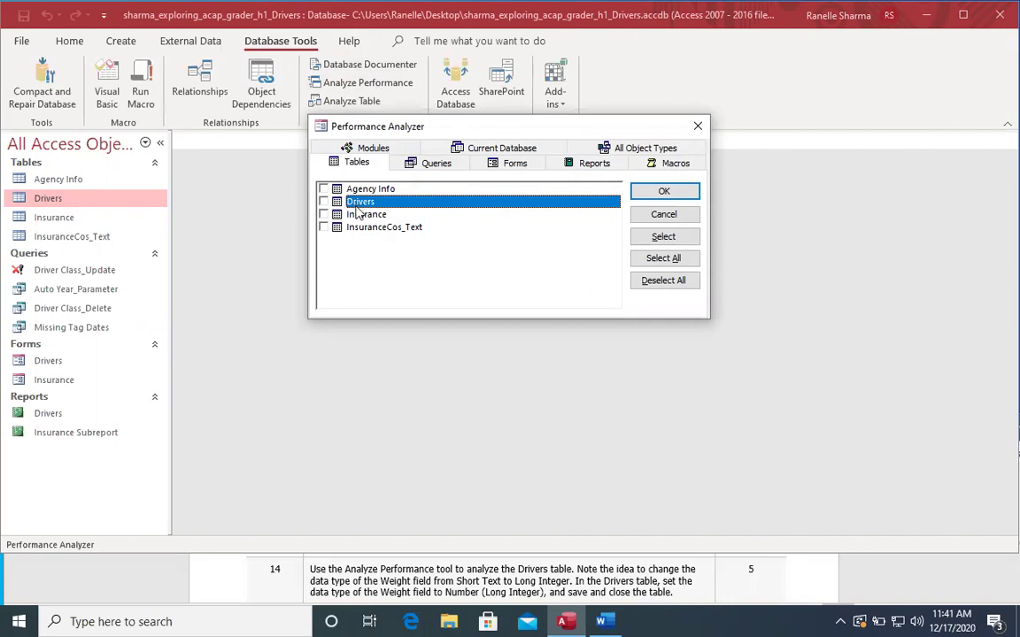
{"action": "key", "text": "space"}
{"action": "left_click", "coordinate": [659, 190]}
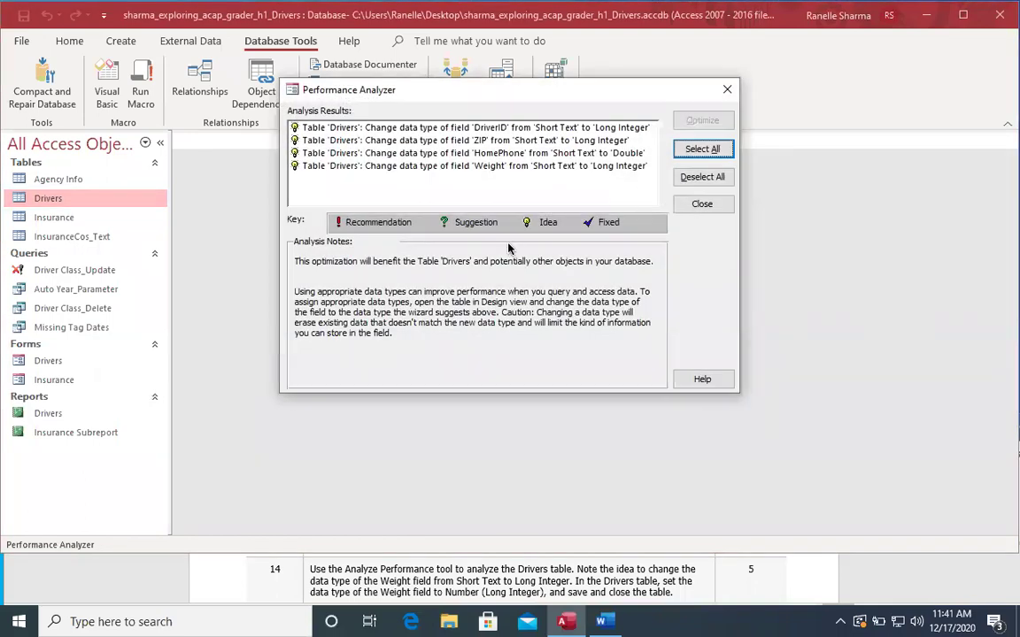
- Review the data type ideas in the Performance Analyzer results for the Drivers table and close the results
{"action": "left_click", "coordinate": [486, 131]}
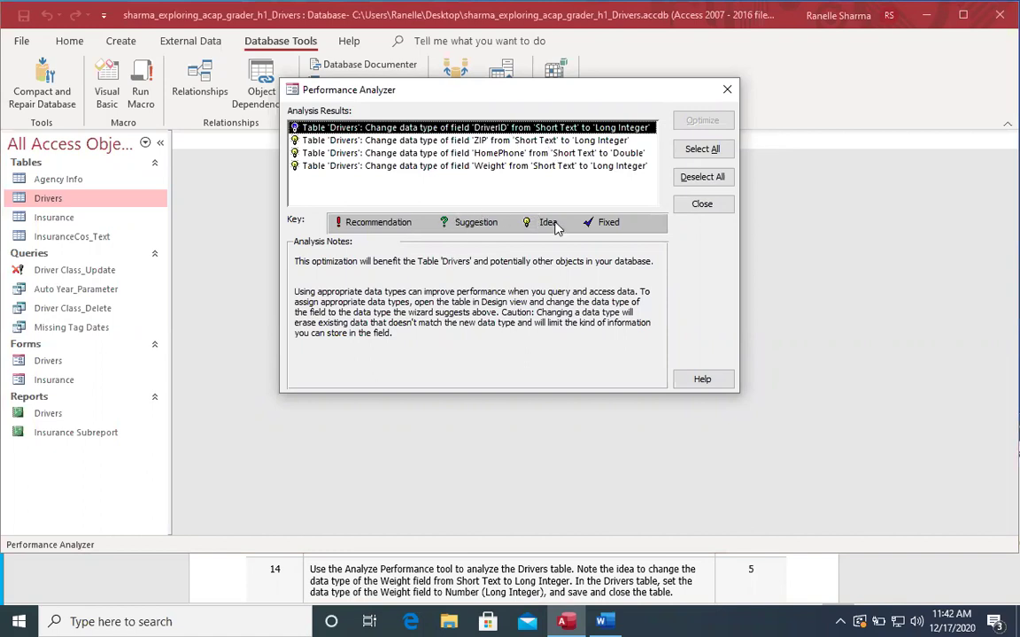
{"action": "left_click", "coordinate": [421, 152]}
{"action": "left_click", "coordinate": [447, 129]}
{"action": "left_click", "coordinate": [692, 207]}
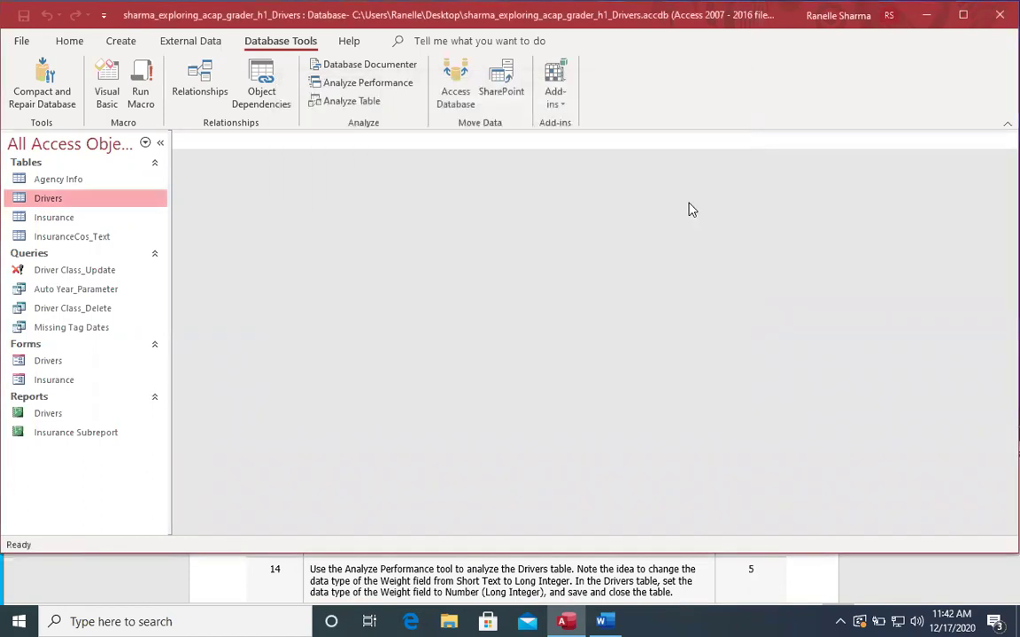
- Open the Drivers table and switch it to Design view
{"action": "double_click", "coordinate": [64, 200]}
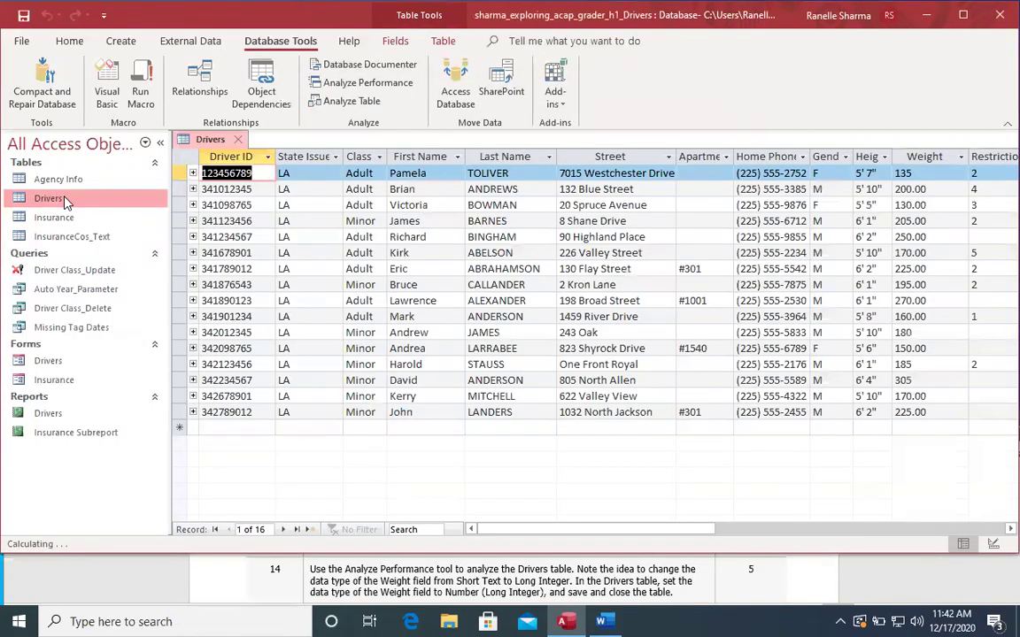
{"action": "left_click", "coordinate": [69, 41]}
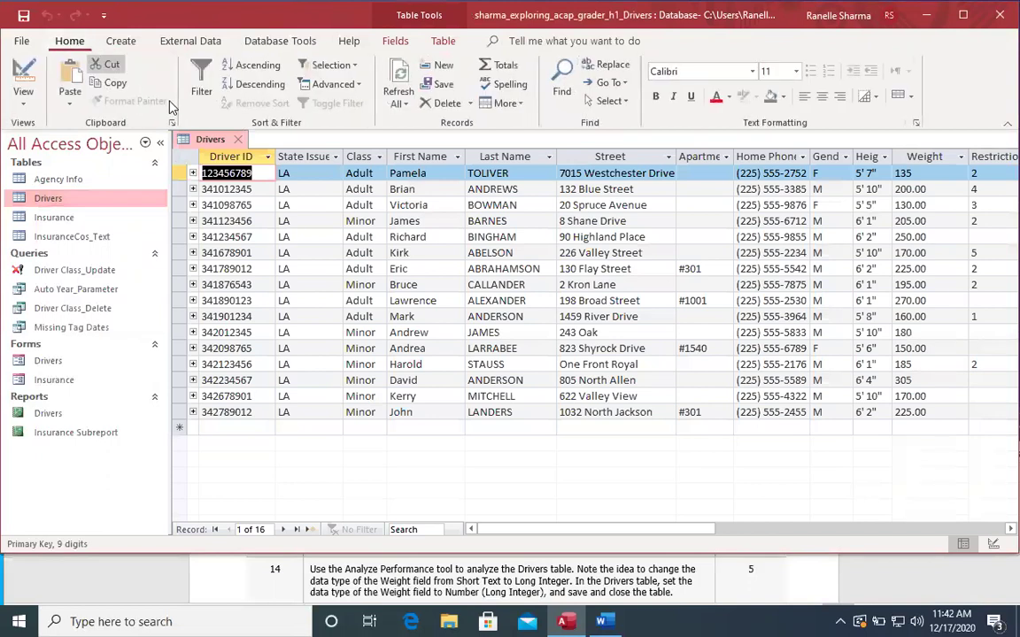
{"action": "left_click", "coordinate": [25, 97]}
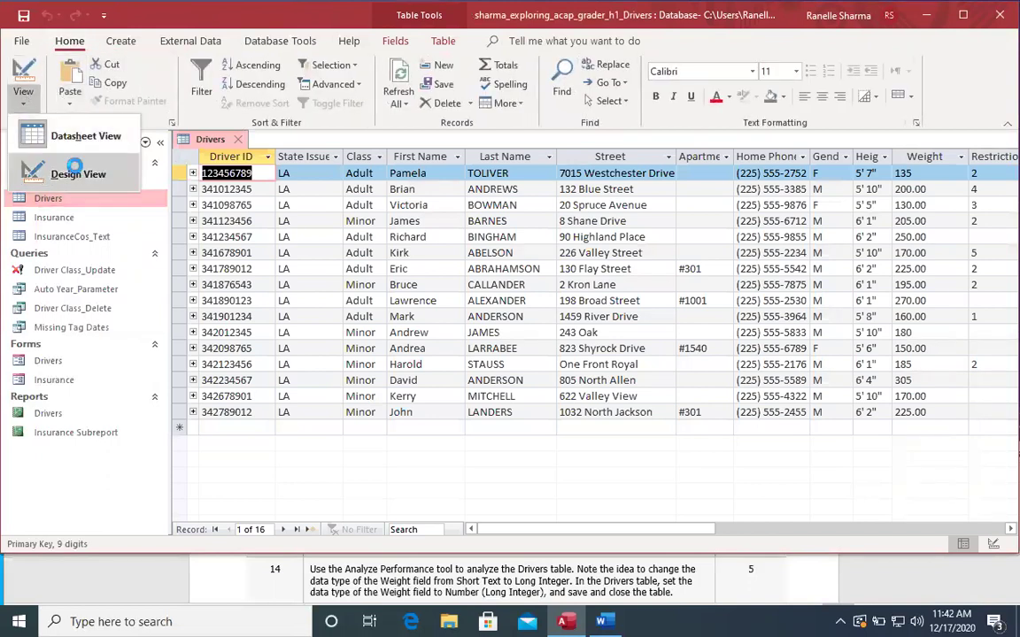
{"action": "left_click", "coordinate": [69, 168]}
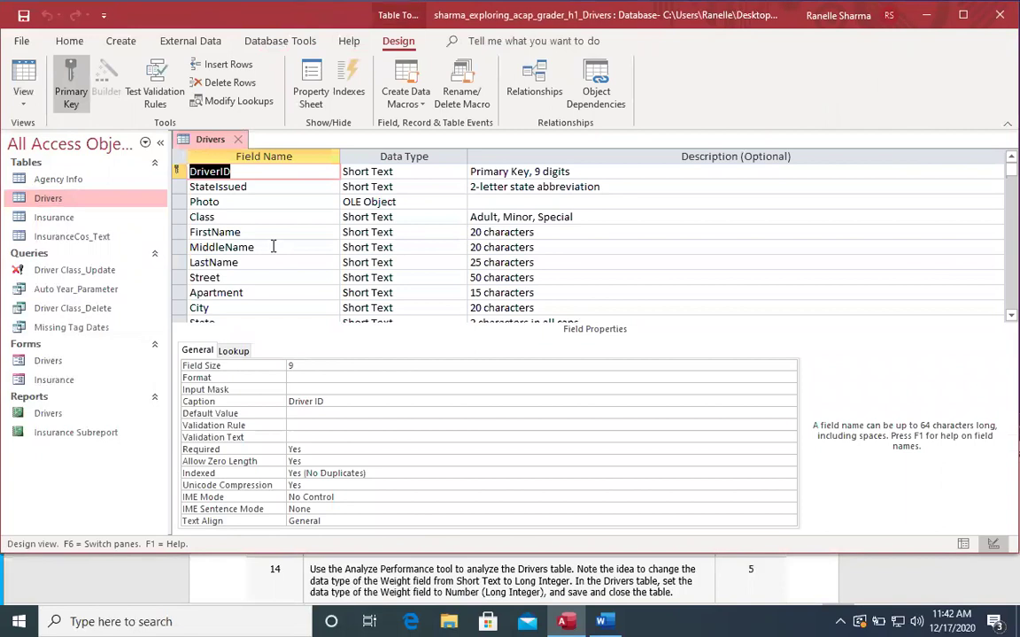
- Set the data type of the Weight field in the Drivers table to Number
{"action": "scroll", "coordinate": [273, 247], "scroll_direction": "down", "scroll_amount": 2}
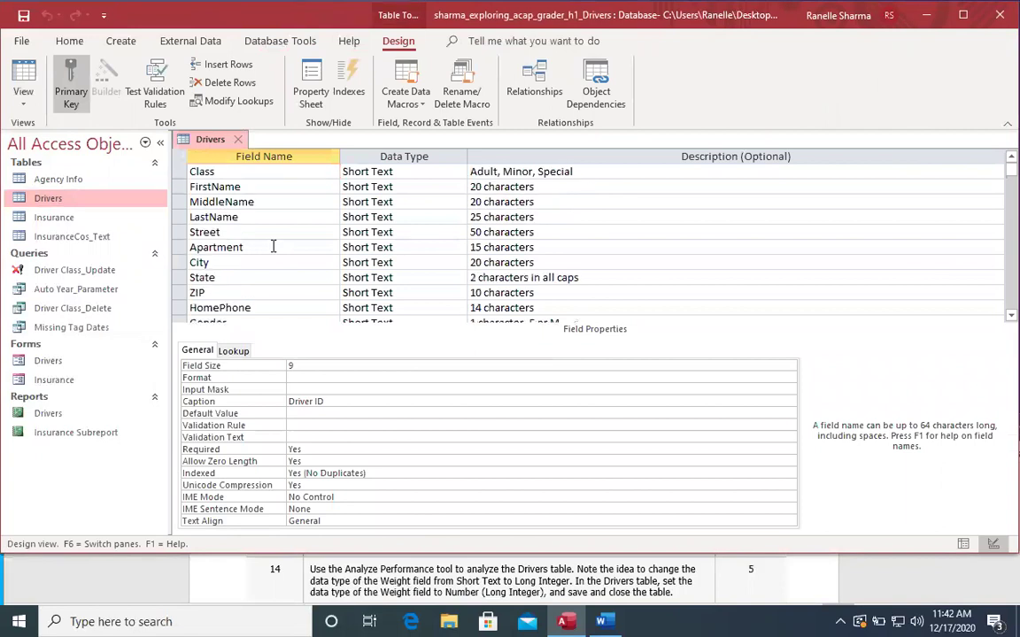
{"action": "left_click", "coordinate": [339, 307]}
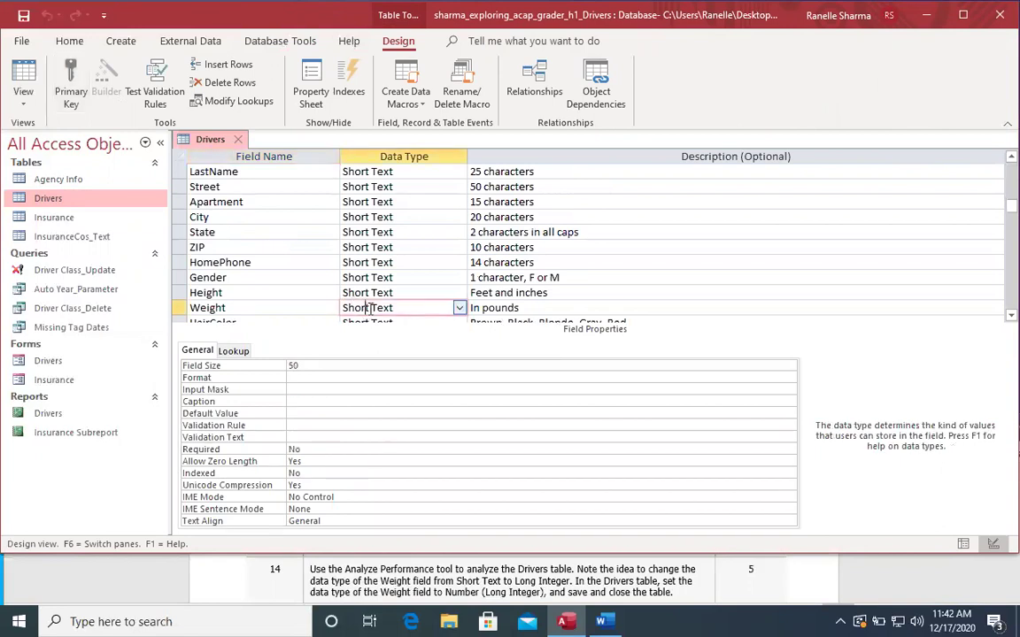
{"action": "left_click", "coordinate": [459, 308]}
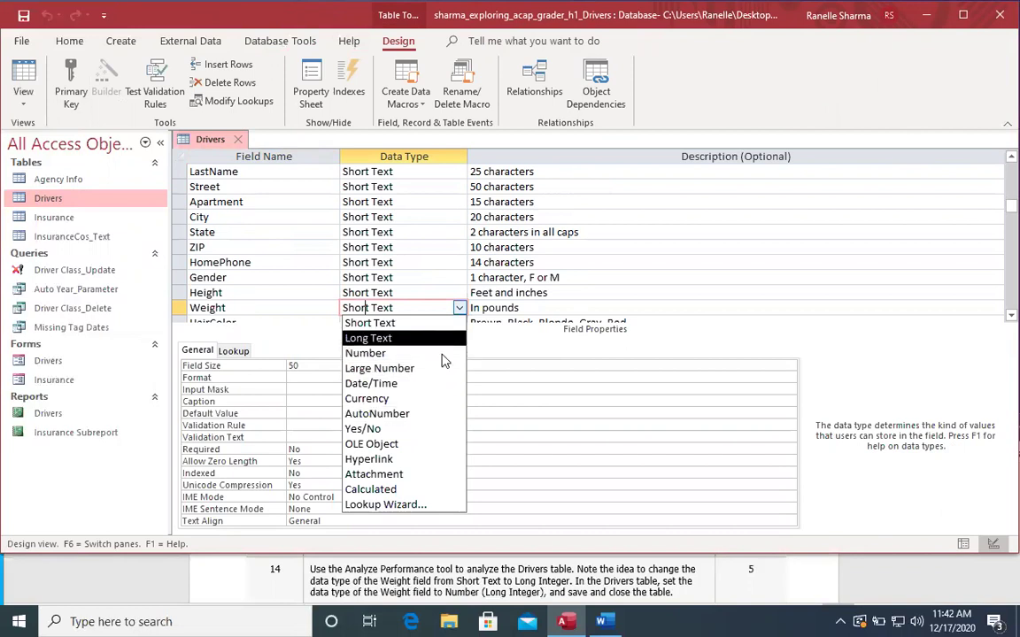
{"action": "scroll", "coordinate": [712, 363], "scroll_direction": "down", "scroll_amount": 1}
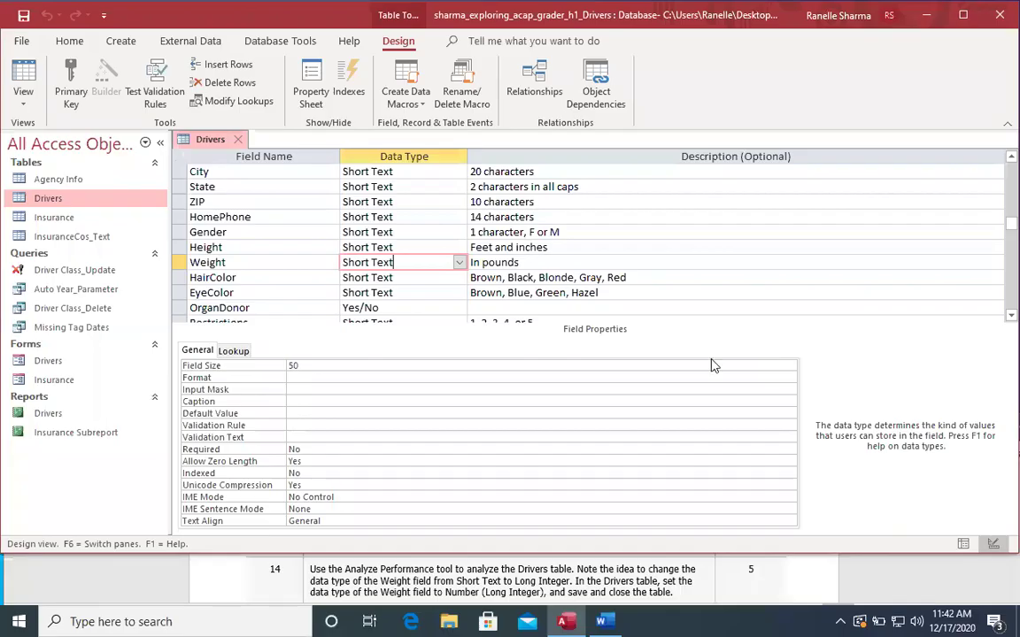
{"action": "left_click", "coordinate": [460, 262]}
{"action": "left_click", "coordinate": [449, 308]}
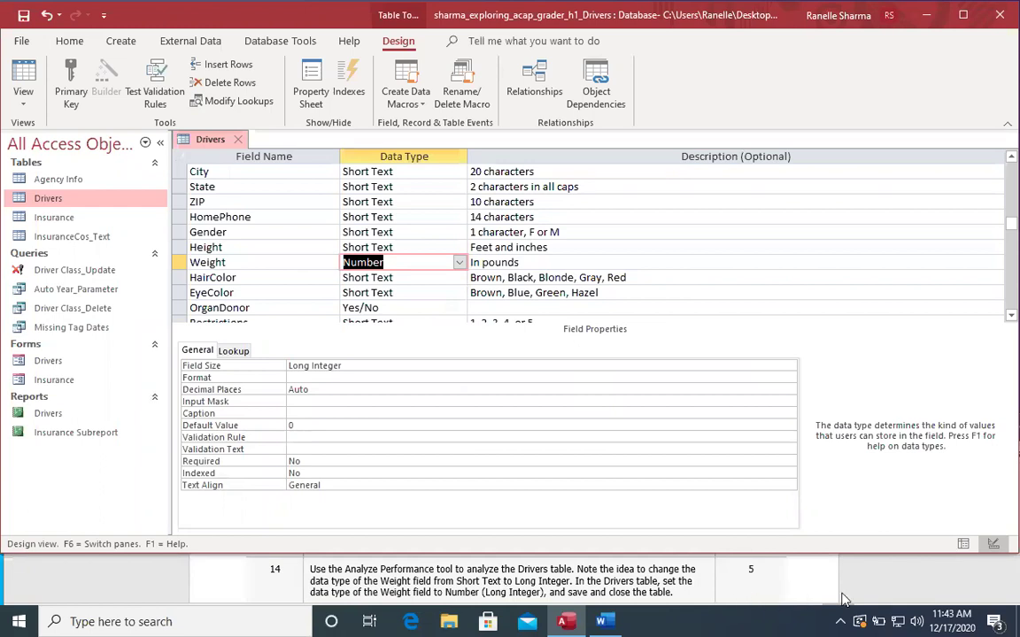
- Create a Navigation form based on the Vertical Tabs, Left template, as instruction 15 asks
{"action": "scroll", "coordinate": [843, 596], "scroll_direction": "down", "scroll_amount": 1}
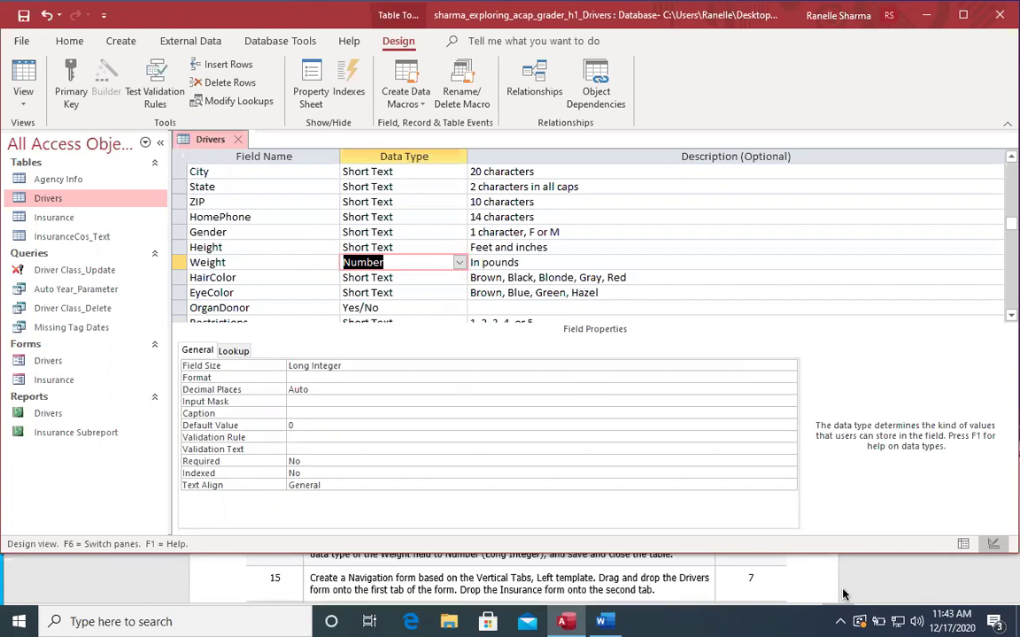
{"action": "left_click", "coordinate": [122, 43]}
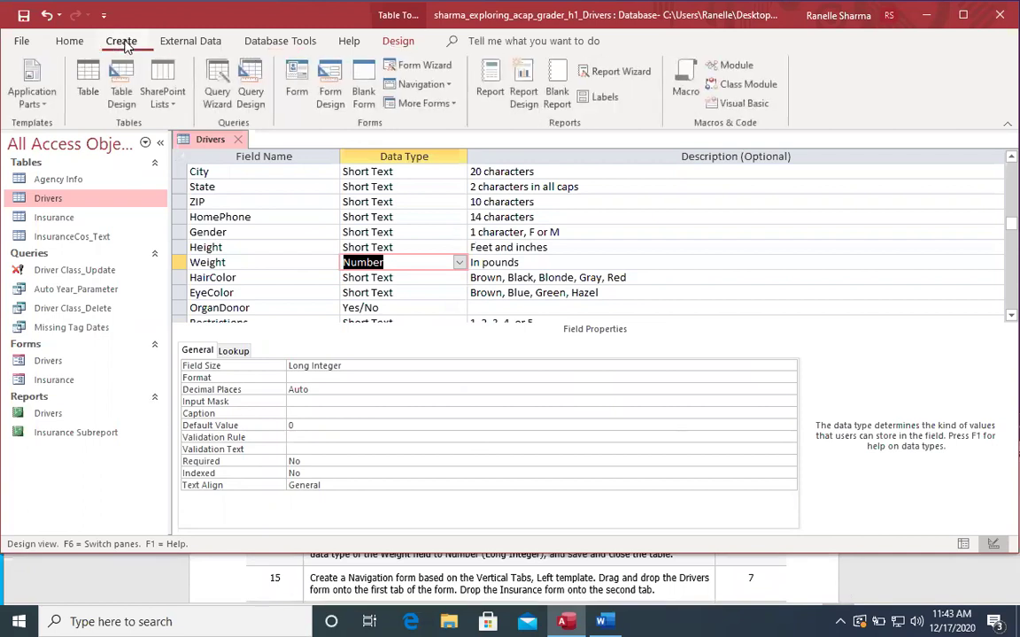
{"action": "left_click", "coordinate": [449, 85]}
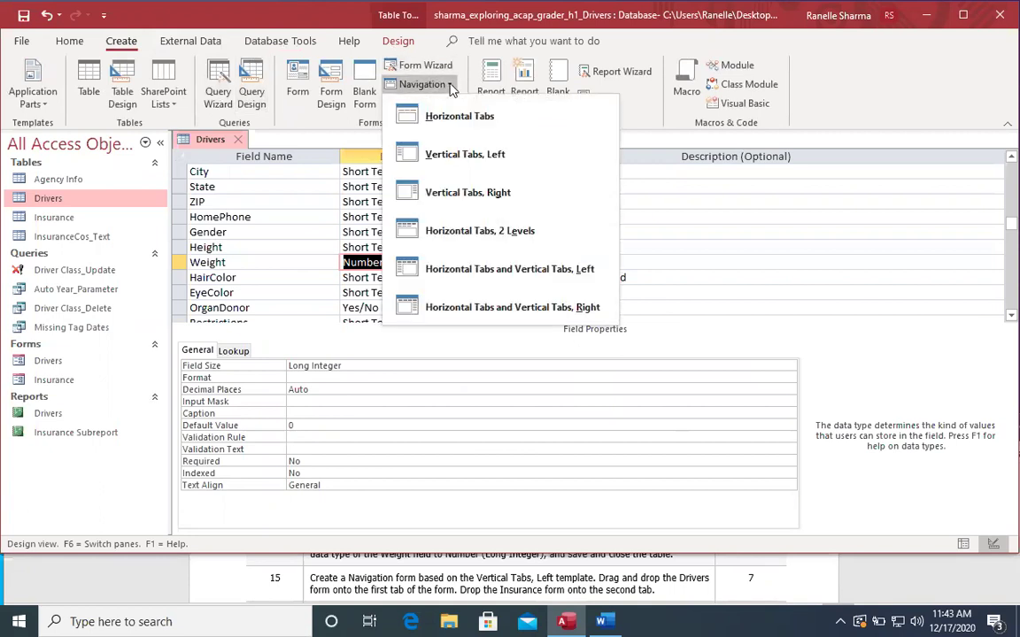
{"action": "left_click", "coordinate": [454, 158]}
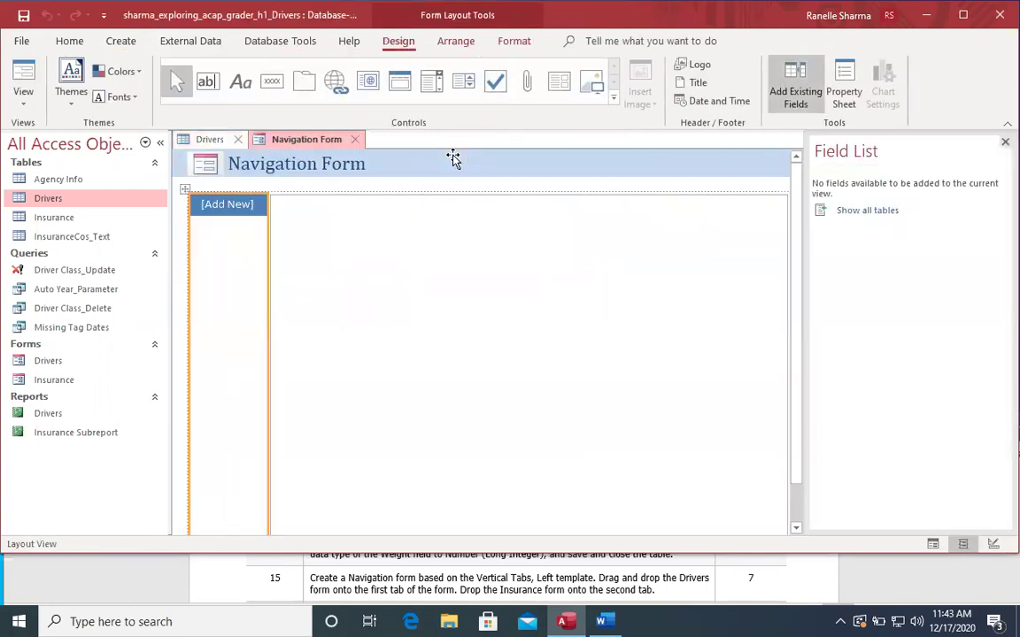
- Examine the tables in the Field List and the fields of the Drivers table for the navigation form
{"action": "left_click", "coordinate": [847, 212]}
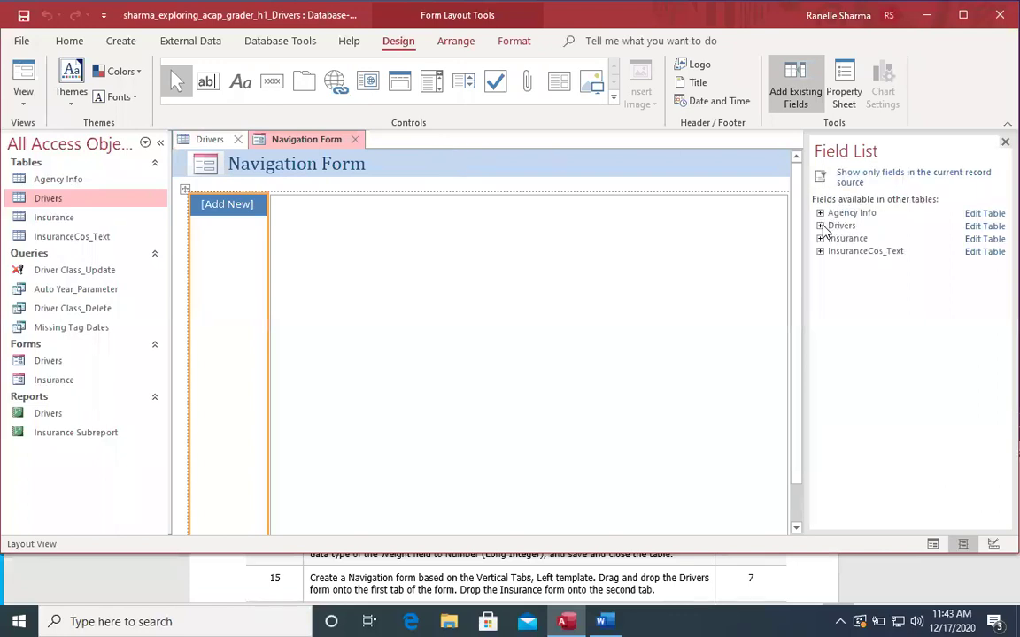
{"action": "left_click", "coordinate": [820, 227]}
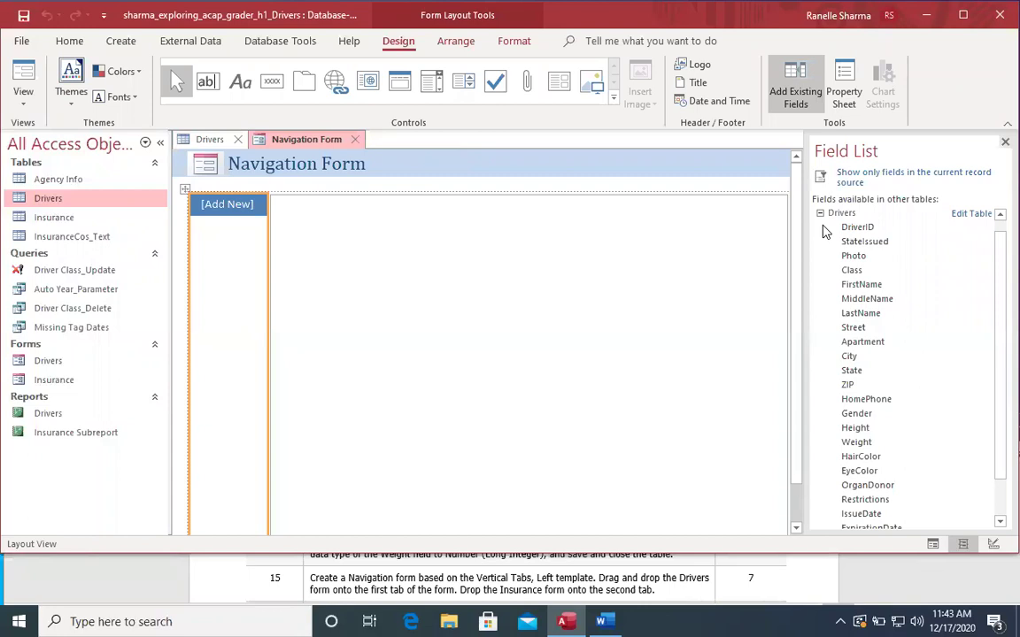
{"action": "left_click", "coordinate": [820, 213]}
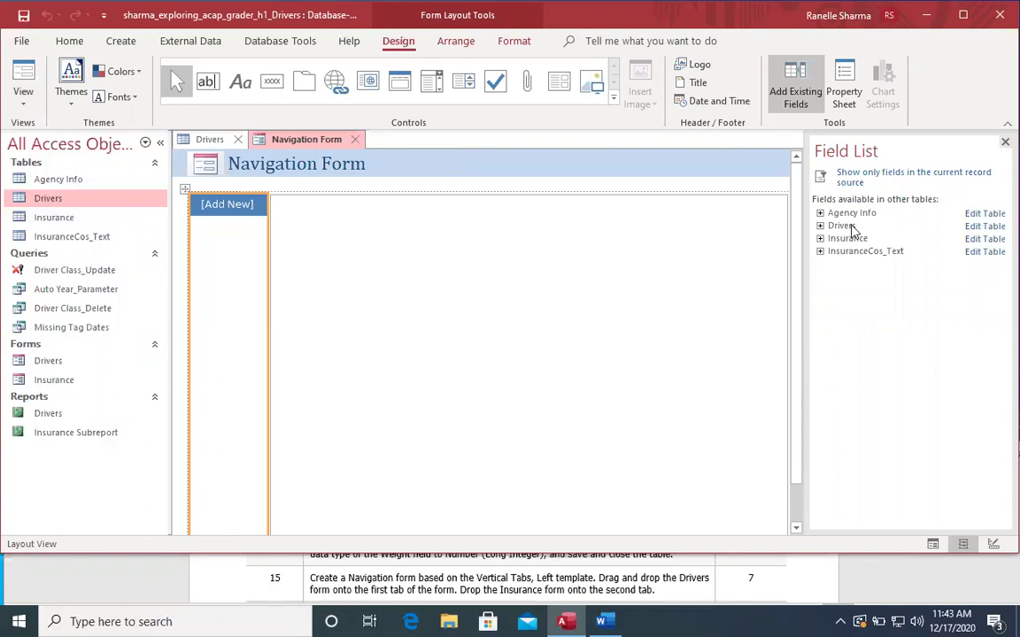
{"action": "left_click", "coordinate": [842, 227]}
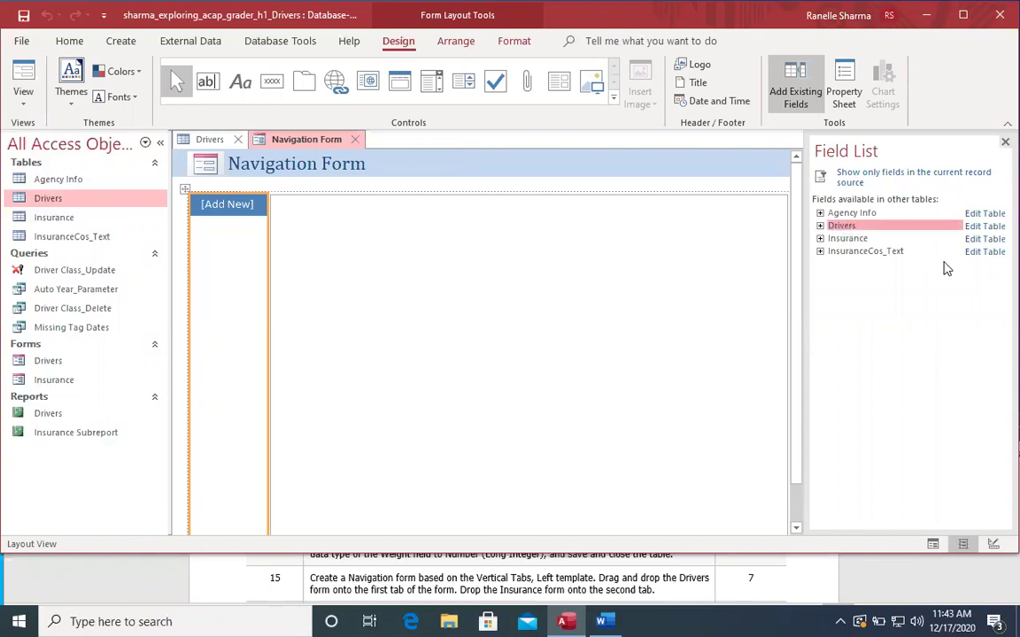
{"action": "left_click", "coordinate": [820, 226]}
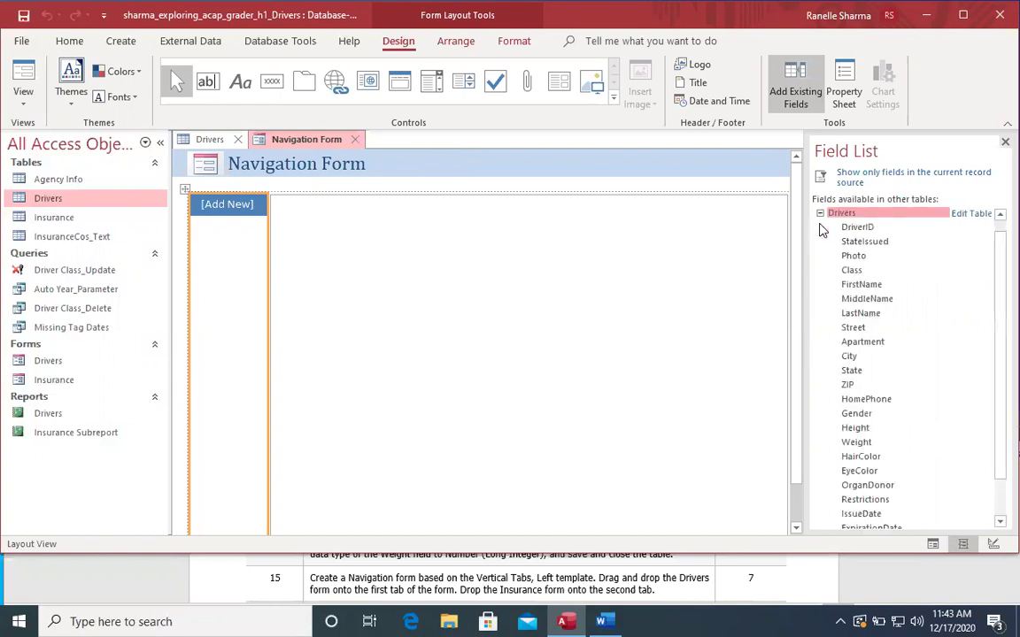
{"action": "left_click", "coordinate": [820, 213]}
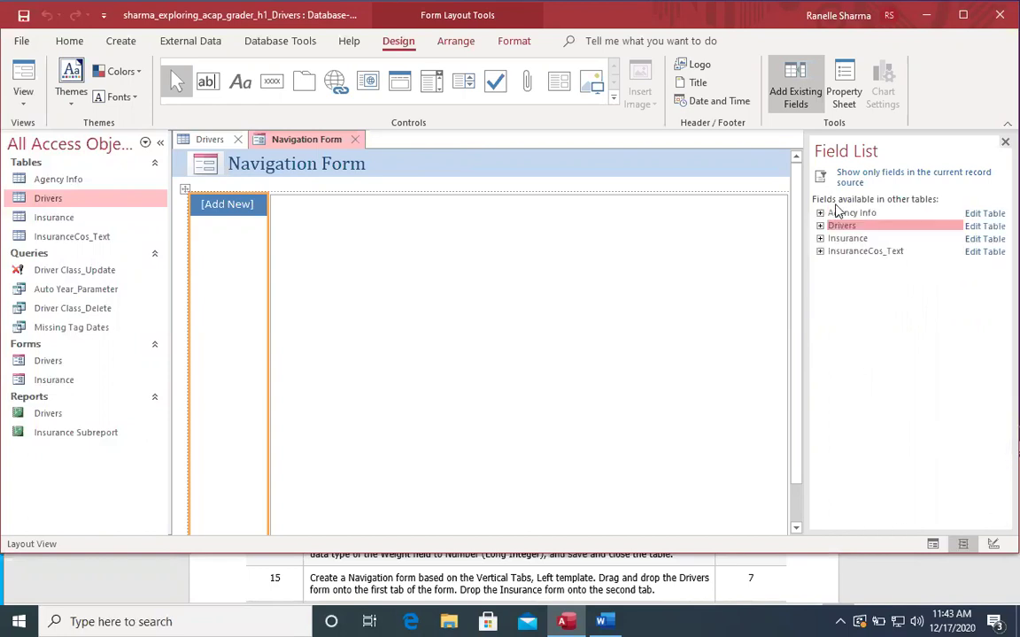
{"action": "left_click", "coordinate": [1002, 142]}
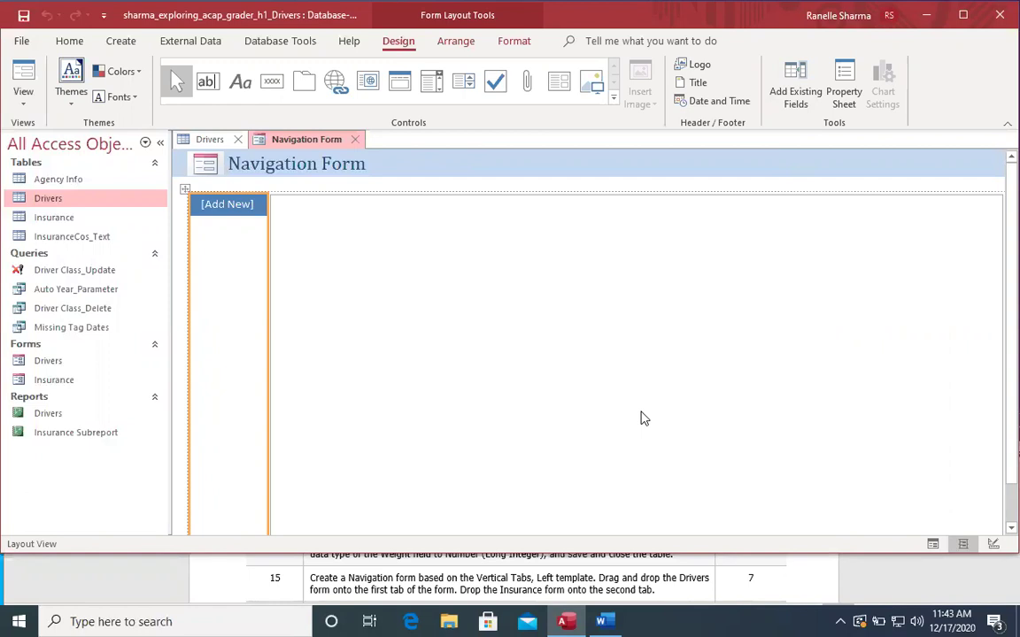
{"action": "left_click", "coordinate": [804, 99]}
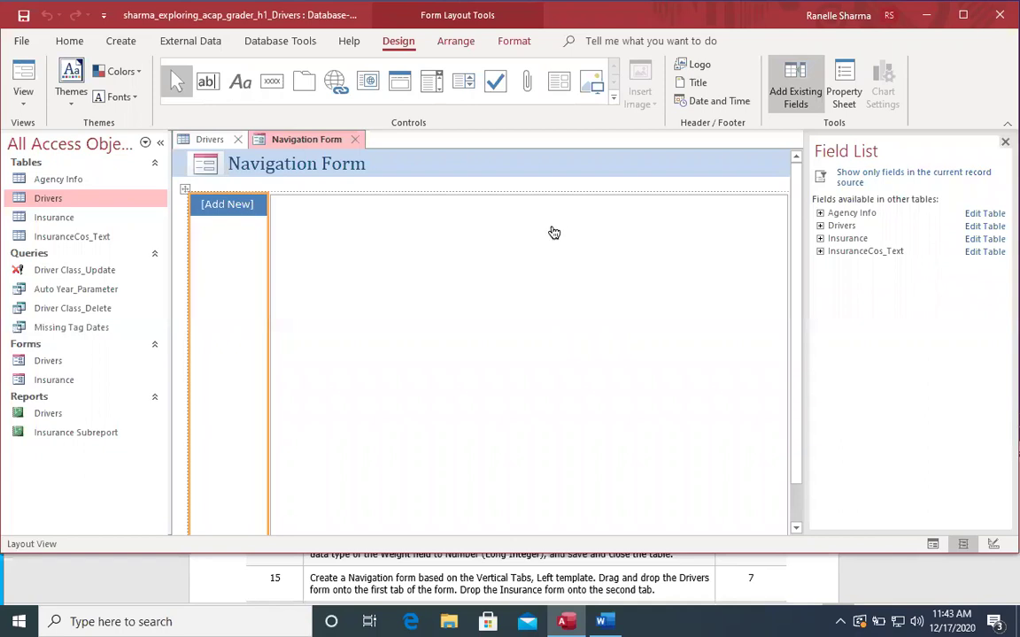
{"action": "left_click", "coordinate": [841, 227]}
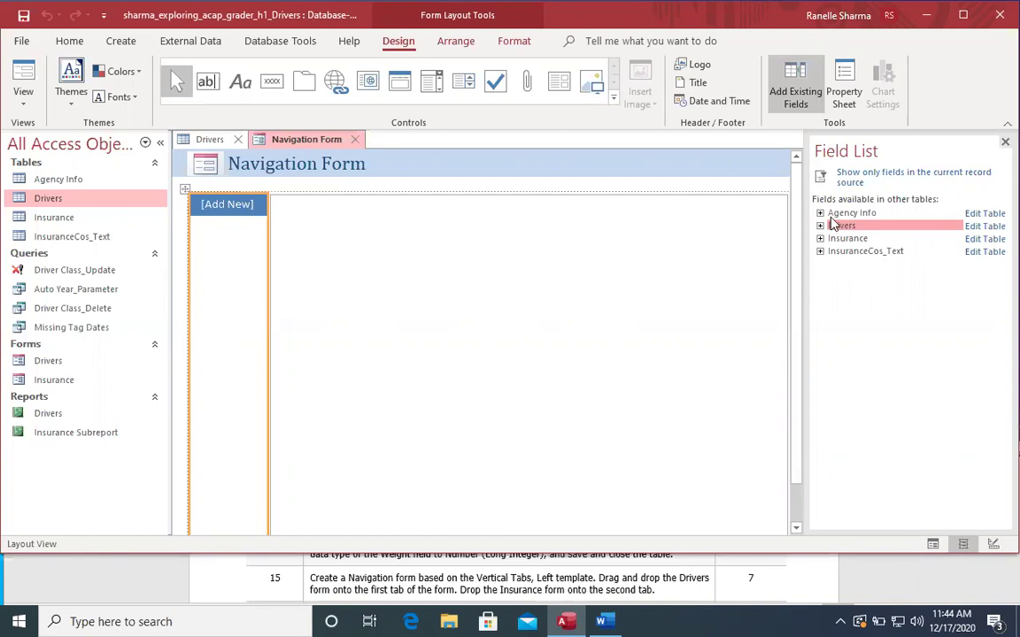
{"action": "left_click", "coordinate": [1005, 143]}
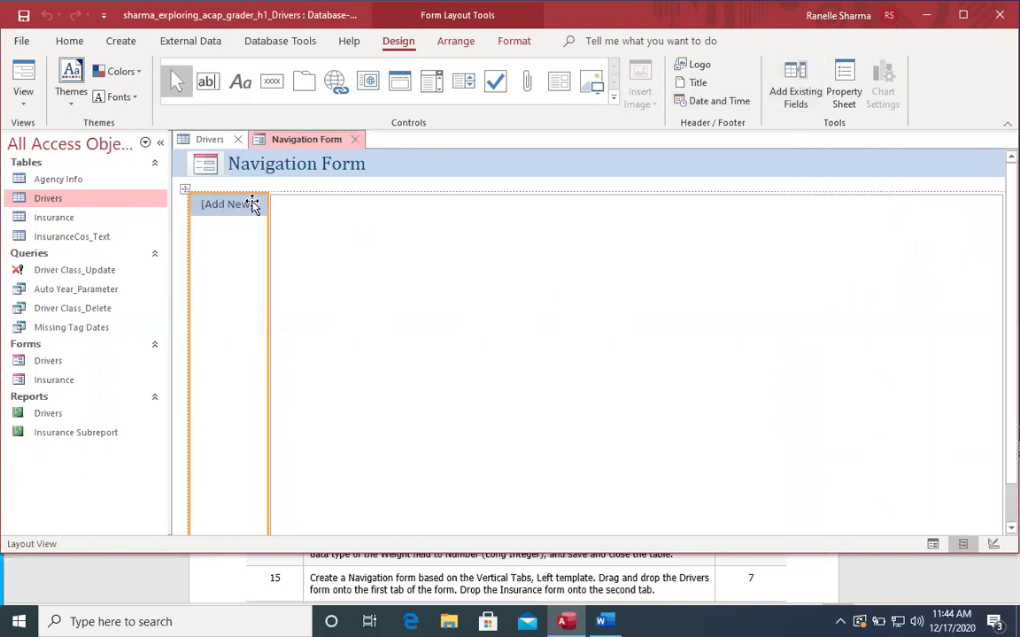
{"action": "right_click", "coordinate": [252, 204]}
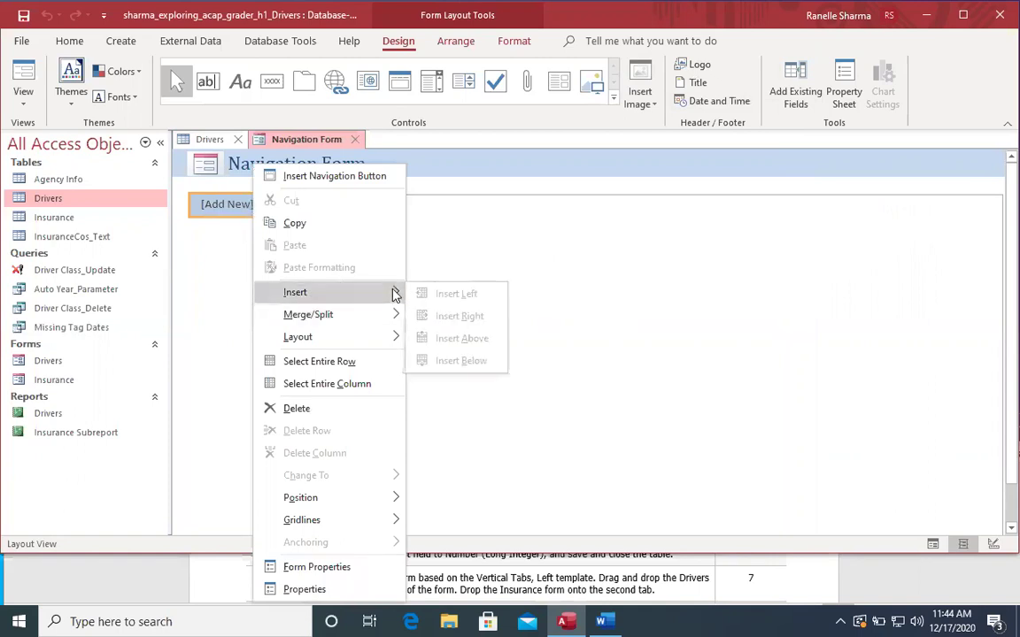
{"action": "left_click", "coordinate": [209, 207]}
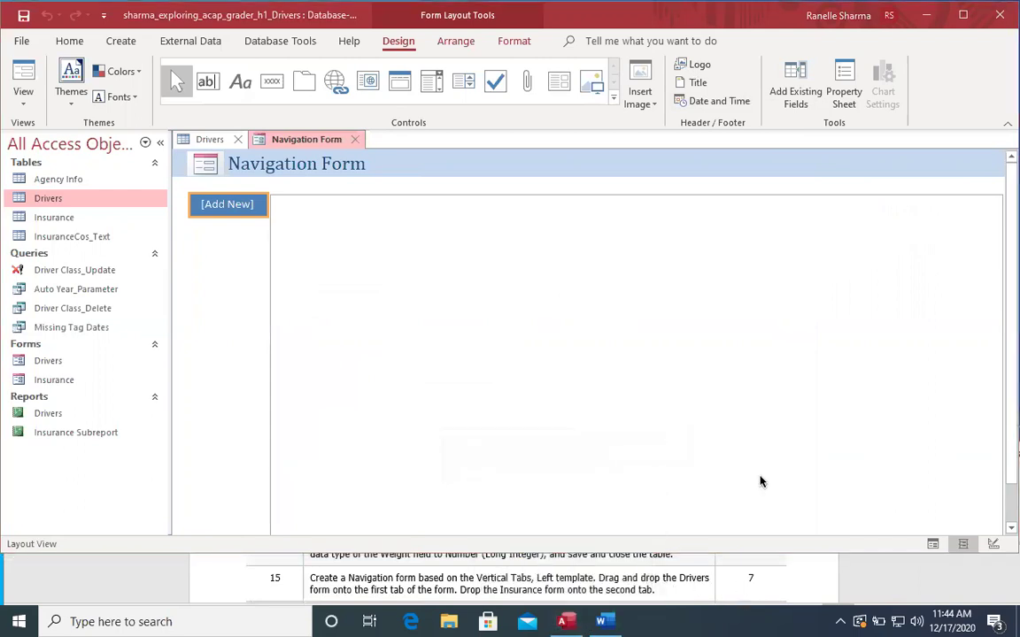
{"action": "left_click", "coordinate": [428, 356]}
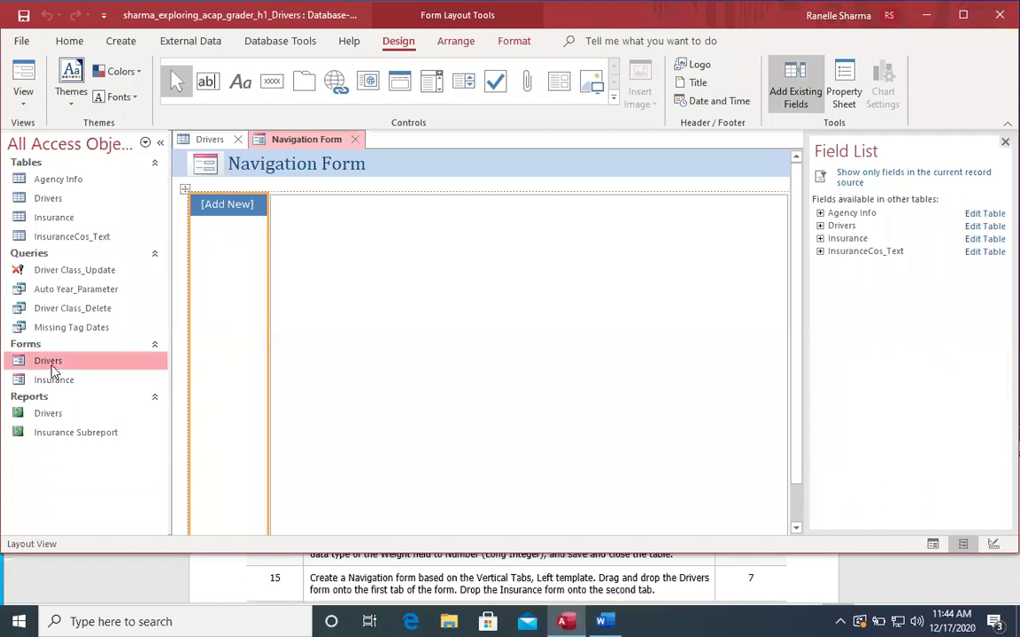
- Add the Drivers form, the Insurance form and the Drivers report as the first, second and third tabs of the Navigation form
{"action": "left_click_drag", "start_coordinate": [21, 363], "coordinate": [235, 205]}
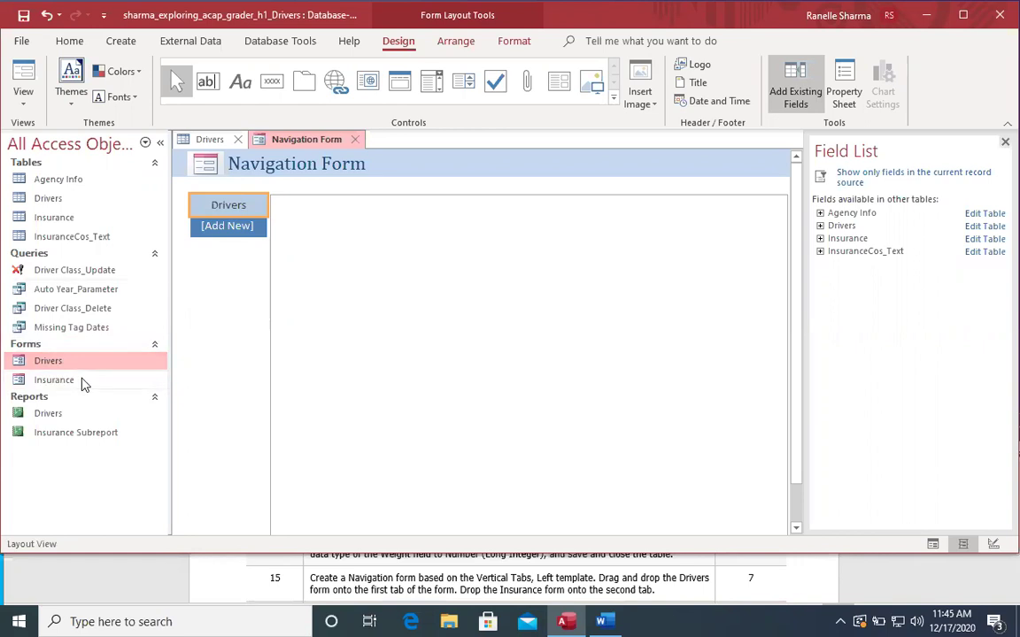
{"action": "left_click_drag", "start_coordinate": [82, 382], "coordinate": [236, 227]}
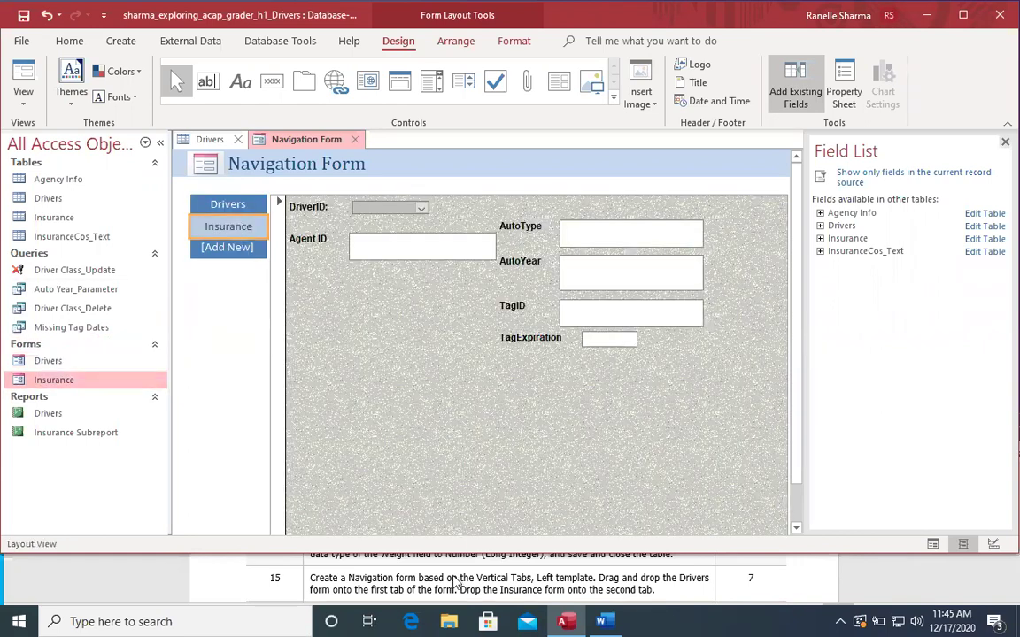
{"action": "scroll", "coordinate": [456, 582], "scroll_direction": "down", "scroll_amount": 1}
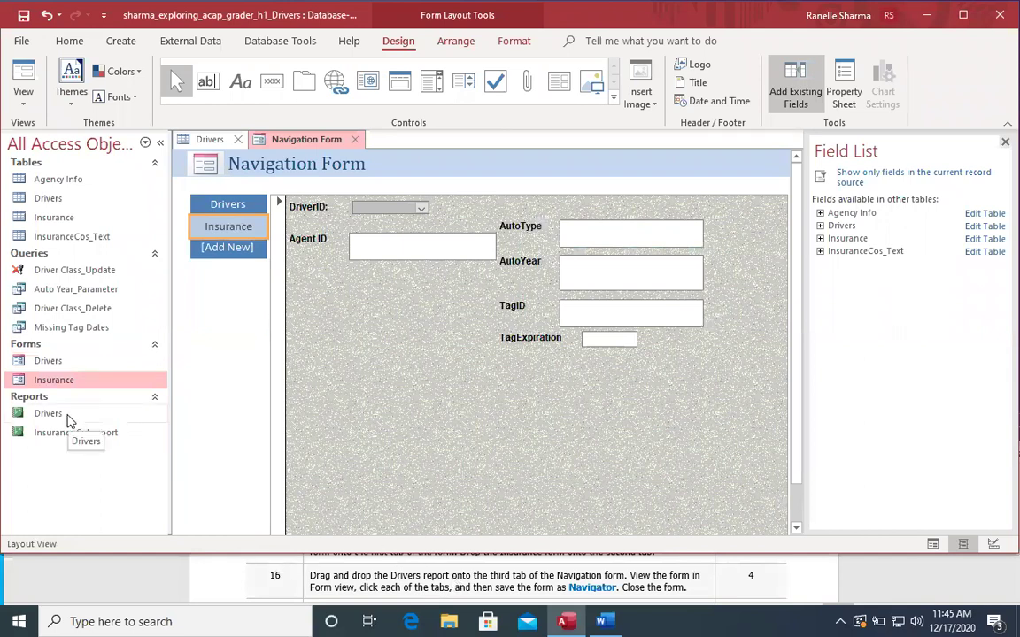
{"action": "left_click_drag", "start_coordinate": [68, 420], "coordinate": [228, 254]}
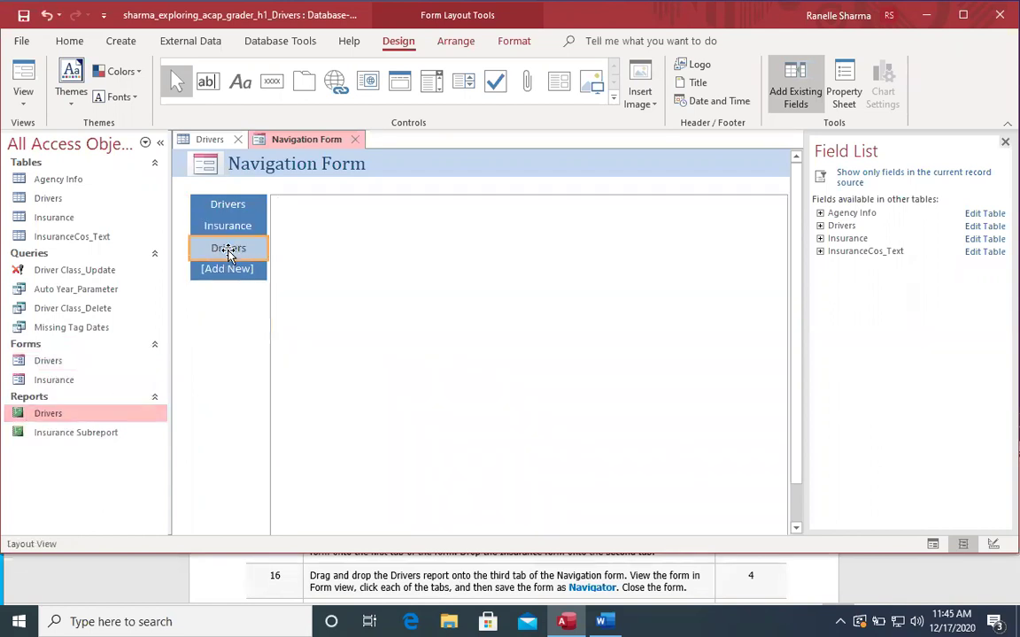
- Save the navigation form from Form view under the name Navigator and close it
{"action": "left_click", "coordinate": [24, 99]}
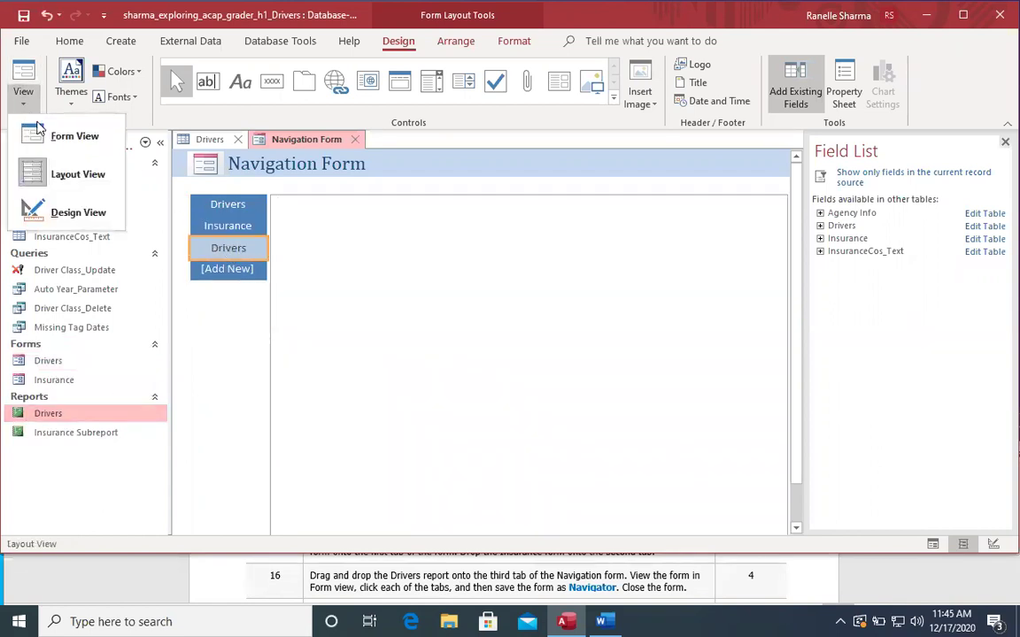
{"action": "left_click", "coordinate": [71, 137]}
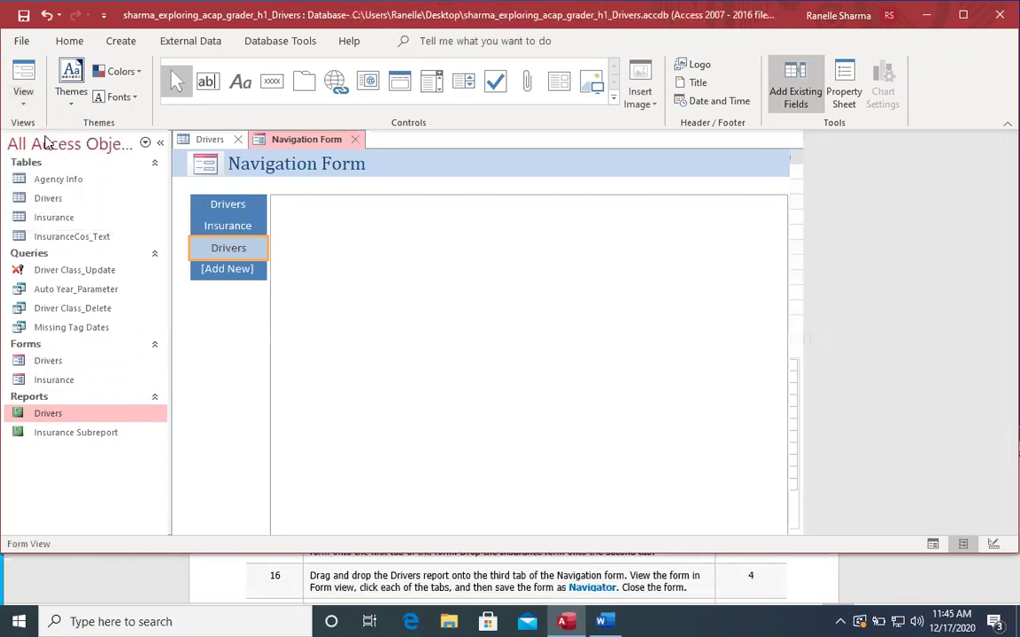
{"action": "right_click", "coordinate": [318, 143]}
{"action": "left_click", "coordinate": [357, 153]}
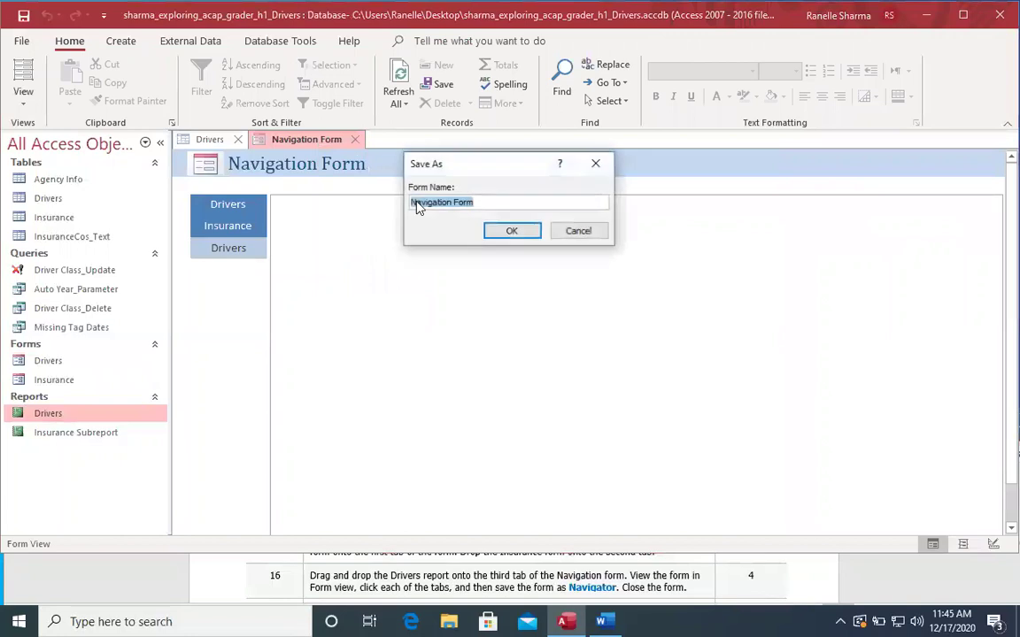
{"action": "left_click", "coordinate": [485, 205]}
{"action": "key", "text": "BackSpace"}
{"action": "key", "text": "BackSpace"}
{"action": "key", "text": "BackSpace"}
{"action": "key", "text": "BackSpace"}
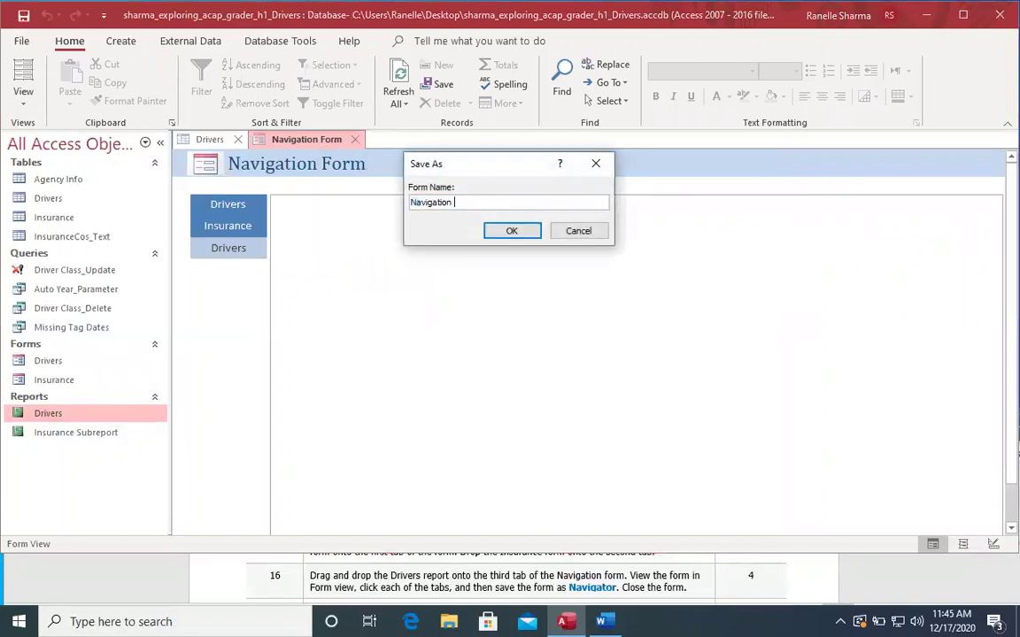
{"action": "key", "text": "BackSpace"}
{"action": "key", "text": "BackSpace"}
{"action": "key", "text": "BackSpace"}
{"action": "type", "text": "er"}
{"action": "key", "text": "BackSpace"}
{"action": "key", "text": "BackSpace"}
{"action": "type", "text": "or"}
{"action": "left_click", "coordinate": [512, 232]}
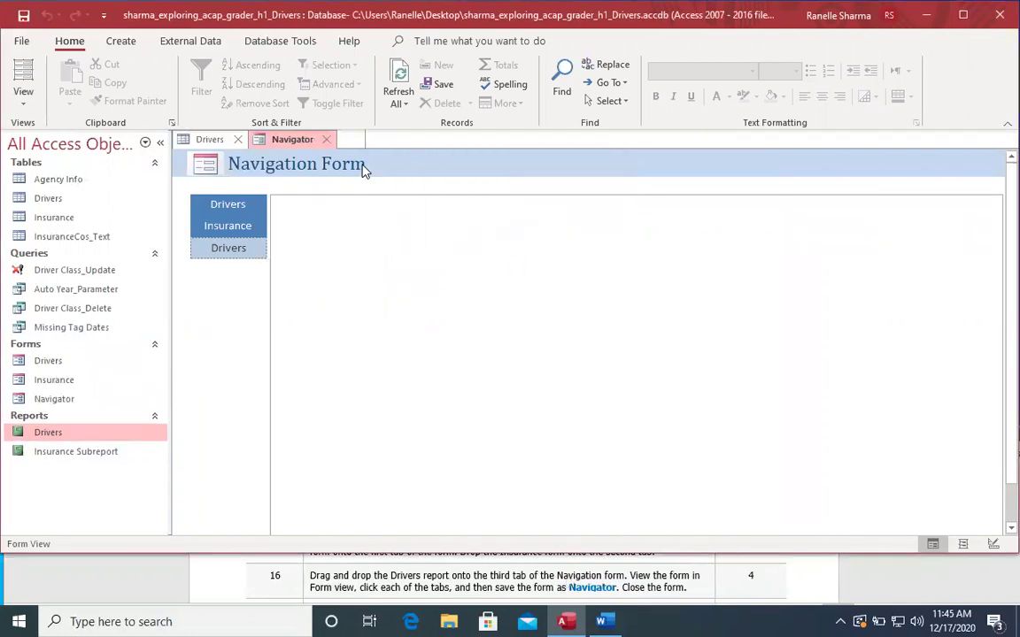
{"action": "left_click", "coordinate": [326, 139]}
- Close the Drivers table, saving its design changes and accepting the possible data loss
{"action": "left_click", "coordinate": [237, 139]}
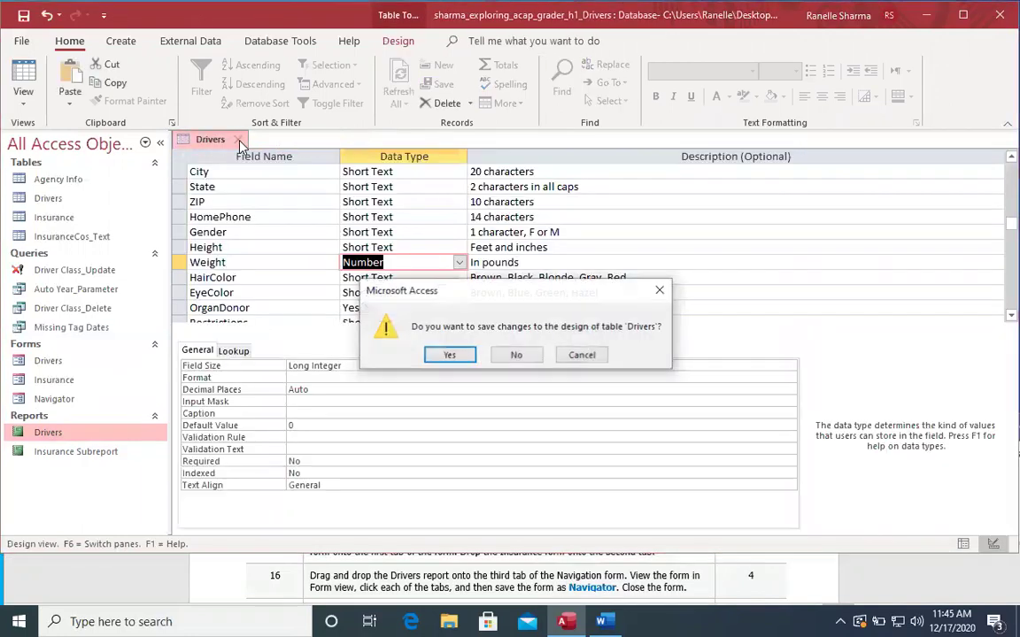
{"action": "left_click", "coordinate": [453, 355]}
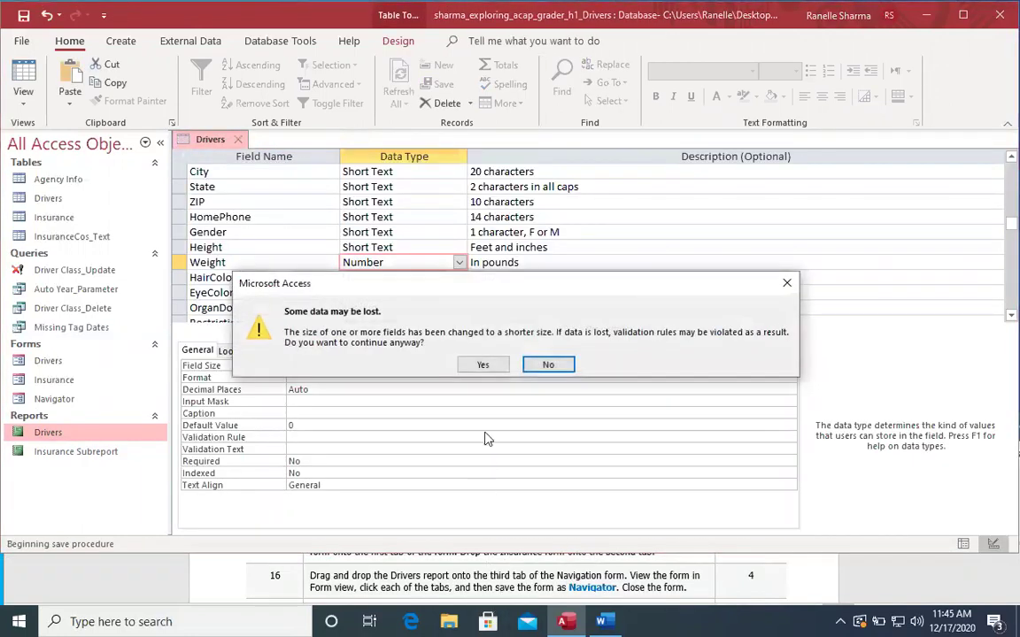
{"action": "left_click", "coordinate": [482, 362]}
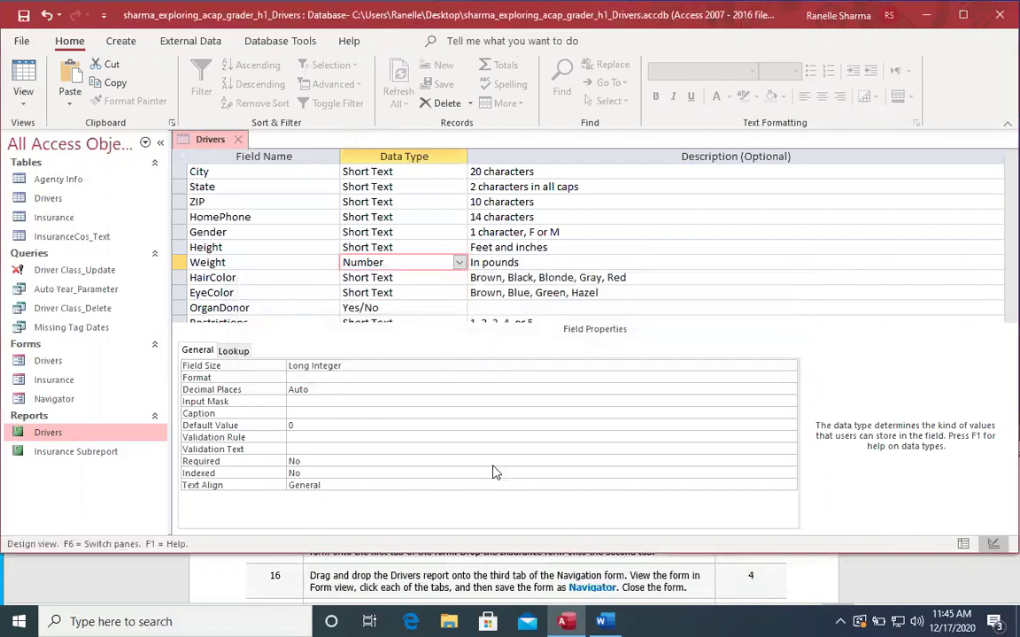
- Open the Drivers report and switch it to Design view, as instruction 17 asks
{"action": "scroll", "coordinate": [500, 580], "scroll_direction": "down", "scroll_amount": 1}
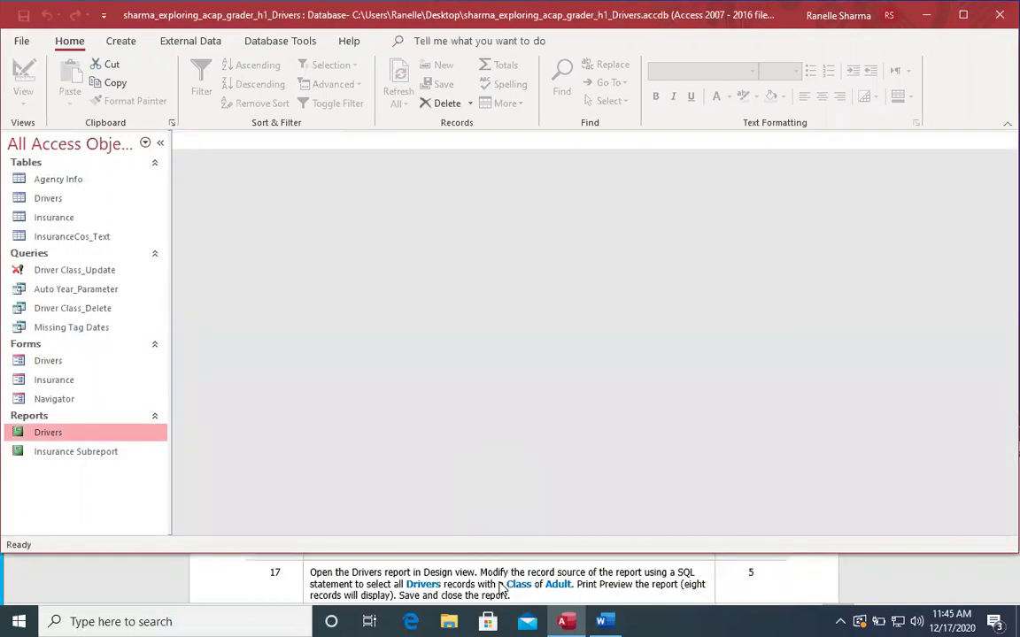
{"action": "right_click", "coordinate": [80, 435]}
{"action": "left_click", "coordinate": [89, 356]}
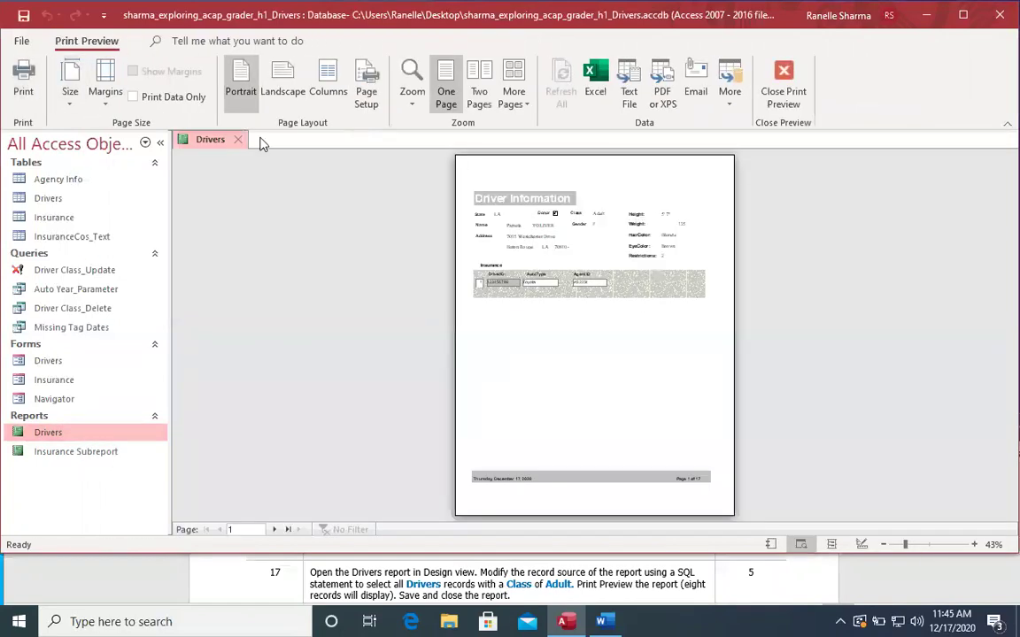
{"action": "right_click", "coordinate": [213, 140]}
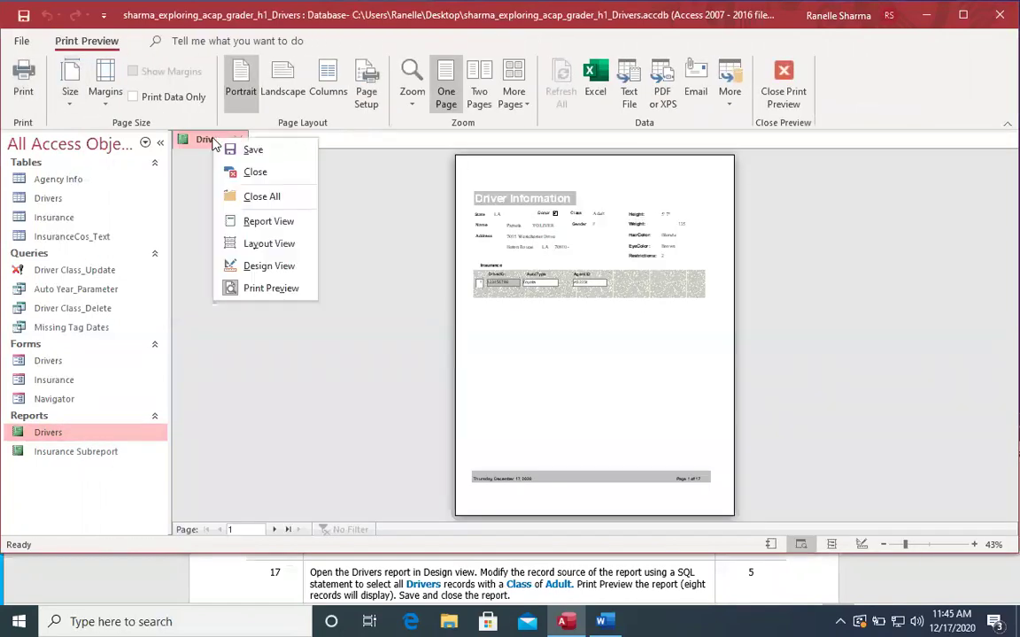
{"action": "left_click", "coordinate": [265, 267]}
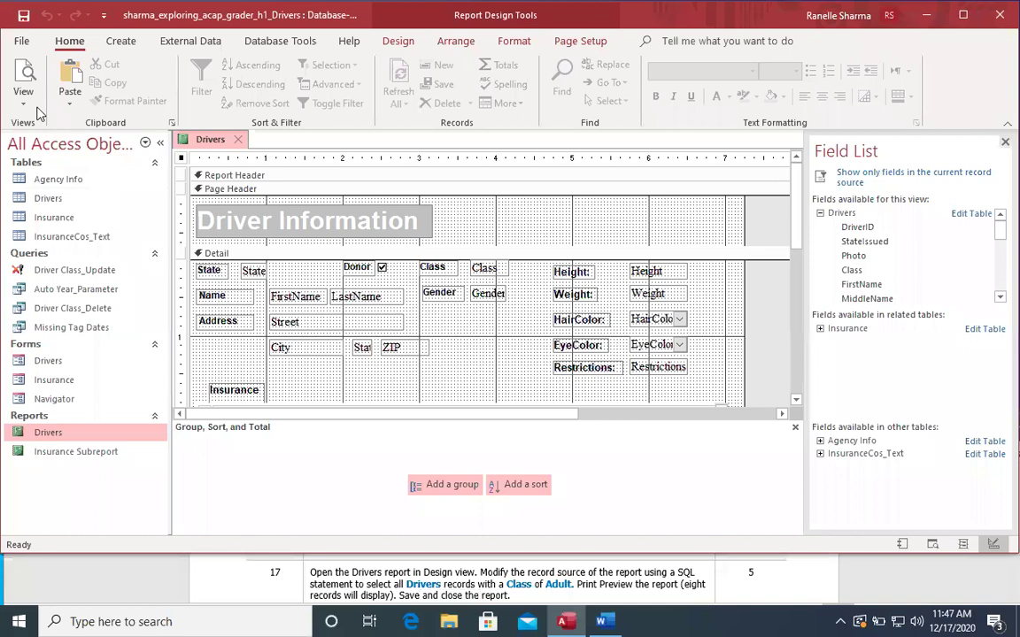
{"action": "left_click", "coordinate": [24, 102]}
{"action": "left_click", "coordinate": [71, 213]}
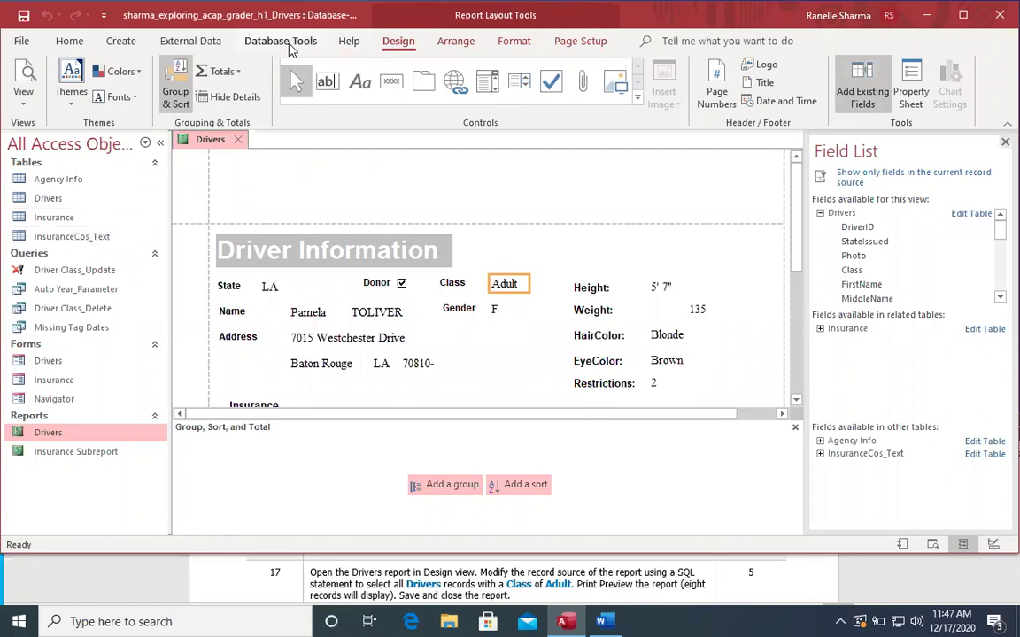
{"action": "left_click", "coordinate": [281, 42]}
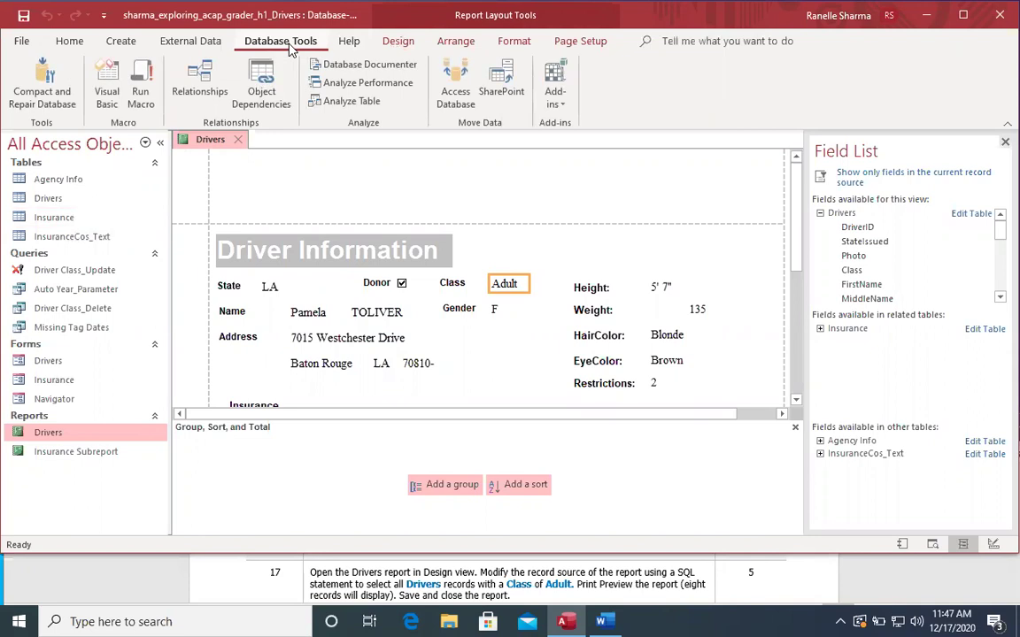
{"action": "left_click", "coordinate": [70, 40]}
{"action": "left_click", "coordinate": [23, 93]}
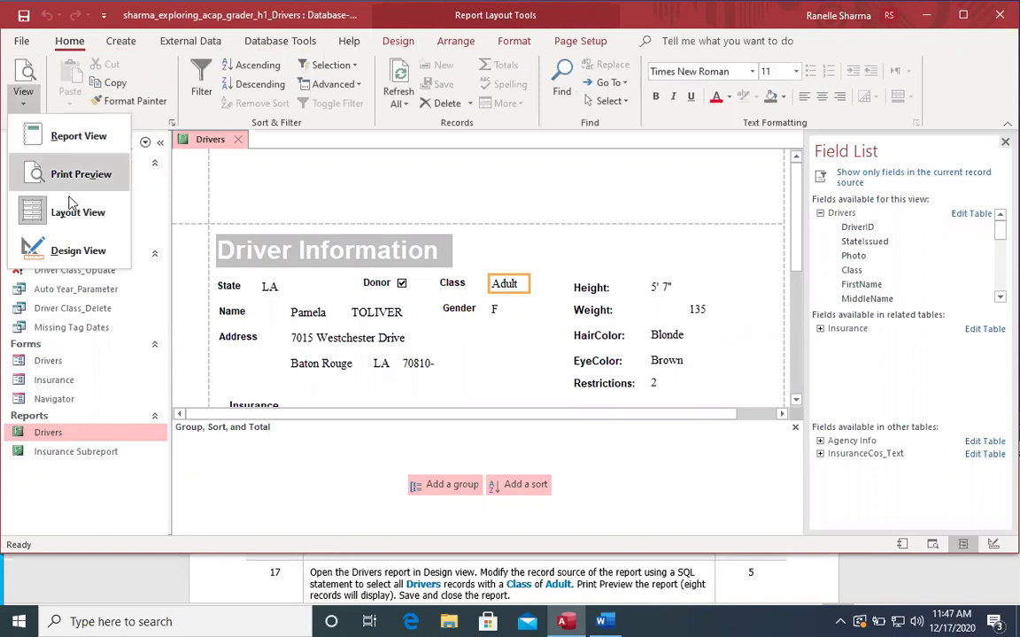
{"action": "left_click", "coordinate": [64, 247]}
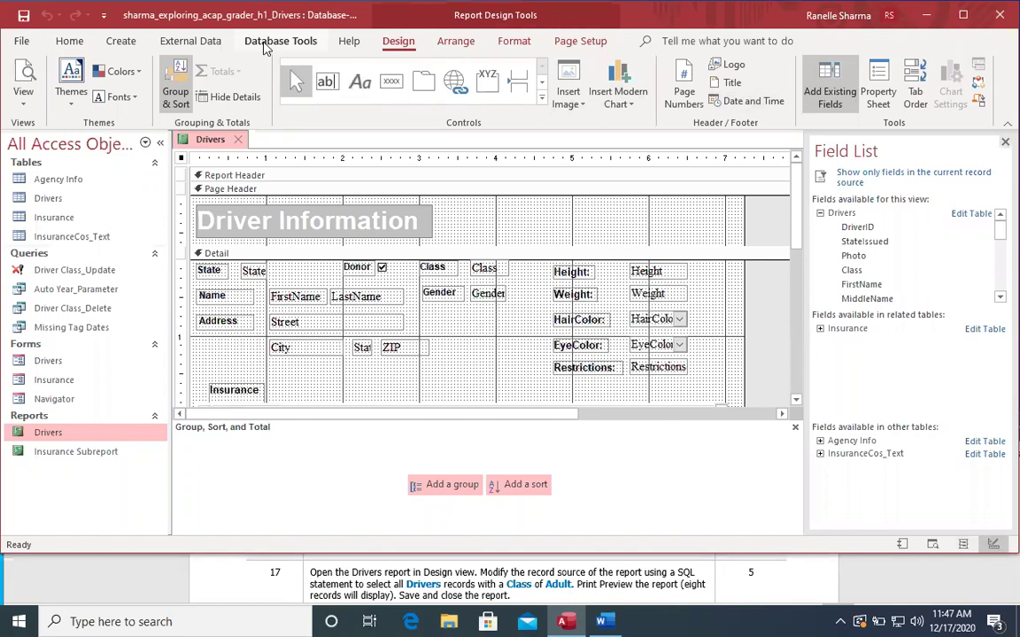
- Show the property sheet for the whole Drivers report and go to its Record Source property
{"action": "left_click", "coordinate": [263, 46]}
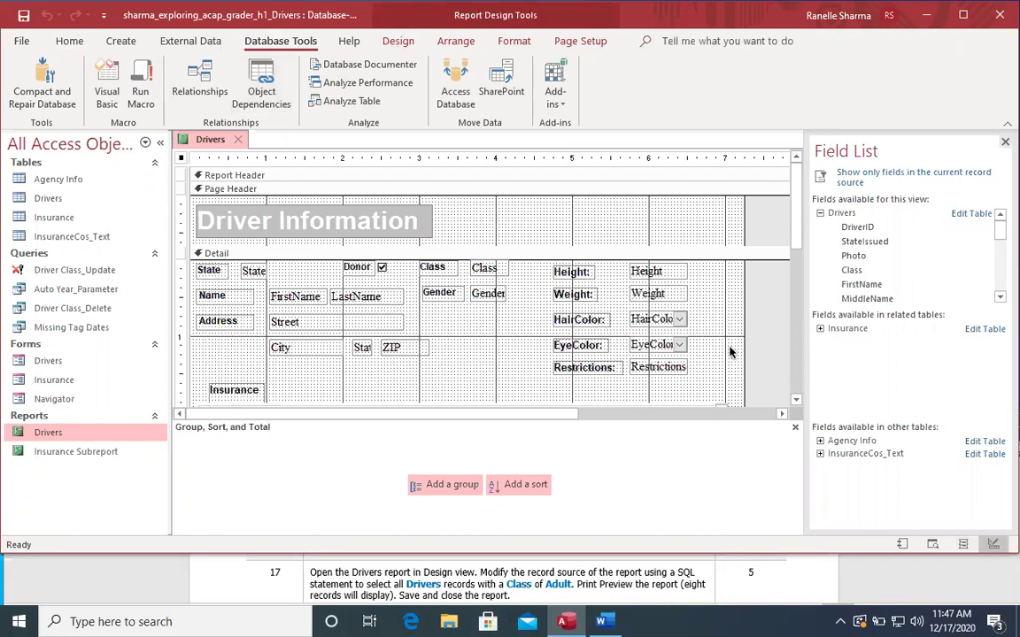
{"action": "double_click", "coordinate": [656, 309]}
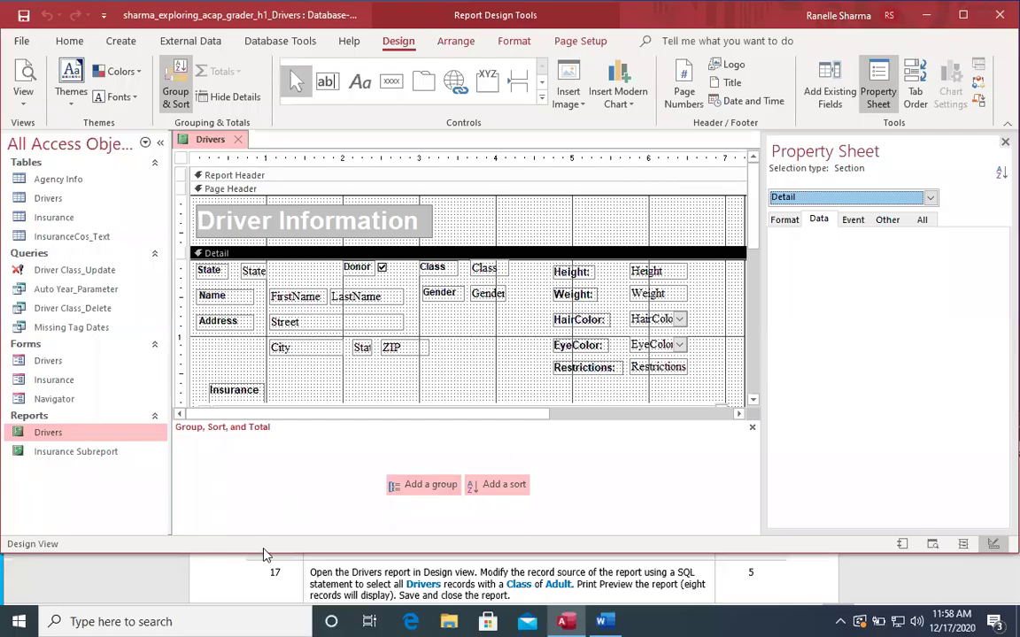
{"action": "left_click", "coordinate": [928, 199]}
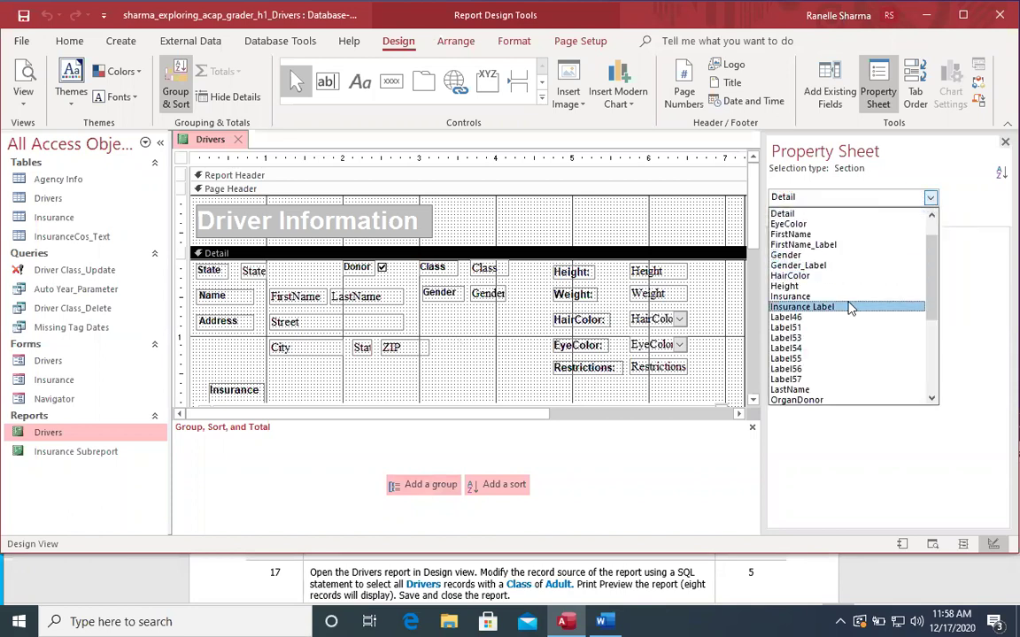
{"action": "scroll", "coordinate": [846, 305], "scroll_direction": "down", "scroll_amount": 3}
{"action": "left_click", "coordinate": [807, 287]}
{"action": "left_click", "coordinate": [926, 239]}
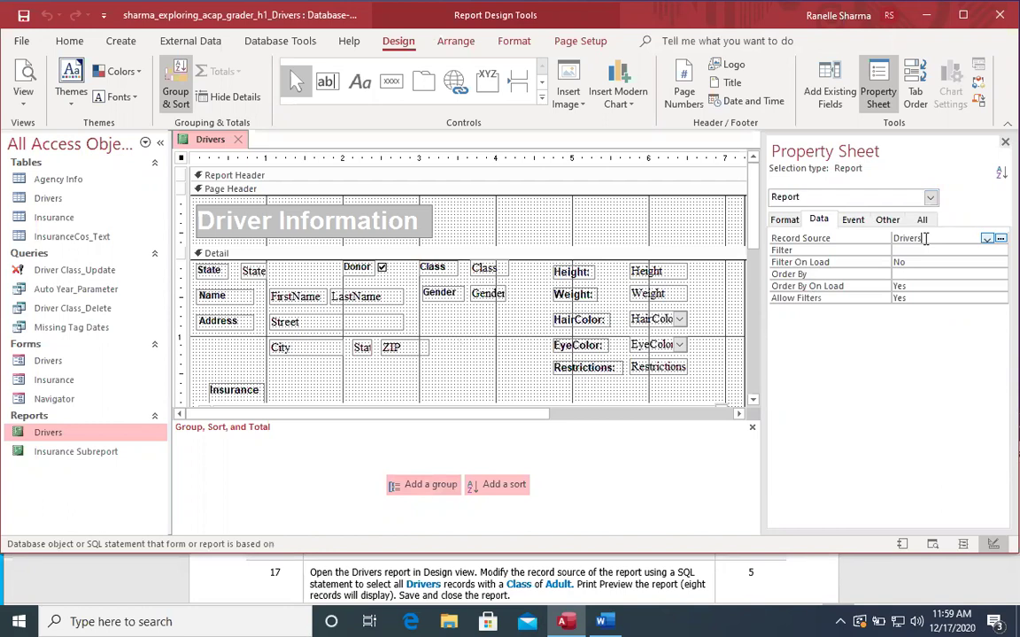
- Set the Drivers report's record source to the SQL statement SELECT* FROM Drivers WHERE Class="Adult";
{"action": "left_click", "coordinate": [986, 239]}
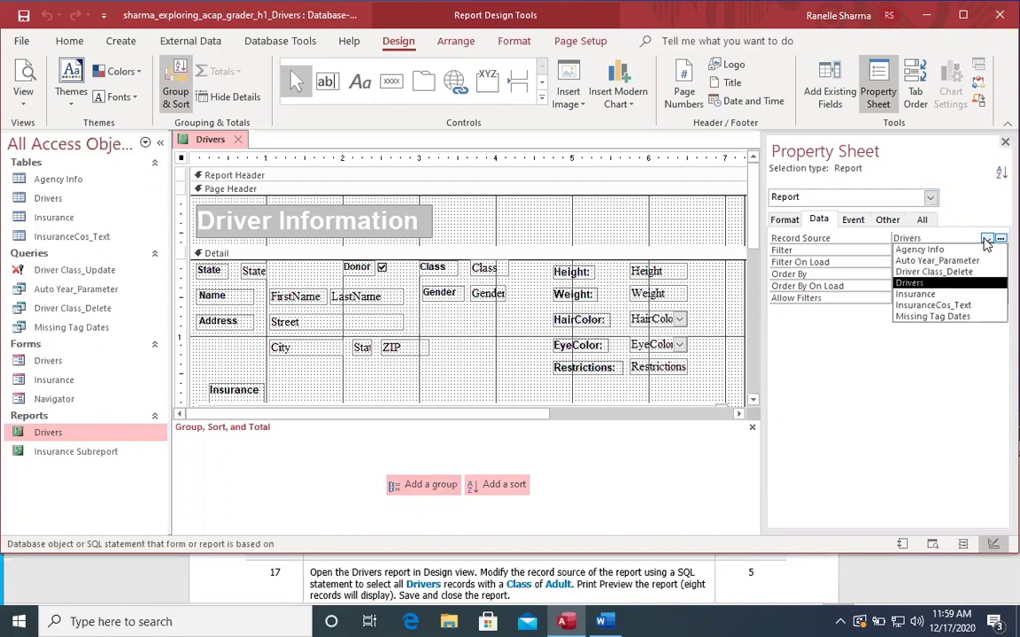
{"action": "left_click", "coordinate": [986, 239]}
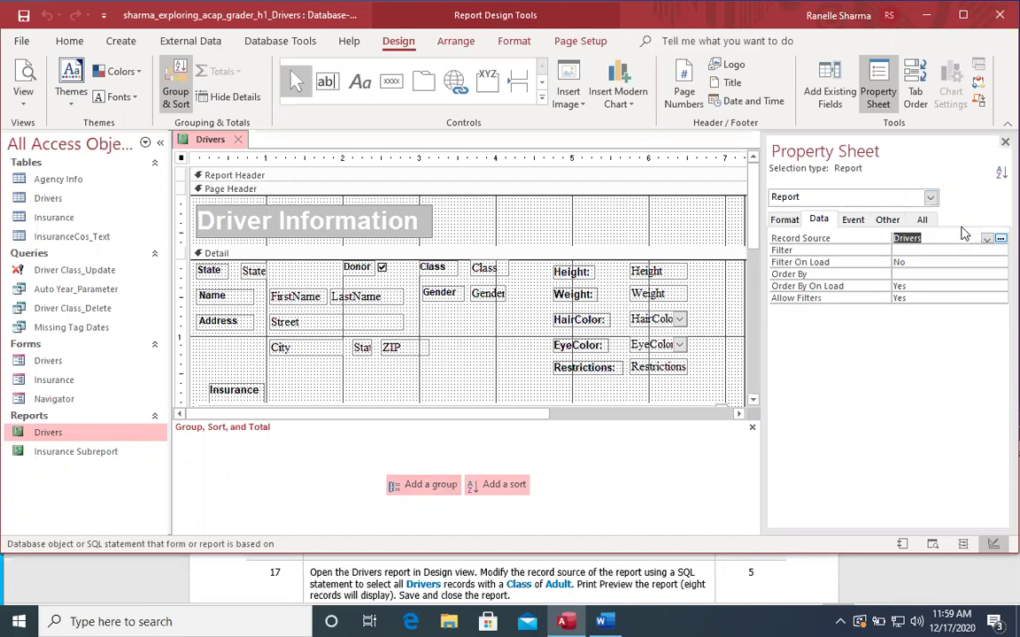
{"action": "type", "text": "SELECT * FROM Drivers WHERE Class=\"Adult\";"}
{"action": "left_click", "coordinate": [868, 237]}
{"action": "left_click", "coordinate": [898, 239]}
{"action": "key", "text": "Right"}
{"action": "key", "text": "Right"}
{"action": "key", "text": "Right"}
{"action": "key", "text": "Right"}
{"action": "key", "text": "Right"}
{"action": "key", "text": "Right"}
{"action": "key", "text": "Right"}
{"action": "key", "text": "Right"}
{"action": "key", "text": "Right"}
{"action": "key", "text": "Right"}
{"action": "key", "text": "Right"}
{"action": "key", "text": "Right"}
{"action": "key", "text": "Right"}
{"action": "key", "text": "Right"}
{"action": "key", "text": "Right"}
{"action": "key", "text": "Right"}
{"action": "key", "text": "Right"}
{"action": "key", "text": "Right"}
{"action": "key", "text": "Right"}
{"action": "key", "text": "Right"}
{"action": "key", "text": "Right"}
{"action": "key", "text": "Right"}
{"action": "key", "text": "Right"}
{"action": "key", "text": "Right"}
{"action": "key", "text": "Down"}
{"action": "key", "text": "Down"}
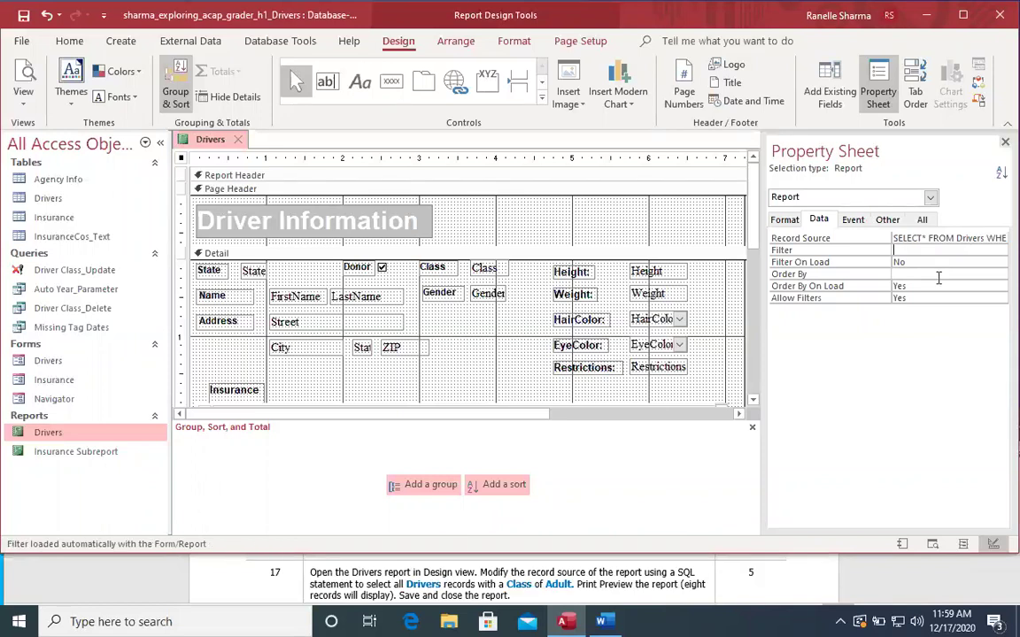
{"action": "left_click", "coordinate": [929, 270]}
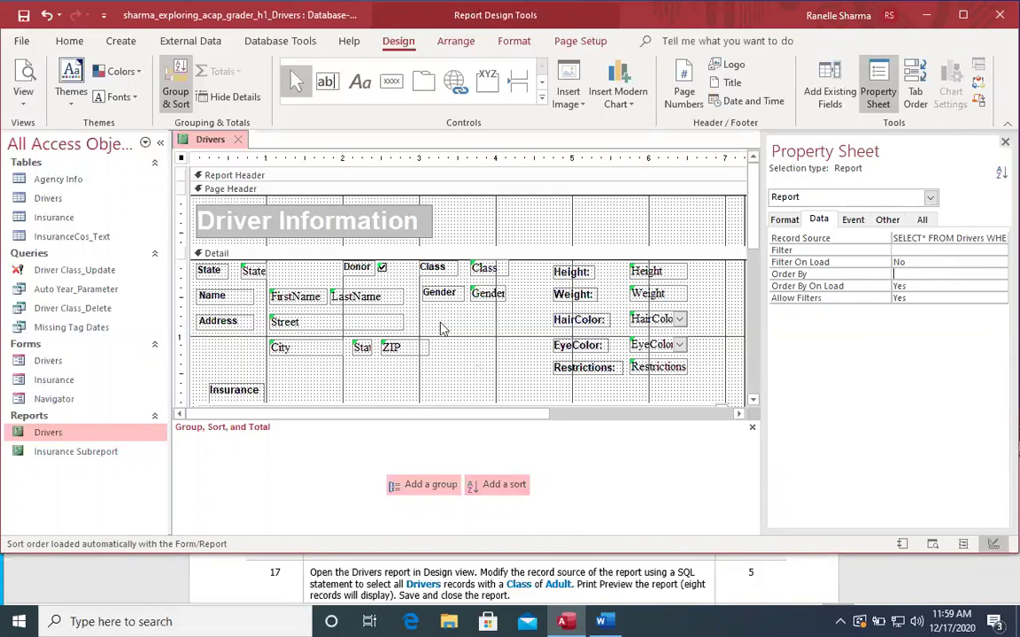
- Try to show the Drivers report in Print Preview
{"action": "left_click", "coordinate": [23, 42]}
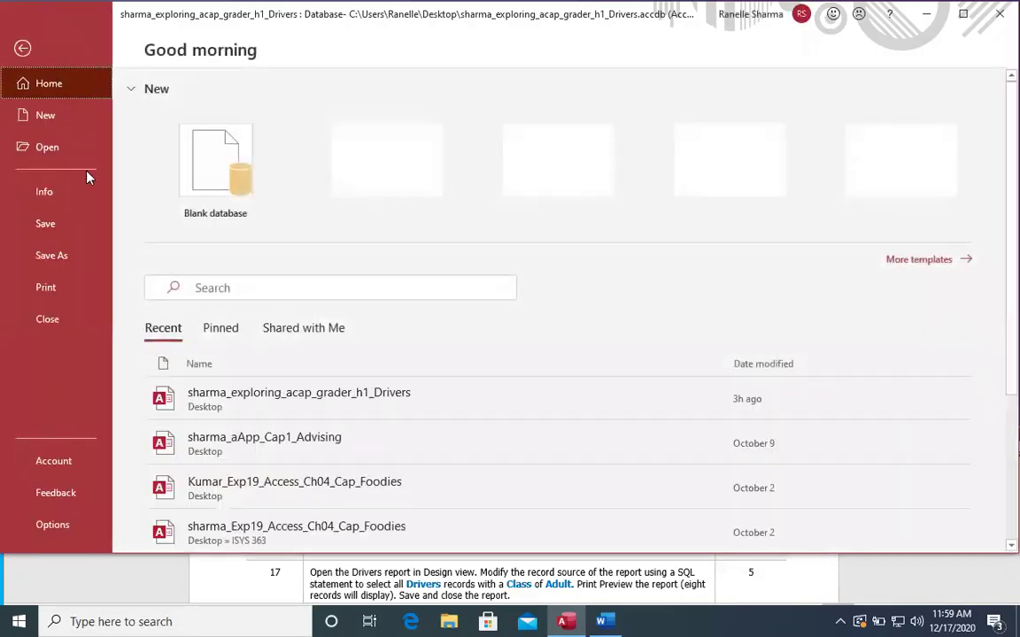
{"action": "left_click", "coordinate": [71, 286]}
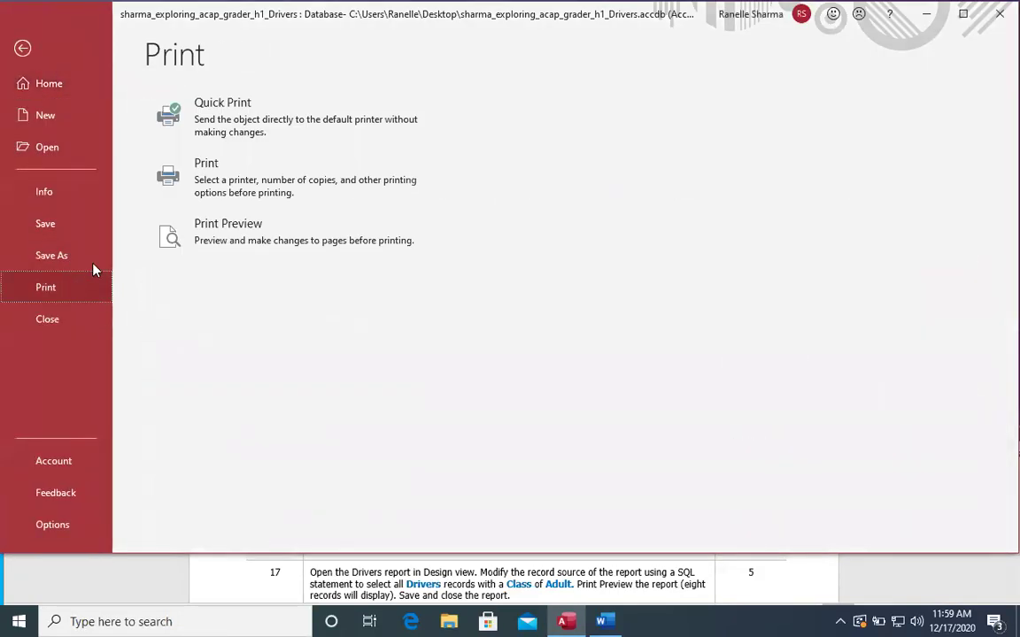
{"action": "left_click", "coordinate": [233, 231]}
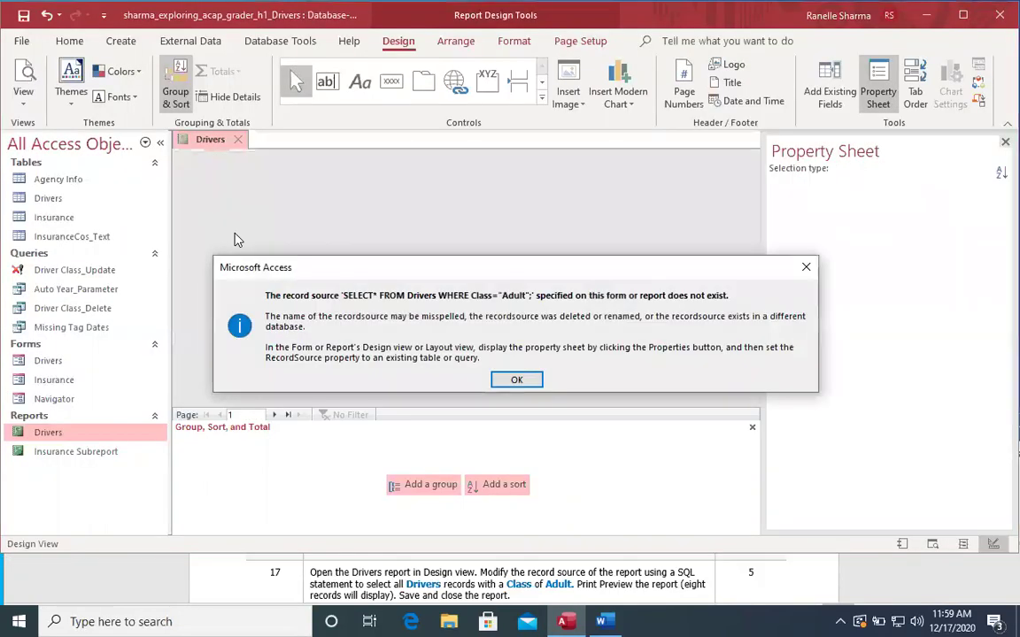
{"action": "left_click", "coordinate": [522, 383]}
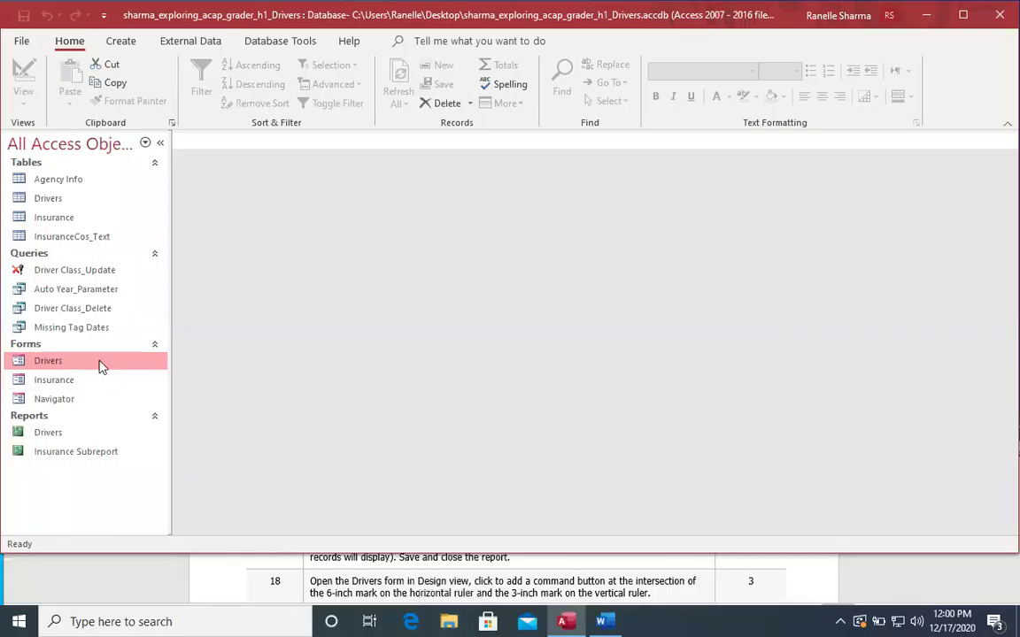
- Open the Drivers form in Design view and hide the property sheet to reveal the form's full width
{"action": "right_click", "coordinate": [97, 363]}
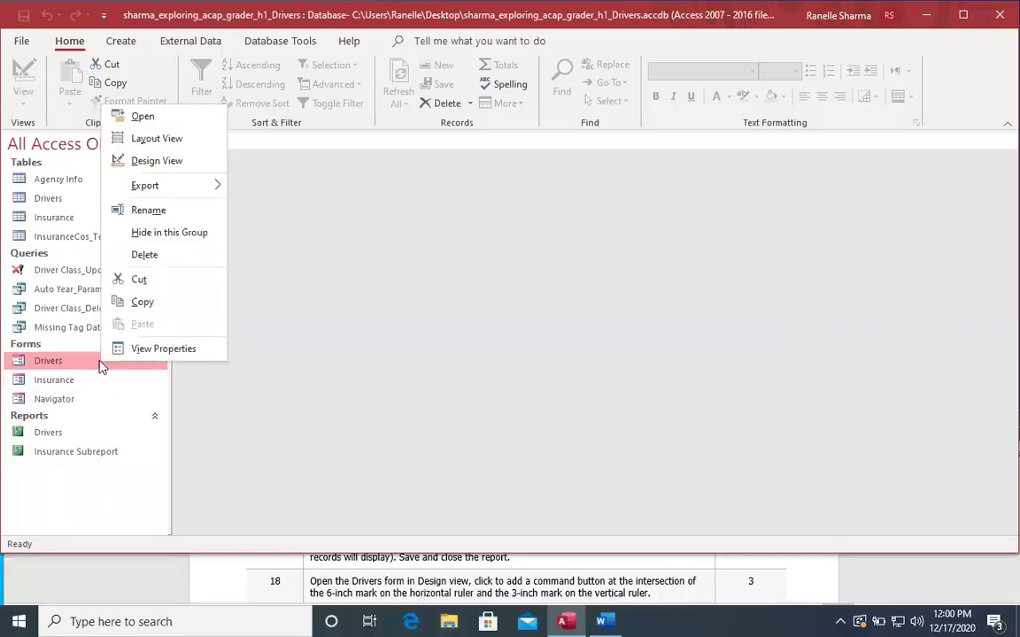
{"action": "left_click", "coordinate": [182, 160]}
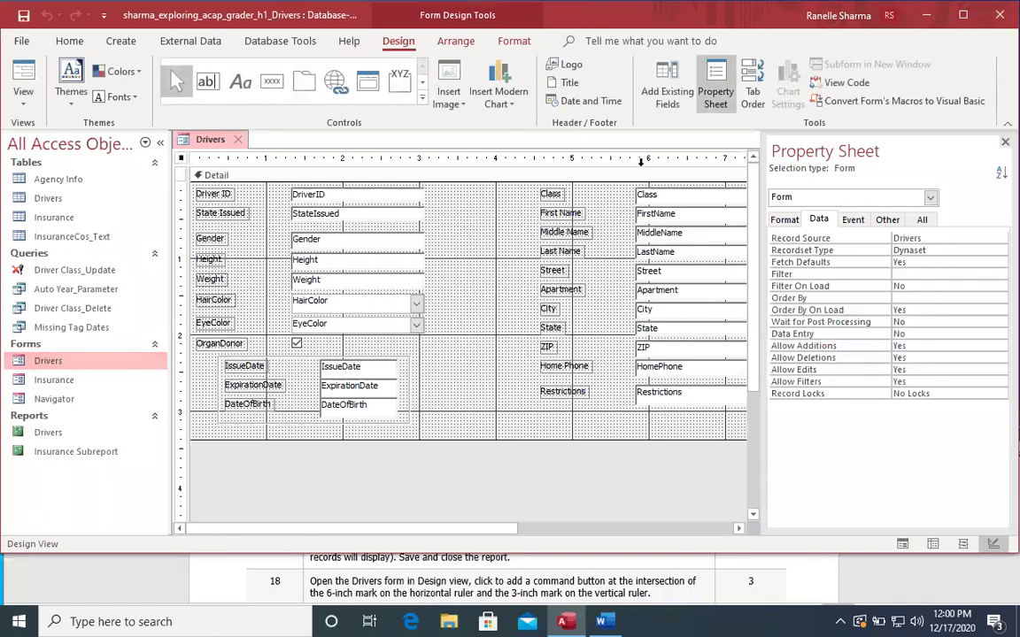
{"action": "left_click", "coordinate": [649, 161]}
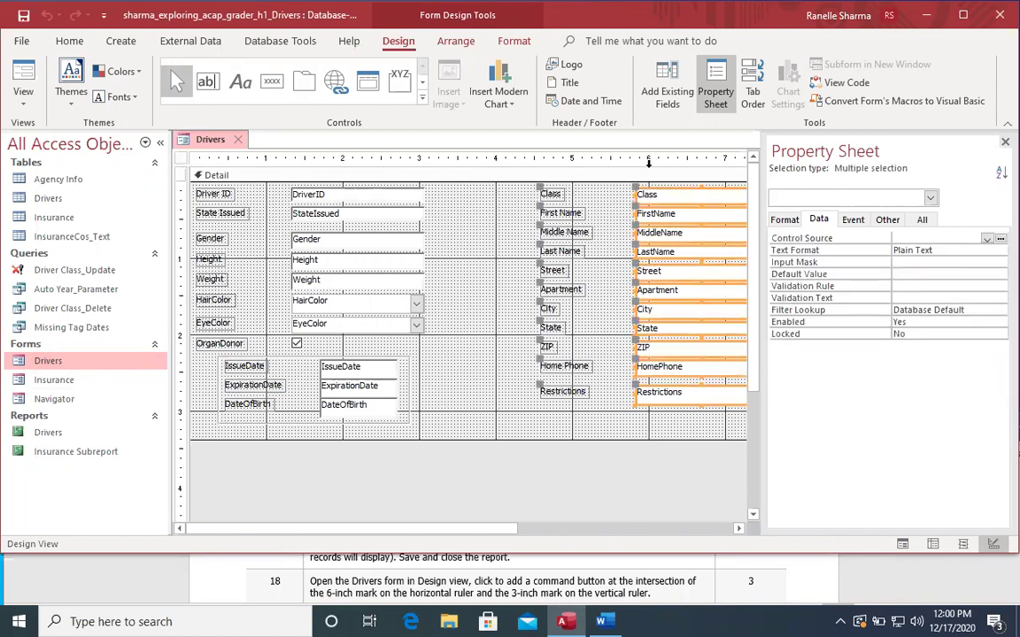
{"action": "right_click", "coordinate": [648, 166]}
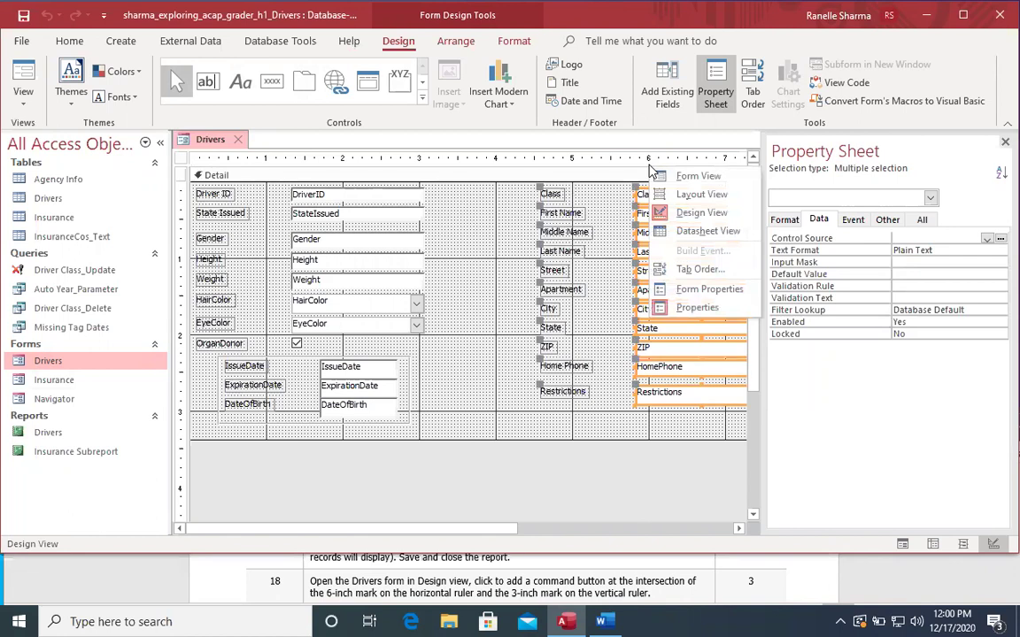
{"action": "left_click", "coordinate": [647, 157]}
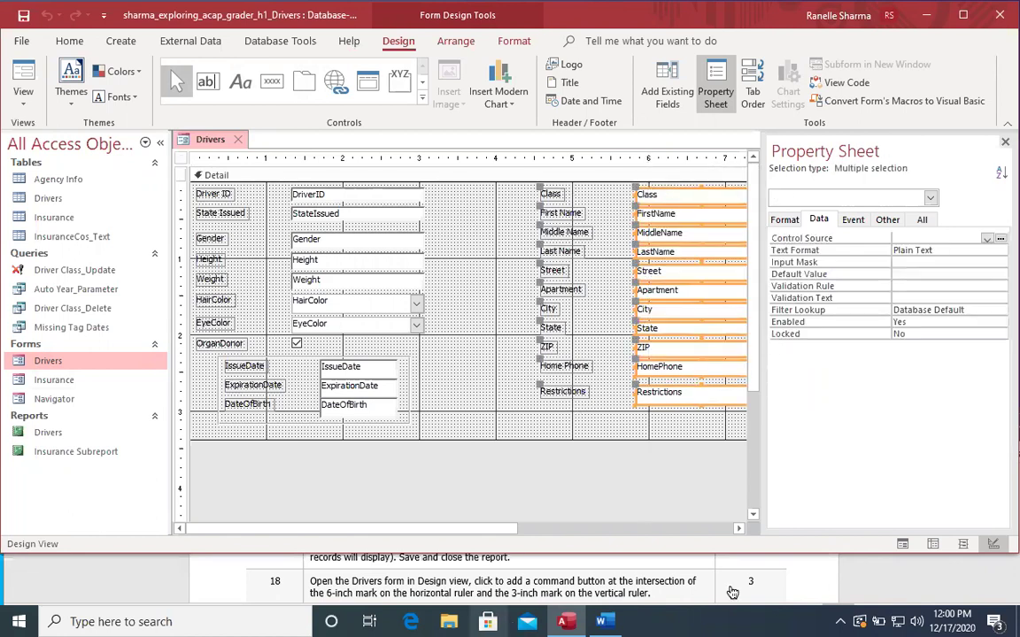
{"action": "key", "text": "F4"}
{"action": "left_click", "coordinate": [615, 175]}
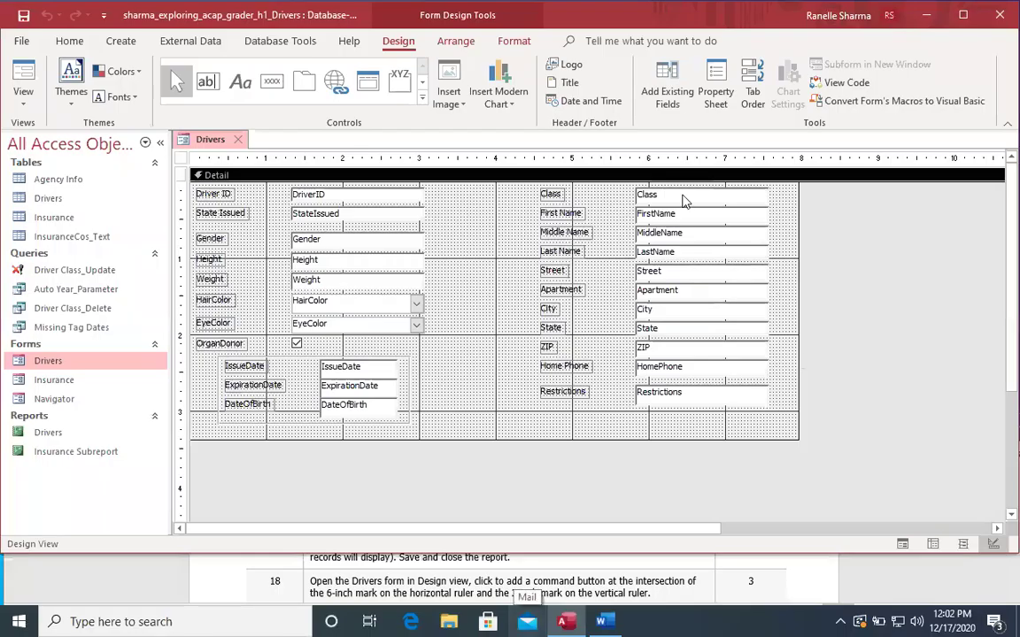
- Add a command button to the Drivers form where the 6-inch horizontal and 3-inch vertical ruler marks meet, and consult instruction 19
{"action": "left_click", "coordinate": [277, 87]}
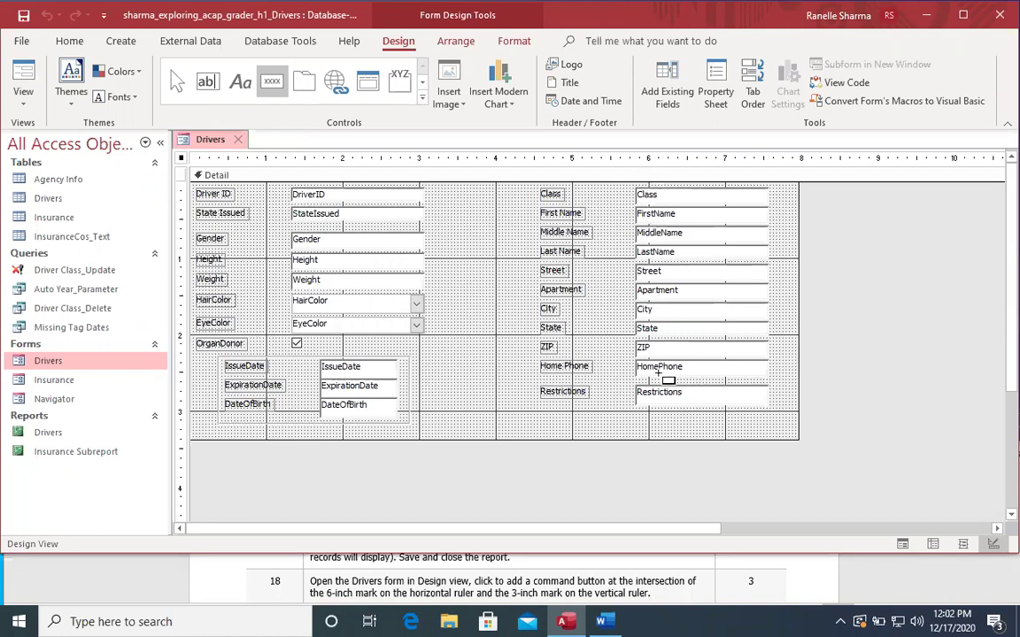
{"action": "left_click_drag", "start_coordinate": [649, 412], "coordinate": [686, 417]}
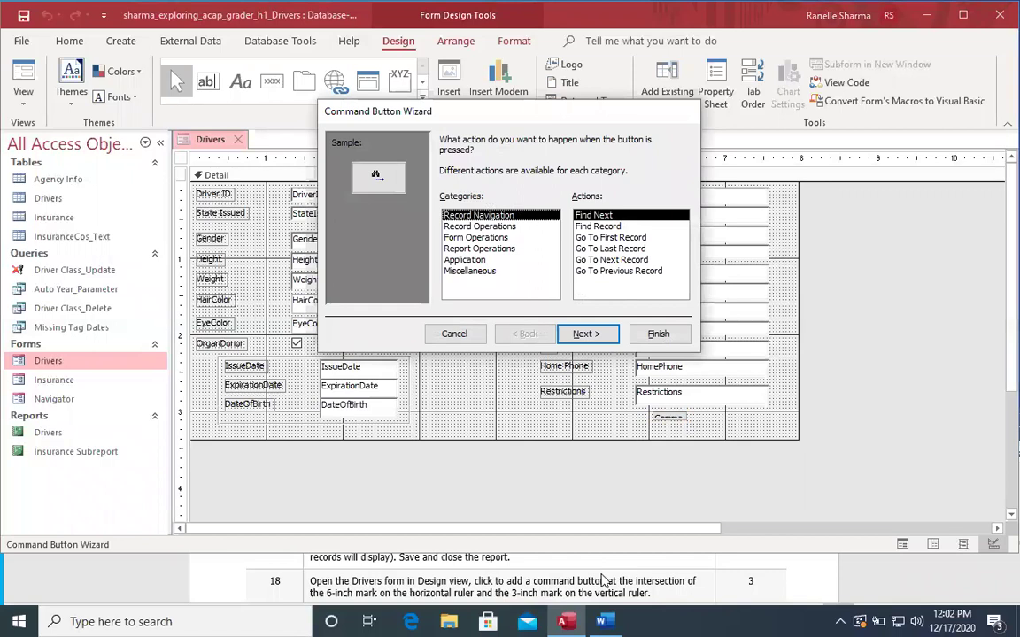
{"action": "scroll", "coordinate": [601, 580], "scroll_direction": "down", "scroll_amount": 3}
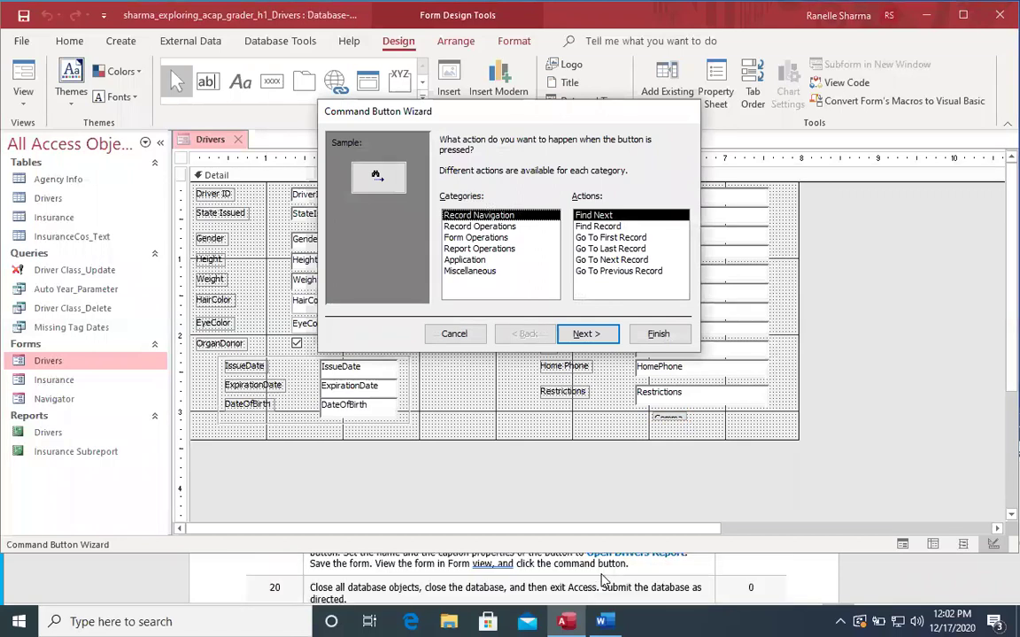
{"action": "scroll", "coordinate": [601, 579], "scroll_direction": "up", "scroll_amount": 1}
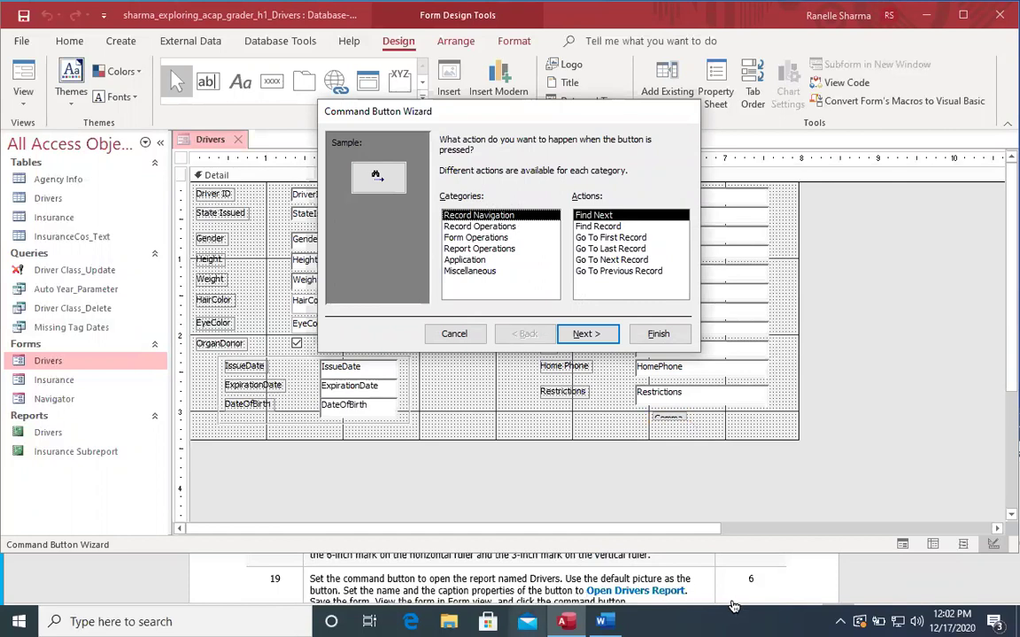
- Set the command button to the Open Report action for the Drivers report, with the default MS Access Report picture
{"action": "left_click", "coordinate": [479, 248]}
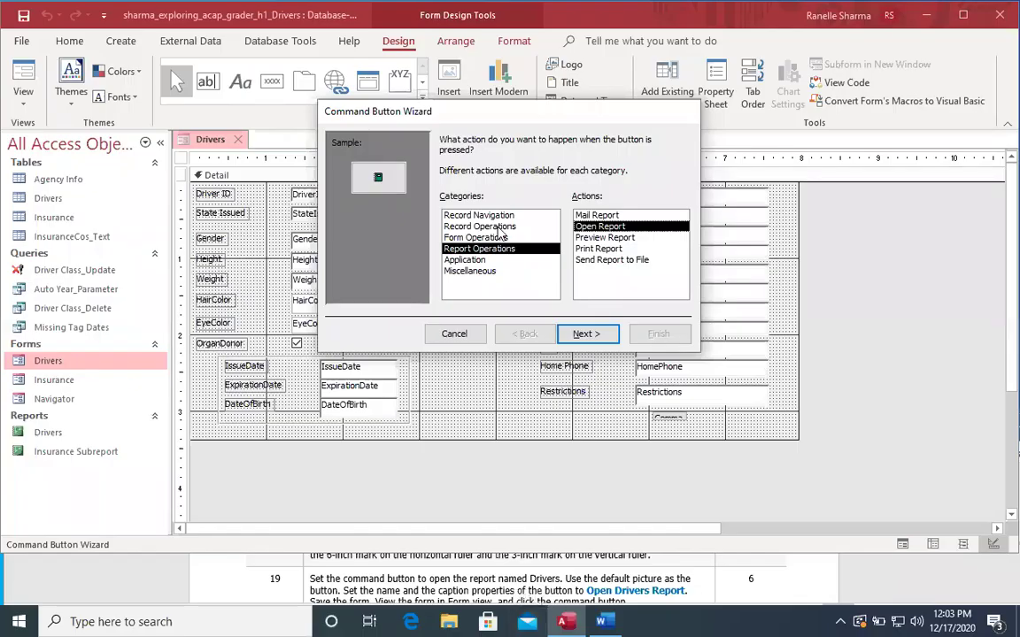
{"action": "left_click", "coordinate": [479, 226]}
{"action": "left_click", "coordinate": [479, 249]}
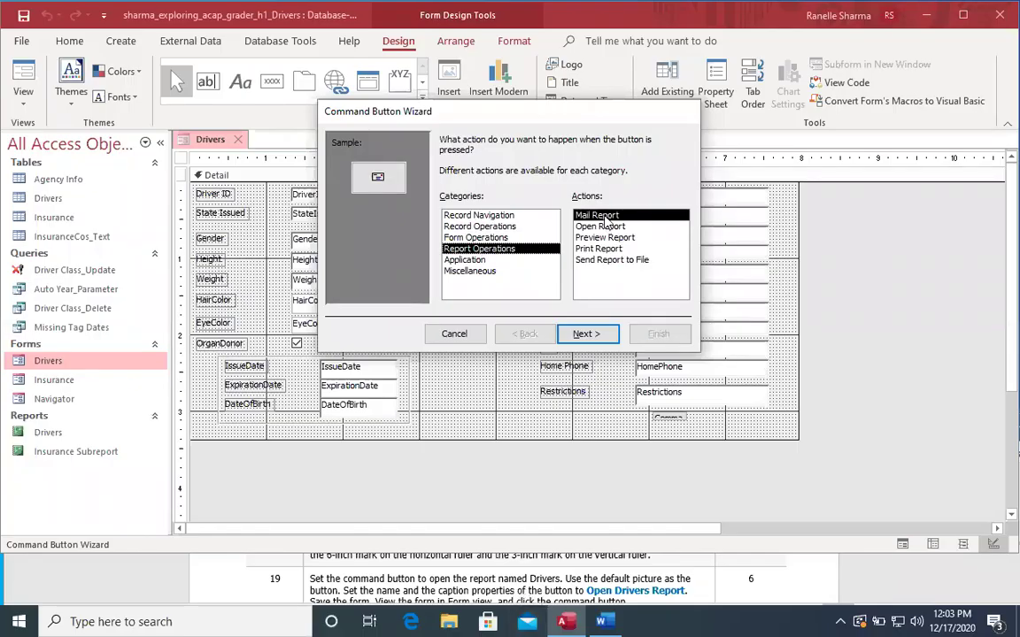
{"action": "left_click", "coordinate": [599, 227]}
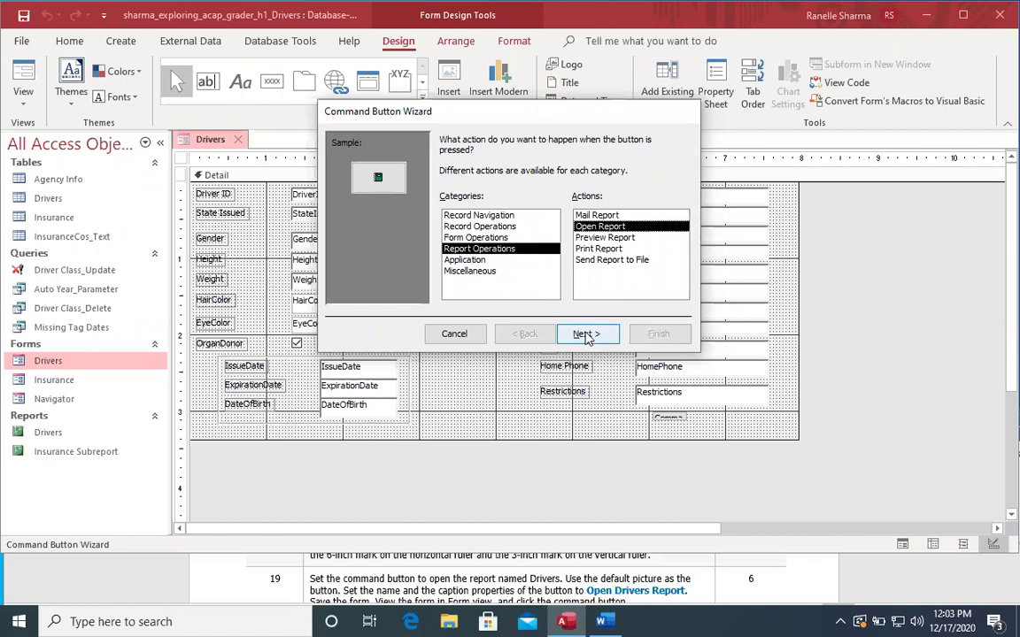
{"action": "left_click", "coordinate": [585, 334]}
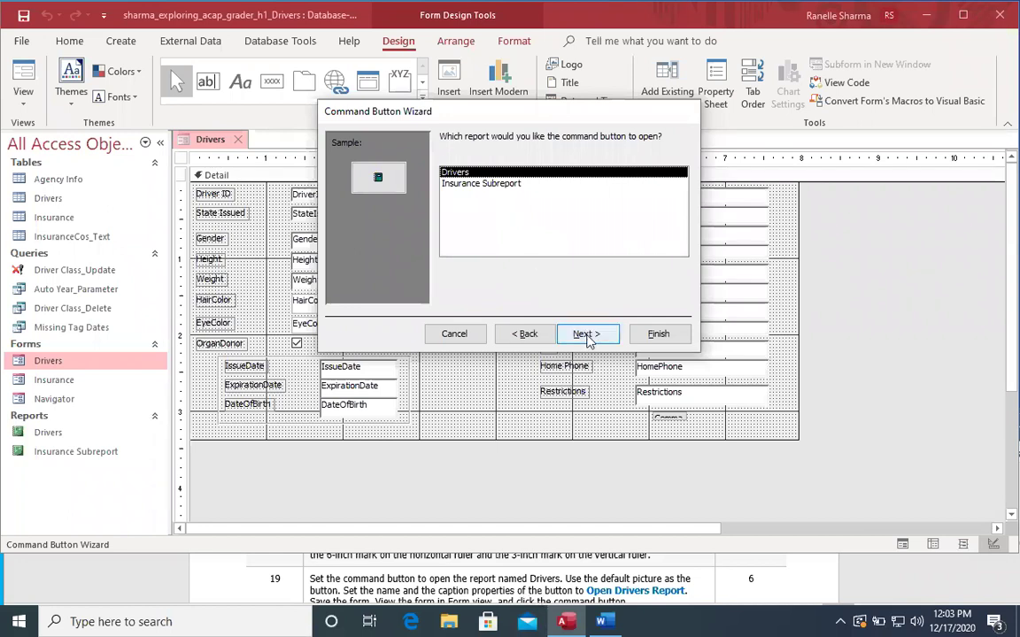
{"action": "left_click", "coordinate": [587, 336]}
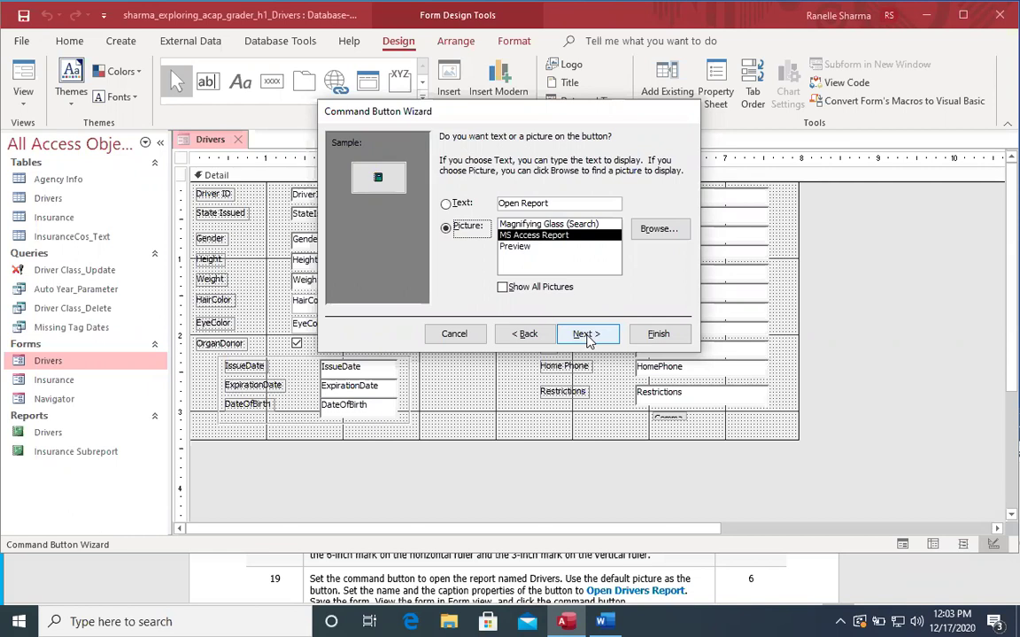
{"action": "left_click", "coordinate": [586, 336]}
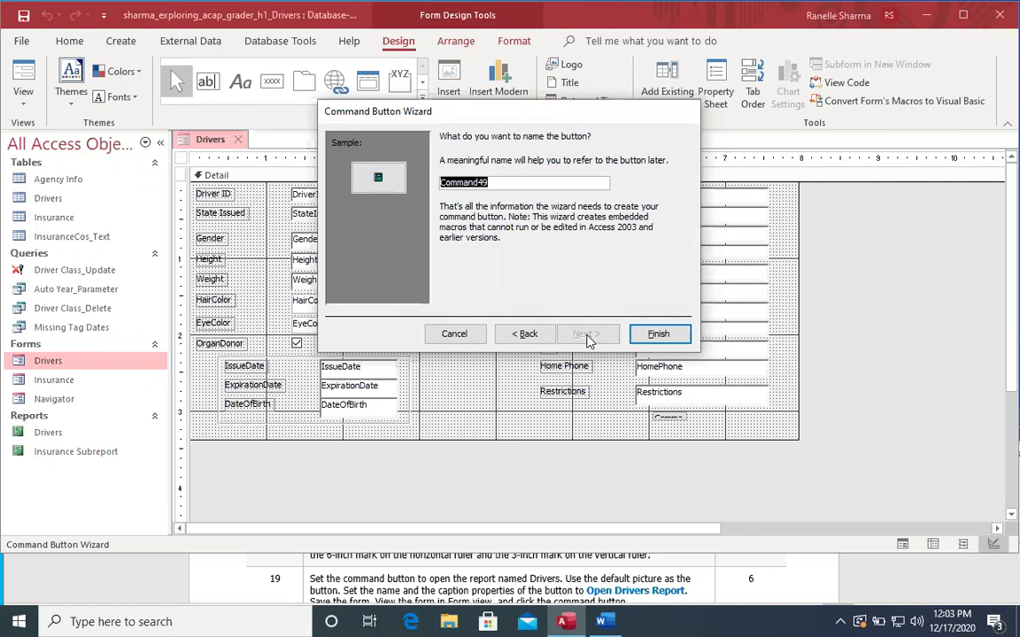
- Name the command button Open Drivers Report and finish the wizard
{"action": "type", "text": "Open"}
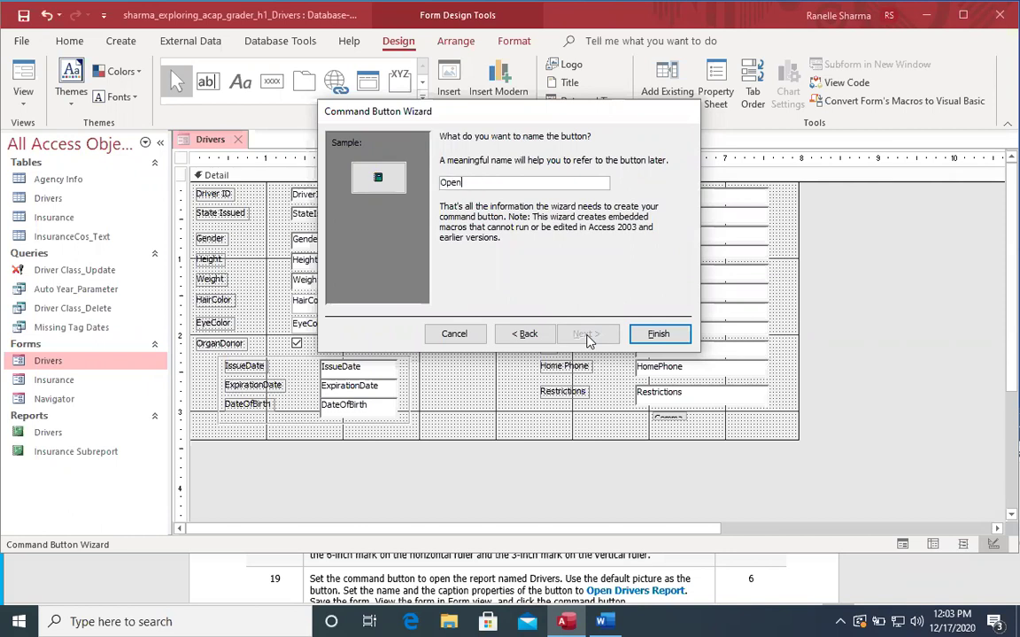
{"action": "type", "text": " Drivers Report"}
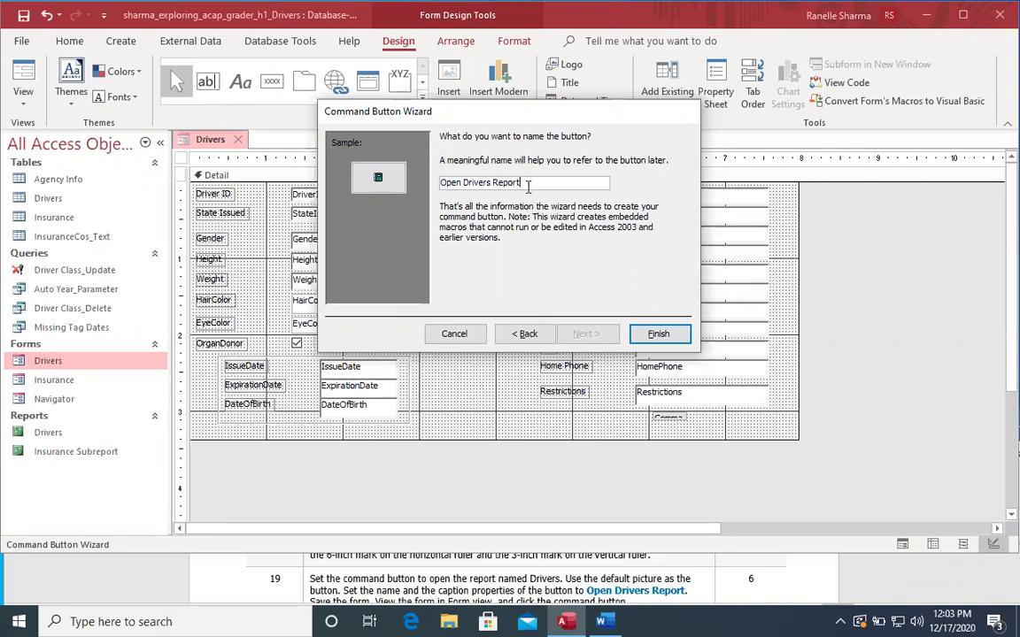
{"action": "left_click", "coordinate": [526, 333]}
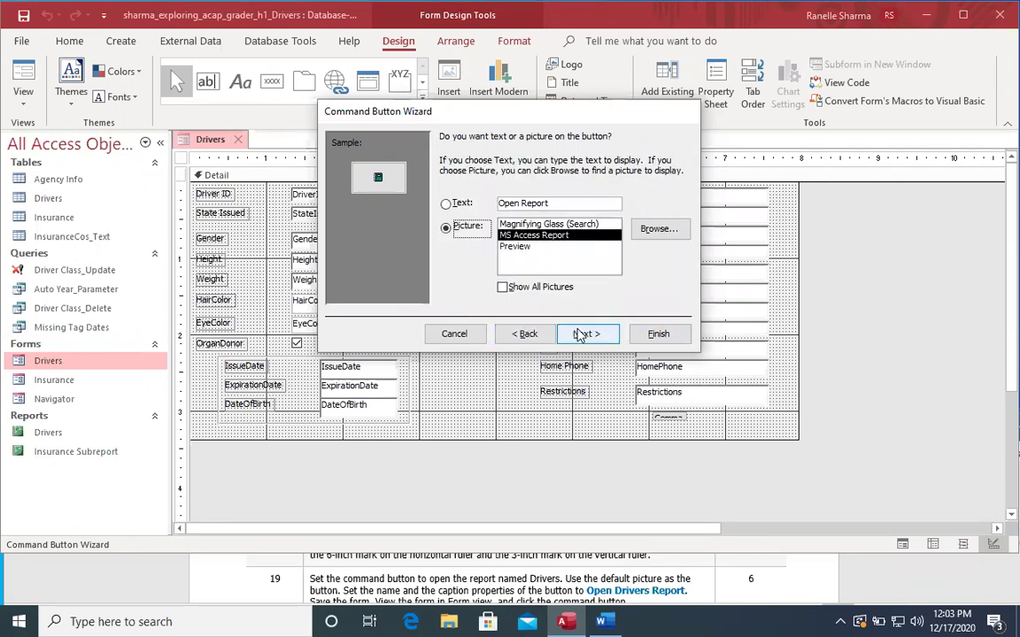
{"action": "left_click", "coordinate": [581, 338]}
{"action": "left_click", "coordinate": [641, 335]}
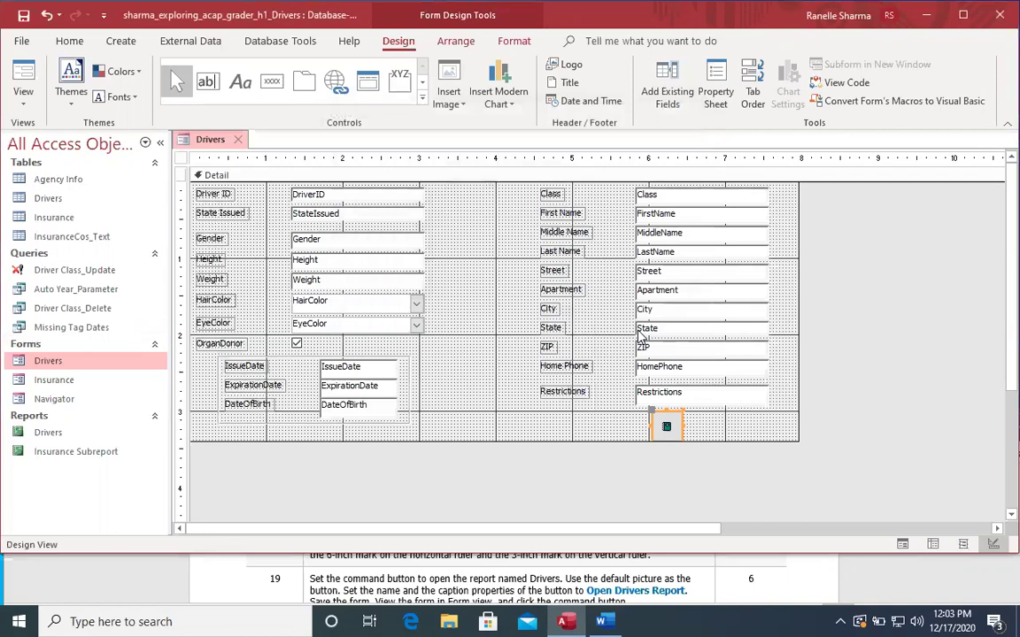
- Set the new command button's caption property to Open Drivers Report
{"action": "right_click", "coordinate": [667, 427]}
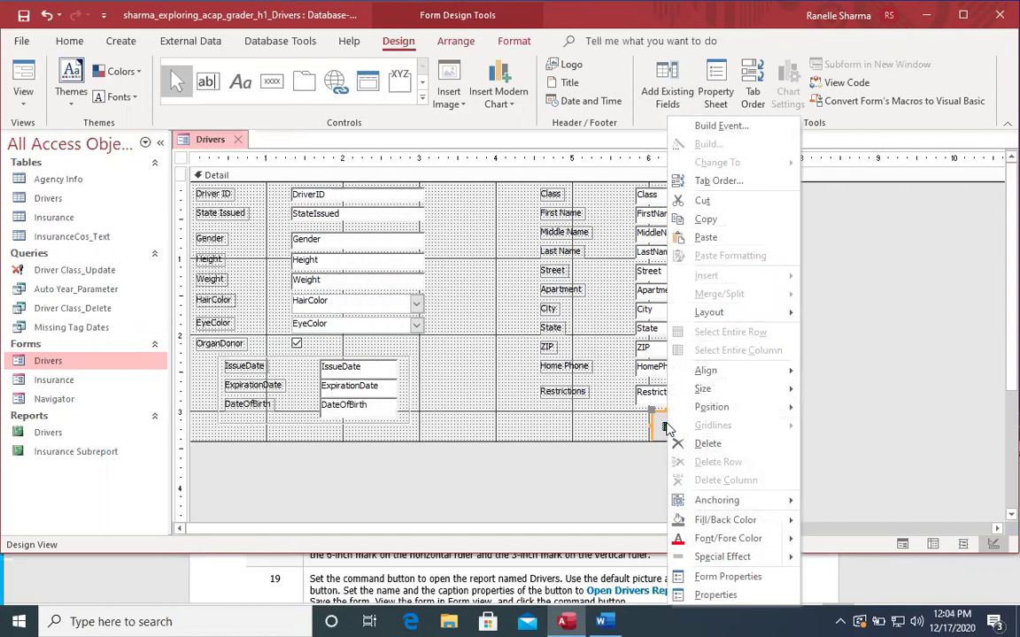
{"action": "left_click", "coordinate": [680, 592]}
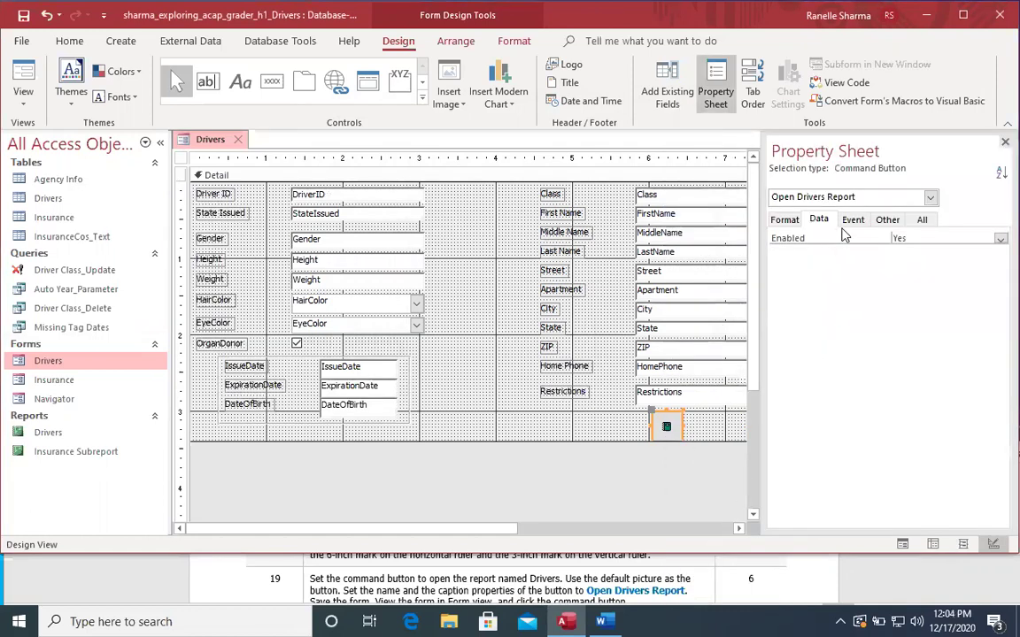
{"action": "left_click", "coordinate": [791, 221]}
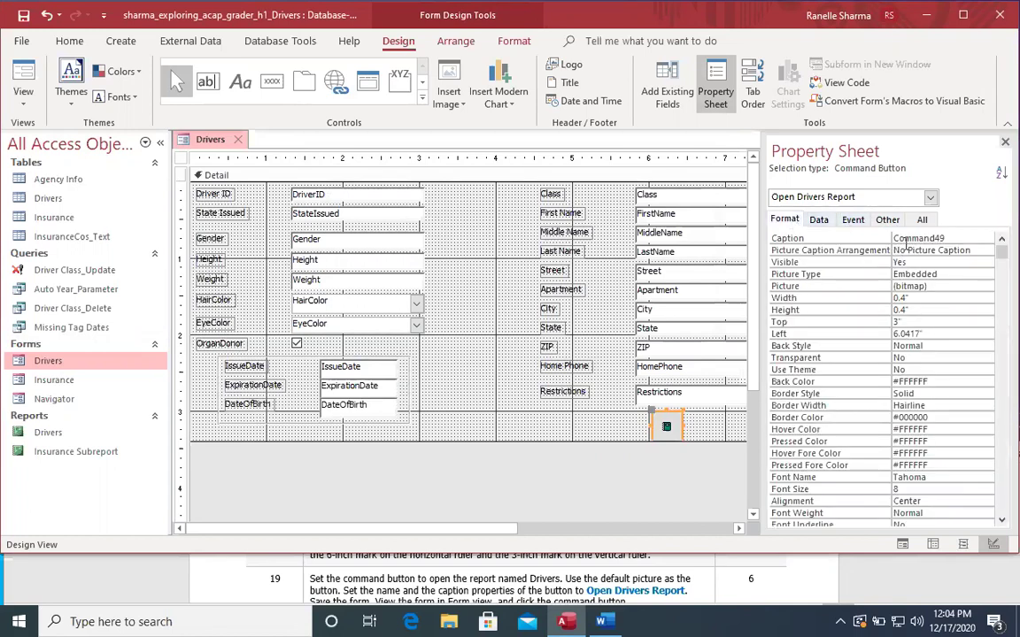
{"action": "left_click", "coordinate": [936, 237]}
{"action": "left_click", "coordinate": [881, 239]}
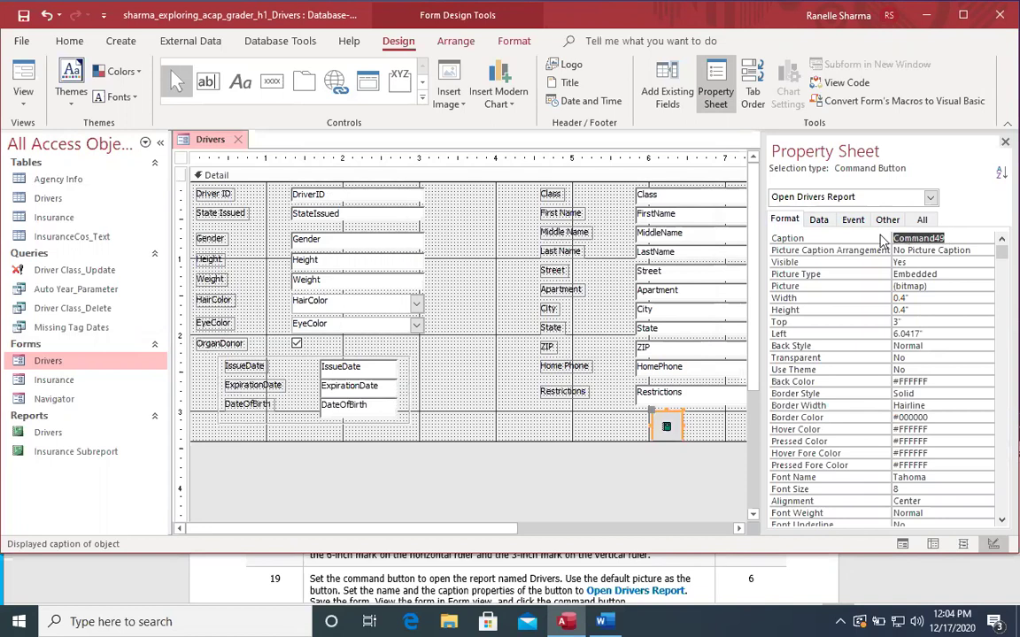
{"action": "key", "text": "BackSpace"}
{"action": "type", "text": "Open Drivers Report"}
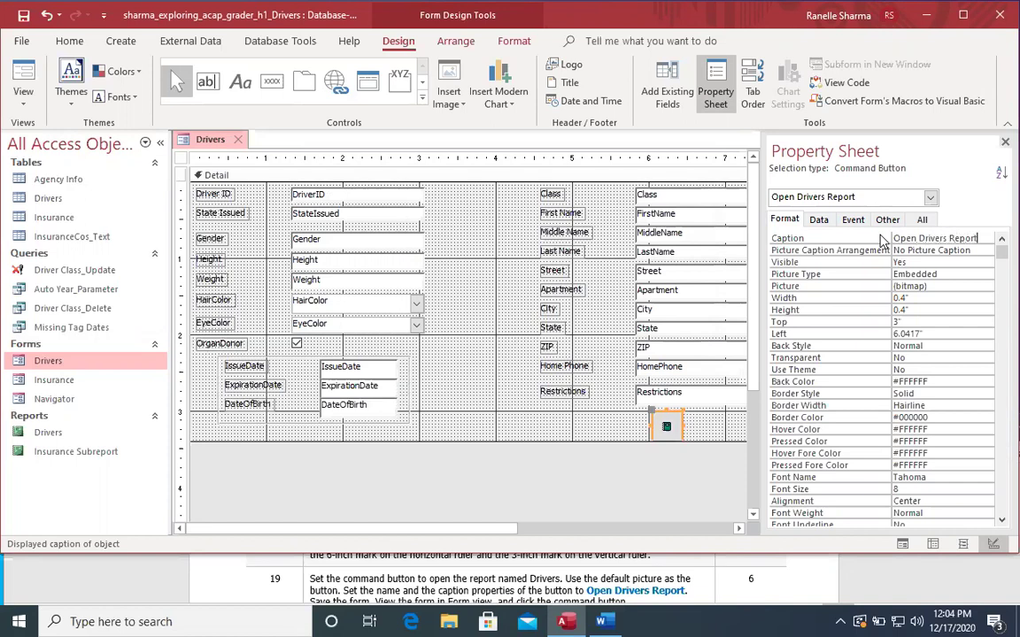
{"action": "left_click", "coordinate": [895, 263]}
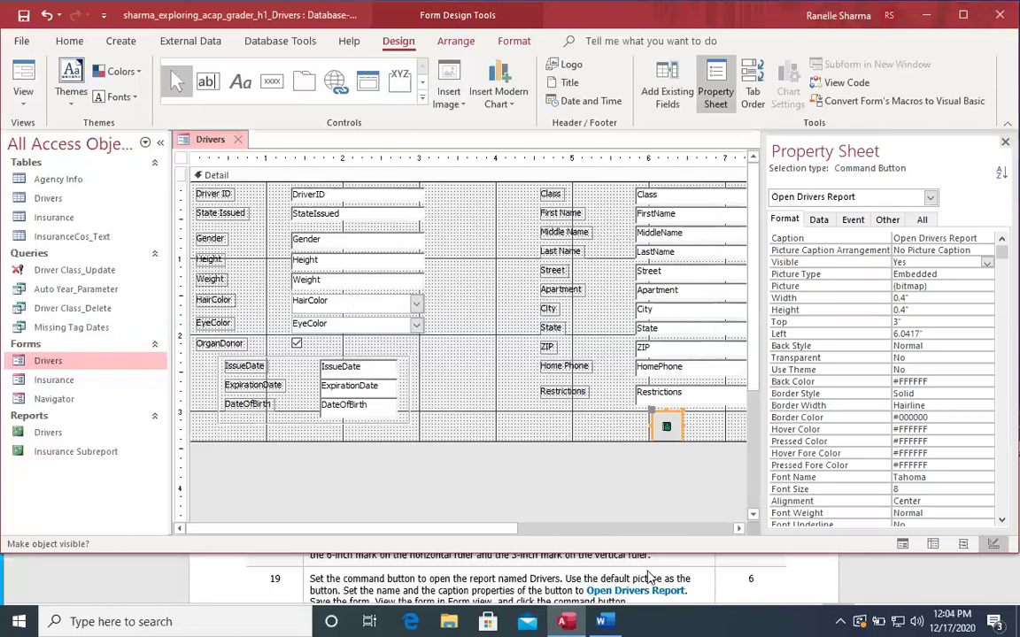
- Consult the rest of instruction 19, save the Drivers form, and switch it to Form view
{"action": "scroll", "coordinate": [650, 576], "scroll_direction": "down", "scroll_amount": 1}
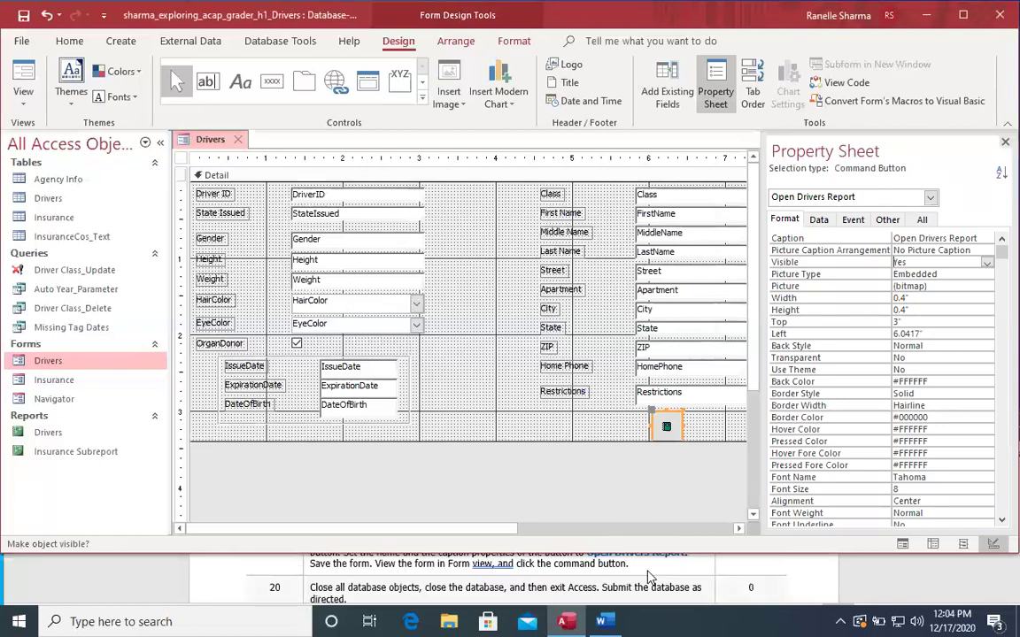
{"action": "right_click", "coordinate": [213, 146]}
{"action": "left_click", "coordinate": [229, 150]}
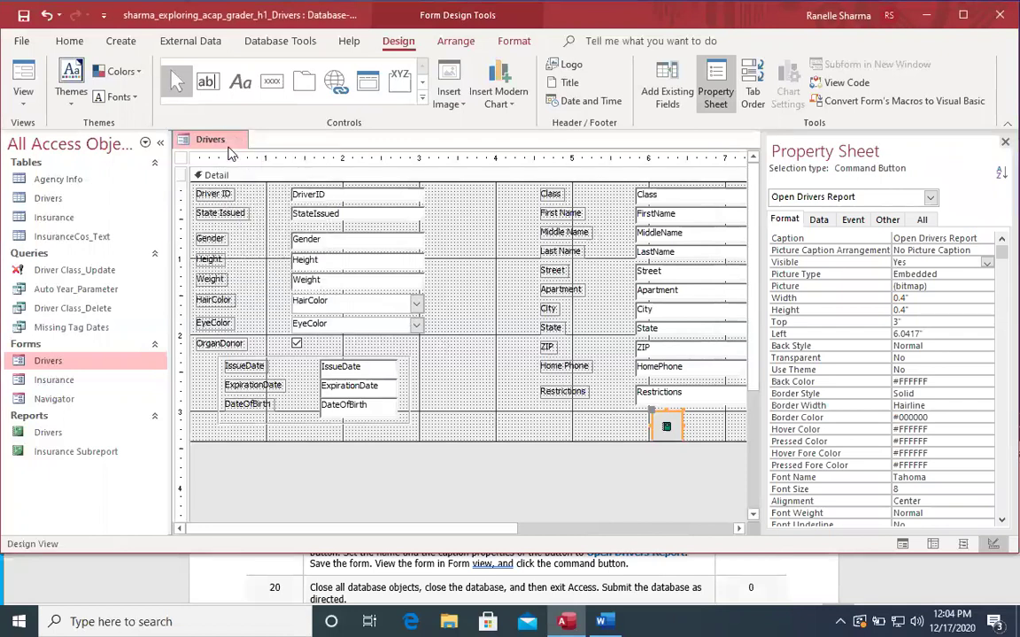
{"action": "right_click", "coordinate": [209, 139]}
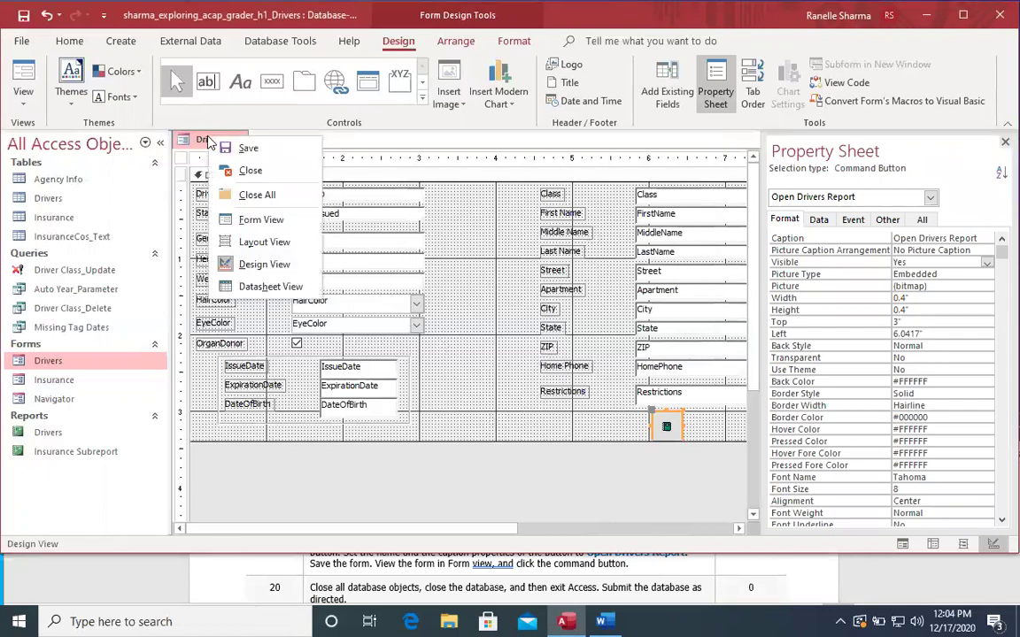
{"action": "left_click", "coordinate": [260, 220]}
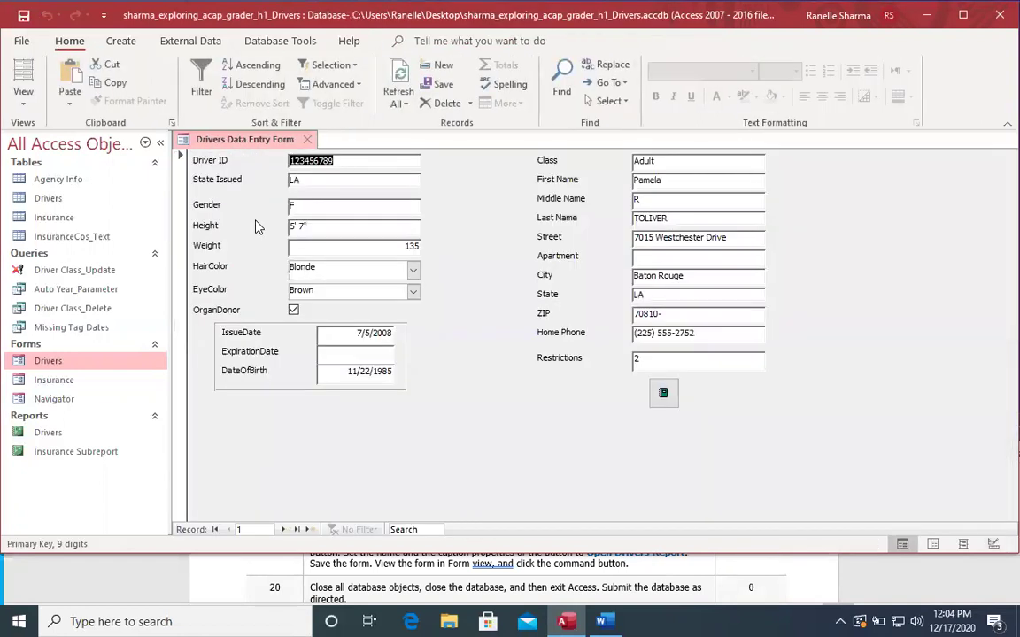
- Test the Open Drivers Report command button on the form and dismiss the resulting dialogs
{"action": "left_click", "coordinate": [655, 399]}
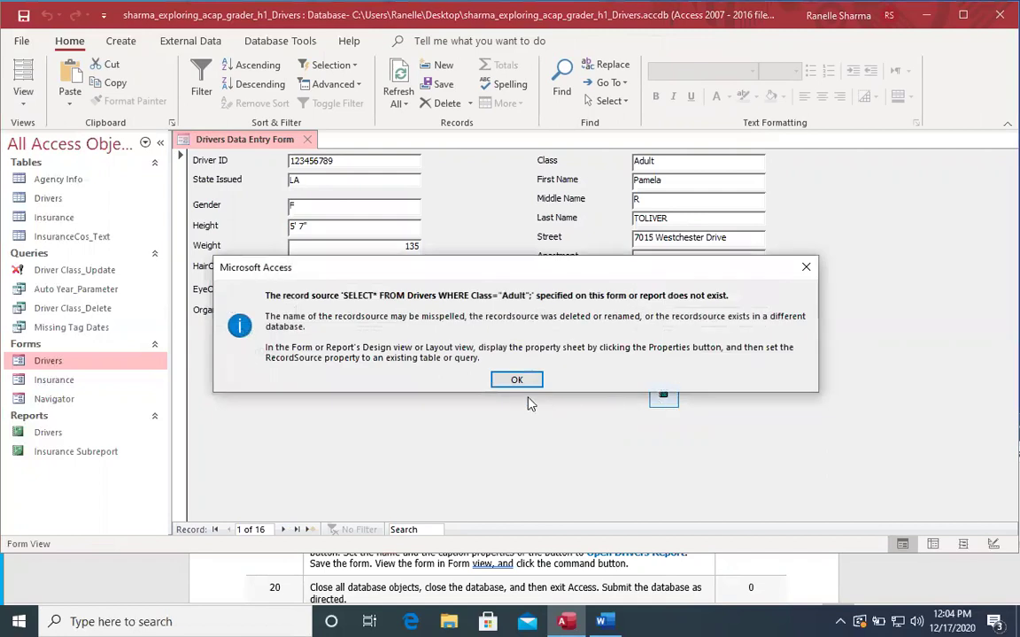
{"action": "left_click", "coordinate": [517, 379]}
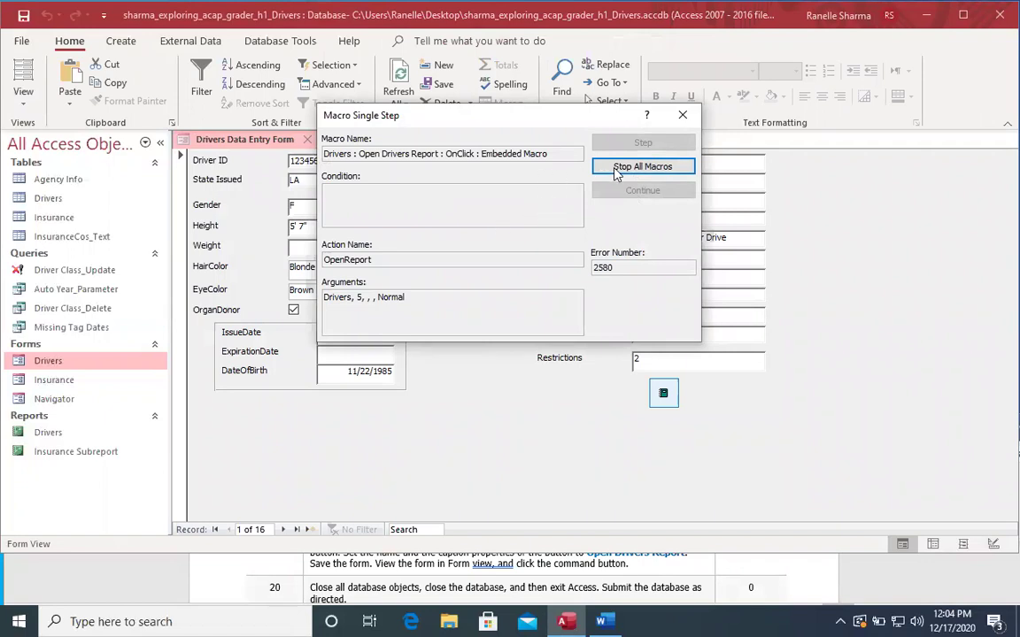
{"action": "left_click", "coordinate": [682, 114]}
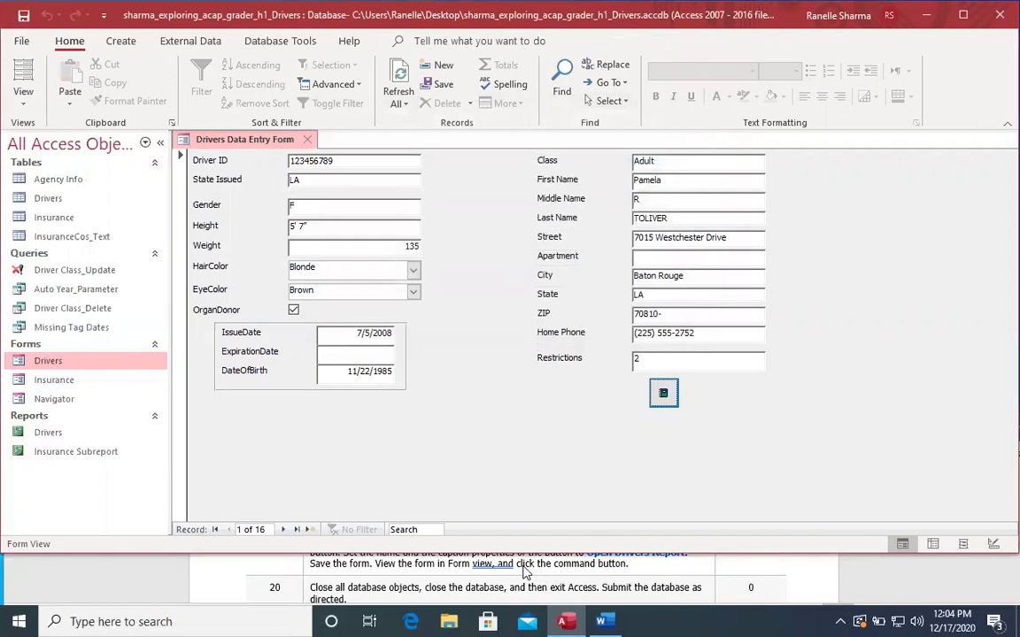
- Check the final assignment instructions, then close the database and exit the program
{"action": "scroll", "coordinate": [525, 572], "scroll_direction": "down", "scroll_amount": 2}
{"action": "scroll", "coordinate": [523, 572], "scroll_direction": "up", "scroll_amount": 2}
{"action": "left_click", "coordinate": [994, 27]}
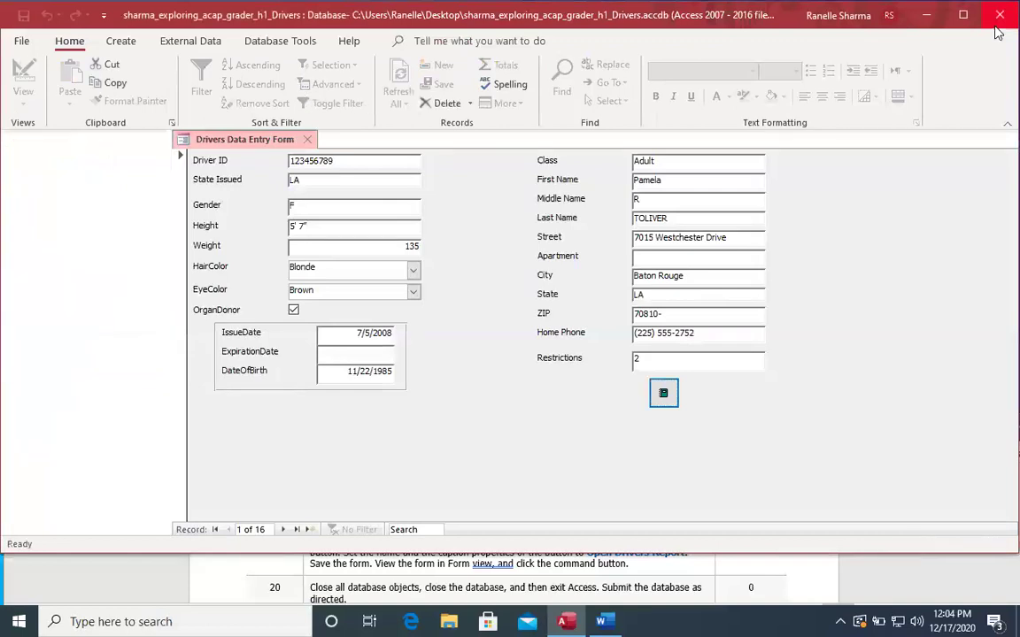